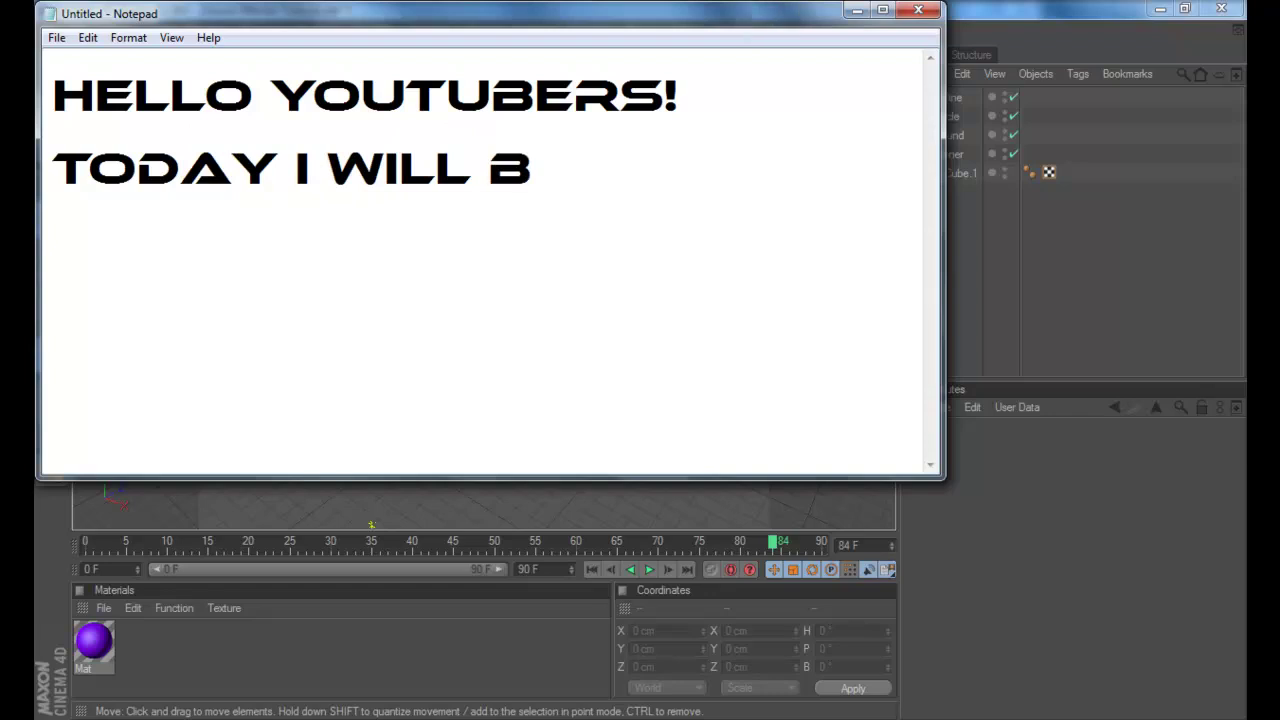
# Complete the second line of the note so it reads "TODAY I WILL BE SHOWING YOU PART 2 OF"
pyautogui.press('BackSpace')
pyautogui.press('BackSpace')
pyautogui.write('NG YOU PATY')
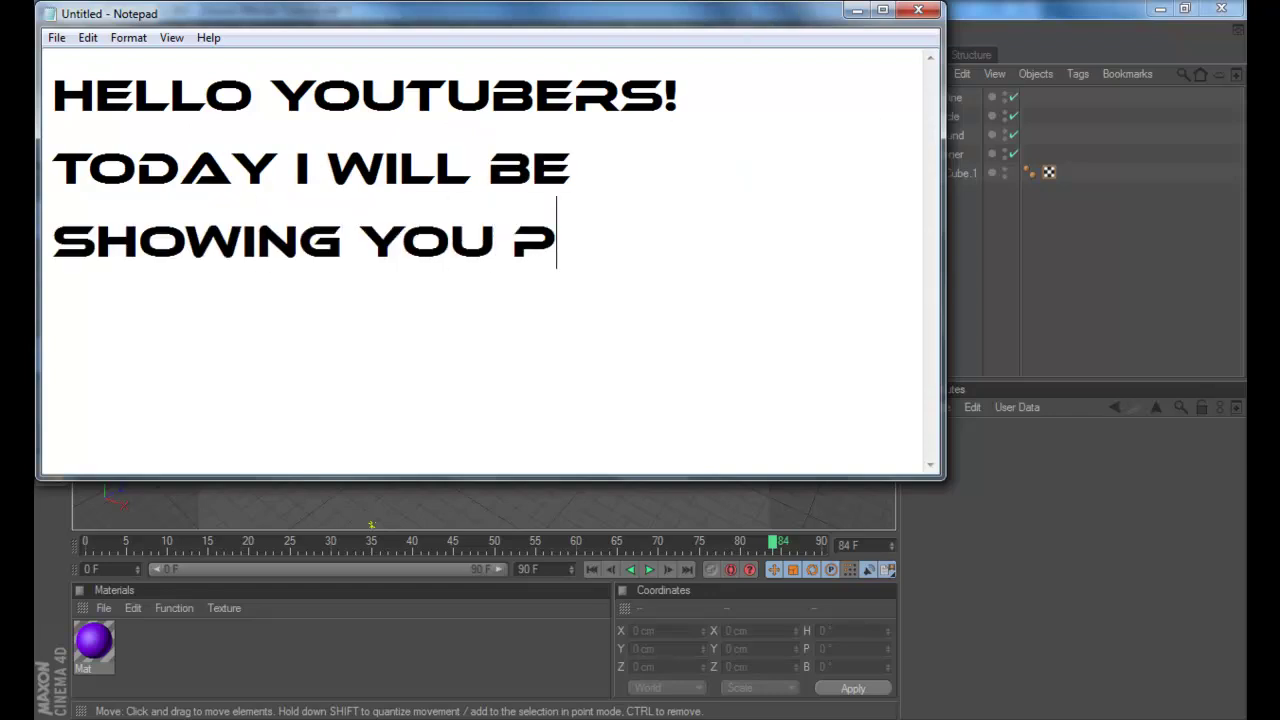
pyautogui.press('BackSpace')
pyautogui.press('BackSpace')
pyautogui.write('RT ')
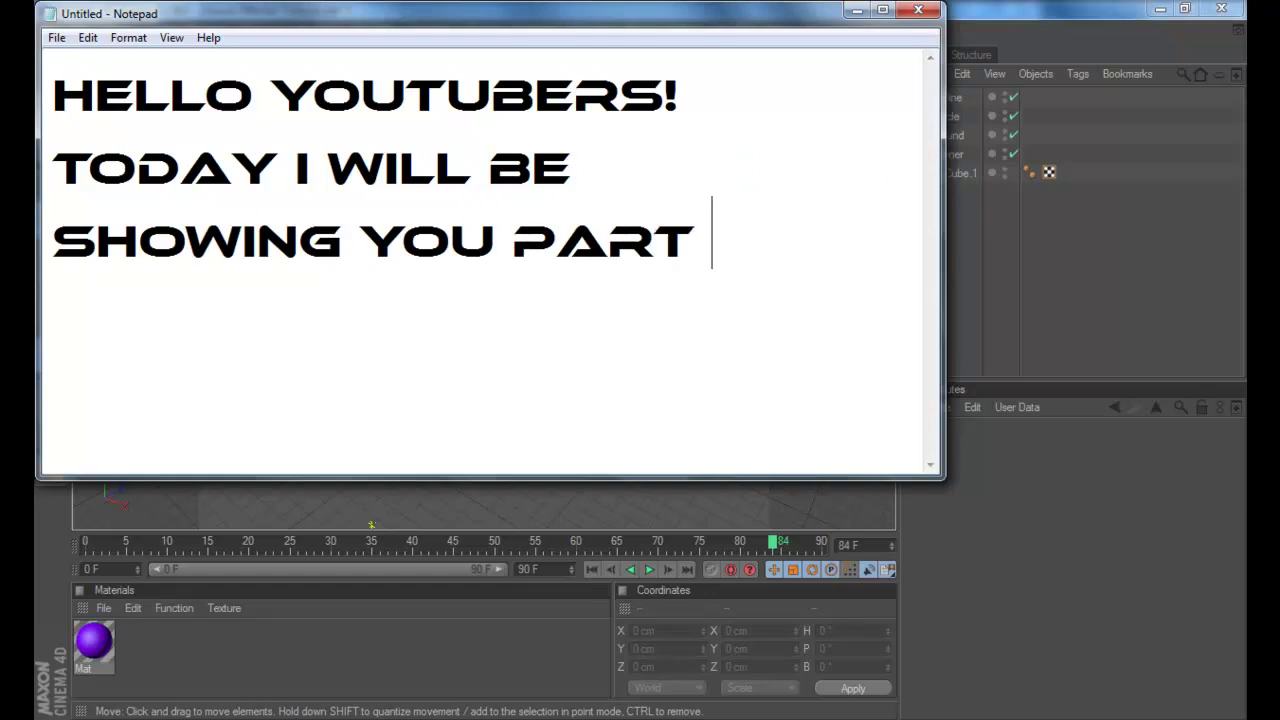
pyautogui.write('2 OF M')
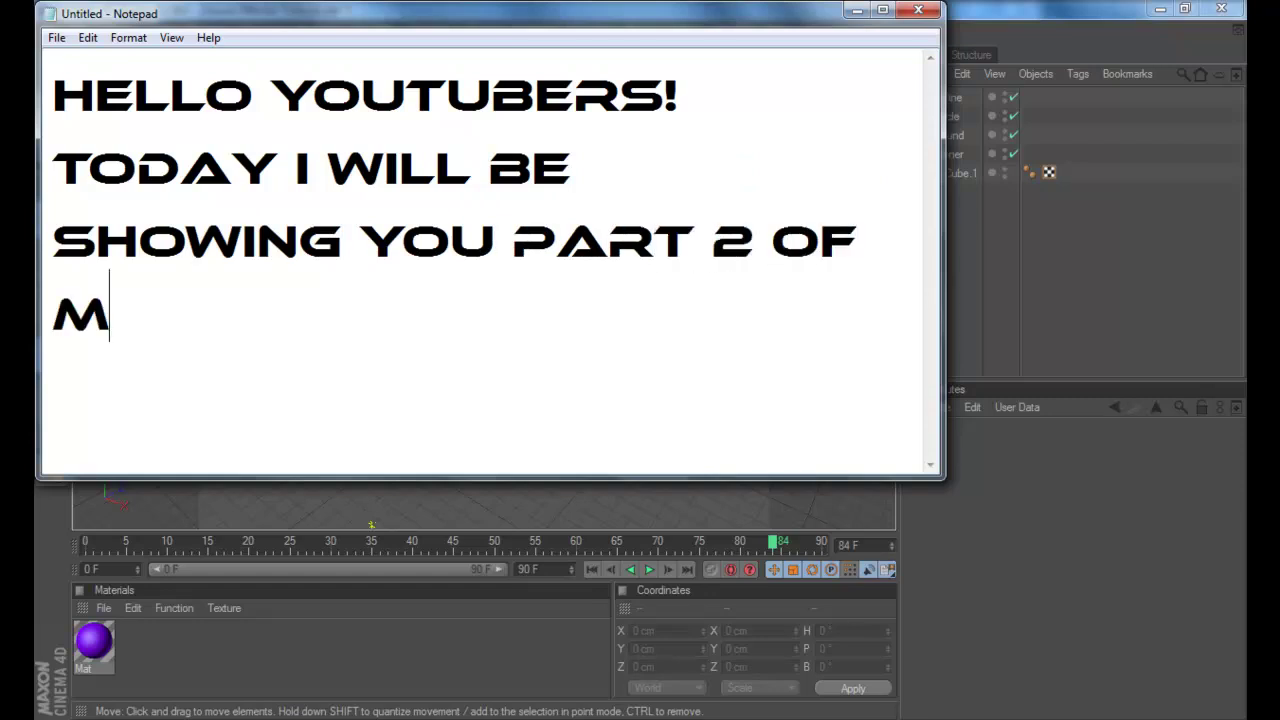
pyautogui.press('BackSpace')
pyautogui.press('BackSpace')
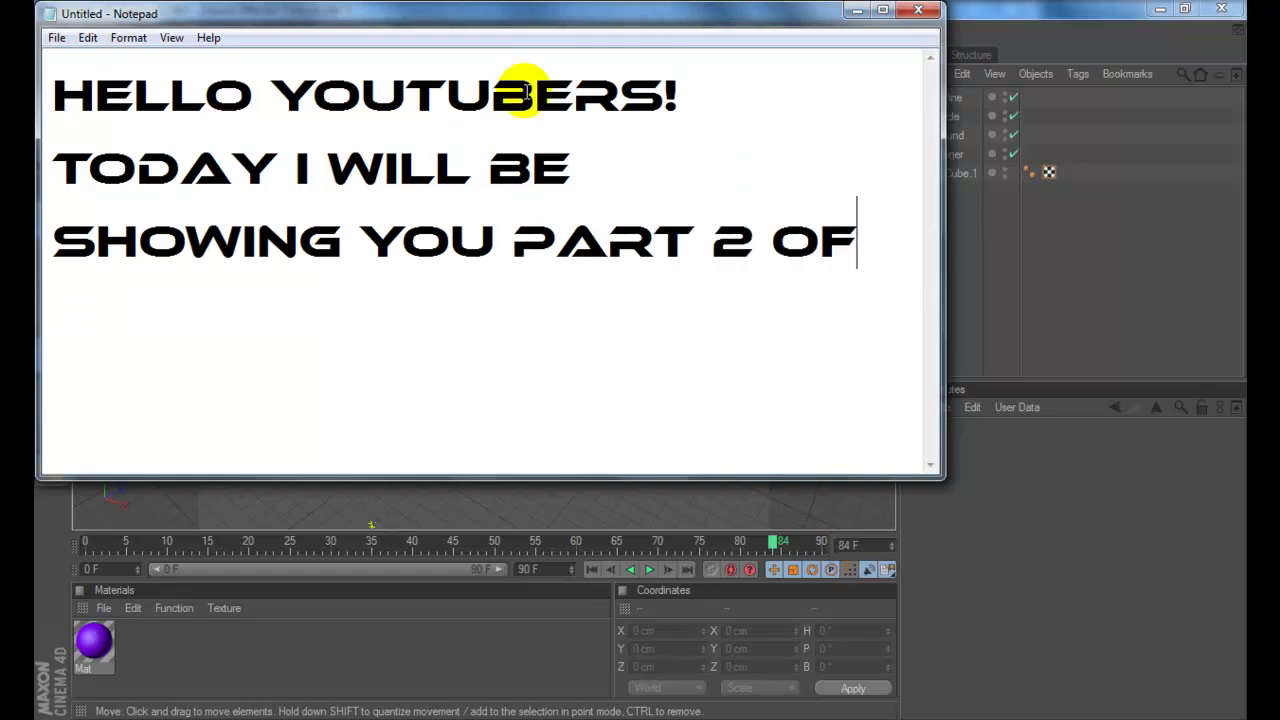
# Turn off word wrap and finish the second line with "MY SOUND EFFECFTOR TUTORIAL. ENJOY!"
pyautogui.click(128, 37)
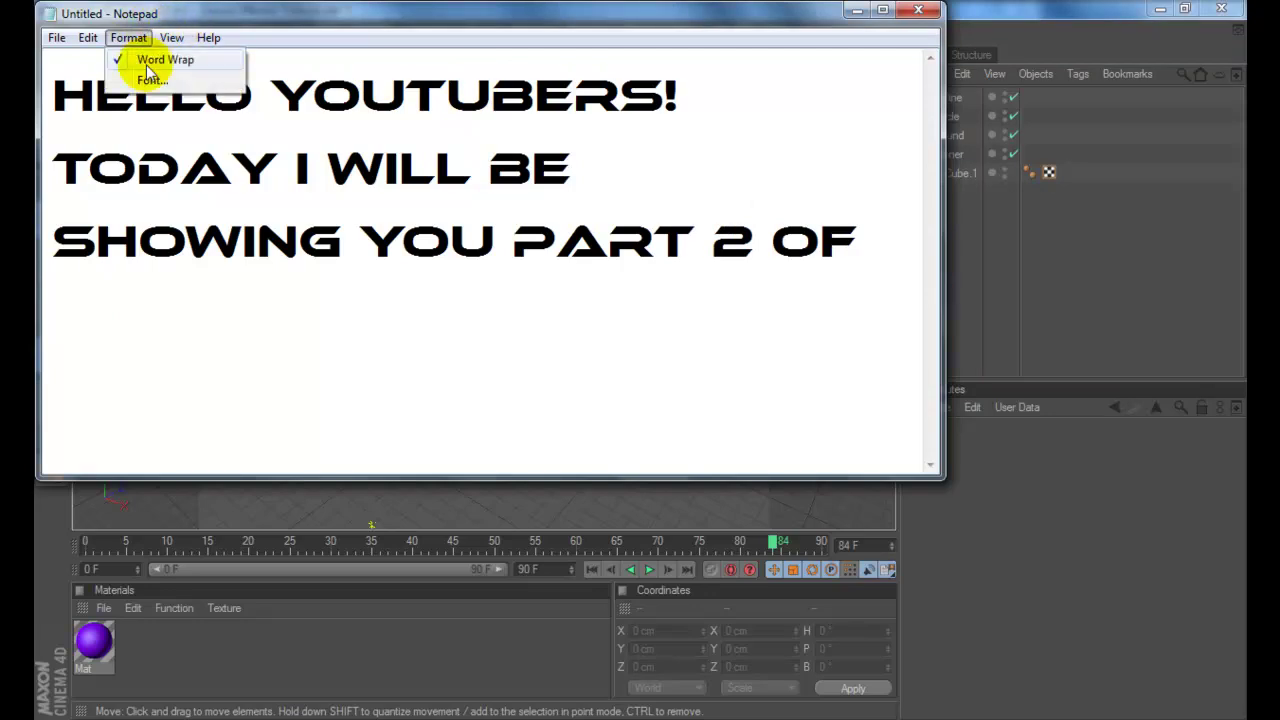
pyautogui.click(150, 60)
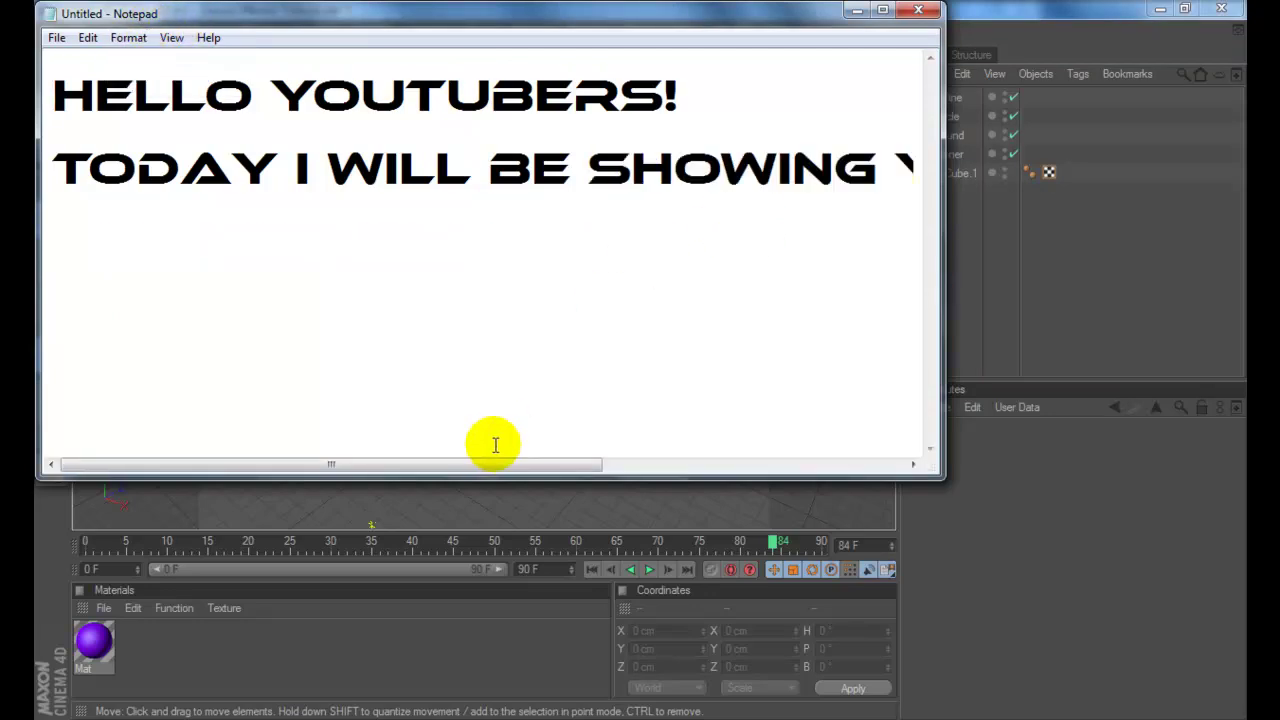
pyautogui.moveTo(559, 465); pyautogui.dragTo(904, 255)
pyautogui.write('M')
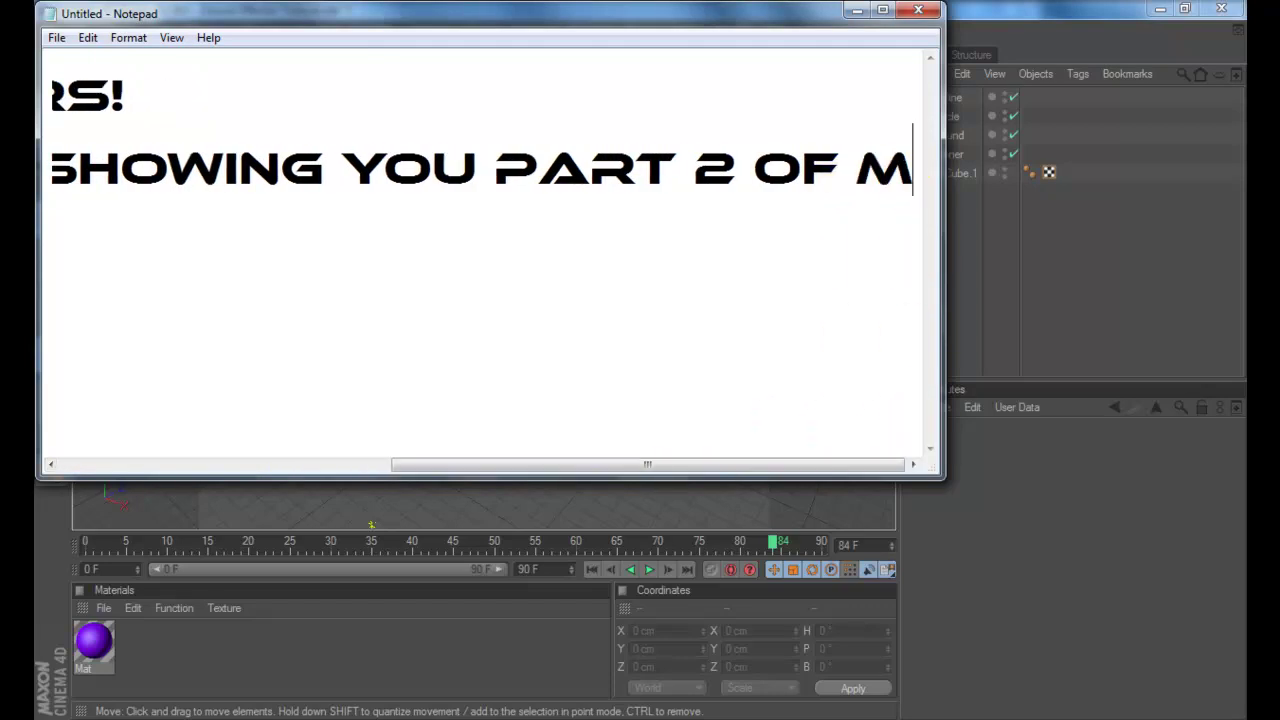
pyautogui.write('Y SOUND EFFECFTOR ')
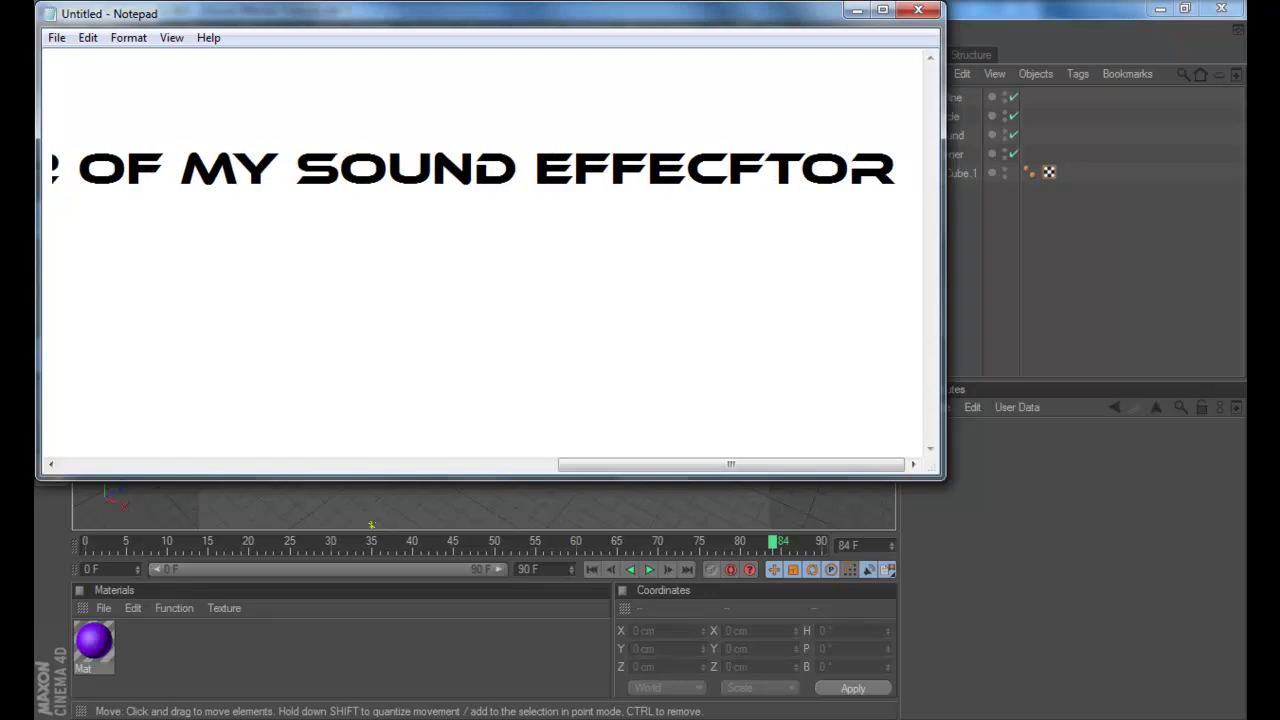
pyautogui.write('TUTOR')
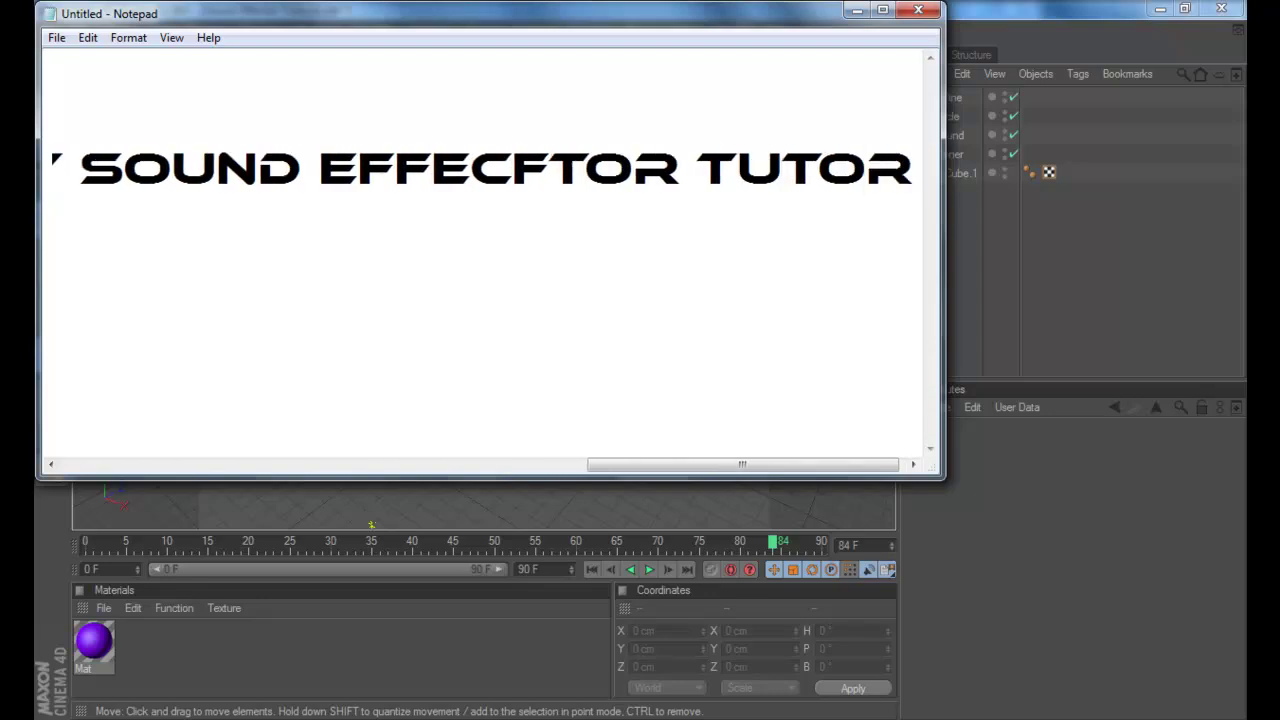
pyautogui.write('IAL. ')
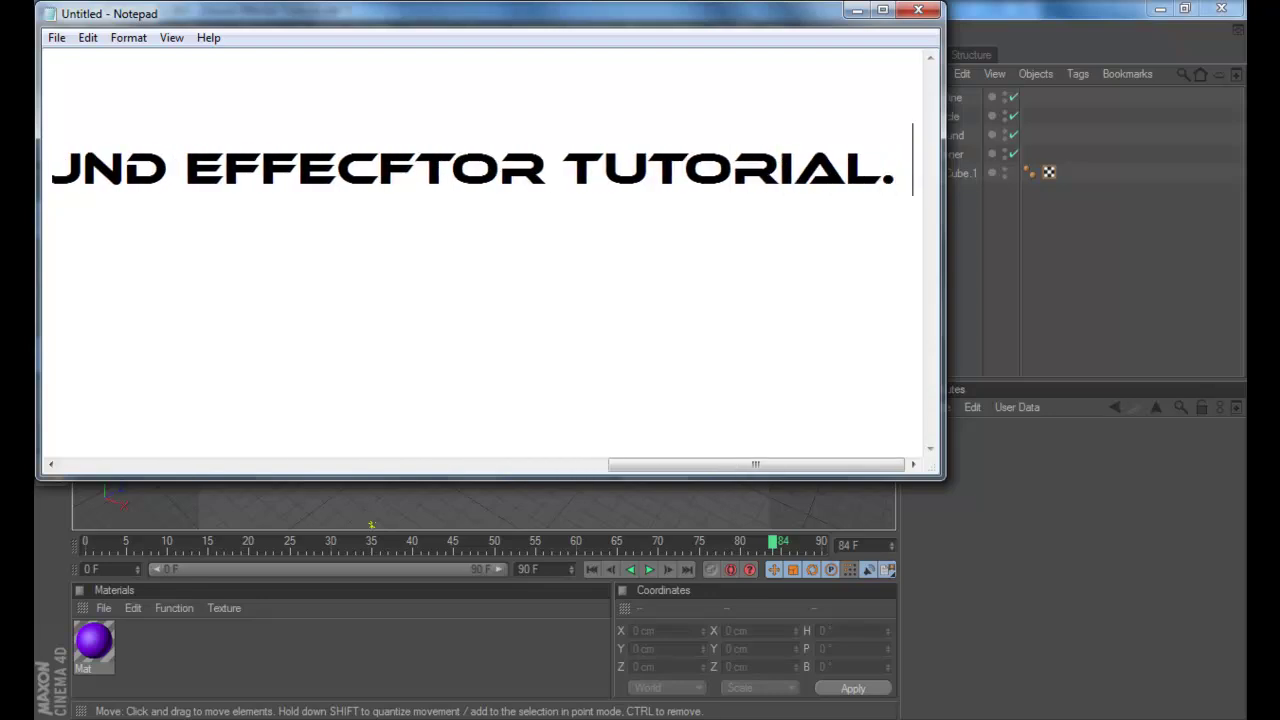
pyautogui.write('ENJOY!')
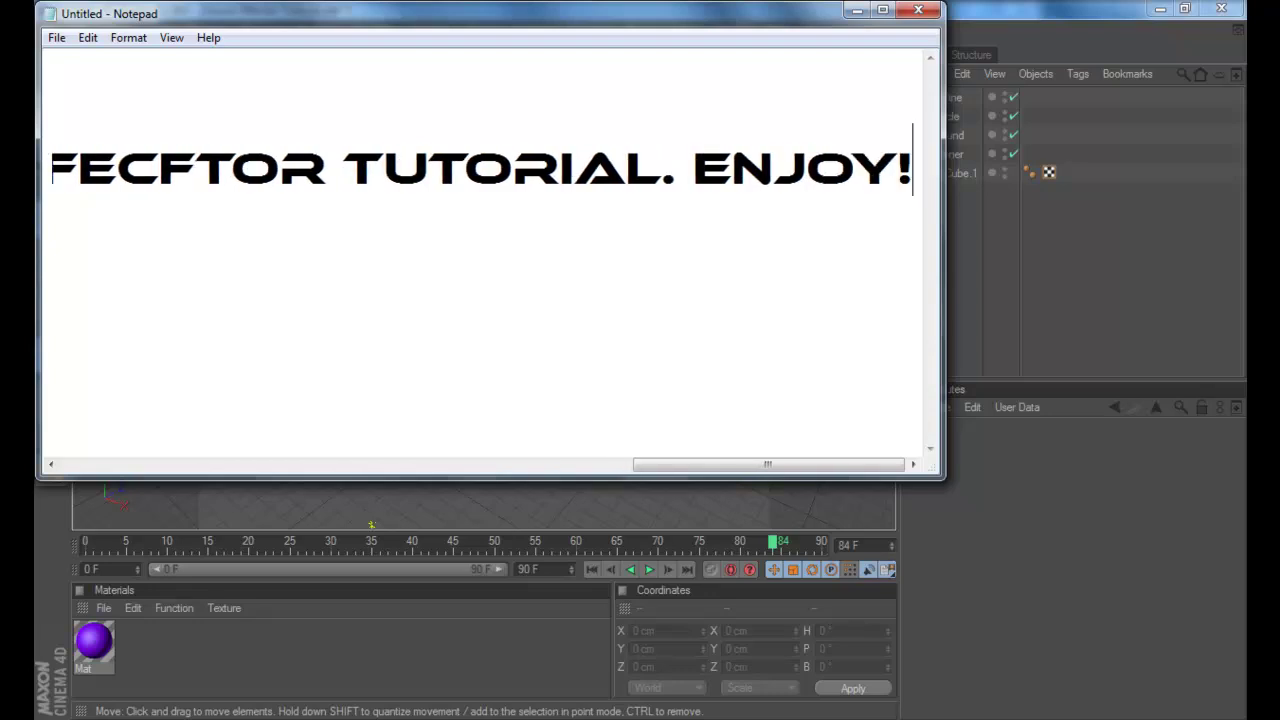
# Start a third line in the note reading "OK SO PREVIOUSLY I SHOWED YOU, THE"
pyautogui.click(571, 716)
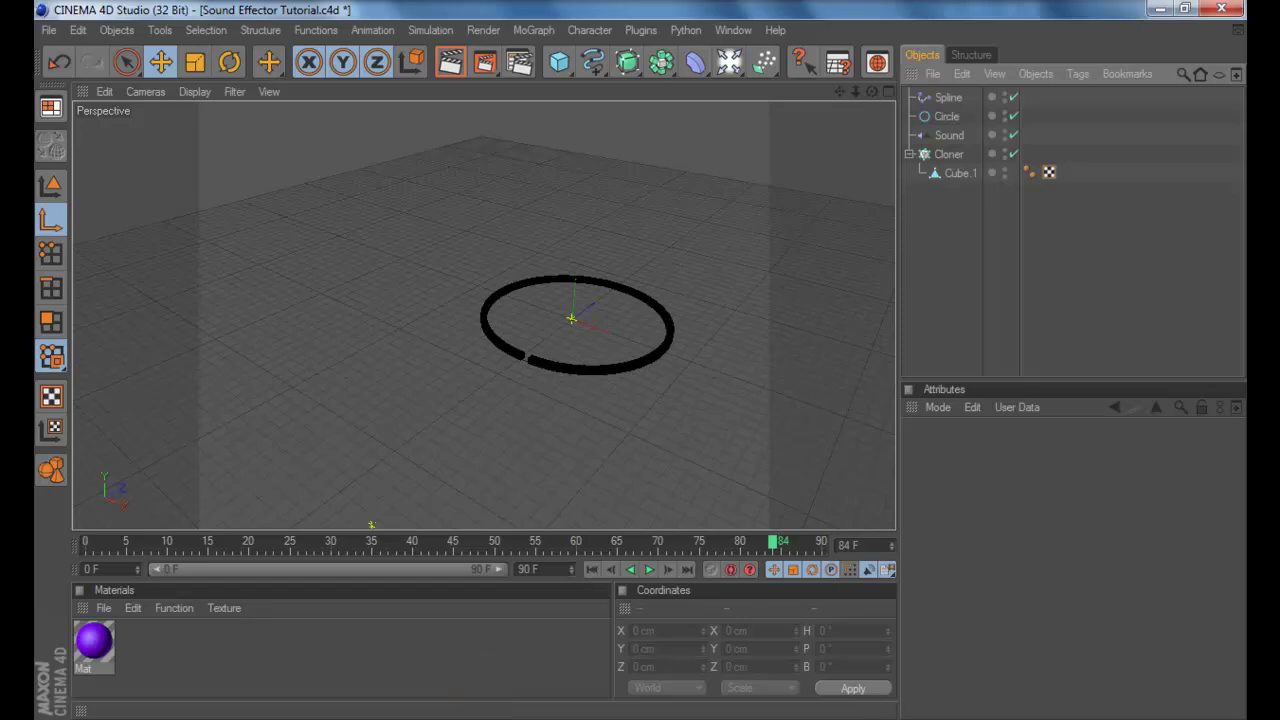
pyautogui.hotkey('alt', 'Tab')
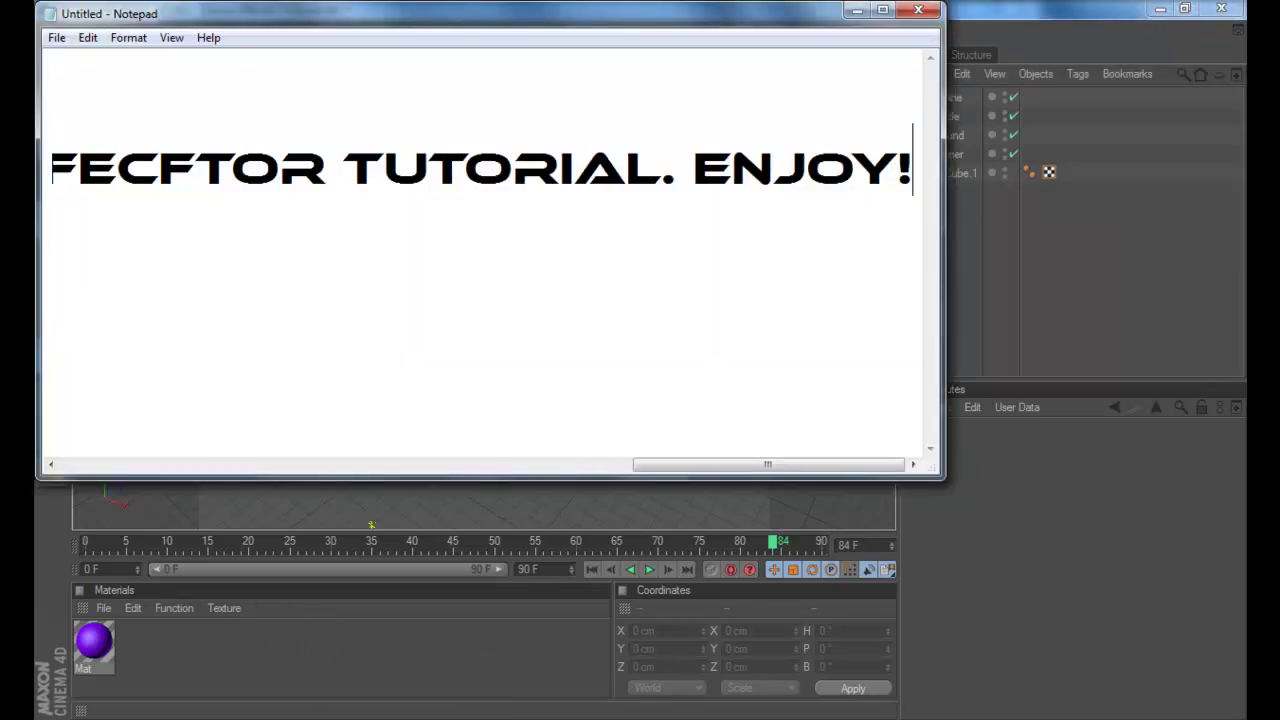
pyautogui.press('Return')
pyautogui.write('OK SO')
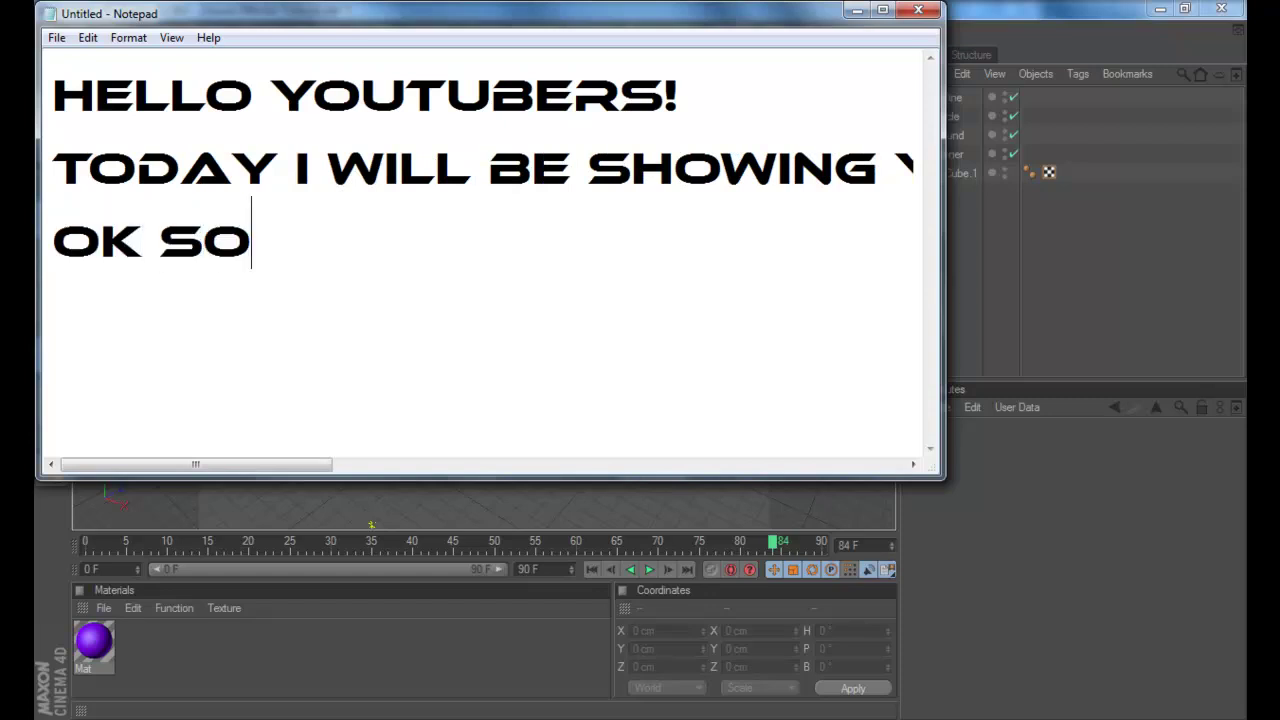
pyautogui.write(' PREVIO')
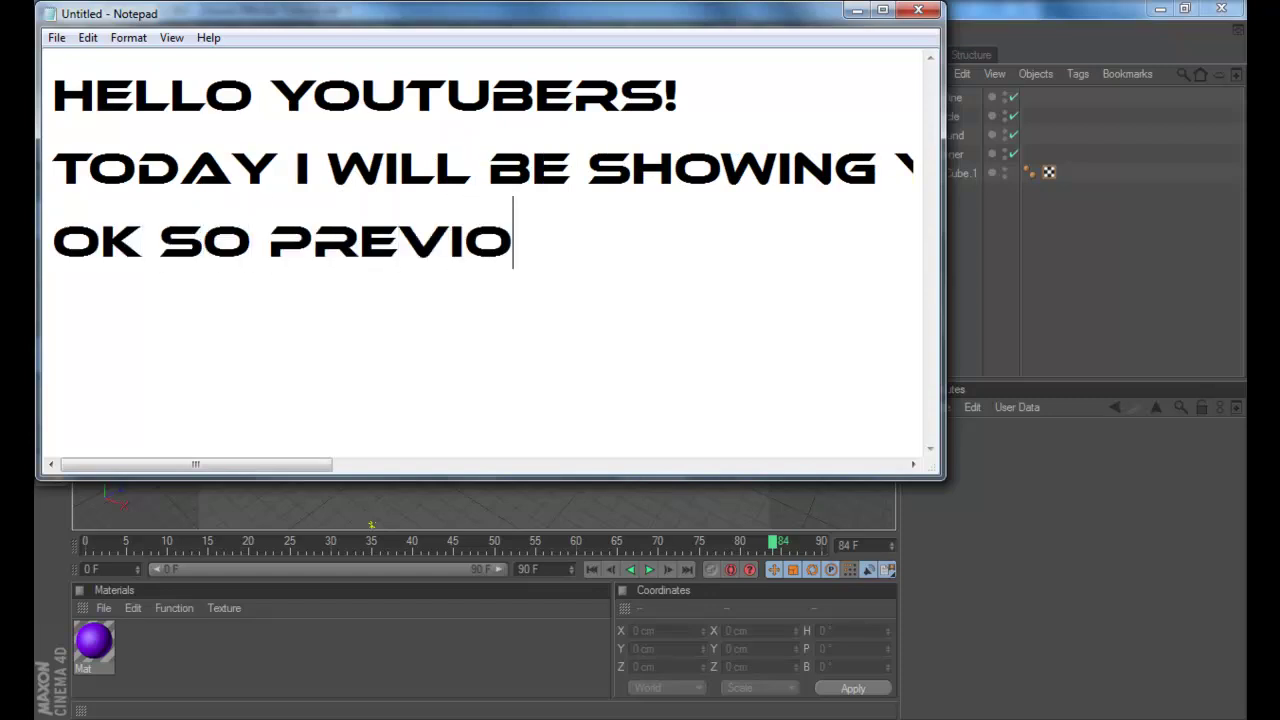
pyautogui.write('USLY I SHO')
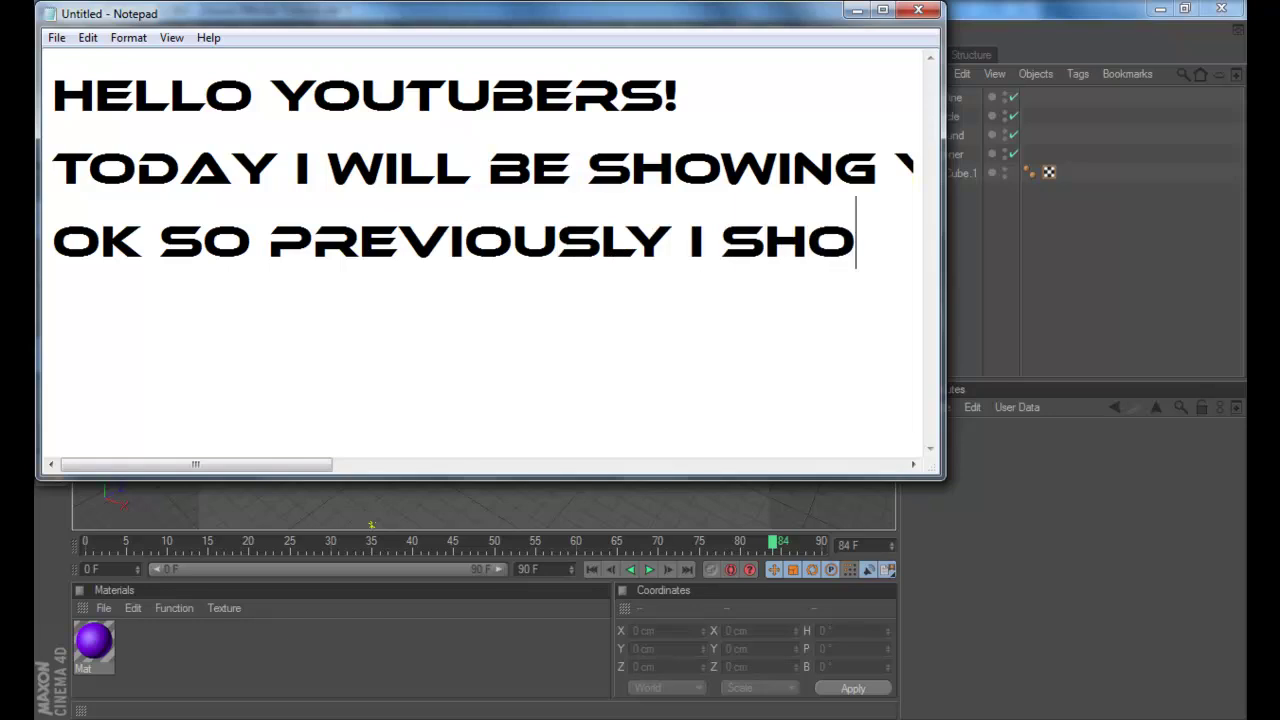
pyautogui.write('WED YOU ')
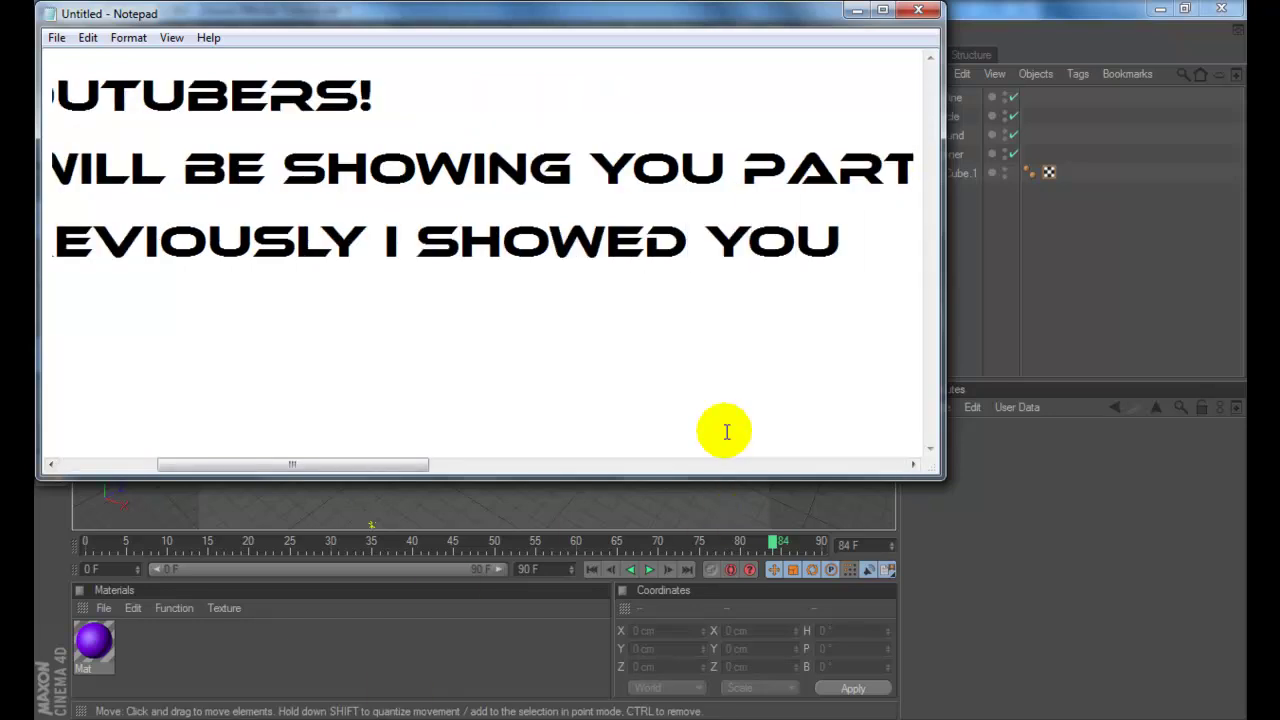
pyautogui.write(',')
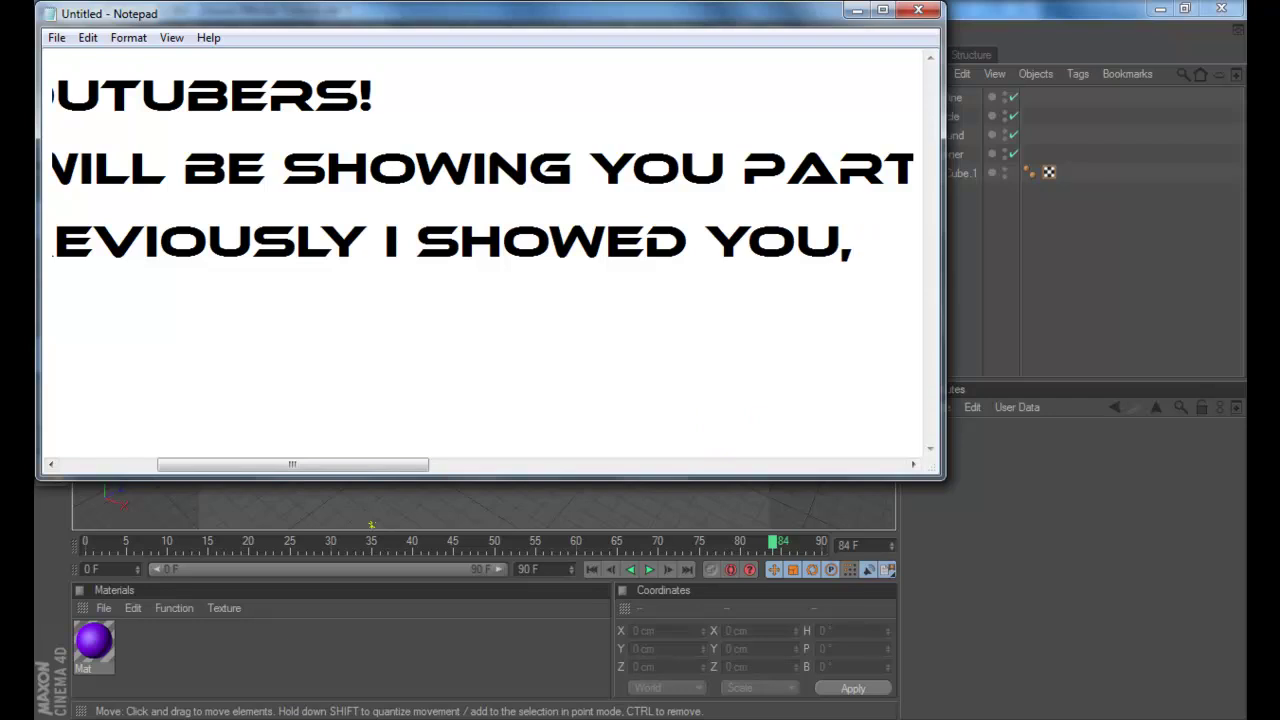
pyautogui.write(' THJE')
pyautogui.press('BackSpace')
pyautogui.press('BackSpace')
pyautogui.write('E')
# Move the note window and finish the third line with "SPLINE EFFECTOR PLUS THE SOUND EFFECTOR", followed by a line break
pyautogui.moveTo(778, 15); pyautogui.dragTo(872, 65)
pyautogui.write('SPL')
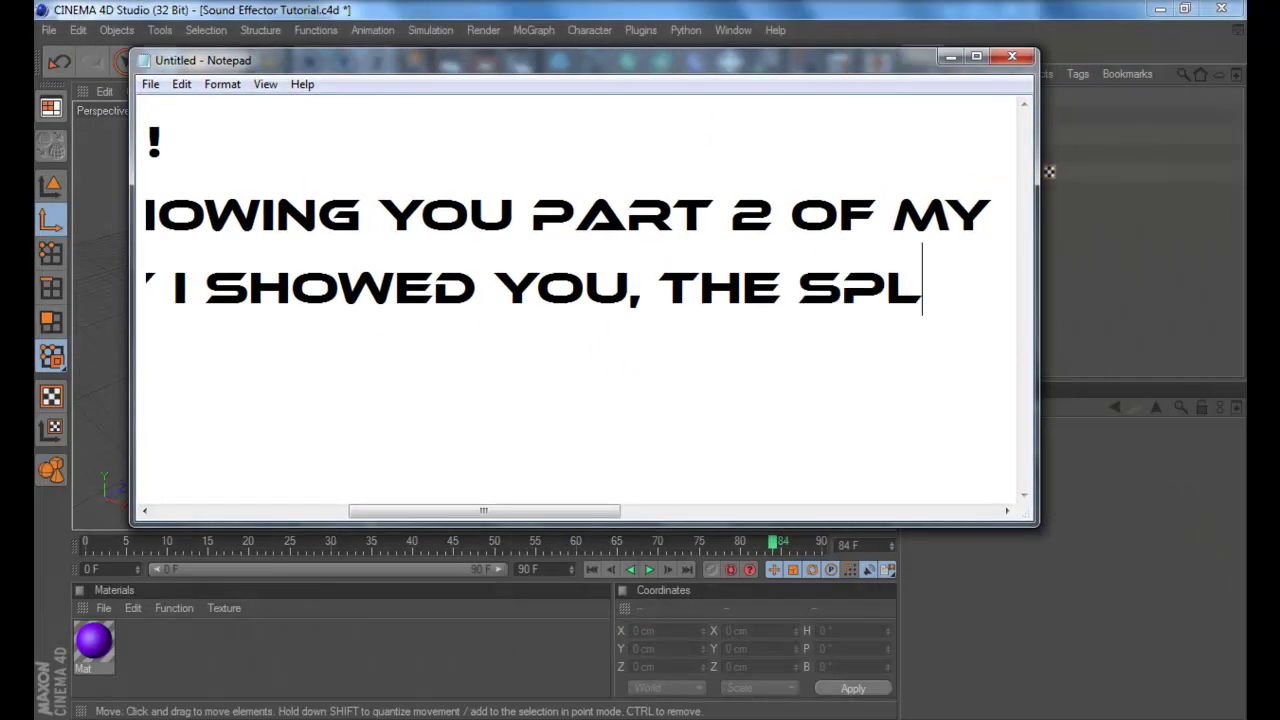
pyautogui.write('INE EFFECT')
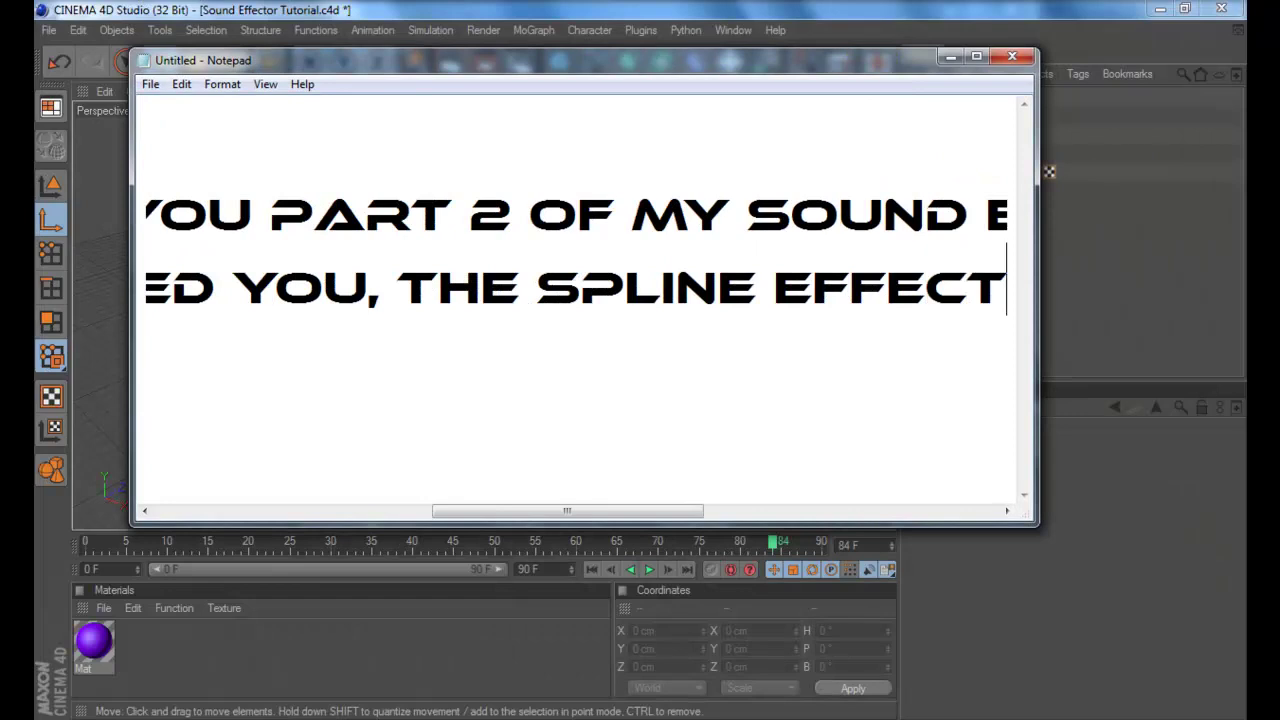
pyautogui.write('OR P')
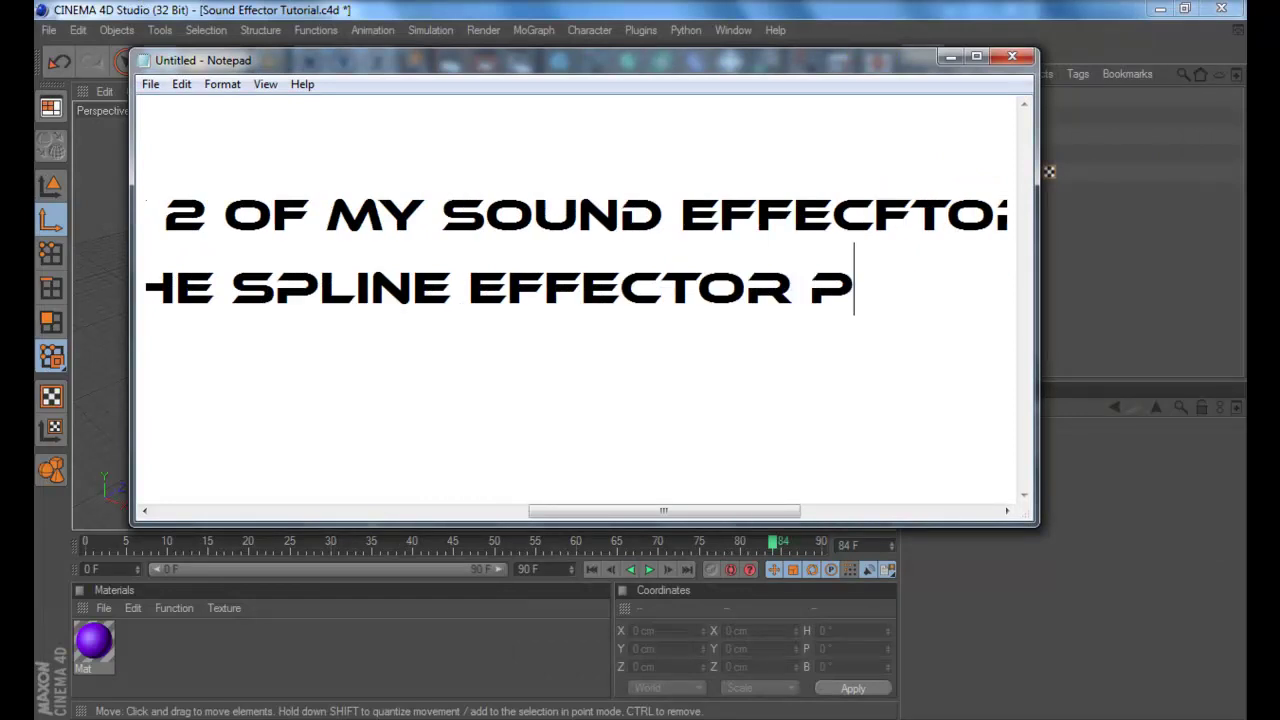
pyautogui.write('LUS THE OS')
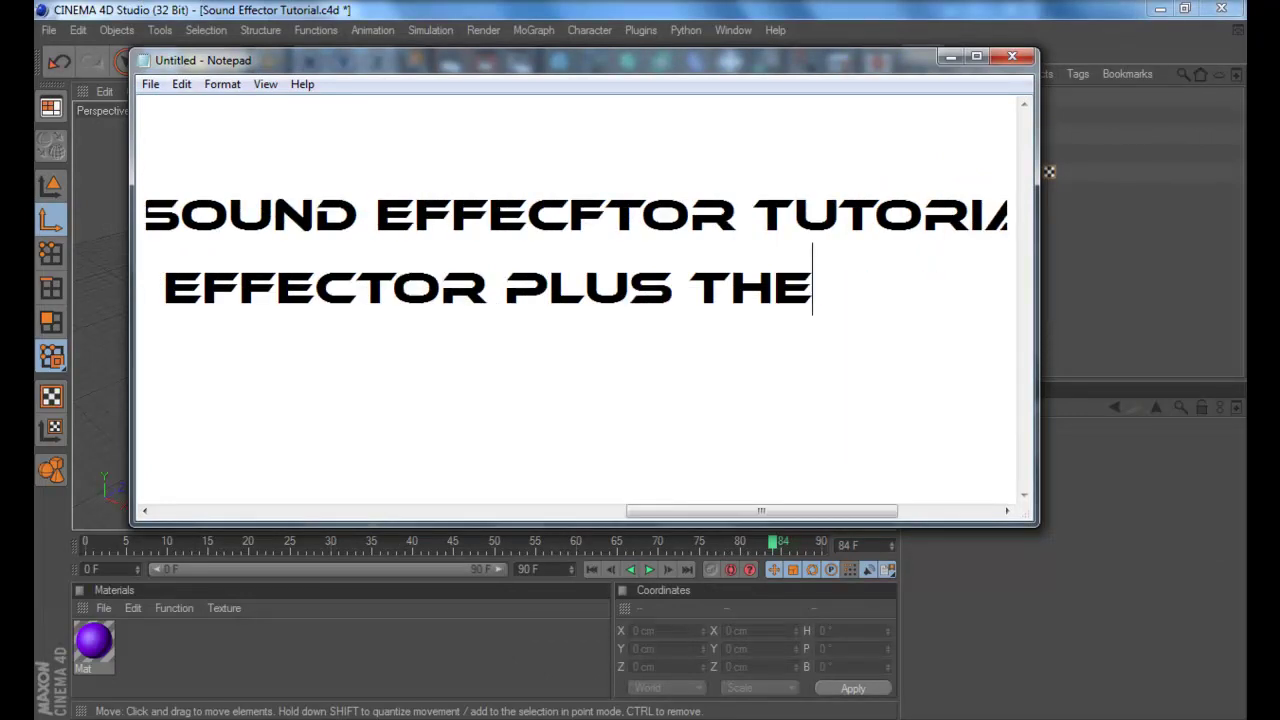
pyautogui.press('BackSpace')
pyautogui.press('BackSpace')
pyautogui.write('SOUND ')
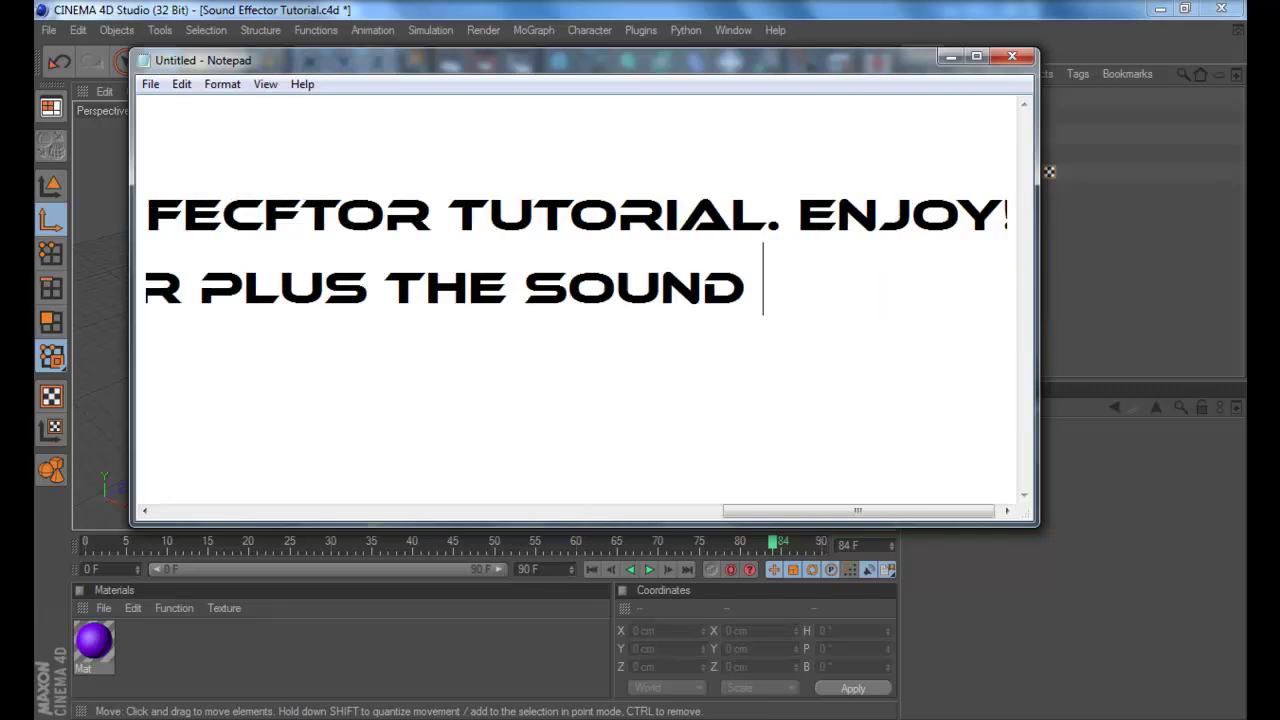
pyautogui.write('EFEFC')
pyautogui.press('BackSpace')
pyautogui.press('BackSpace')
pyautogui.press('BackSpace')
pyautogui.write('FECTORU')
pyautogui.press('BackSpace')
pyautogui.press('Return')
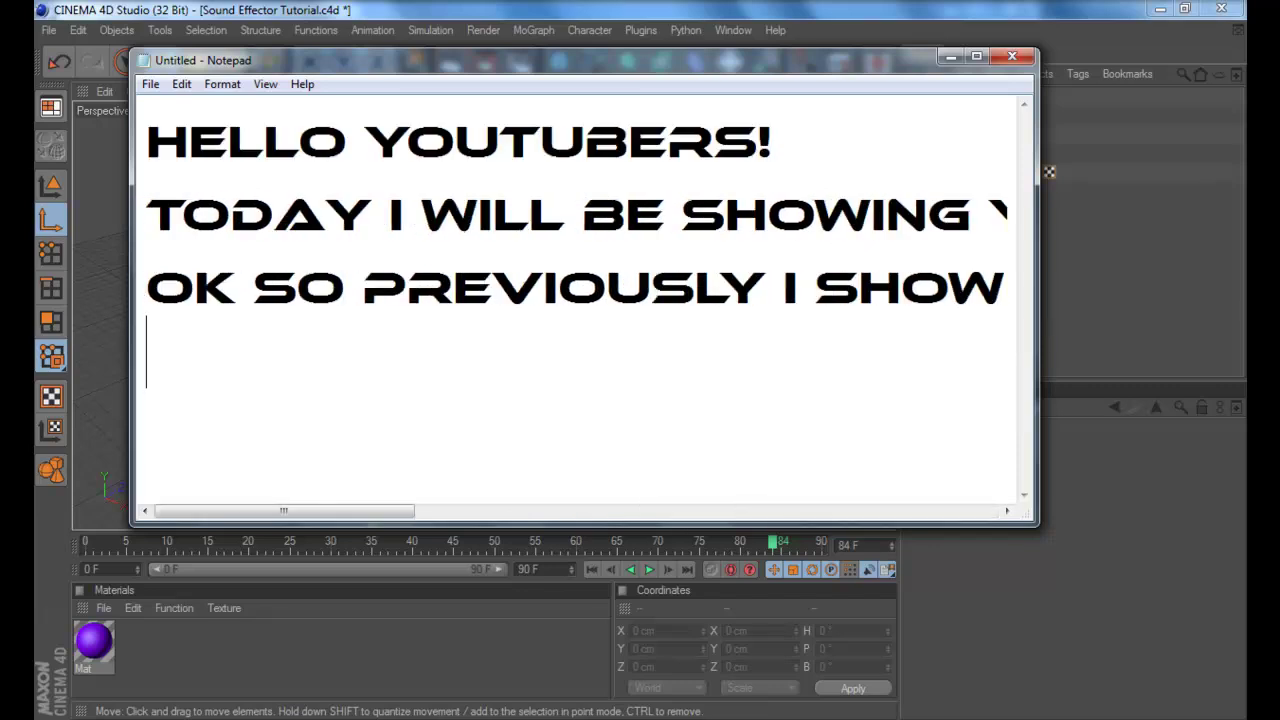
# Write "BUT TODAY I WILL BE SHOWING YOU THE PLAIN EFFECTOR AND MAYBE SOME MORE..." on the fourth line of the note
pyautogui.write('BUT TODAYT')
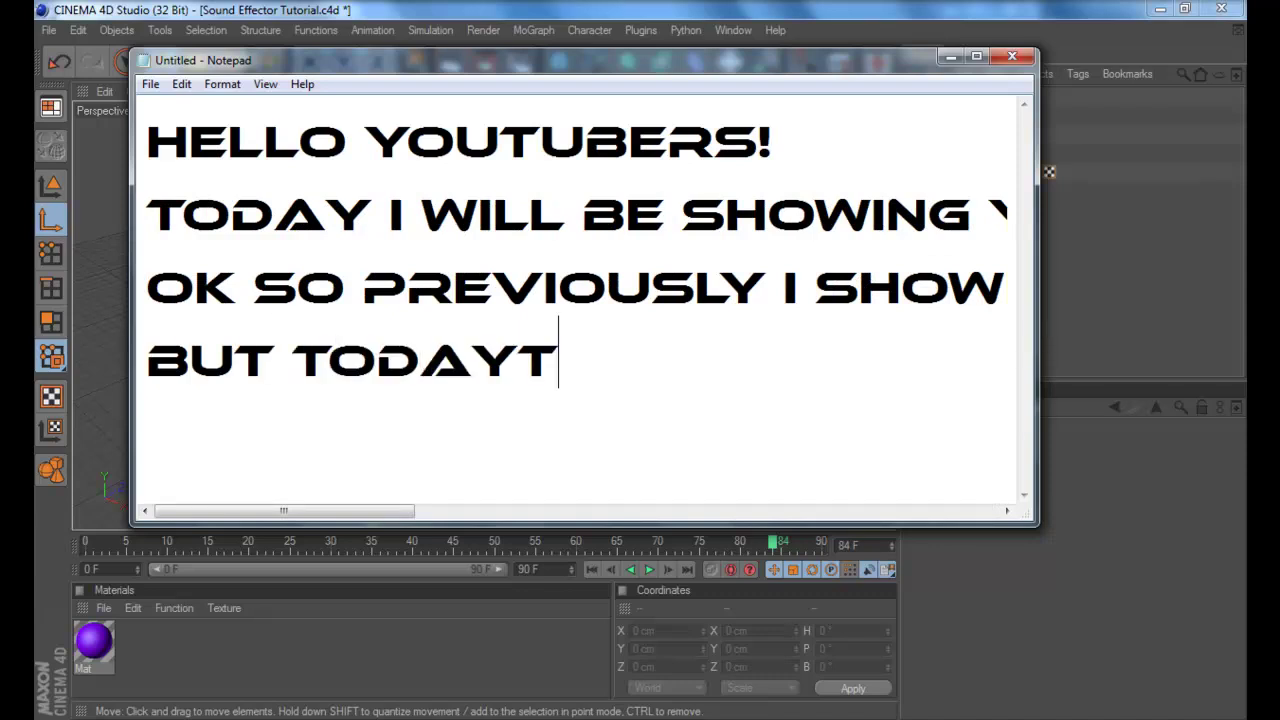
pyautogui.press('BackSpace')
pyautogui.write(' I WI')
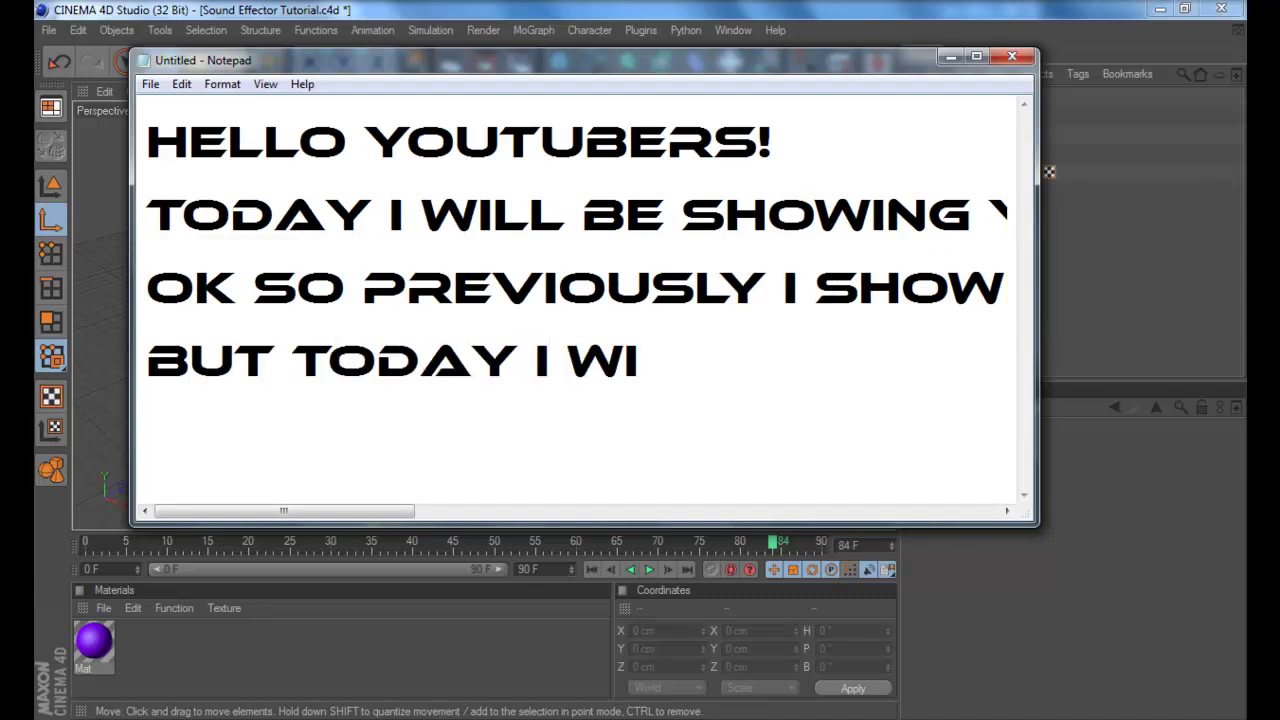
pyautogui.write('LL BE S')
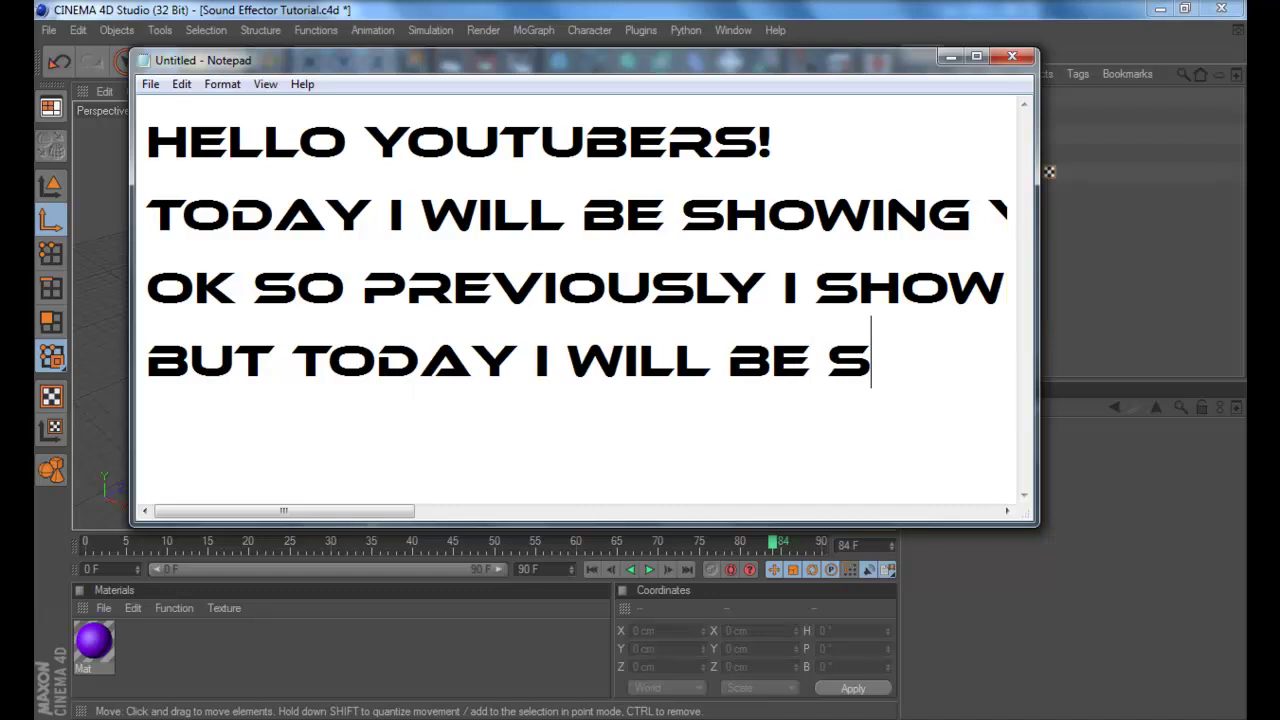
pyautogui.write('HOWING YOU')
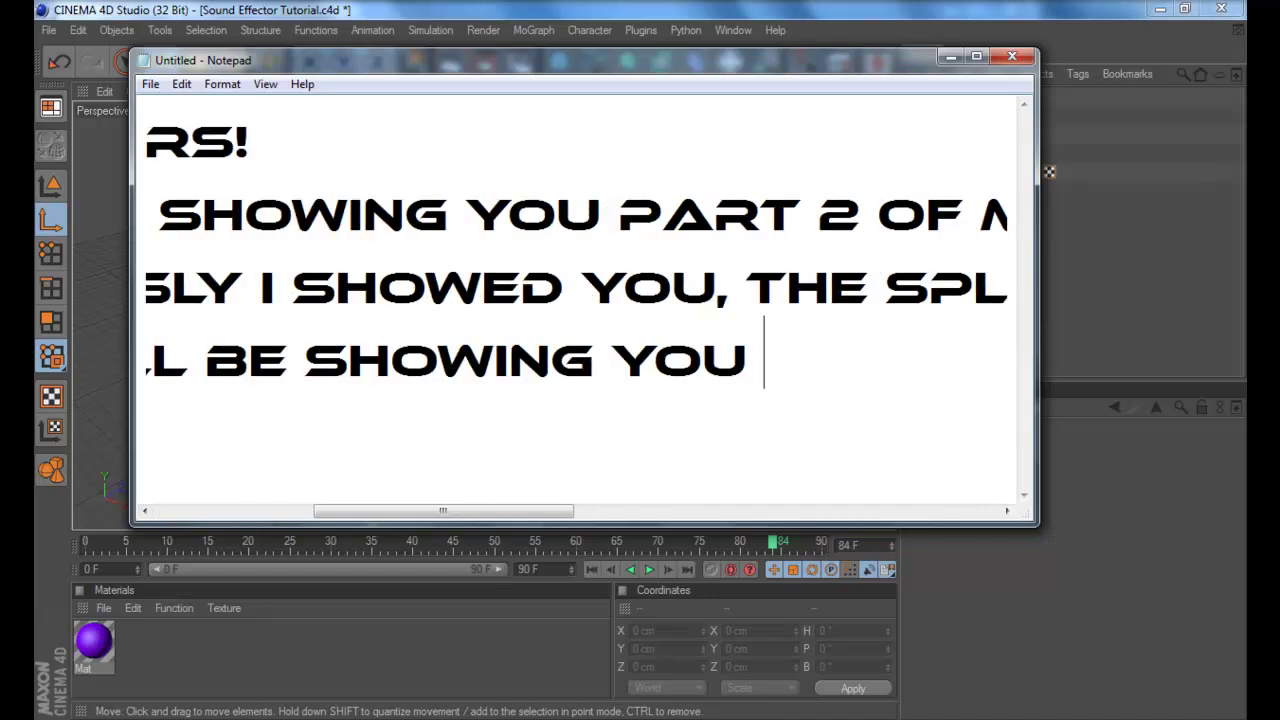
pyautogui.write(' THE PLAIN')
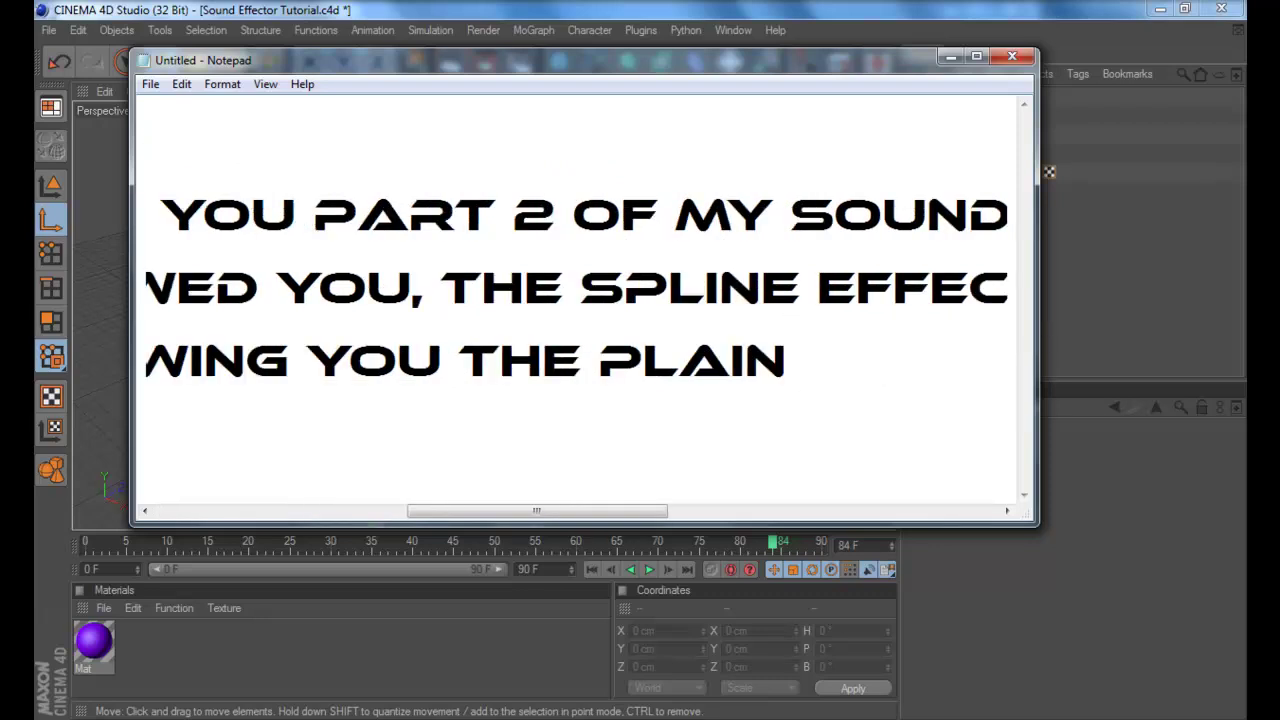
pyautogui.write(' EFFECTOR')
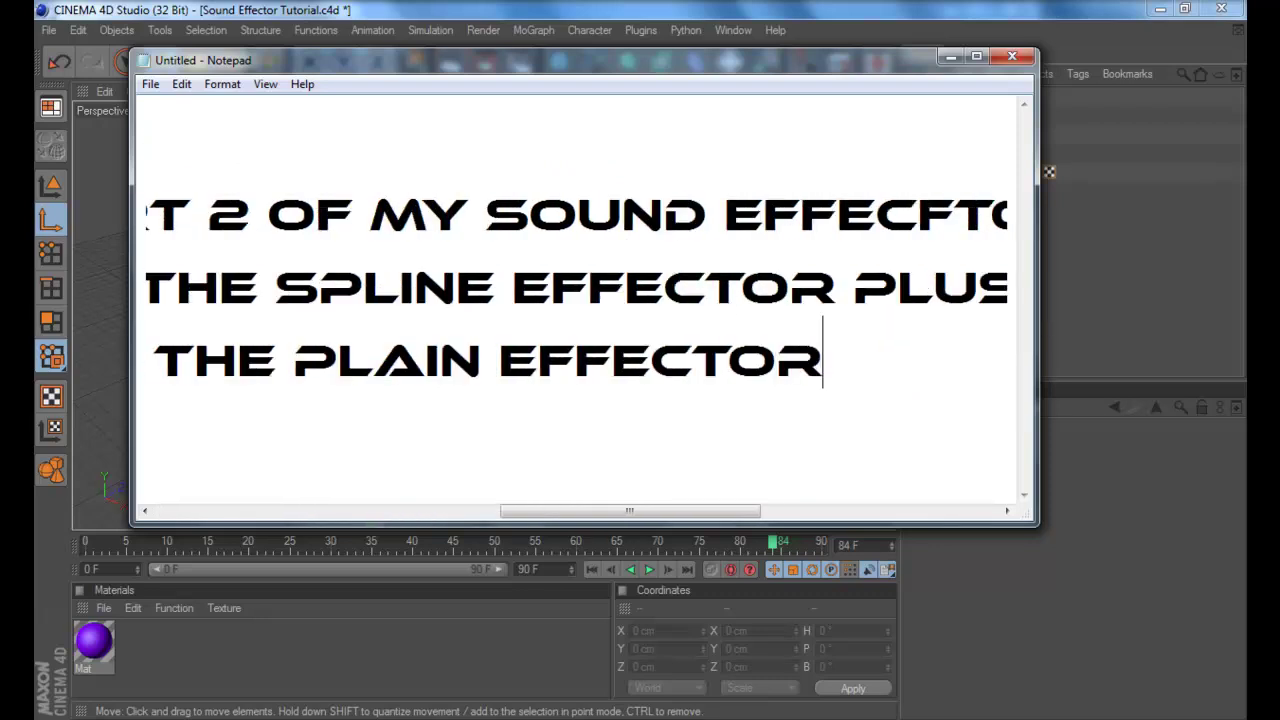
pyautogui.write(' AND MAYBE')
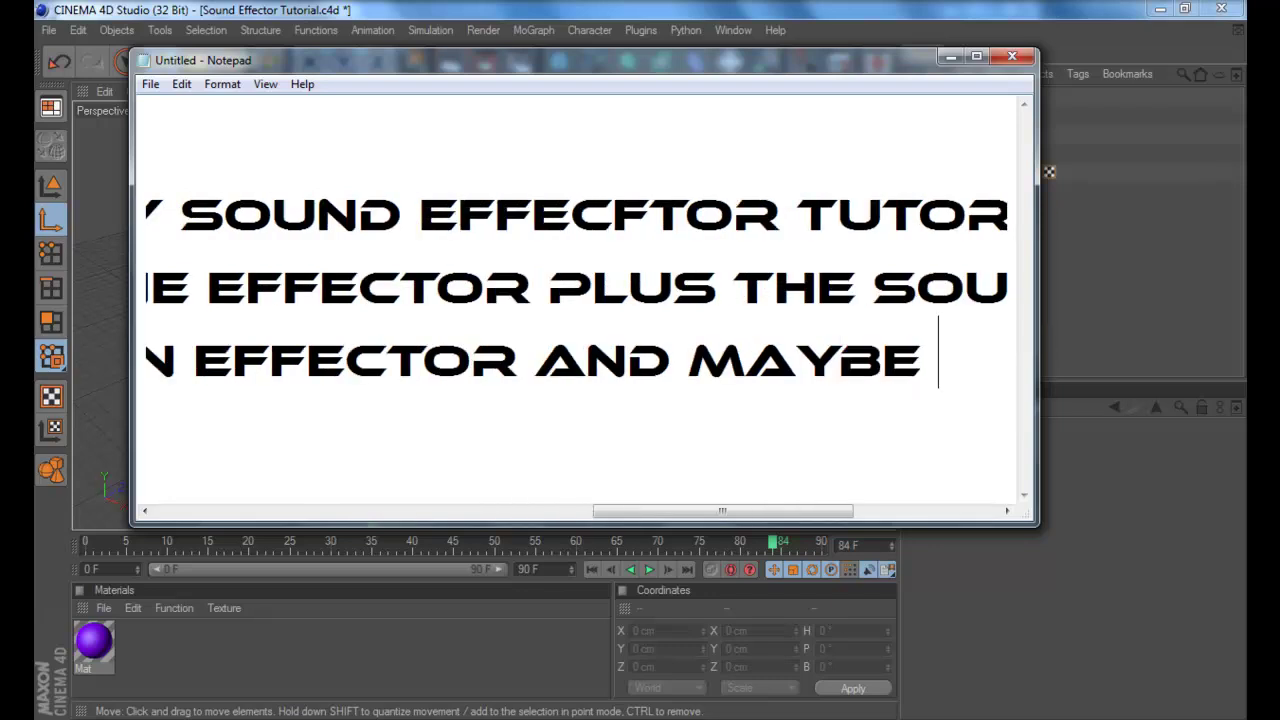
pyautogui.write(' SOME')
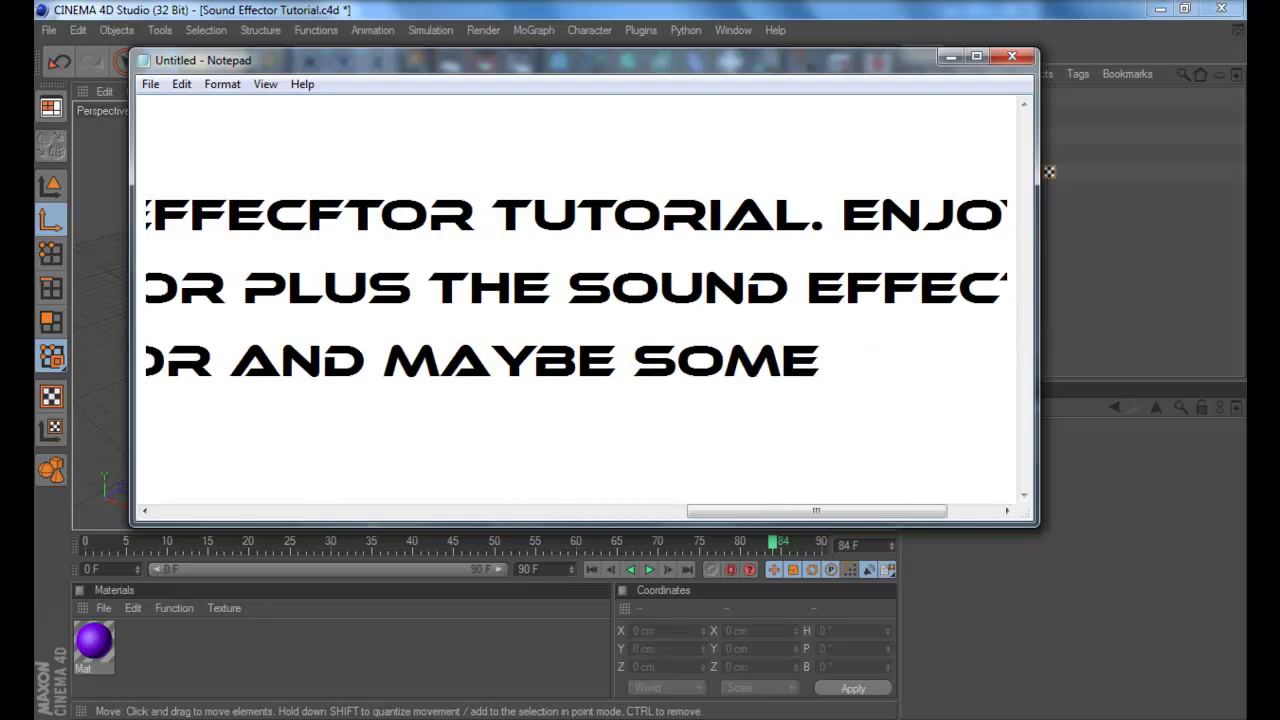
pyautogui.write(' MORE..')
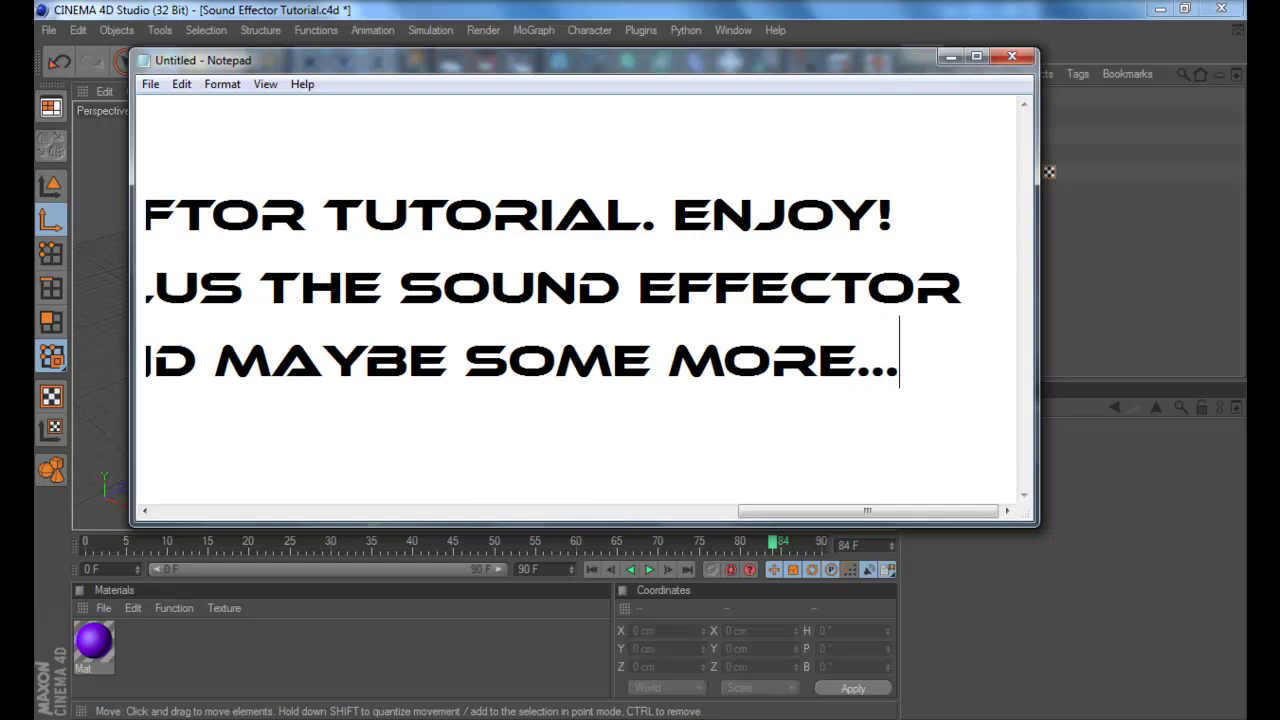
pyautogui.write('.')
# Write "OK, LETS START." on the fifth line of the note, followed by a line break
pyautogui.press('Return')
pyautogui.write('OK ')
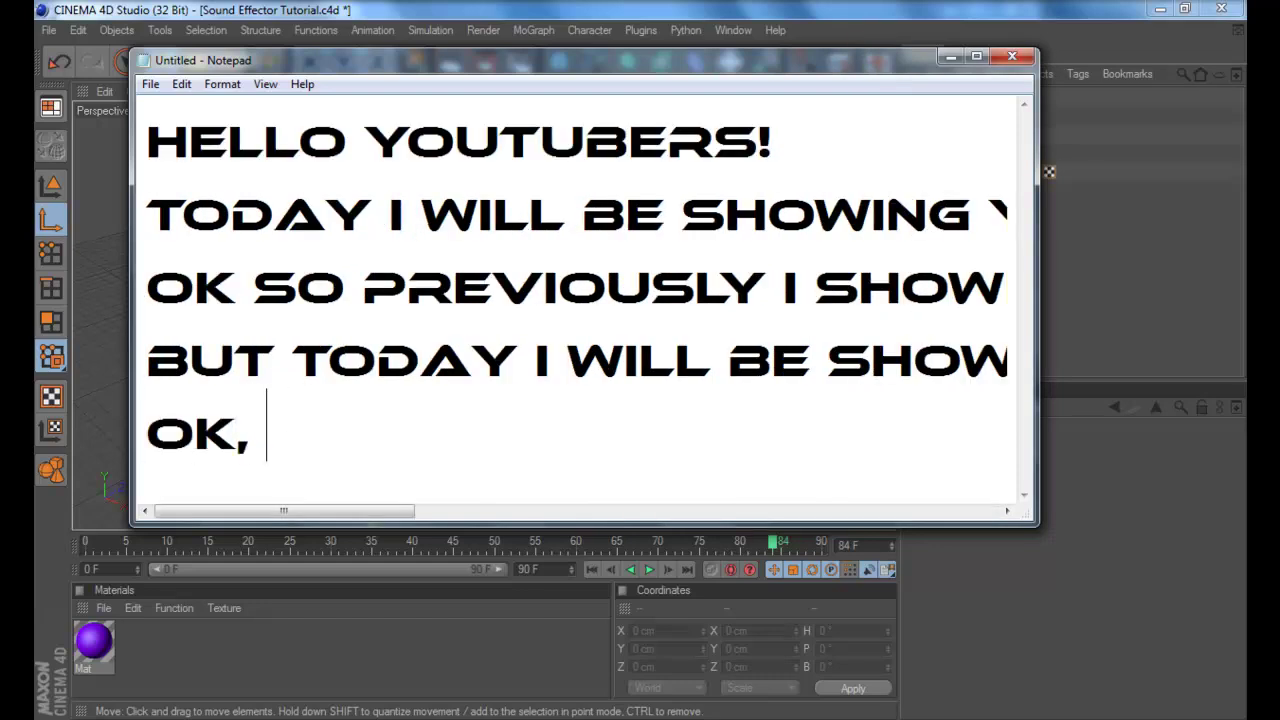
pyautogui.write(' lets start fi')
pyautogui.press('BackSpace')
pyautogui.press('BackSpace')
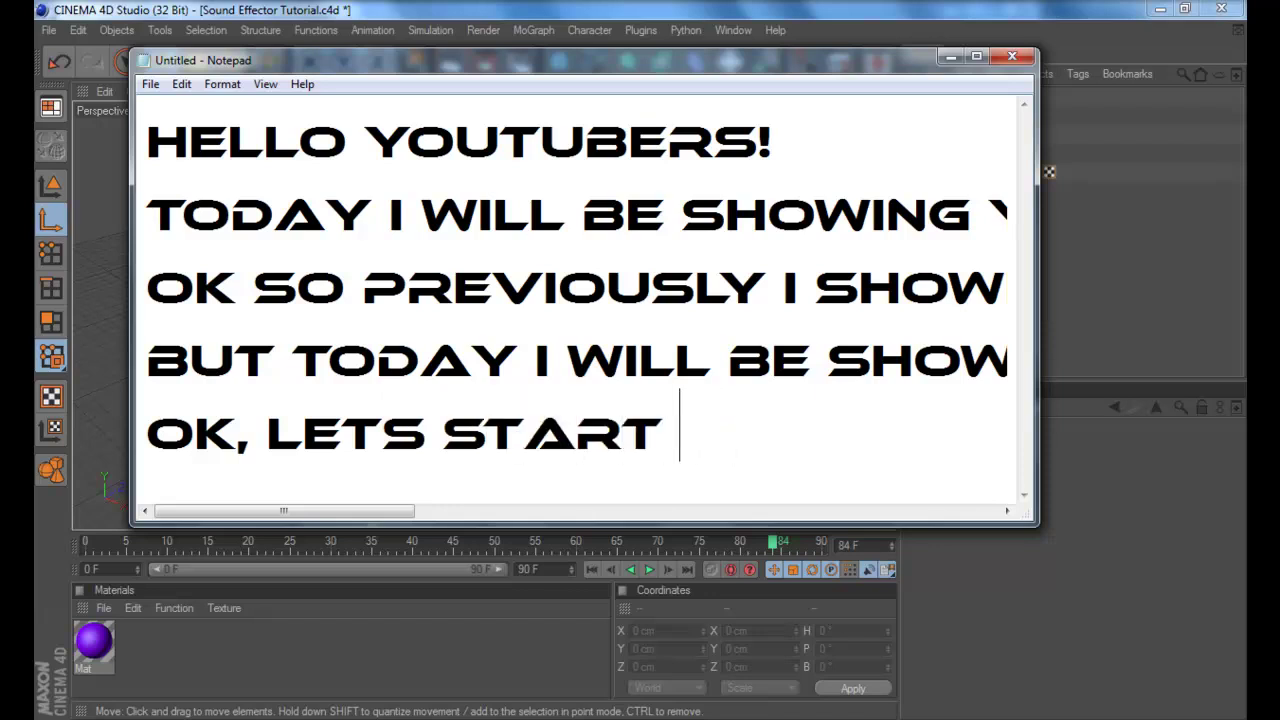
pyautogui.press('Return')
# Write "FIRST CLICK UR CLONER AND ADD THE PLAIN EFFECTOR" on the sixth line of the note, followed by a line break
pyautogui.write('first')
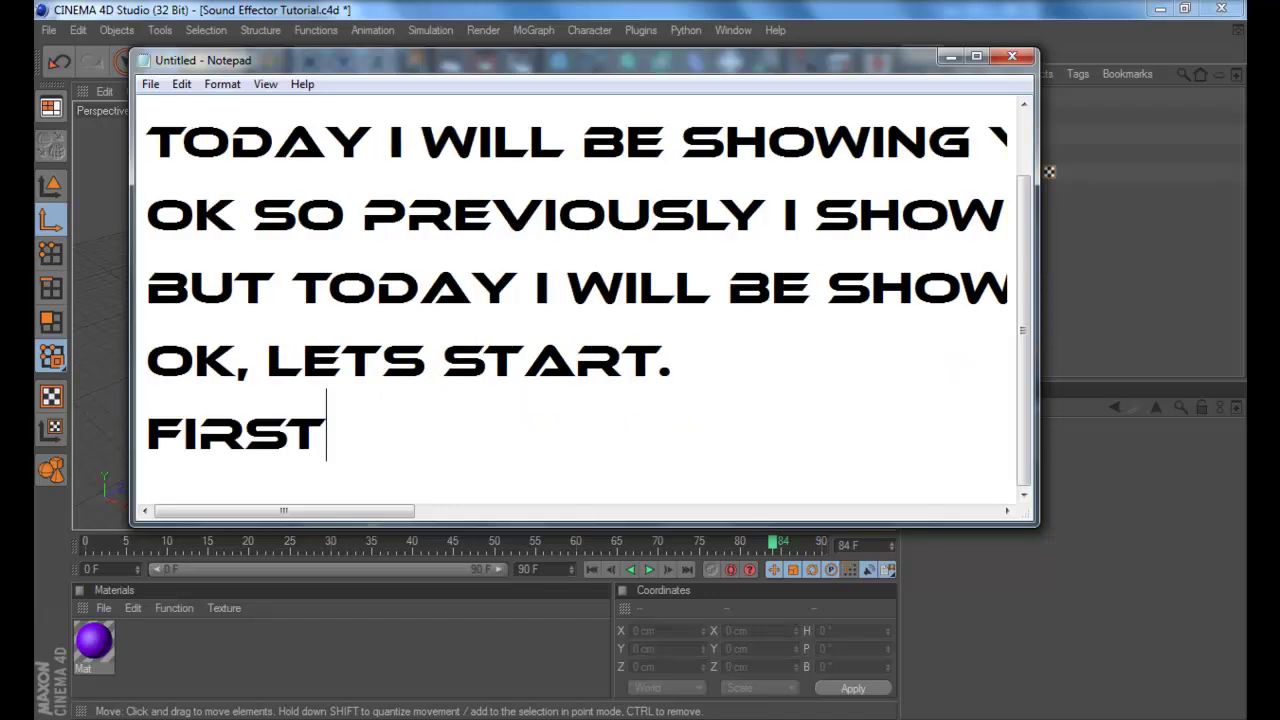
pyautogui.write(' click ur ')
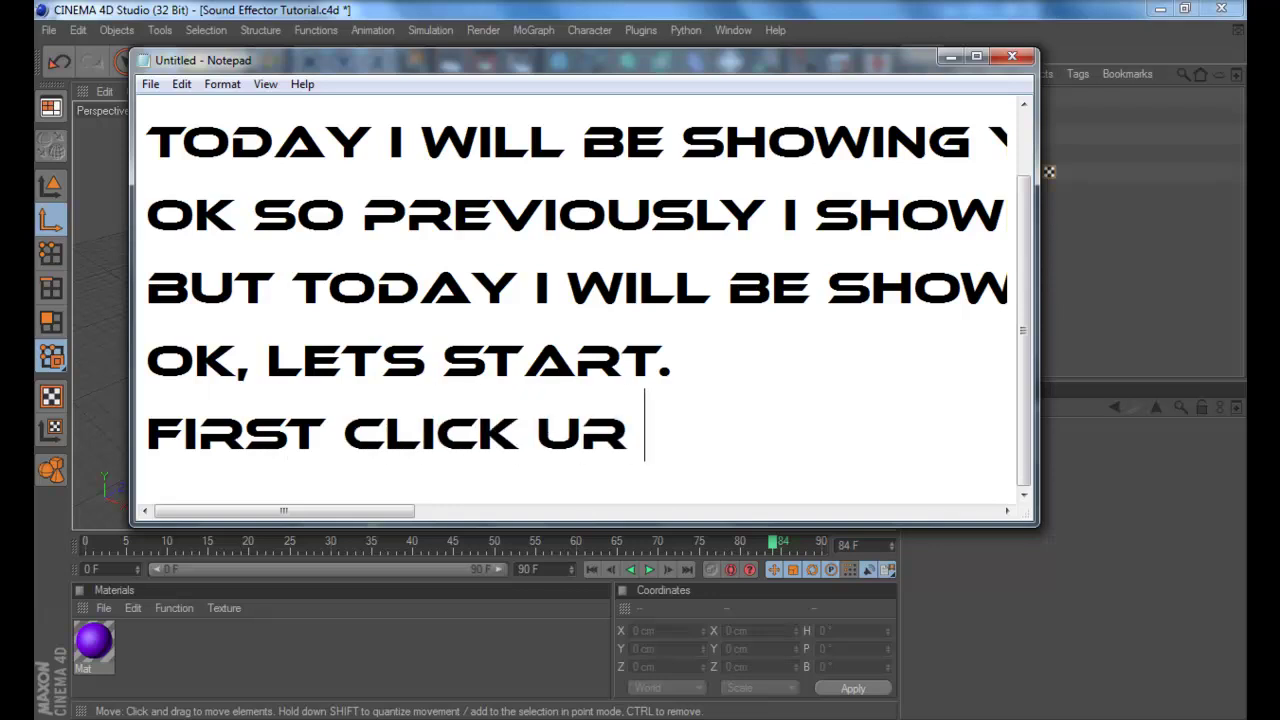
pyautogui.write('clonre')
pyautogui.press('BackSpace')
pyautogui.press('BackSpace')
pyautogui.write('er and add the ')
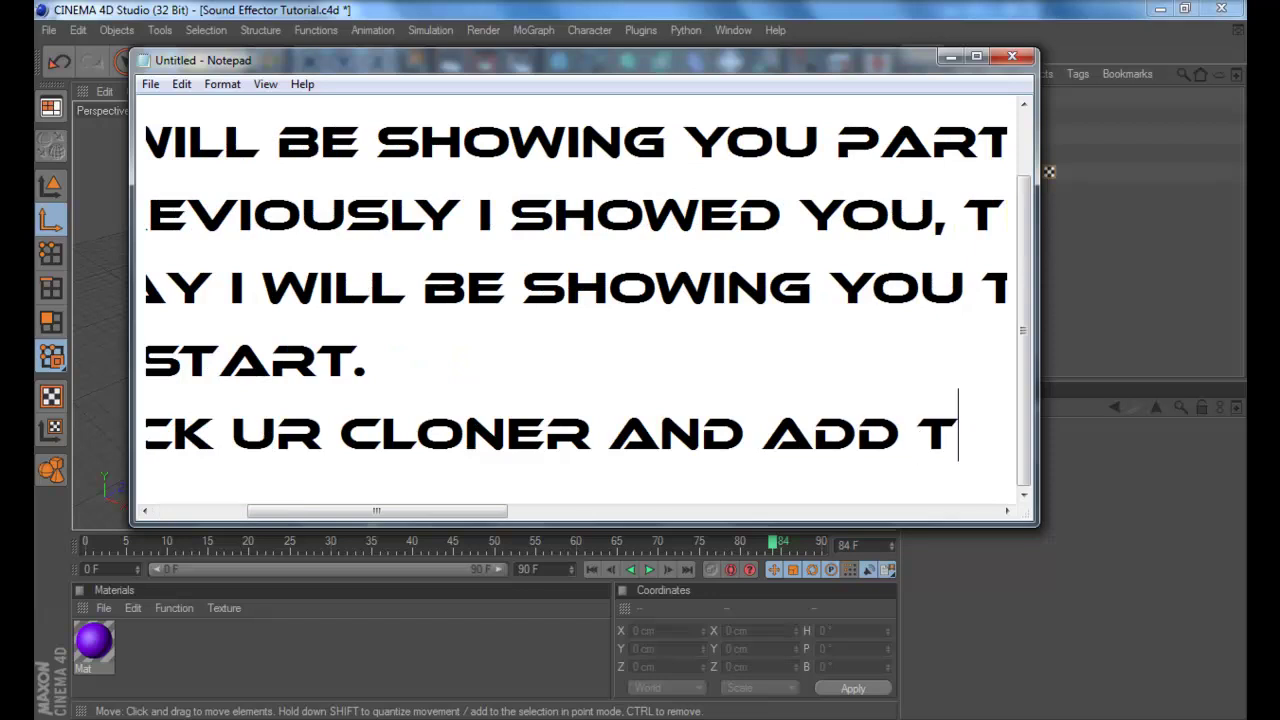
pyautogui.write('plain efe')
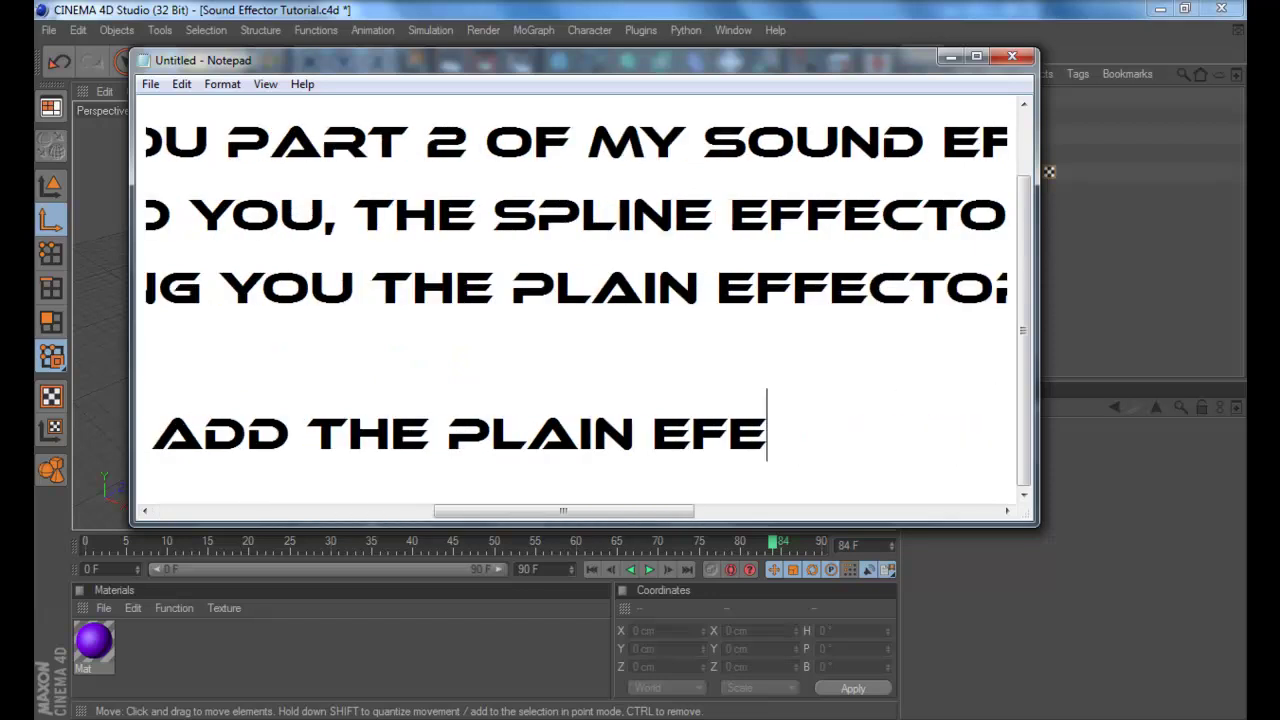
pyautogui.press('BackSpace')
pyautogui.write('fector')
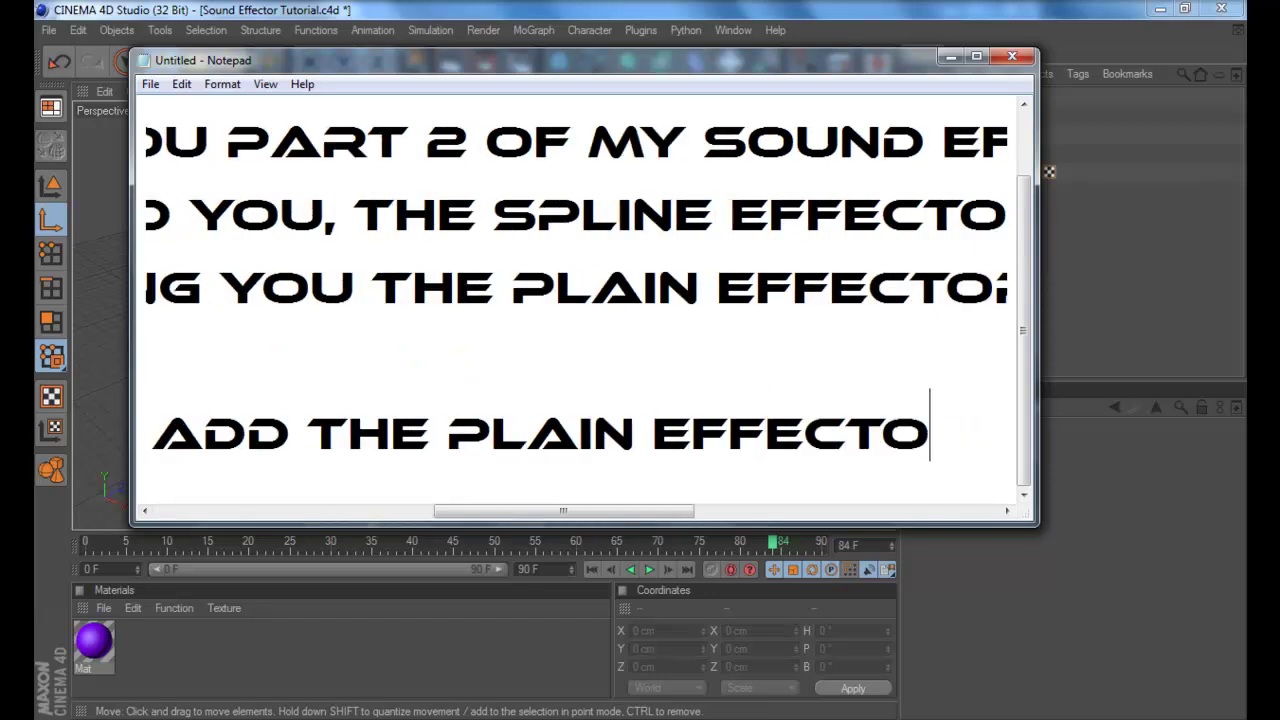
pyautogui.press('Return')
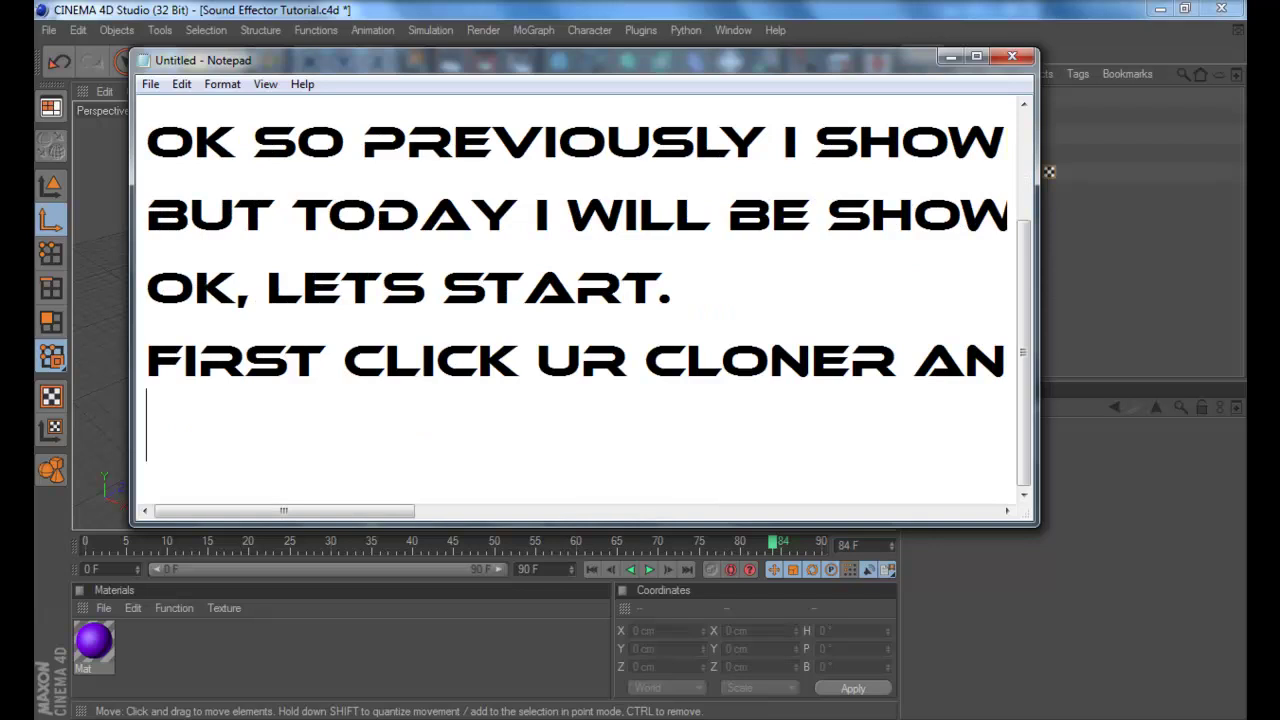
# Minimize the note to switch to Cinema 4D, and add a Plain effector to the Cloner
pyautogui.click(976, 56)
pyautogui.click(1185, 9)
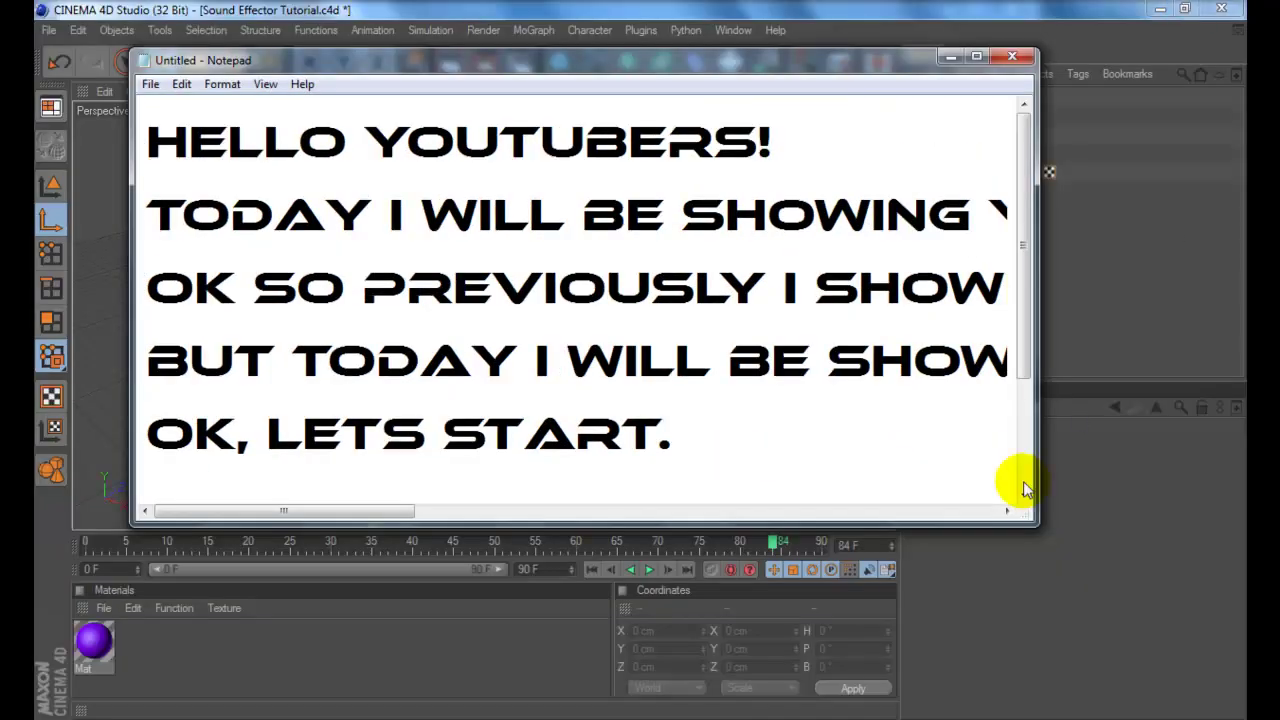
pyautogui.click(949, 57)
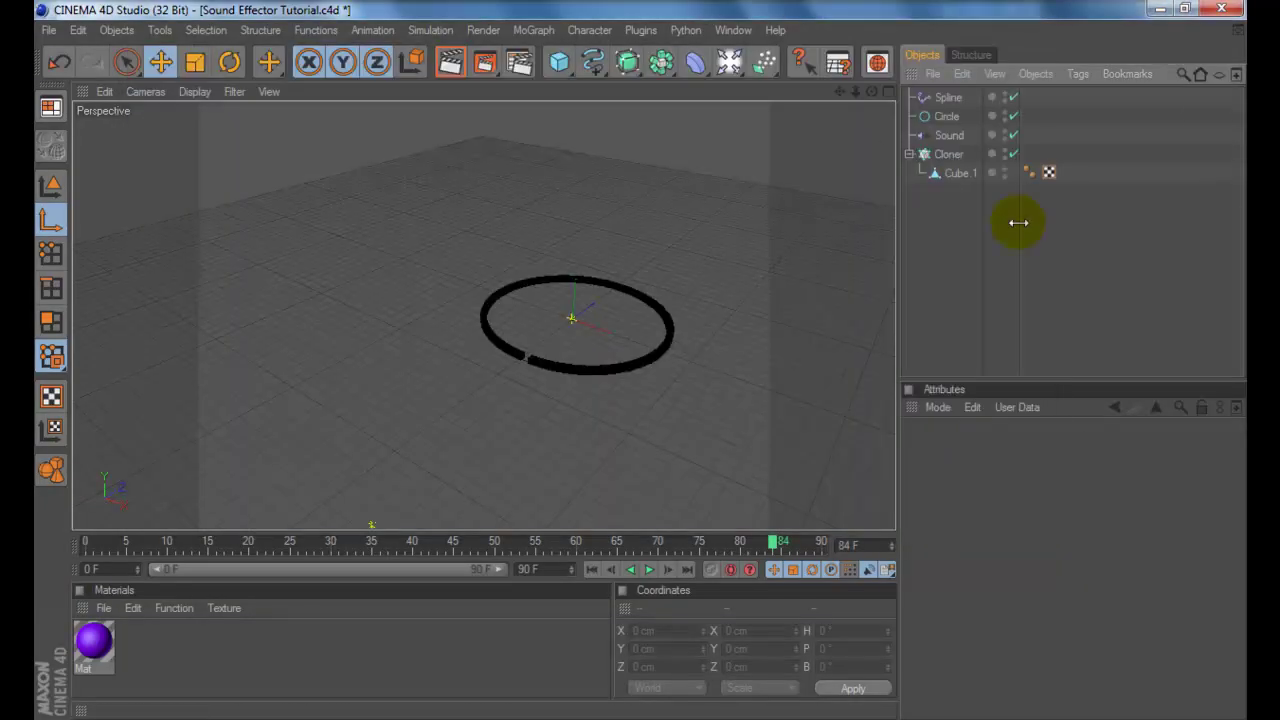
pyautogui.click(948, 154)
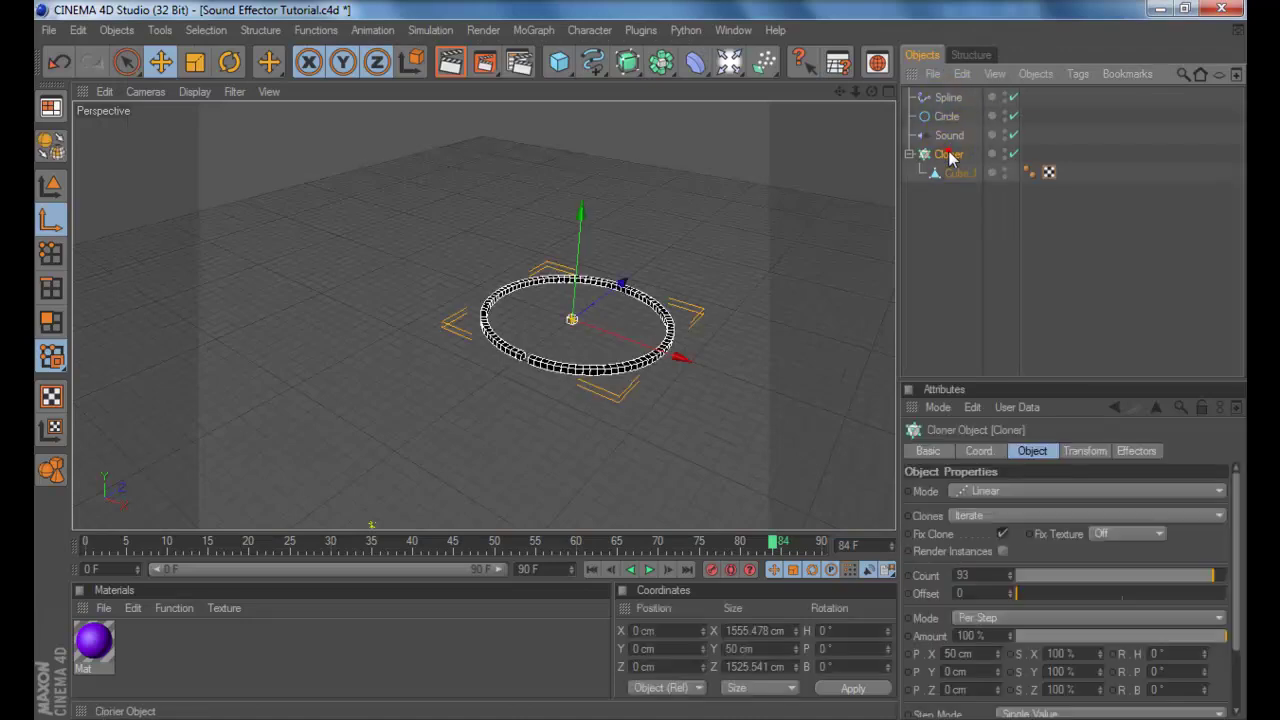
pyautogui.click(528, 28)
pyautogui.moveTo(580, 57)
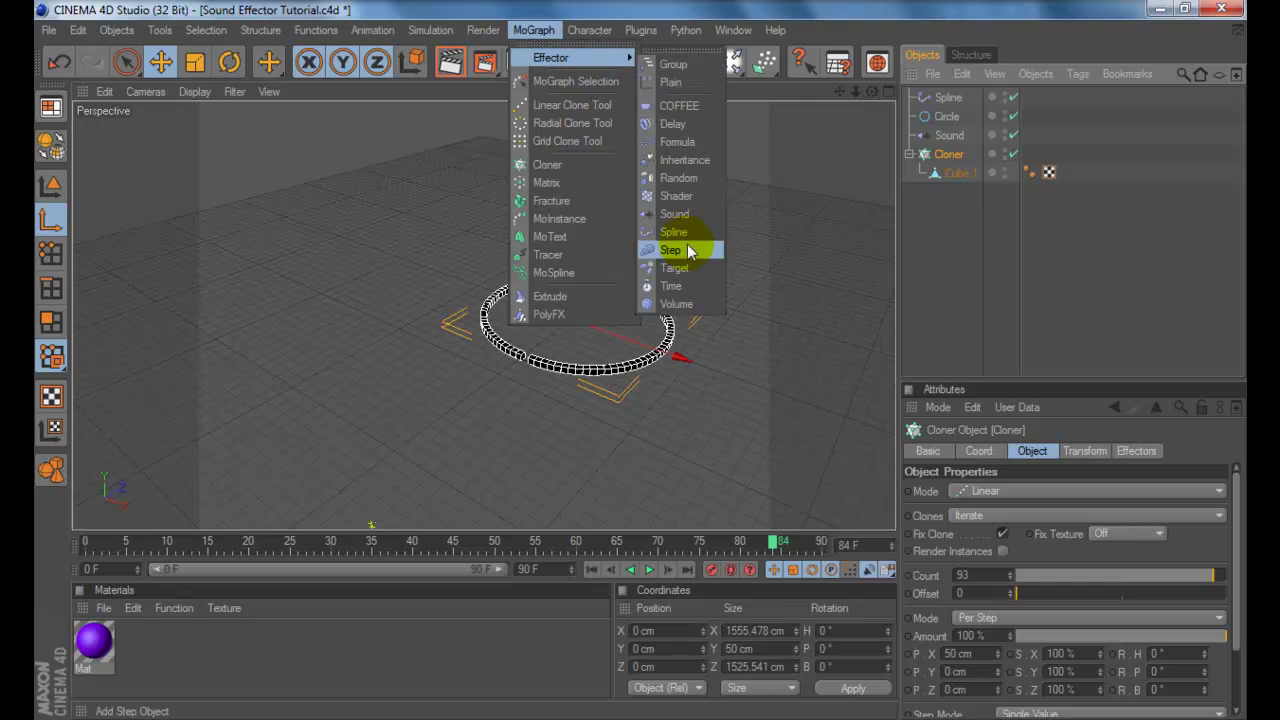
pyautogui.click(668, 84)
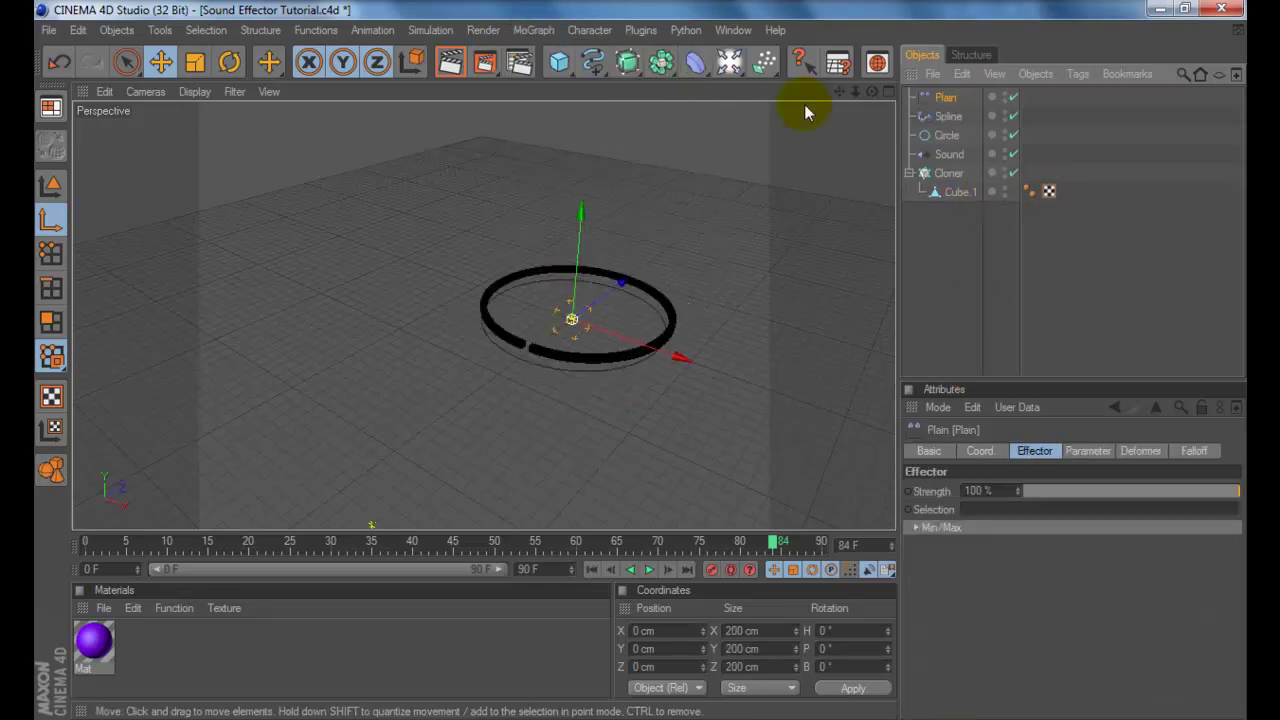
# Set the animation's end frame to 200 and extend the timeline's preview range to its full length
pyautogui.moveTo(842, 92)
pyautogui.mouseDown()
pyautogui.moveTo(782, 116)
pyautogui.moveTo(840, 91)
pyautogui.mouseUp()
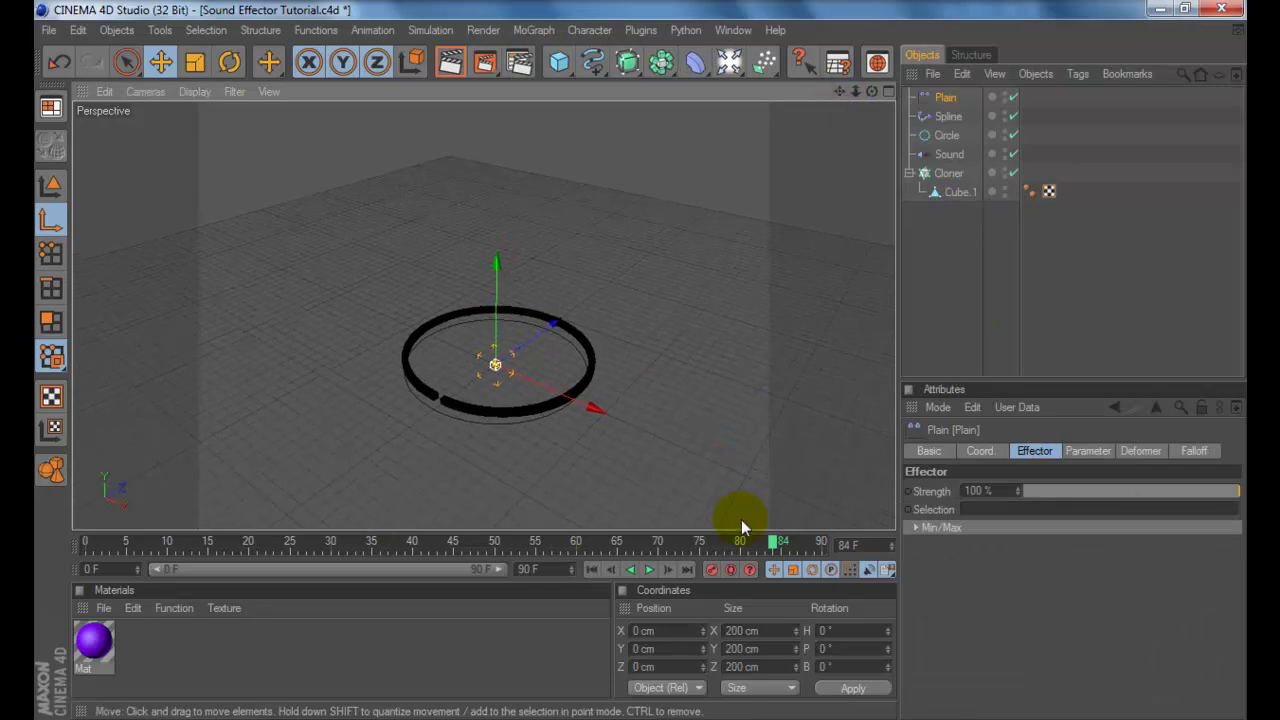
pyautogui.moveTo(766, 541); pyautogui.dragTo(495, 541)
pyautogui.moveTo(713, 512); pyautogui.dragTo(842, 543)
pyautogui.write('200')
pyautogui.press('Return')
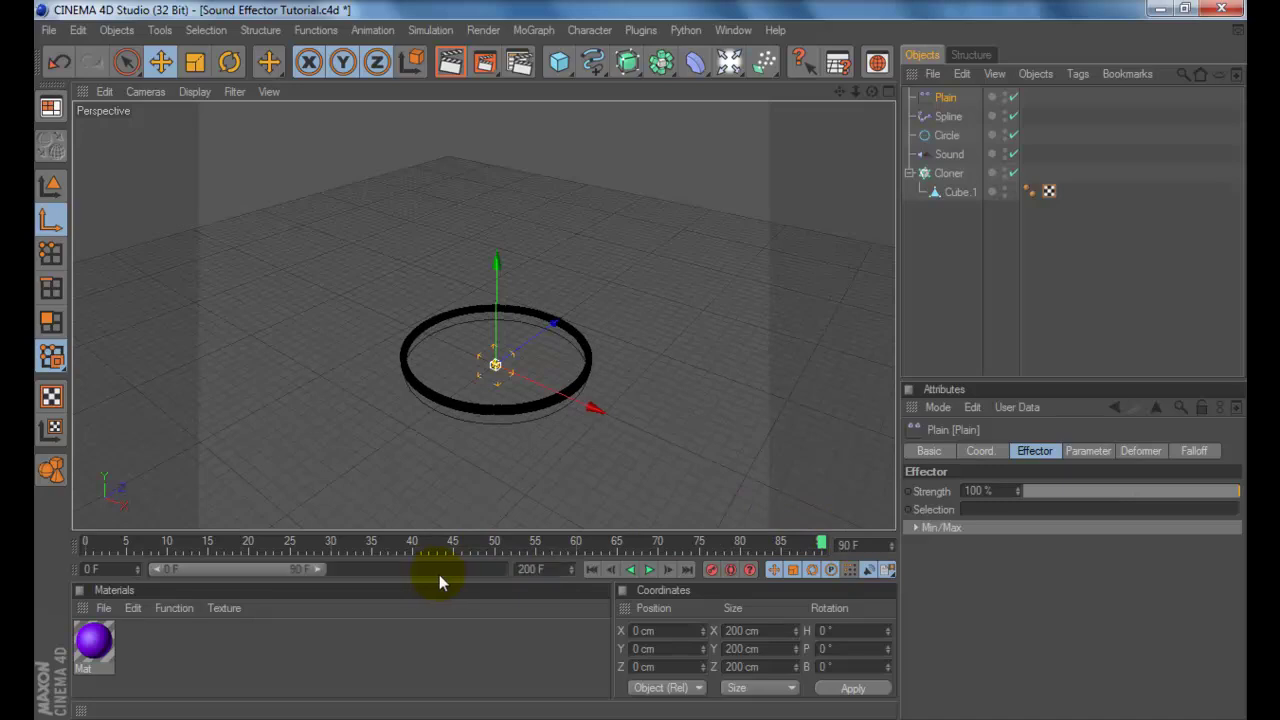
pyautogui.doubleClick(318, 568)
# Play the animation from its first frame to check the clones' motion, and stop the playback
pyautogui.click(595, 573)
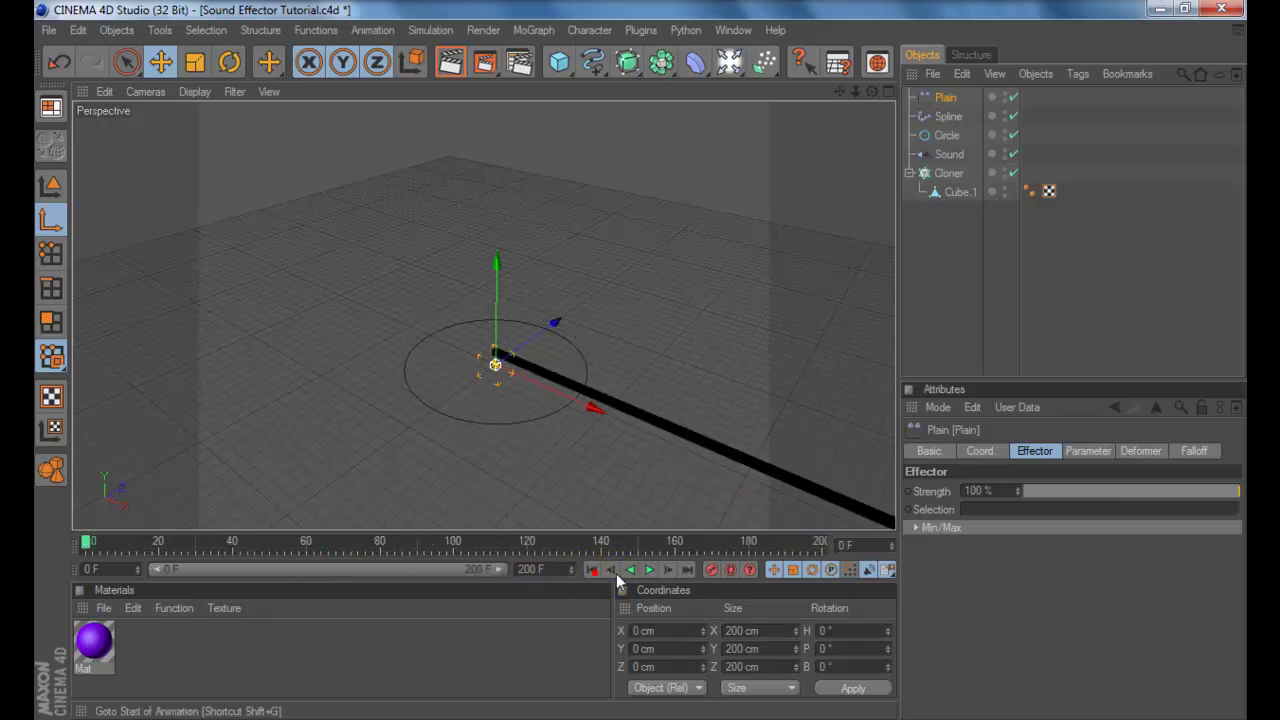
pyautogui.click(654, 570)
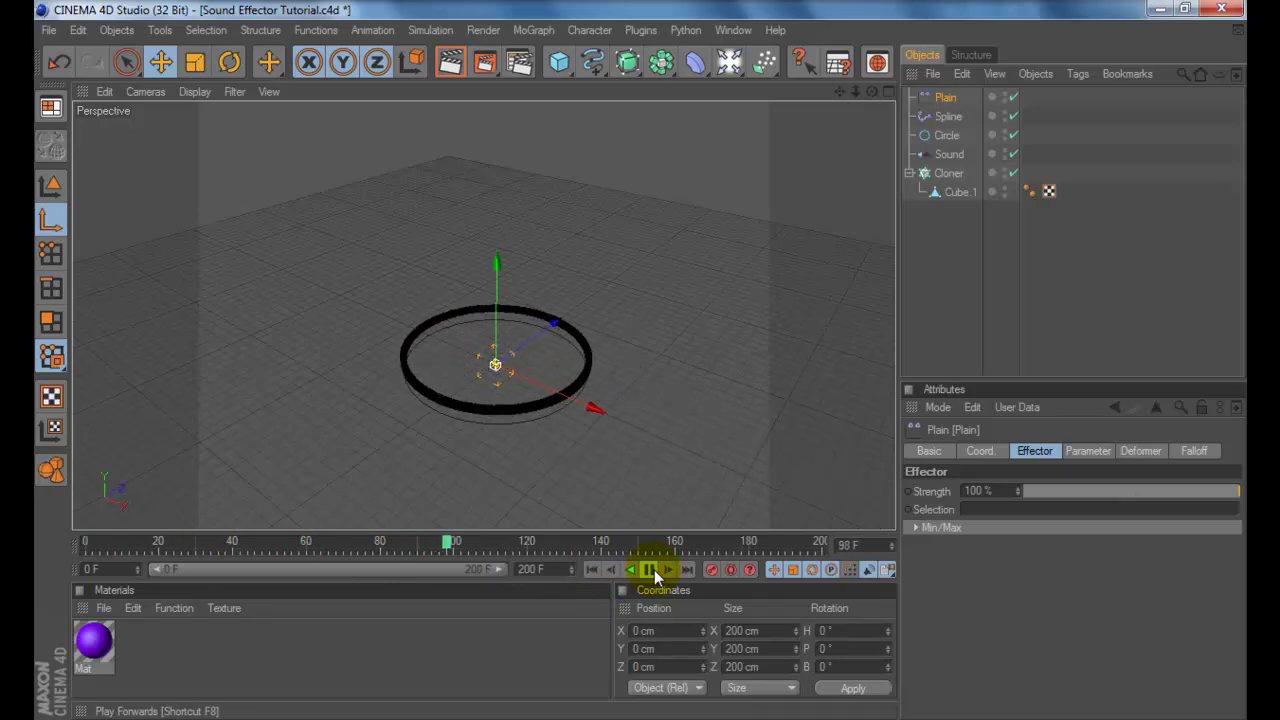
pyautogui.click(654, 570)
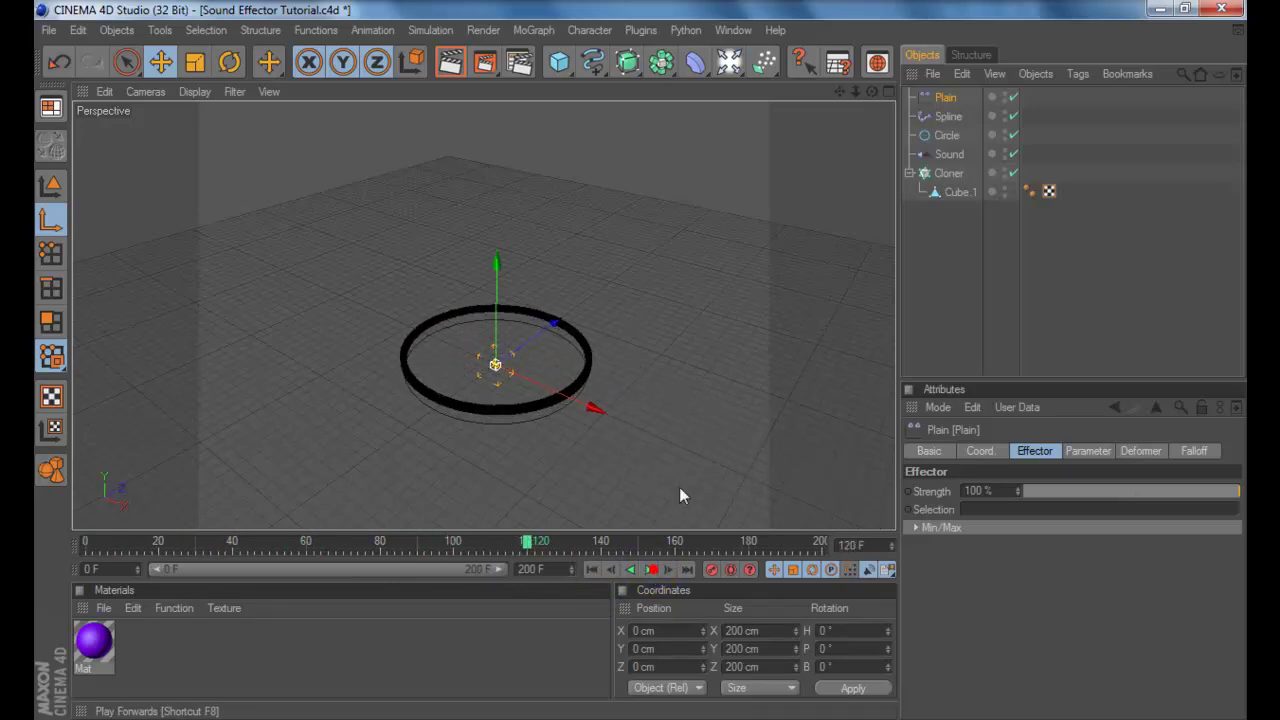
# Load the wave file "Sonic The Hedgehog Soundtrack 2" from the Desktop into the Sound effector and preview the animation
pyautogui.click(947, 155)
pyautogui.click(1224, 550)
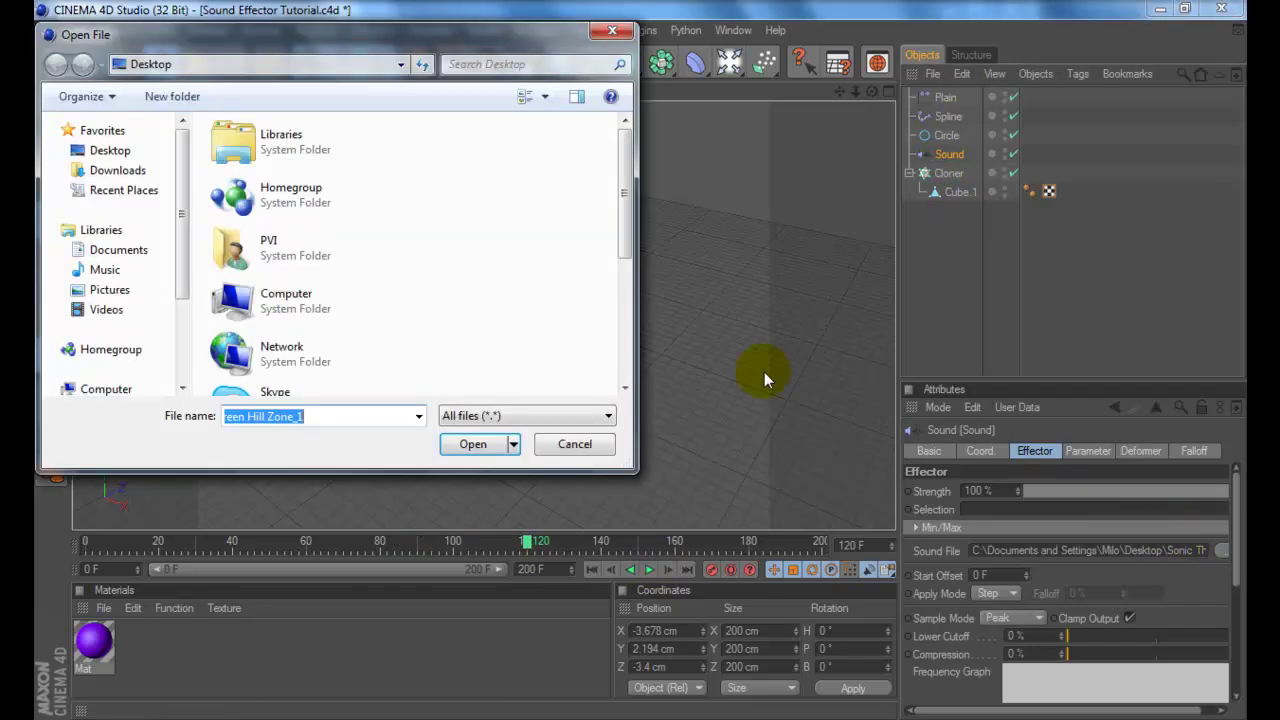
pyautogui.scroll(-3, 600, 210)
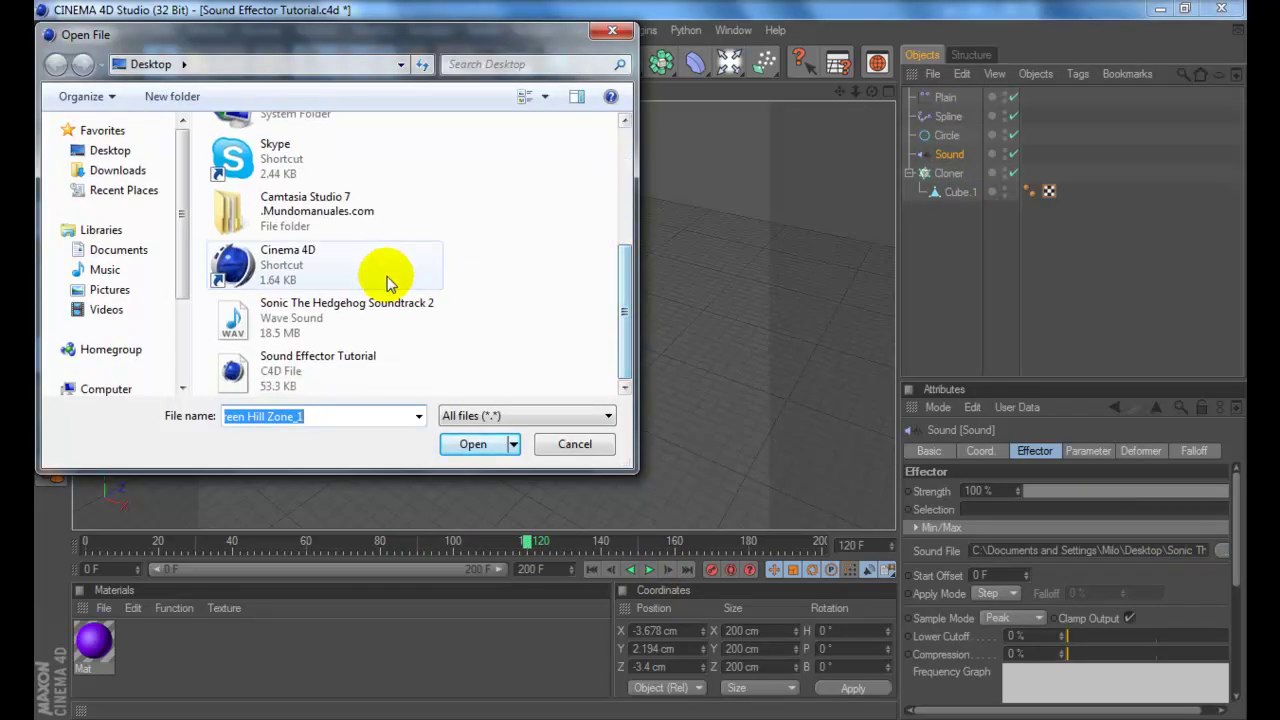
pyautogui.click(386, 314)
pyautogui.click(468, 443)
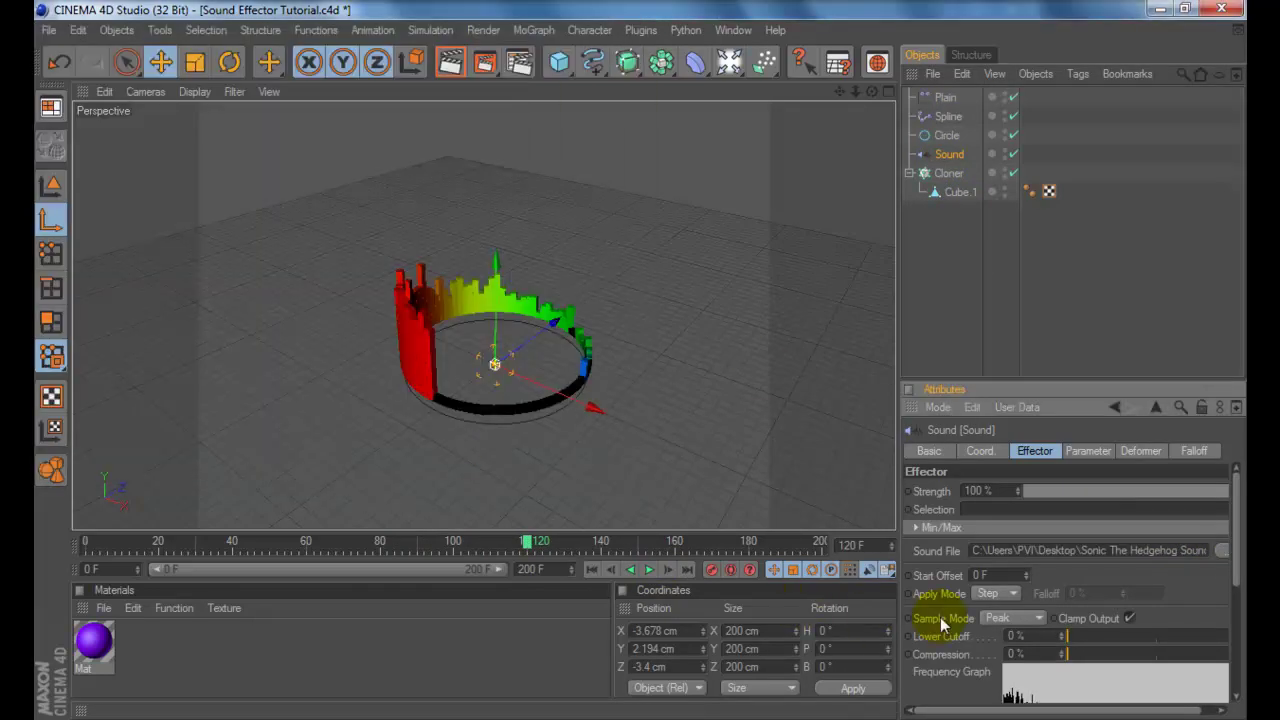
pyautogui.click(654, 570)
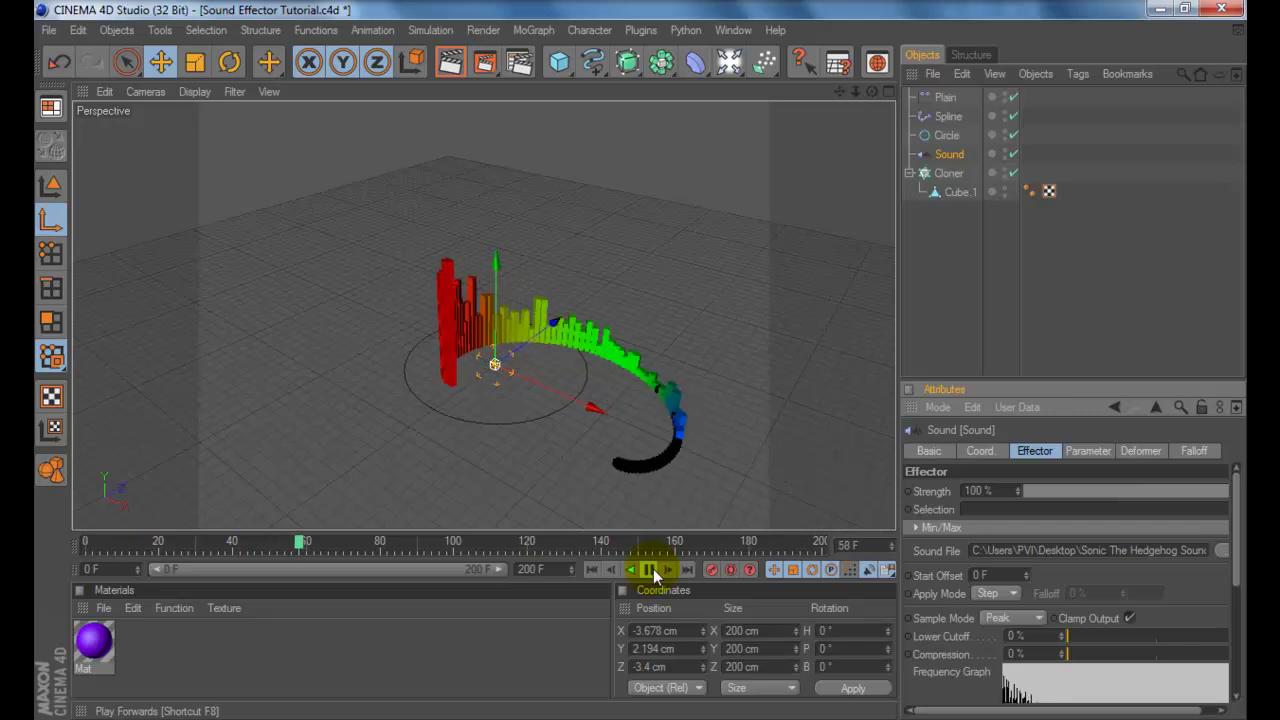
pyautogui.click(653, 569)
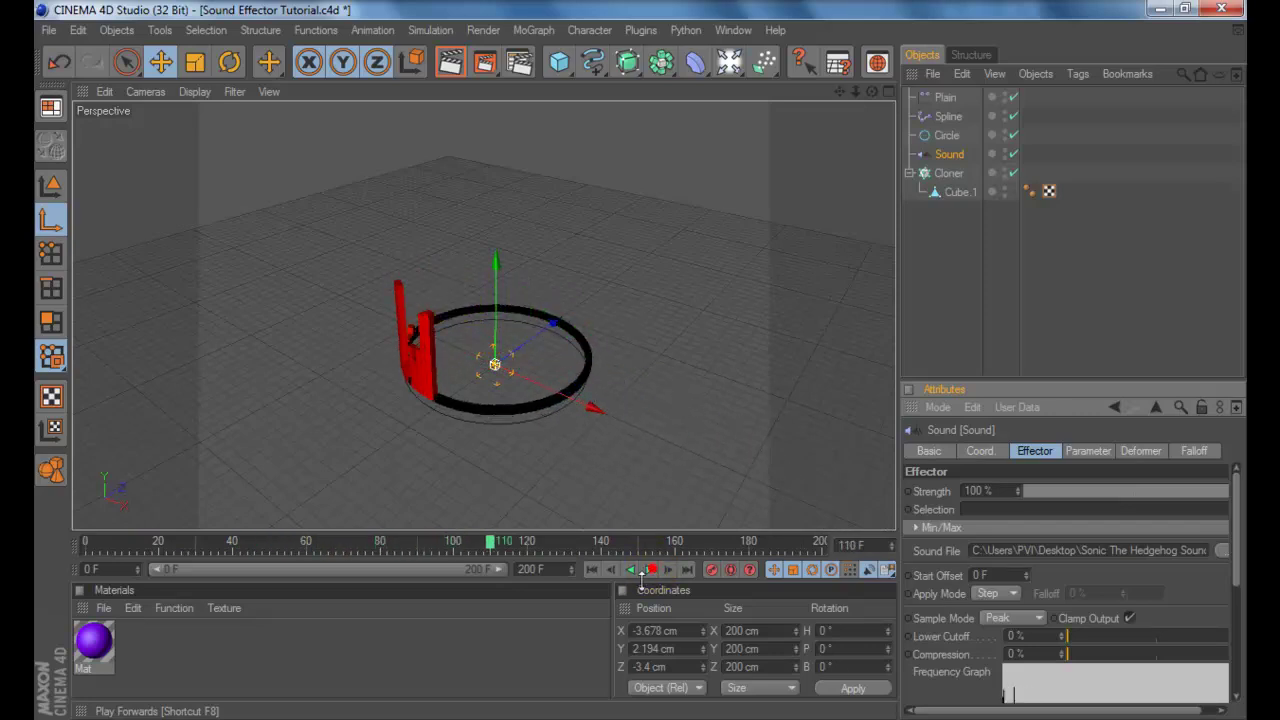
# Switch to Notepad and insert "OK AS YOU CAN SEE, WHEN WE ADDED THE EFFECT" on a new line below "OK, LETS START."
pyautogui.hotkey('alt', 'Tab')
pyautogui.click(743, 424)
pyautogui.write('\\')
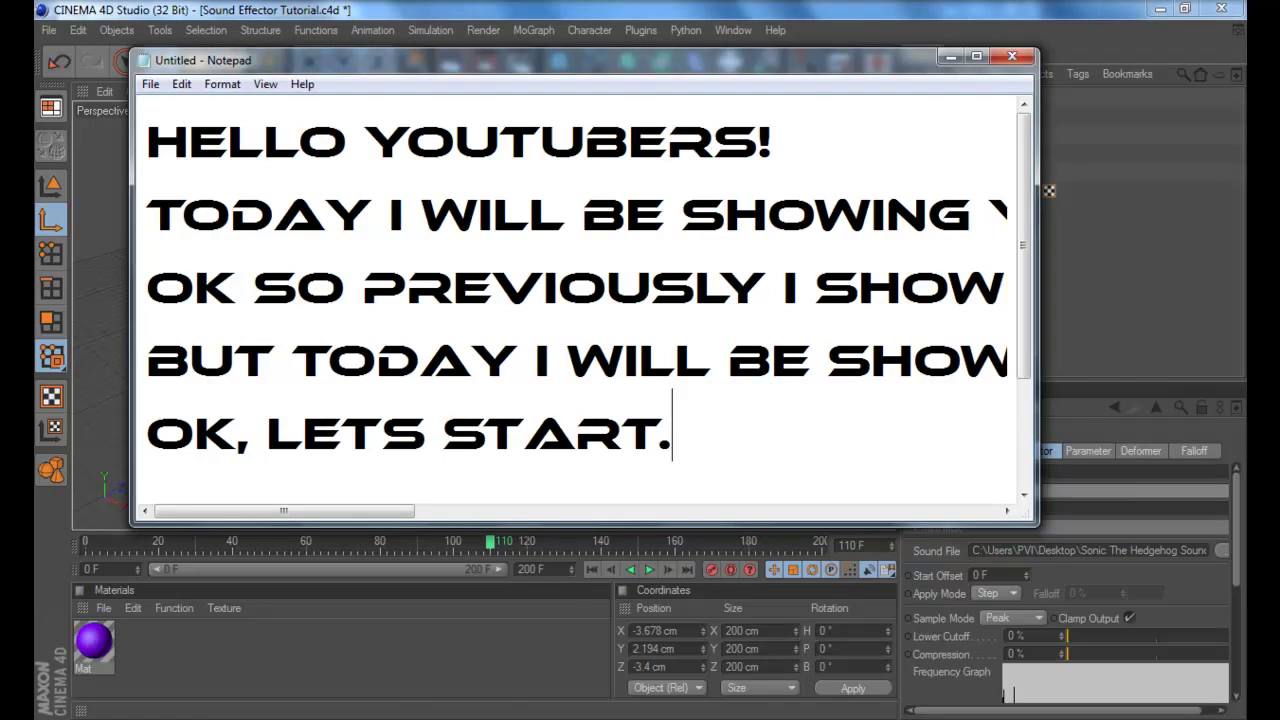
pyautogui.press('Return')
pyautogui.write('OK AS YOU CAN SEE')
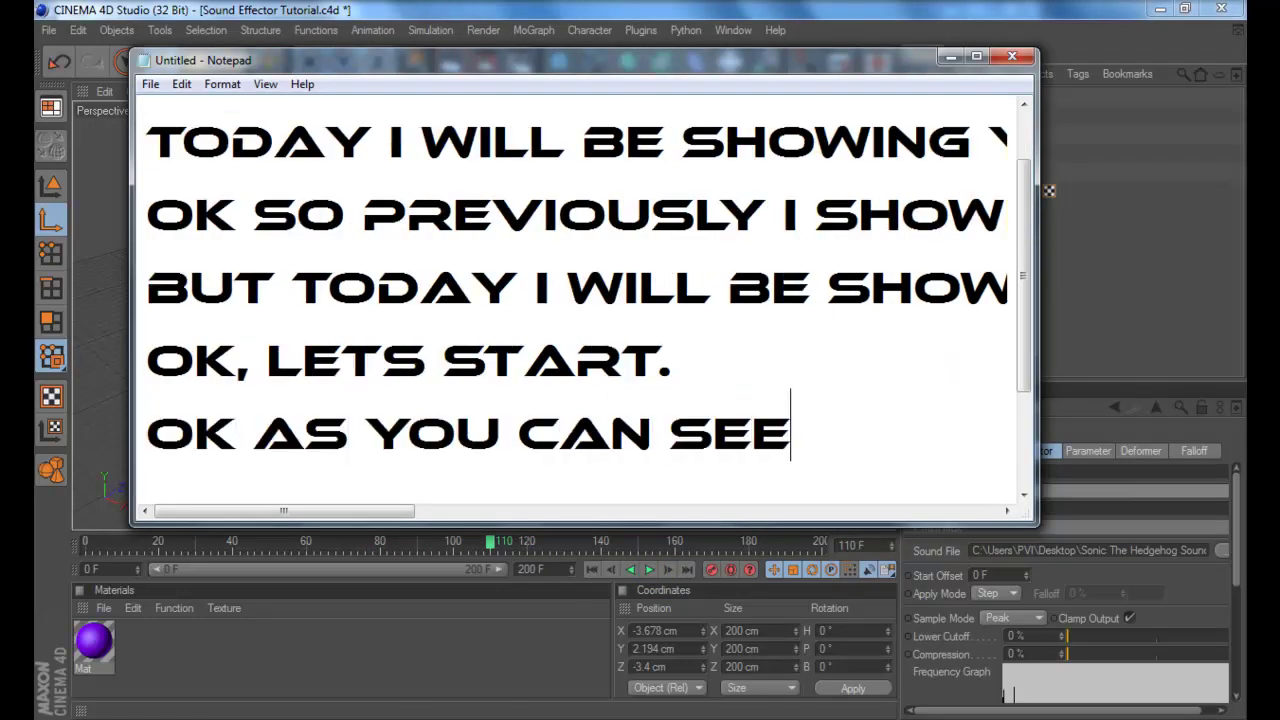
pyautogui.write(', WHEN ')
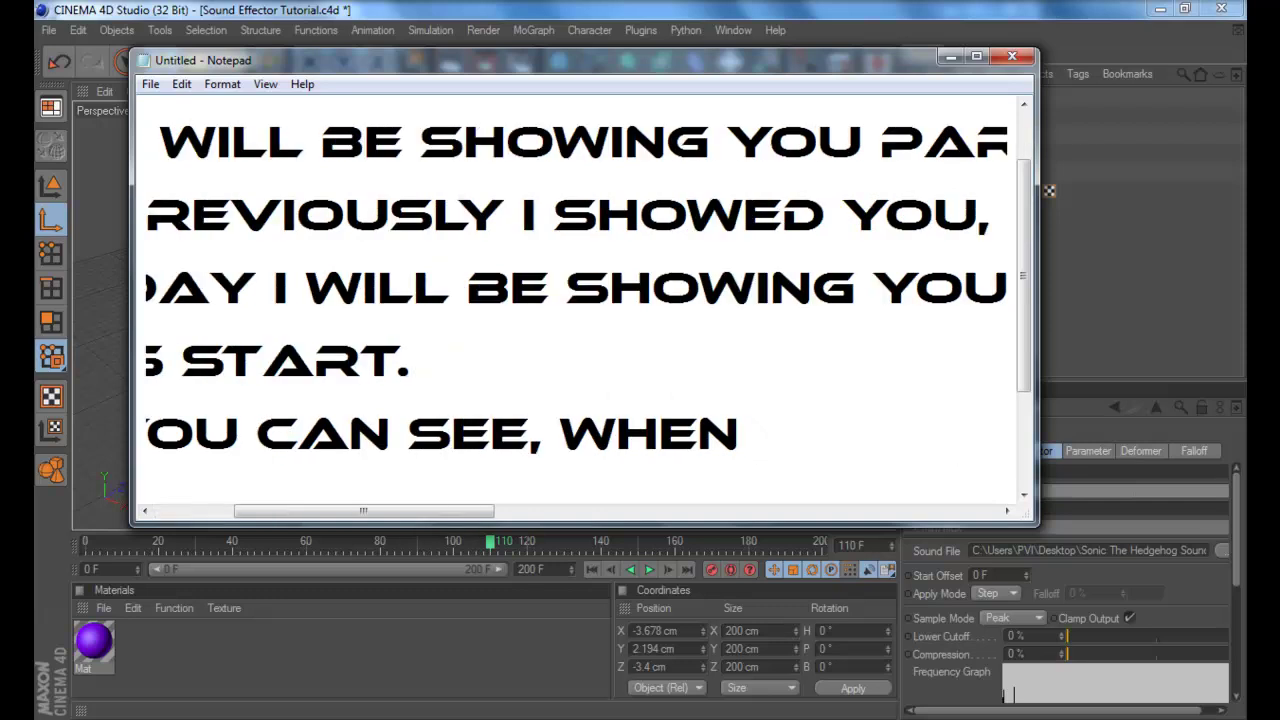
pyautogui.write('WE ADDED THE EFFECT')
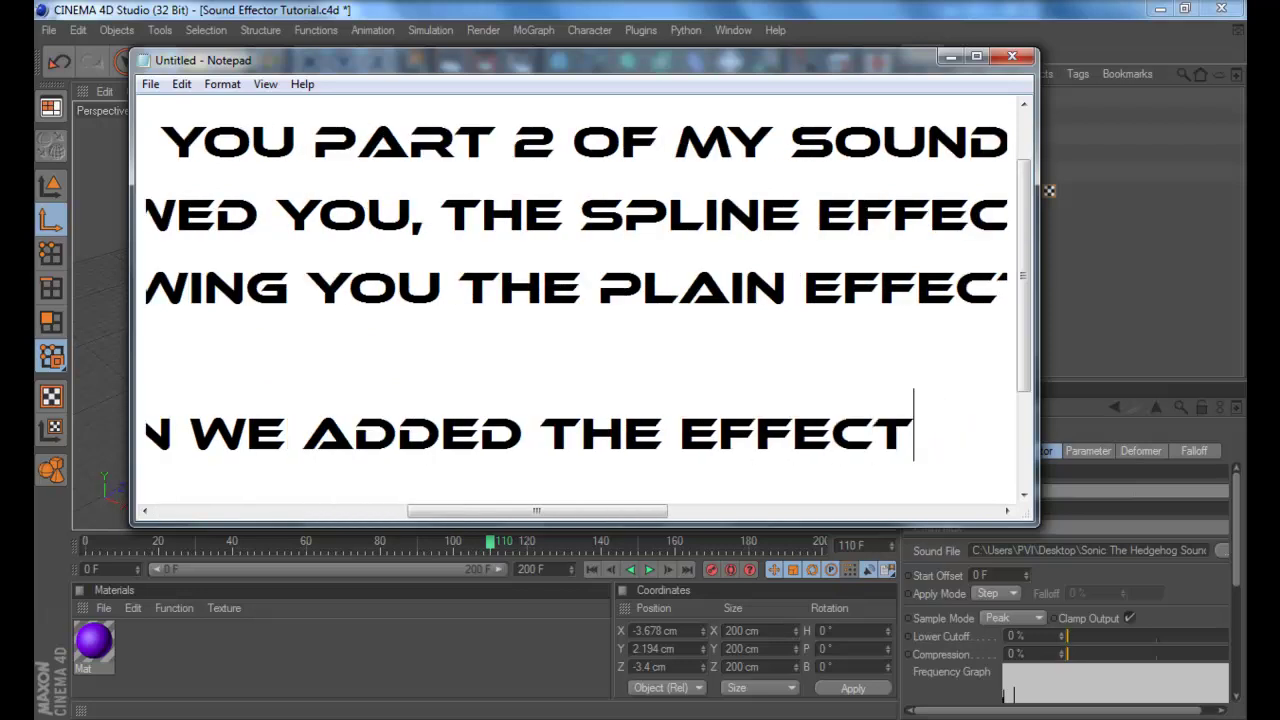
# Complete the word "EFFECTOR" and finish the line with "NOTHING HAPPENED.", followed by a line break
pyautogui.write('OR NOTHIONG')
pyautogui.press('BackSpace')
pyautogui.press('BackSpace')
pyautogui.press('BackSpace')
pyautogui.write('BNG')
pyautogui.press('BackSpace')
pyautogui.press('BackSpace')
pyautogui.press('BackSpace')
pyautogui.write('NG ')
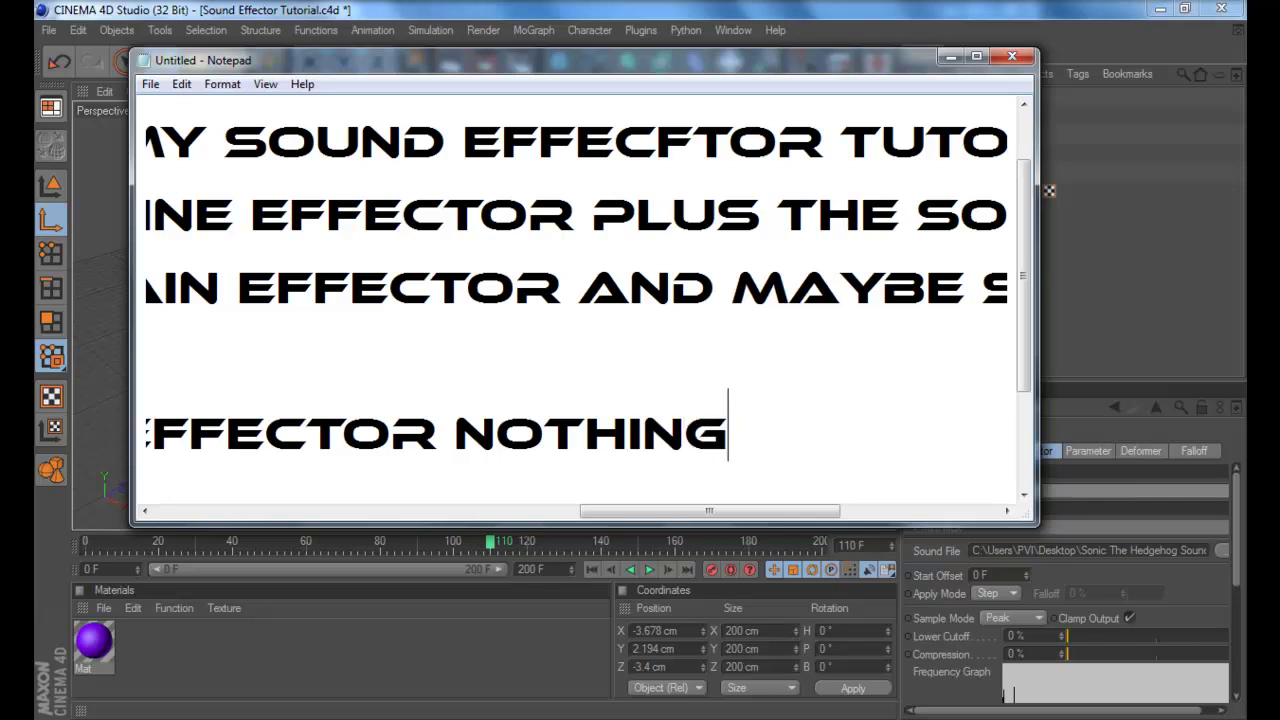
pyautogui.write('HAPPEND')
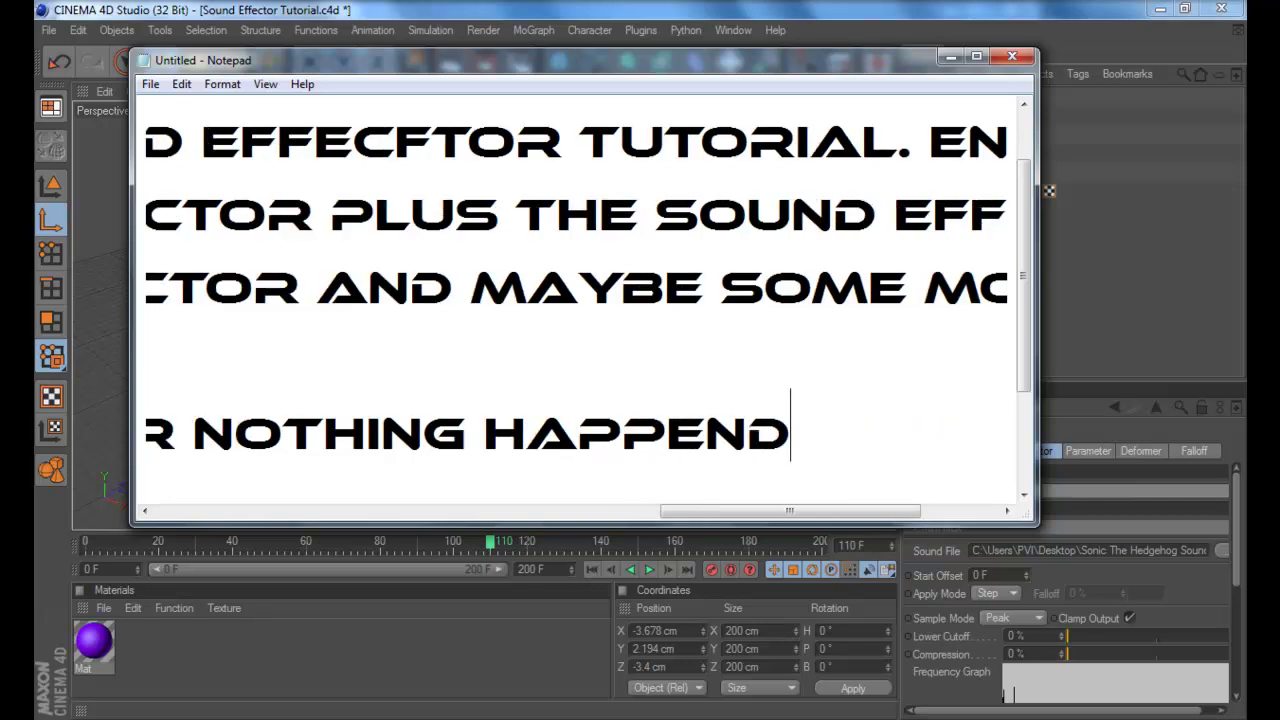
pyautogui.press('BackSpace')
pyautogui.write('ED')
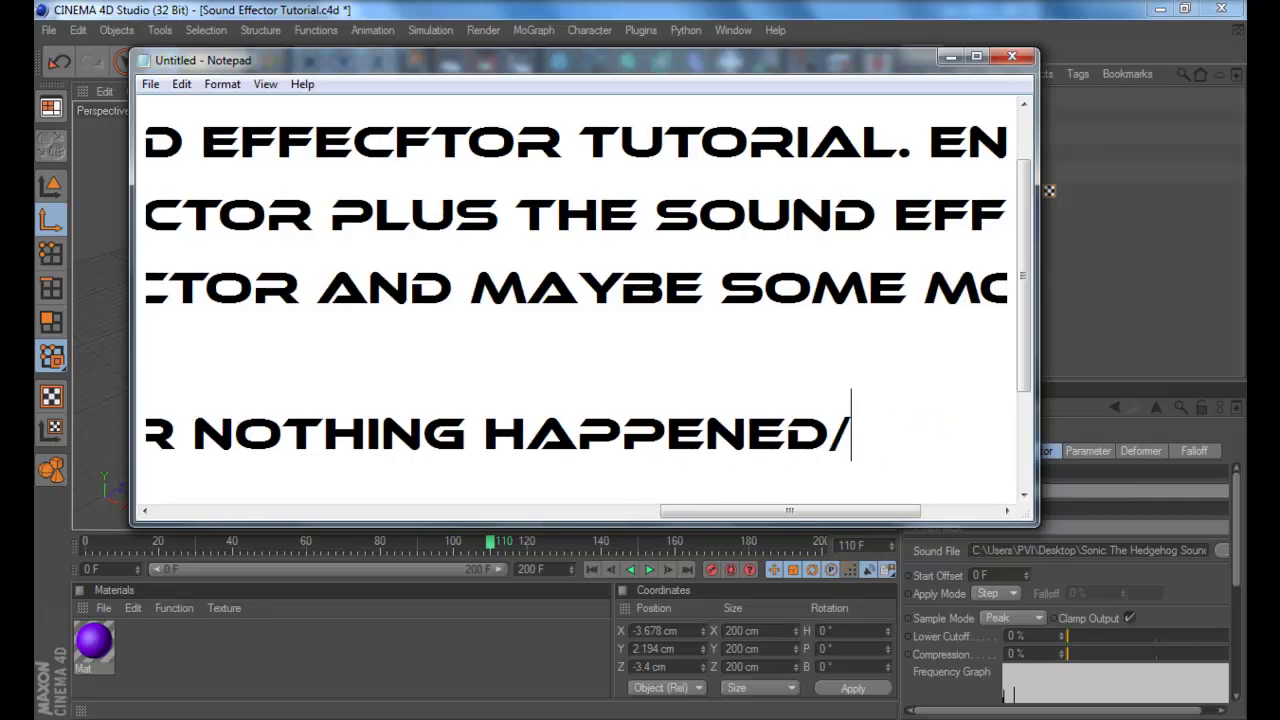
pyautogui.write('.')
pyautogui.press('Return')
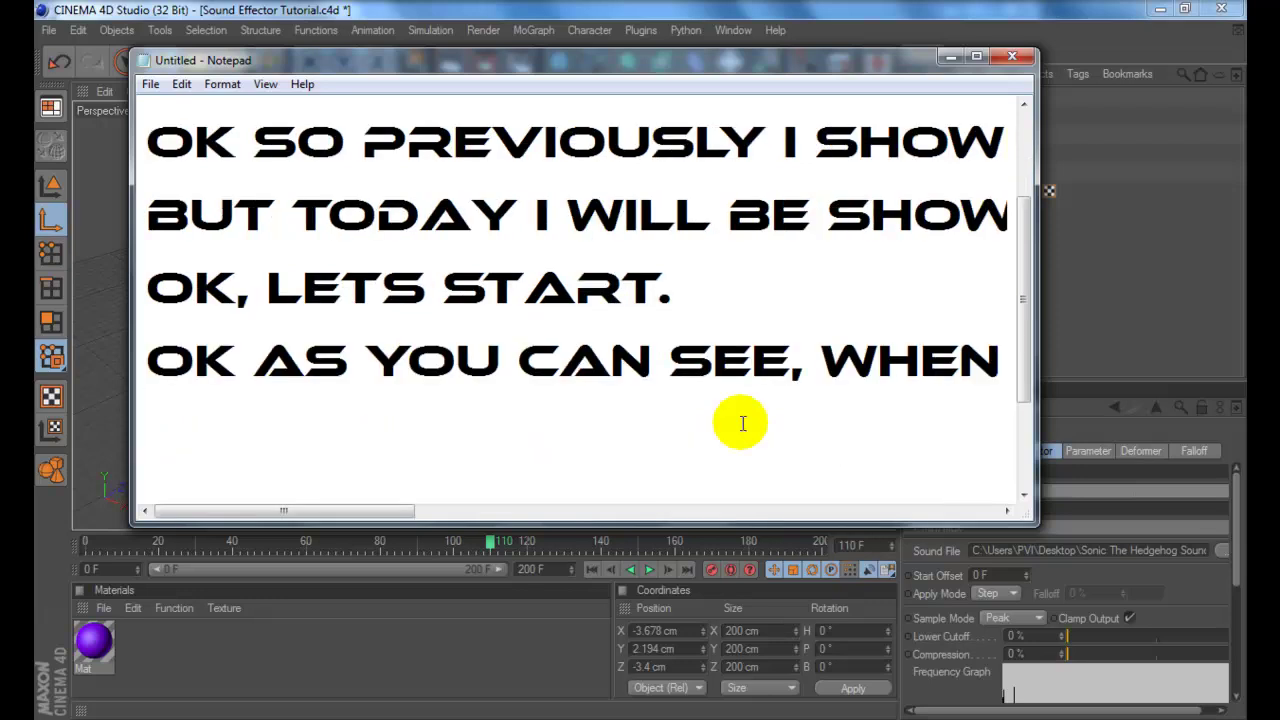
# Write "BUT LETS CHANGE SOME SETTINGS" on the next line of the note, followed by a line break
pyautogui.write('BUT ')
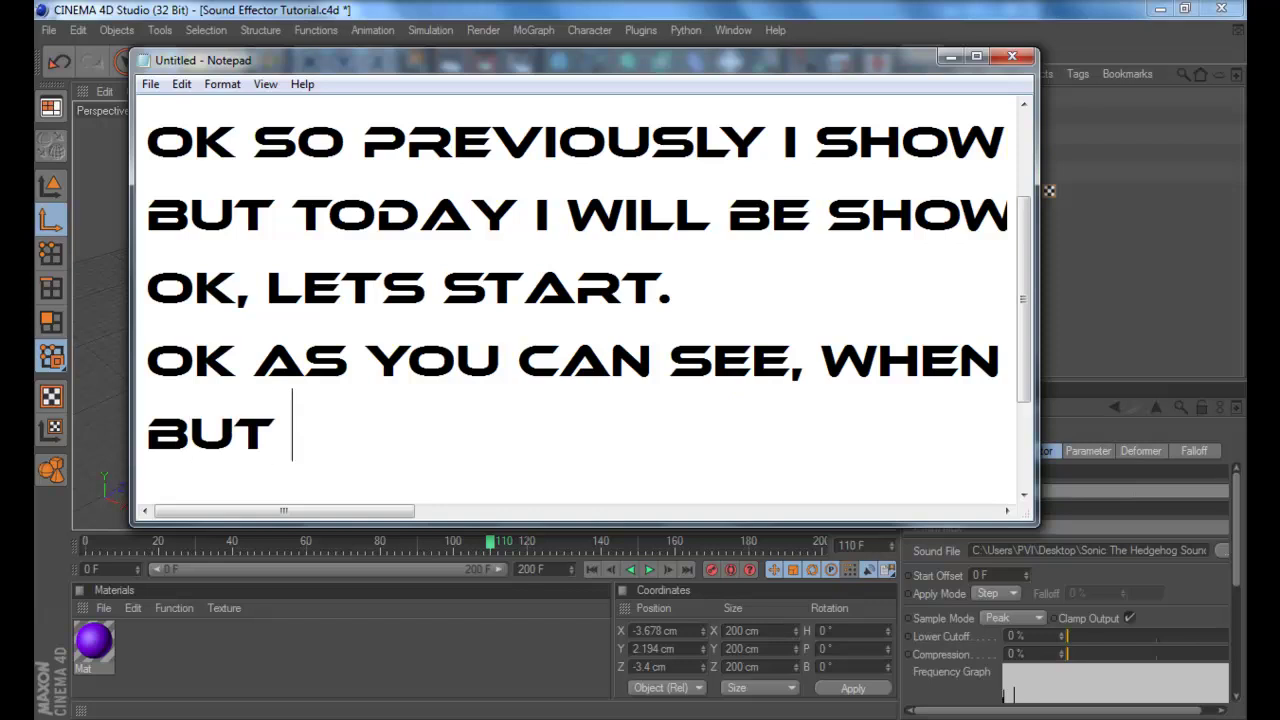
pyautogui.write('LETS CHANGE')
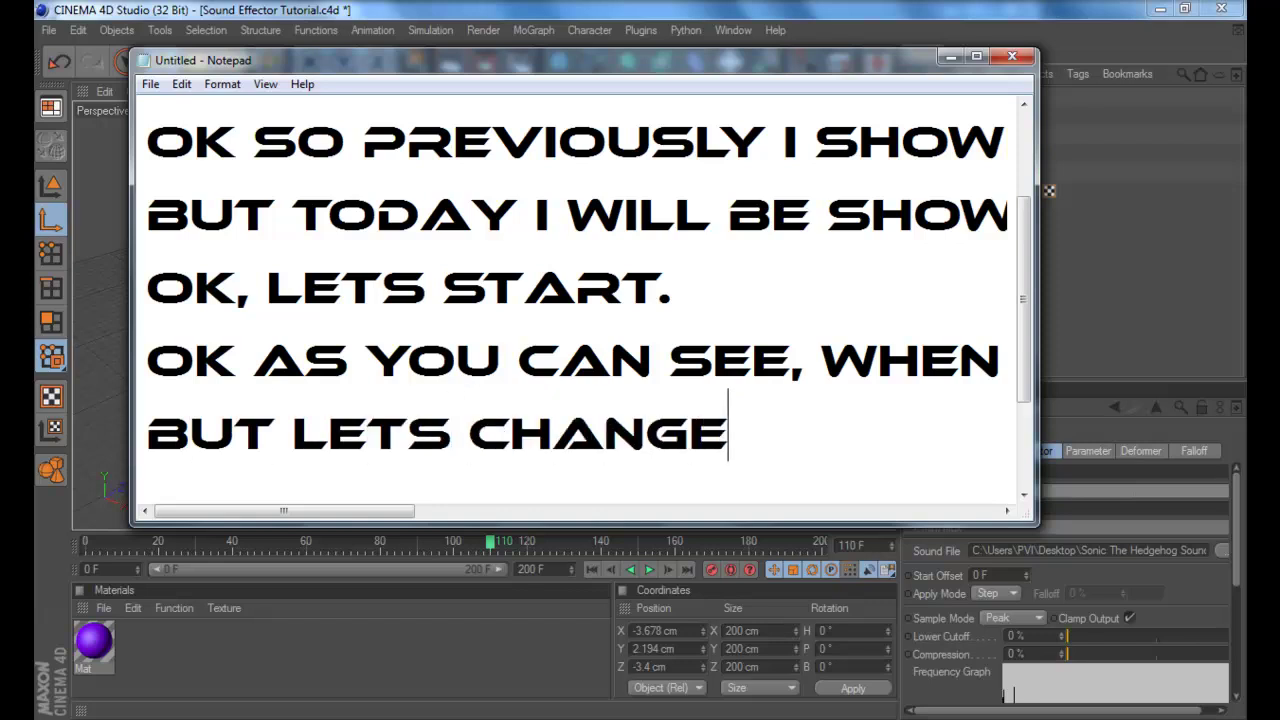
pyautogui.write(' SOME SETTINGS')
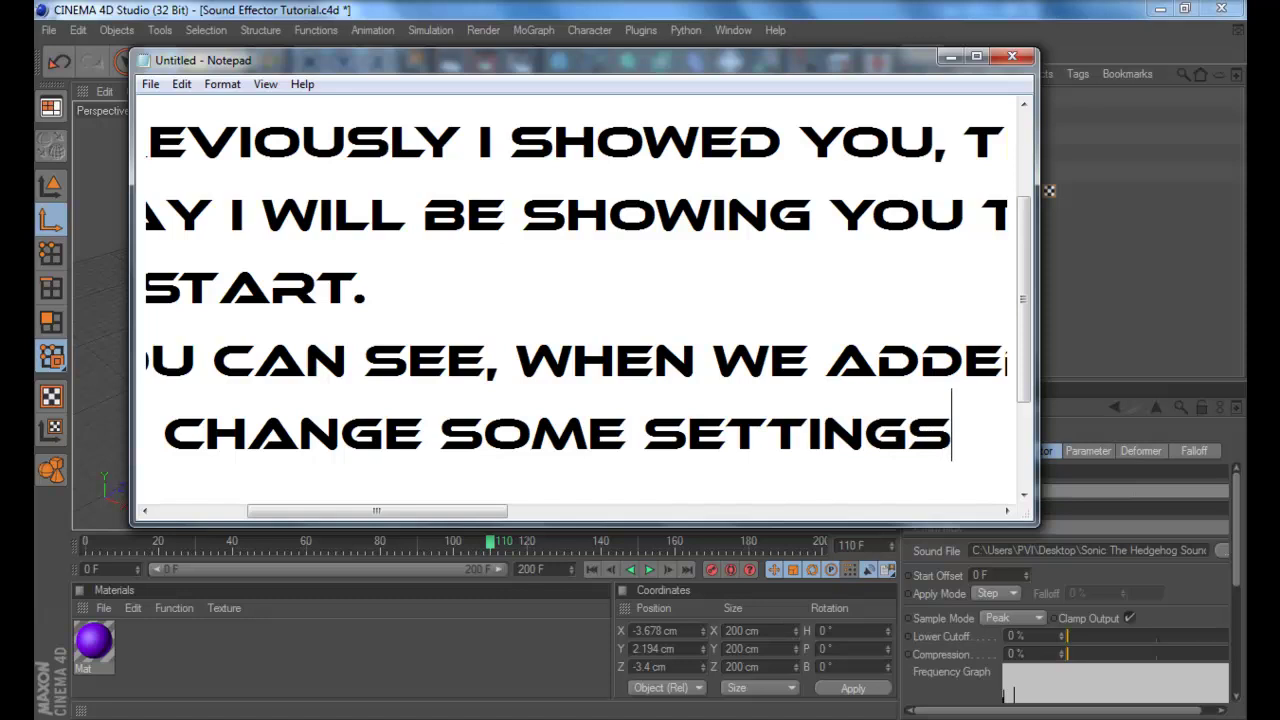
pyautogui.press('Return')
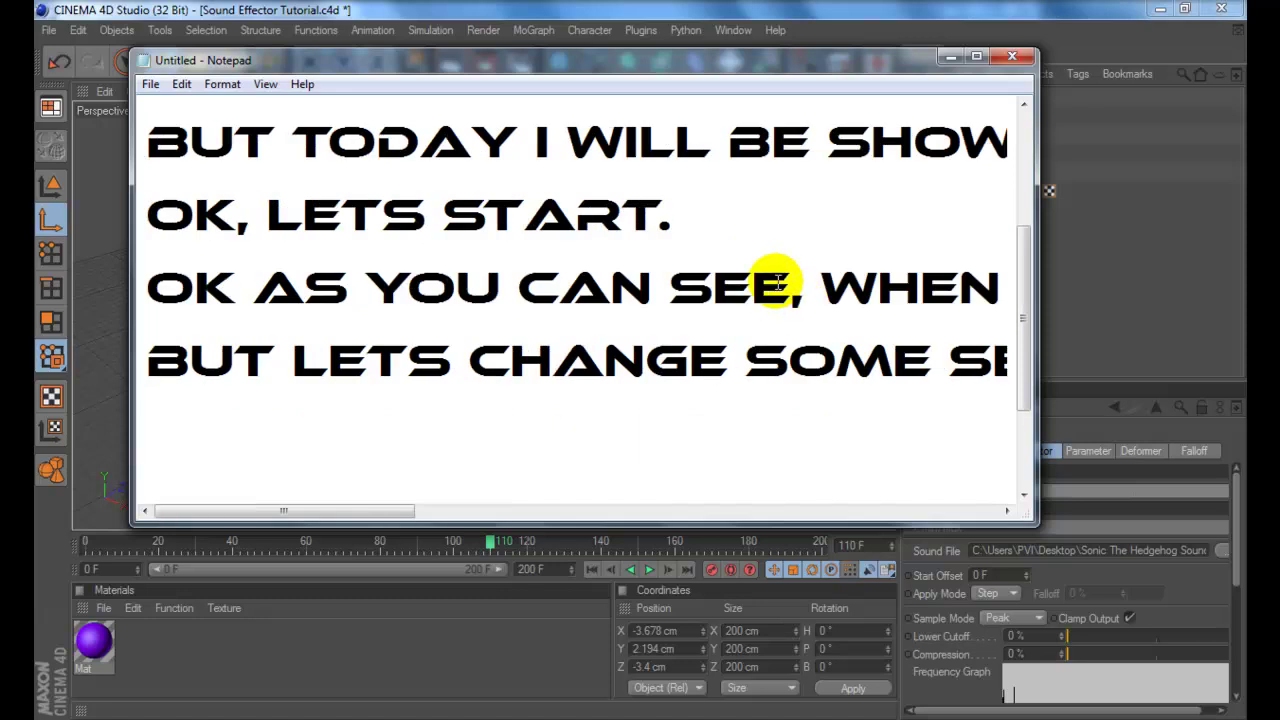
# Discard the current note, start an empty one and set the Notepad font size to 18
pyautogui.hotkey('alt', 'F4')
pyautogui.click(677, 372)
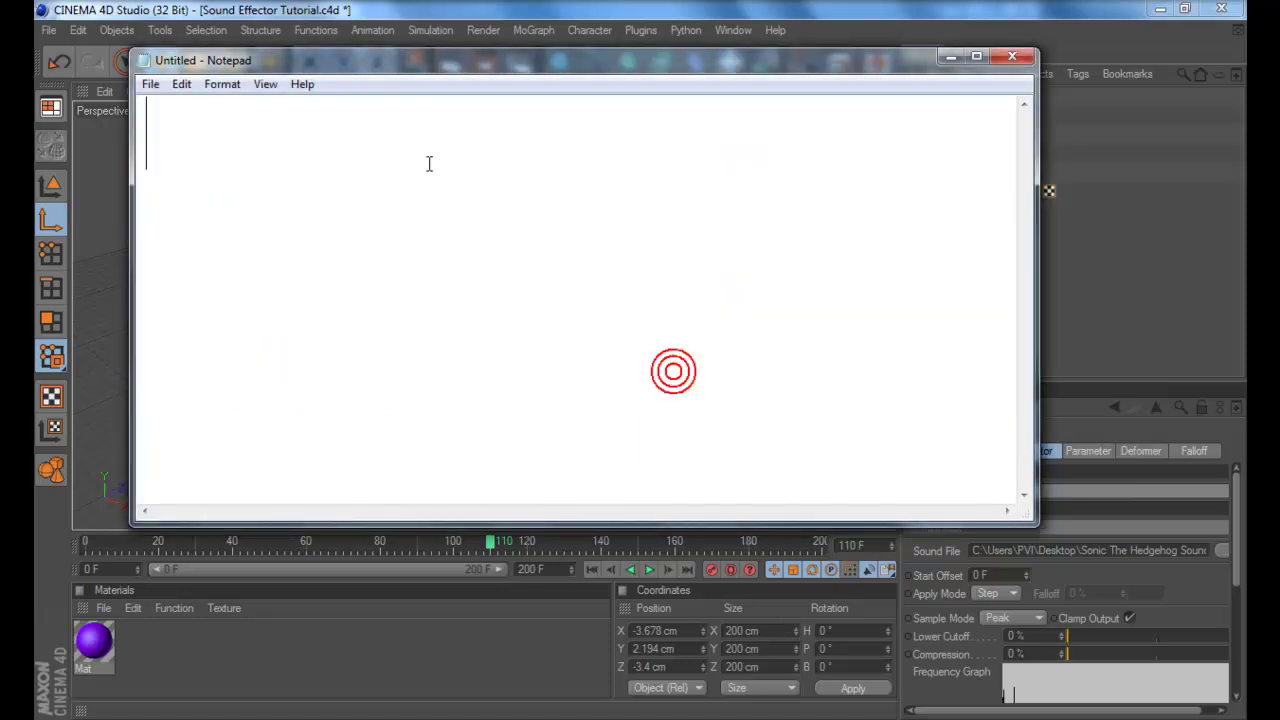
pyautogui.click(218, 85)
pyautogui.click(245, 128)
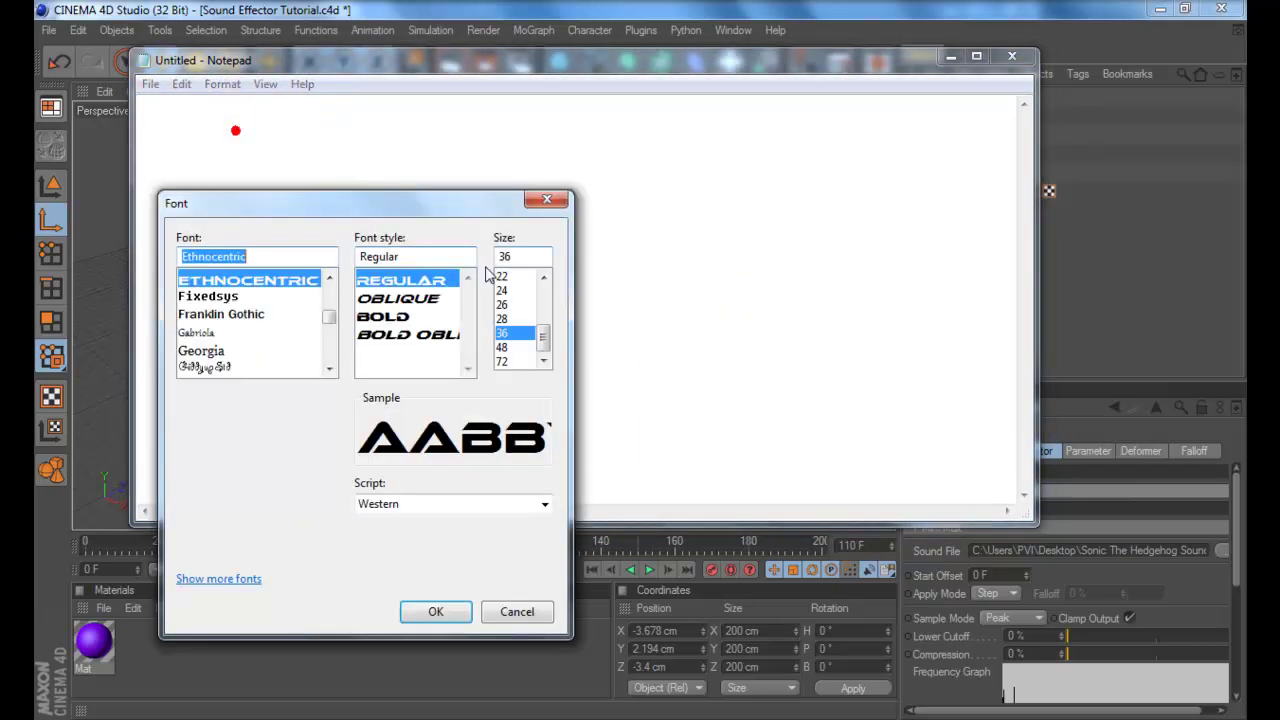
pyautogui.moveTo(543, 338); pyautogui.dragTo(543, 300)
pyautogui.click(508, 347)
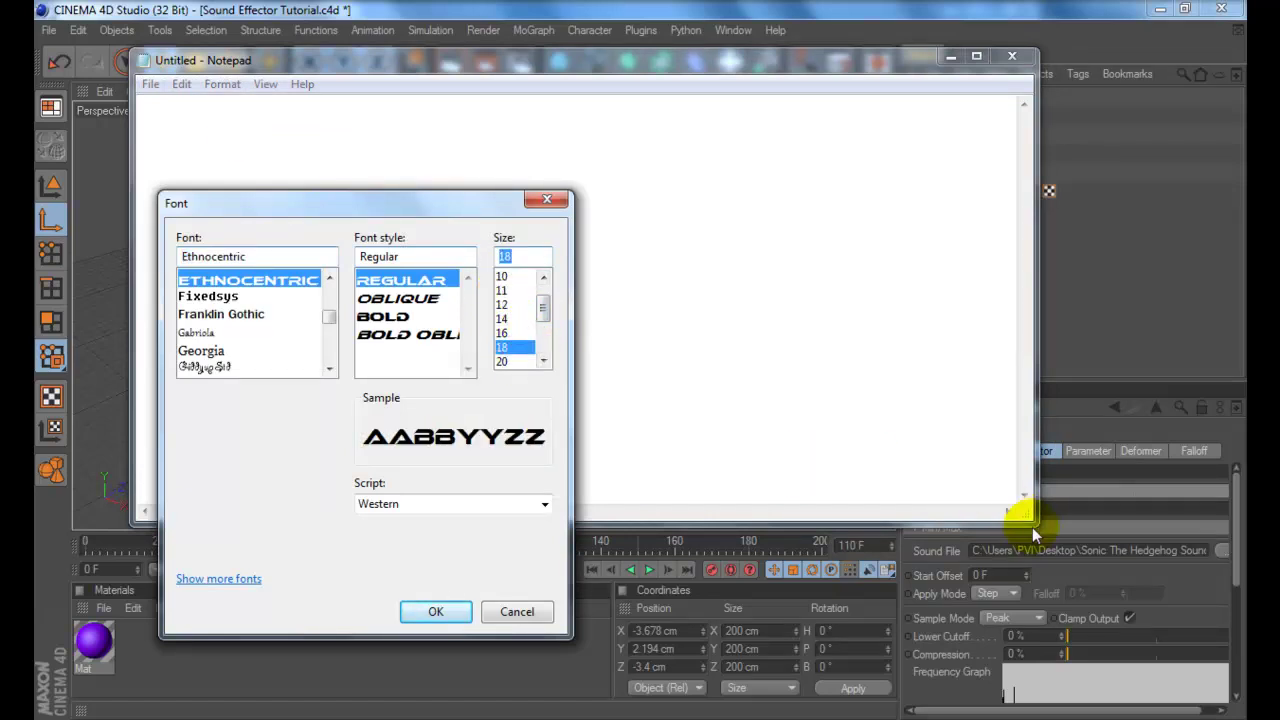
pyautogui.click(450, 611)
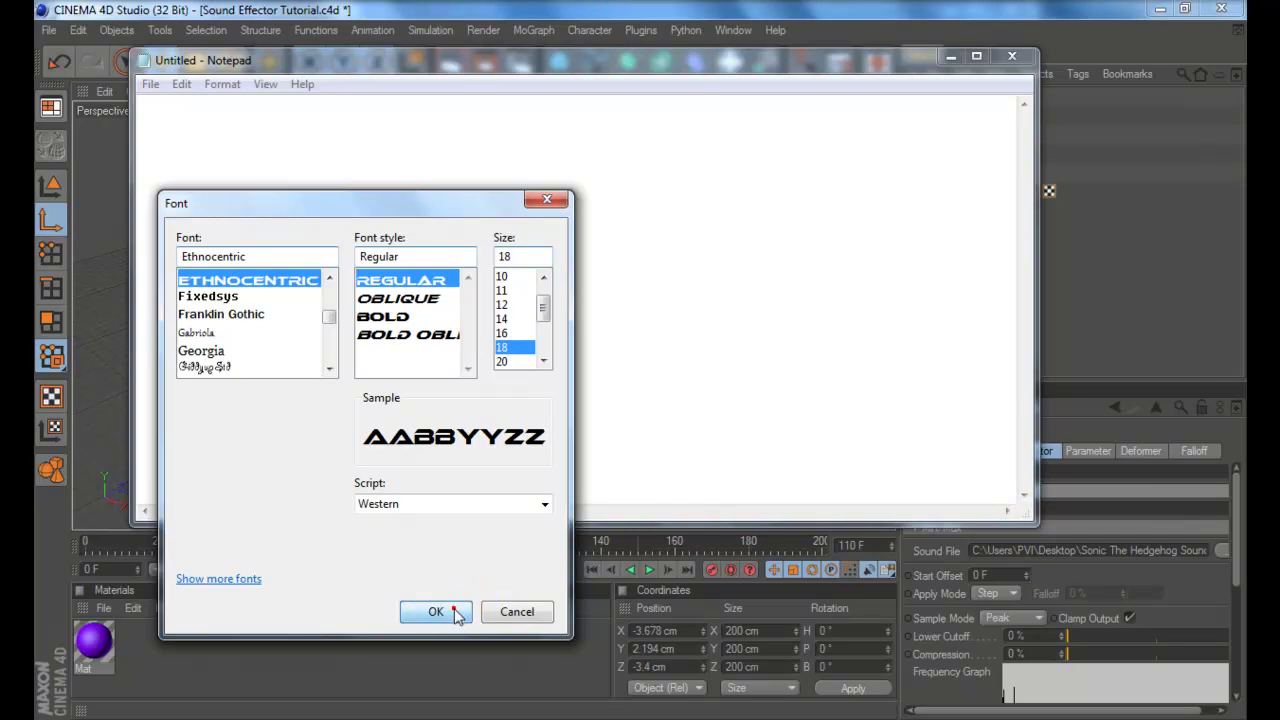
# Shrink the Notepad window, place it below the viewport so the scene stays uncovered, and write "OK" in the note
pyautogui.moveTo(1028, 518); pyautogui.dragTo(443, 181)
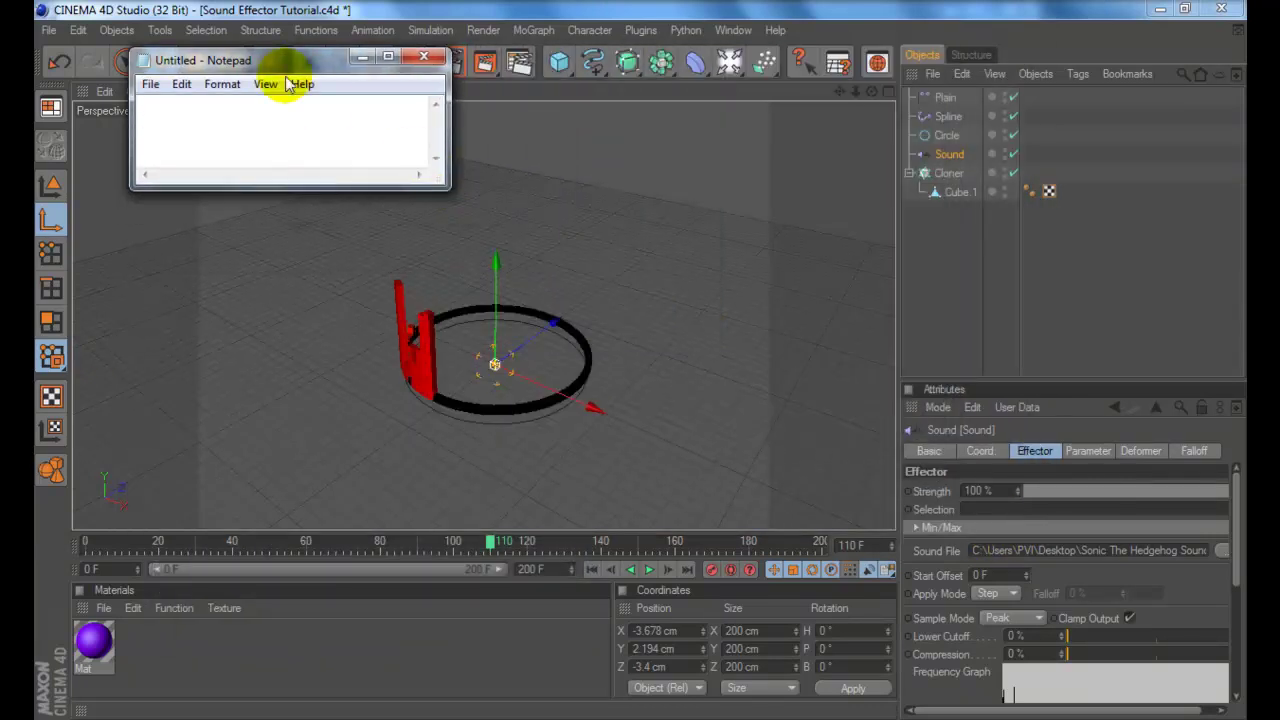
pyautogui.moveTo(280, 60); pyautogui.dragTo(705, 566)
pyautogui.write('OK')
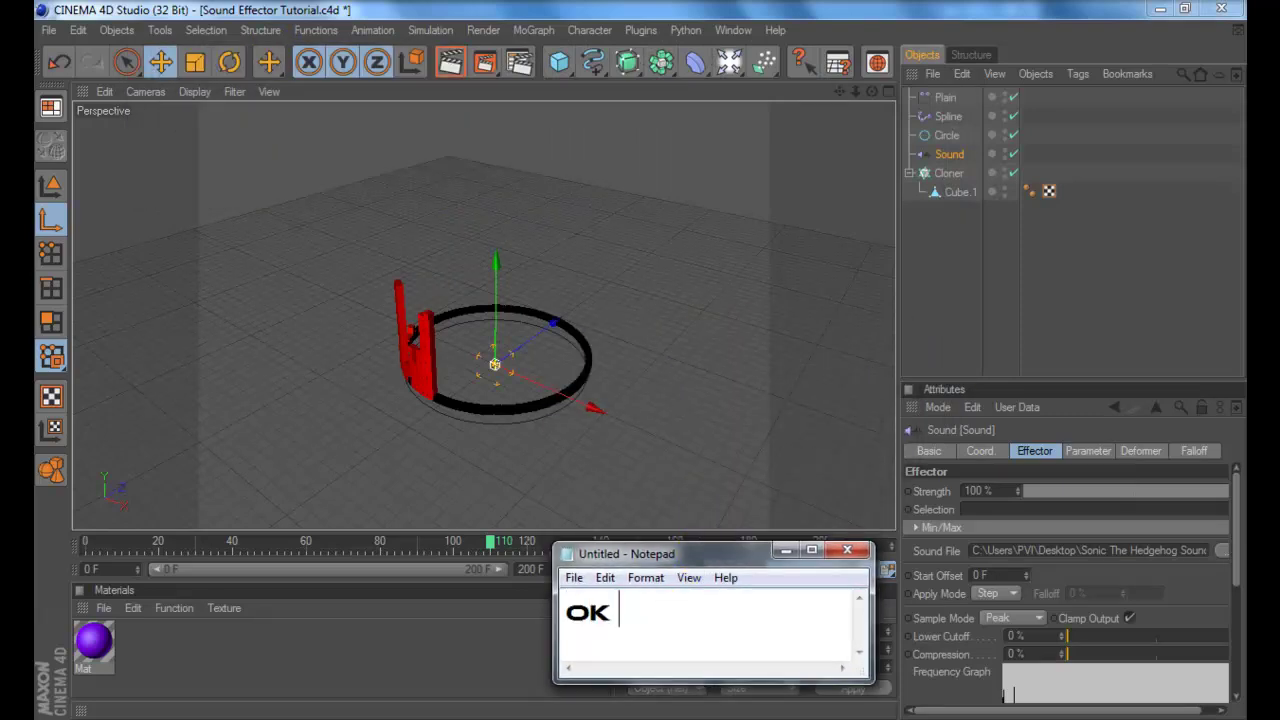
pyautogui.press('BackSpace')
pyautogui.press('BackSpace')
pyautogui.press('BackSpace')
pyautogui.press('BackSpace')
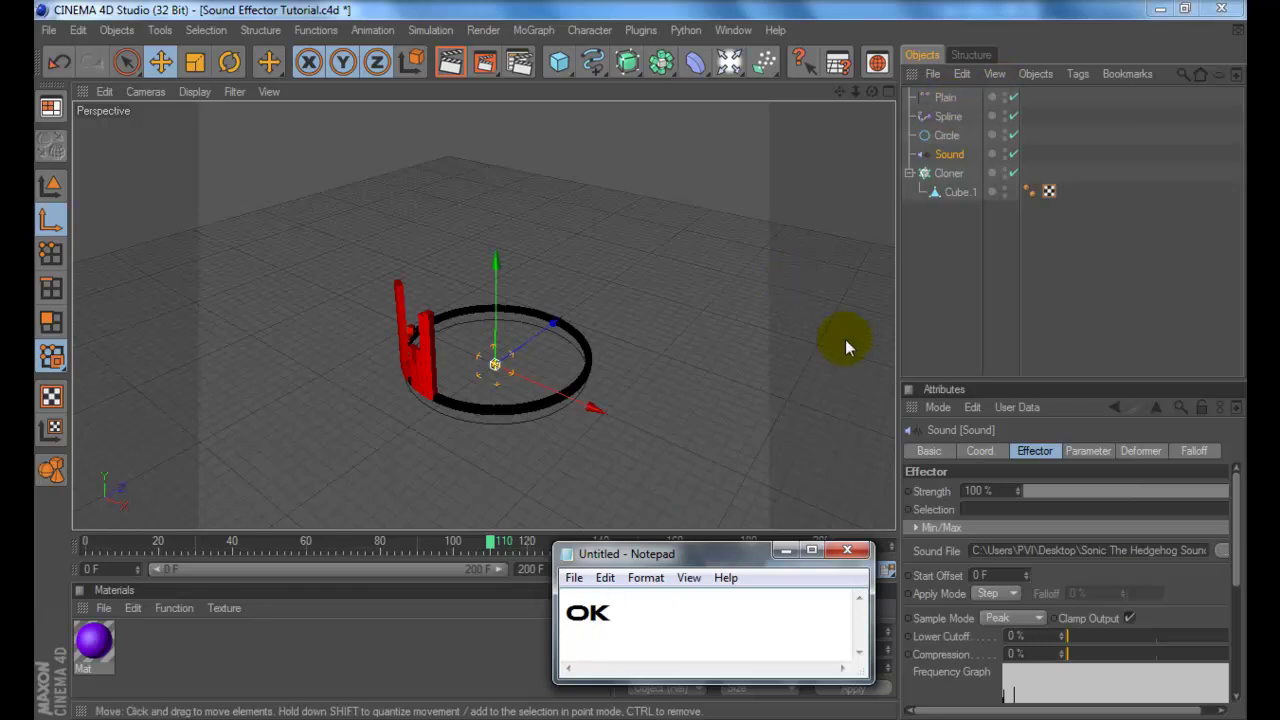
# Select the Plain effector in Cinema 4D and display its Parameter settings
pyautogui.click(940, 99)
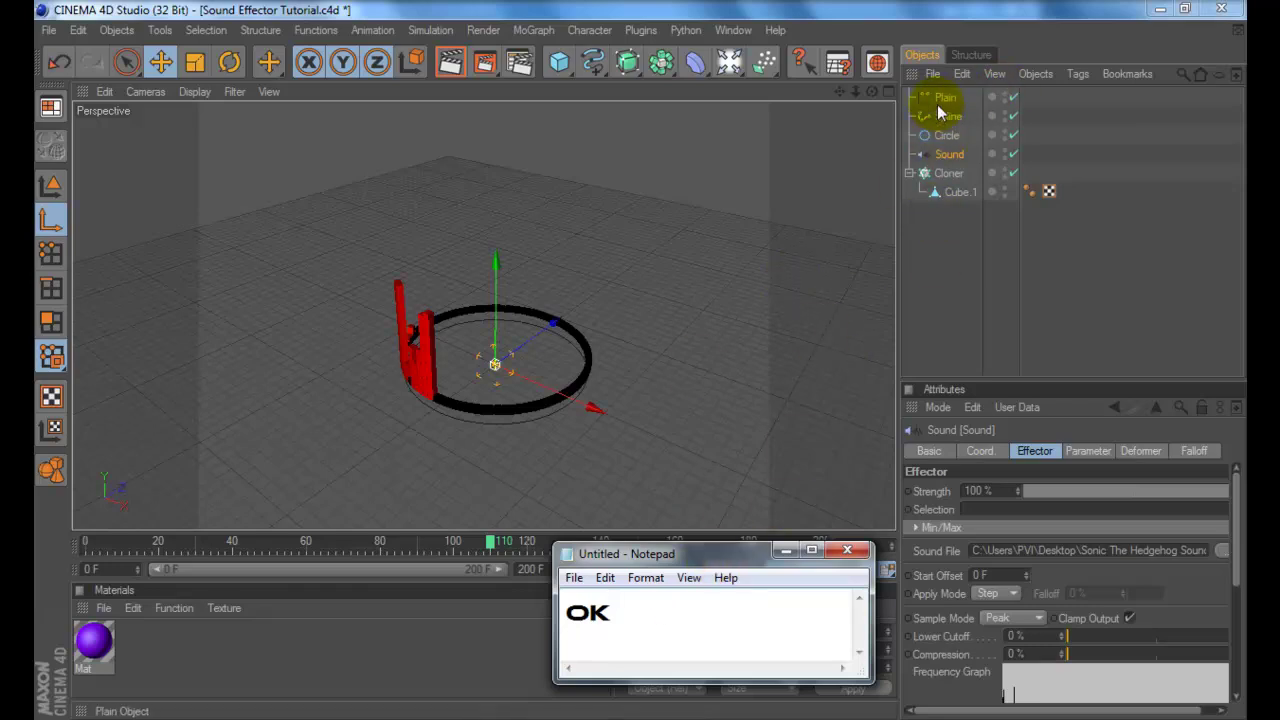
pyautogui.click(1194, 451)
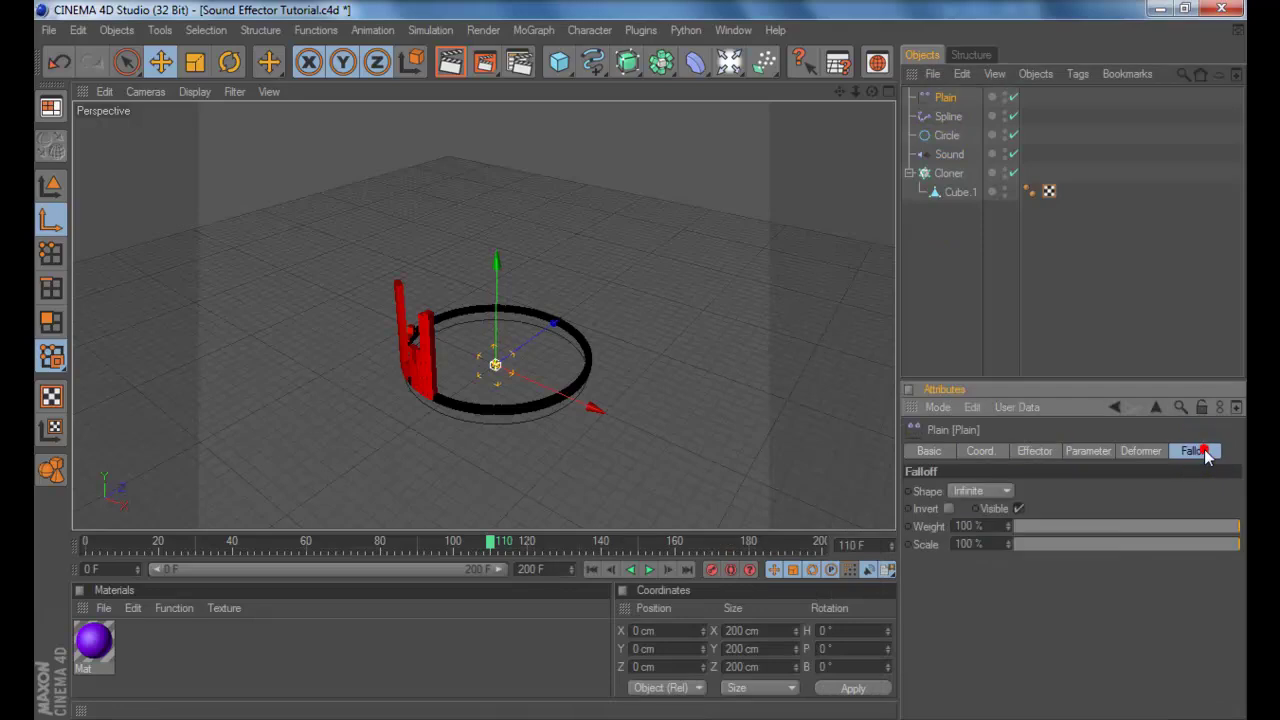
pyautogui.click(1034, 451)
pyautogui.click(1076, 453)
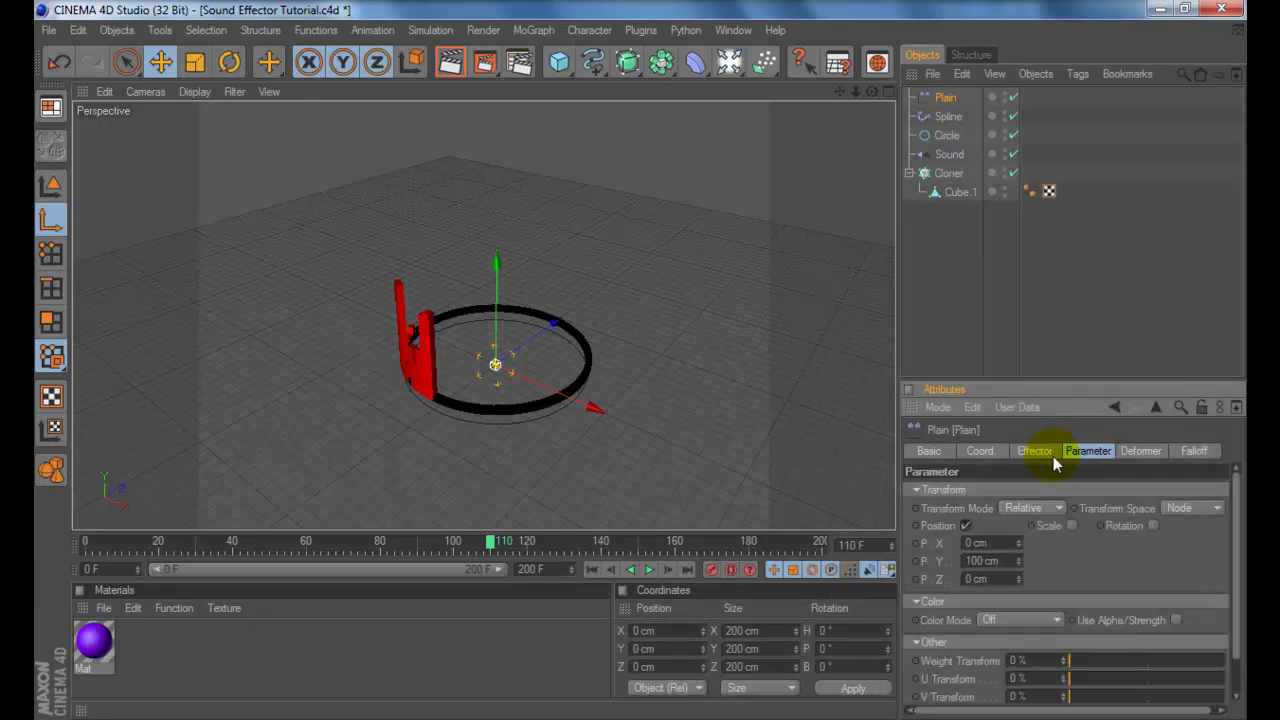
# Switch to Notepad and write "SO AS YOU CAN SEE WE CAN CHANGE THREE MAJOR THINGS" in the note
pyautogui.hotkey('alt', 'Tab')
pyautogui.write('SO AS YOU CAN SEE WEW')
pyautogui.press('BackSpace')
pyautogui.write('CAN ')
pyautogui.write('CHANGE ')
pyautogui.write('THREE MA')
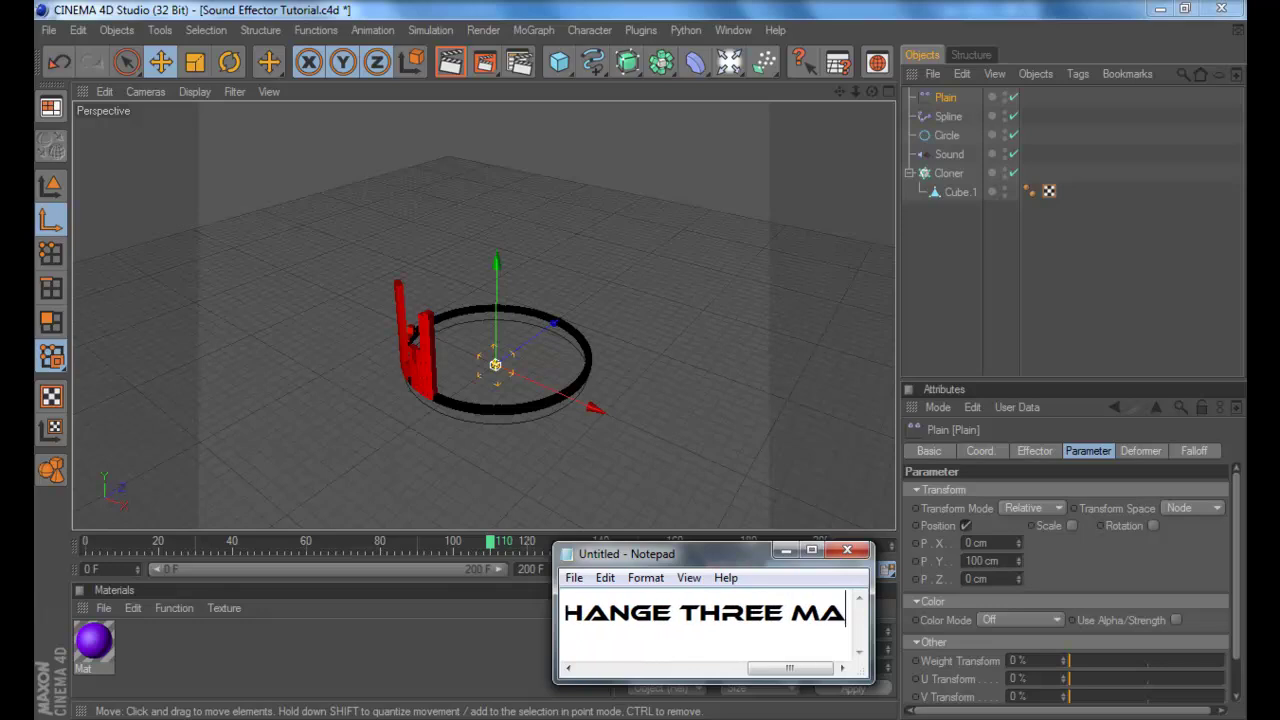
pyautogui.write('JOR TH')
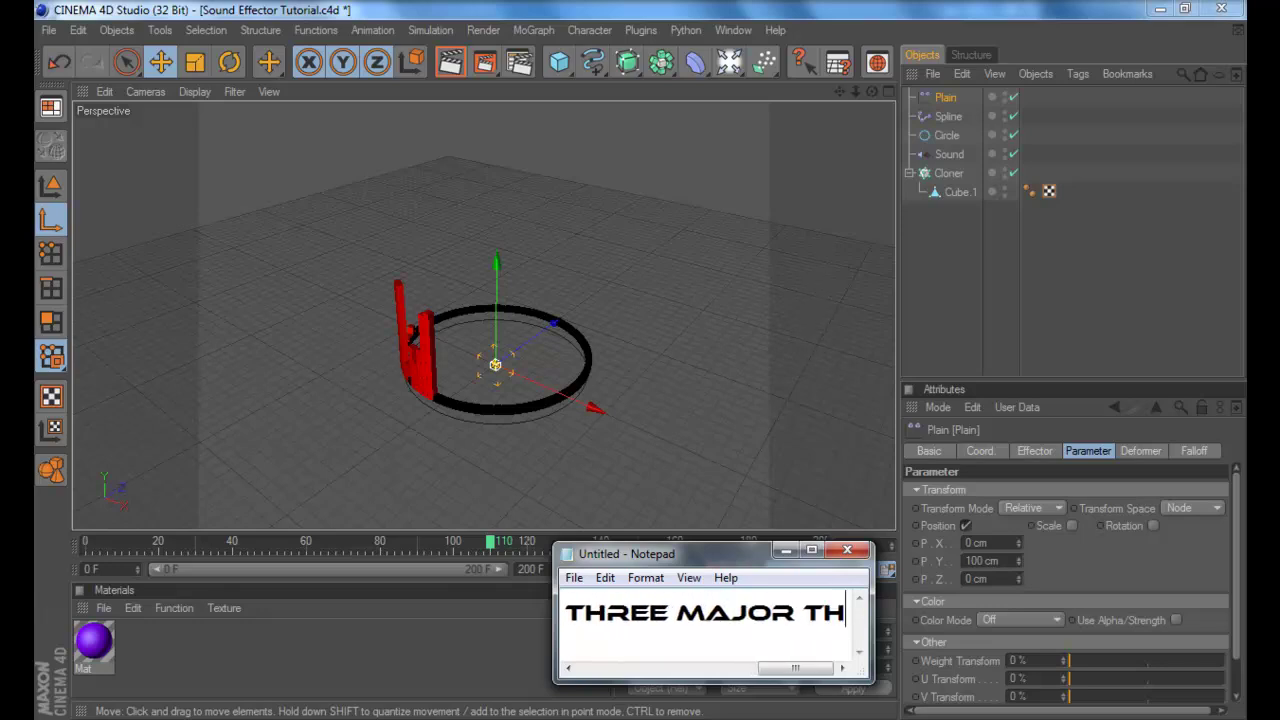
pyautogui.write('INGS')
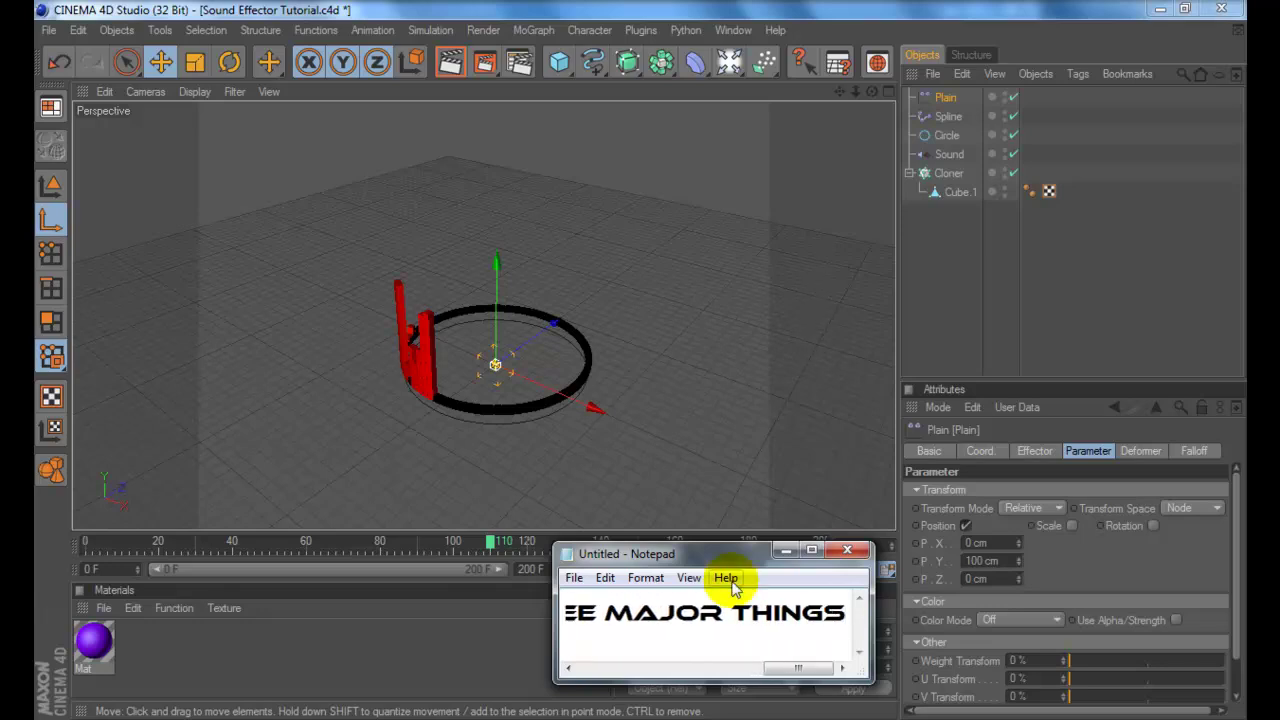
# List "POSITION" on a new line of the note and write "AND ROTATION" on a line below it
pyautogui.press('Return')
pyautogui.write('POSITION')
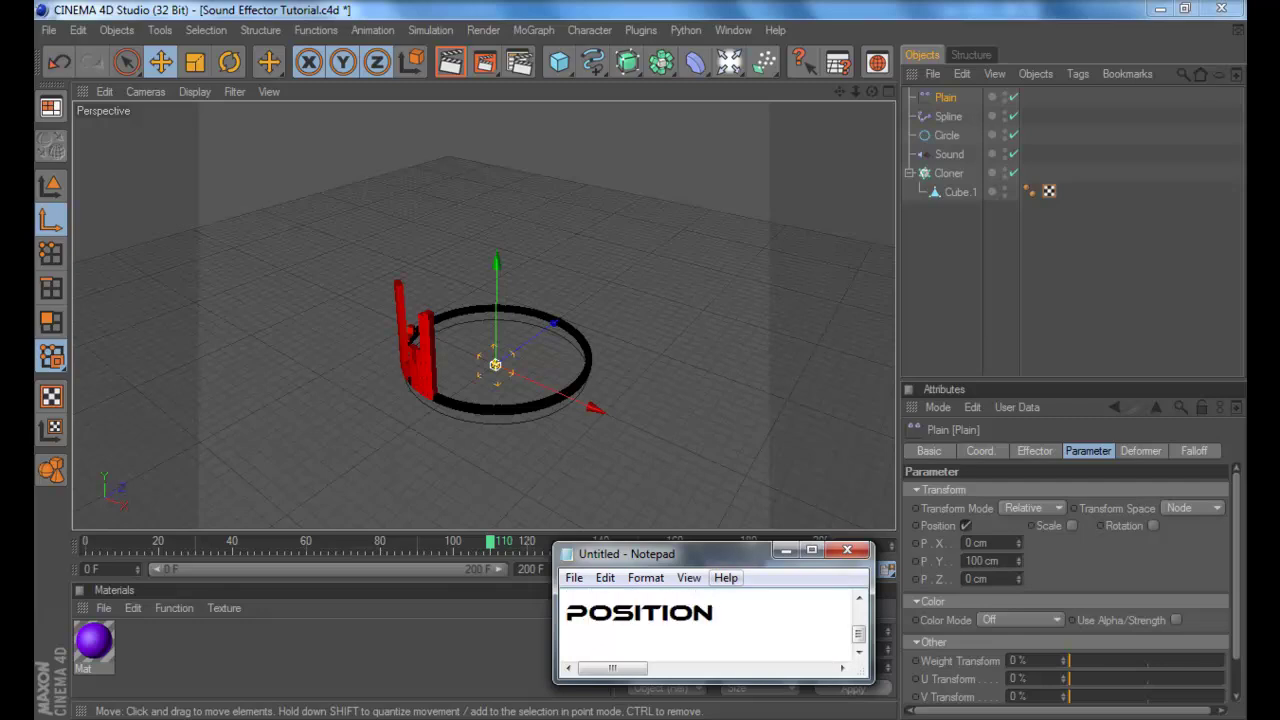
pyautogui.press('Return')
pyautogui.write('SCAEL')
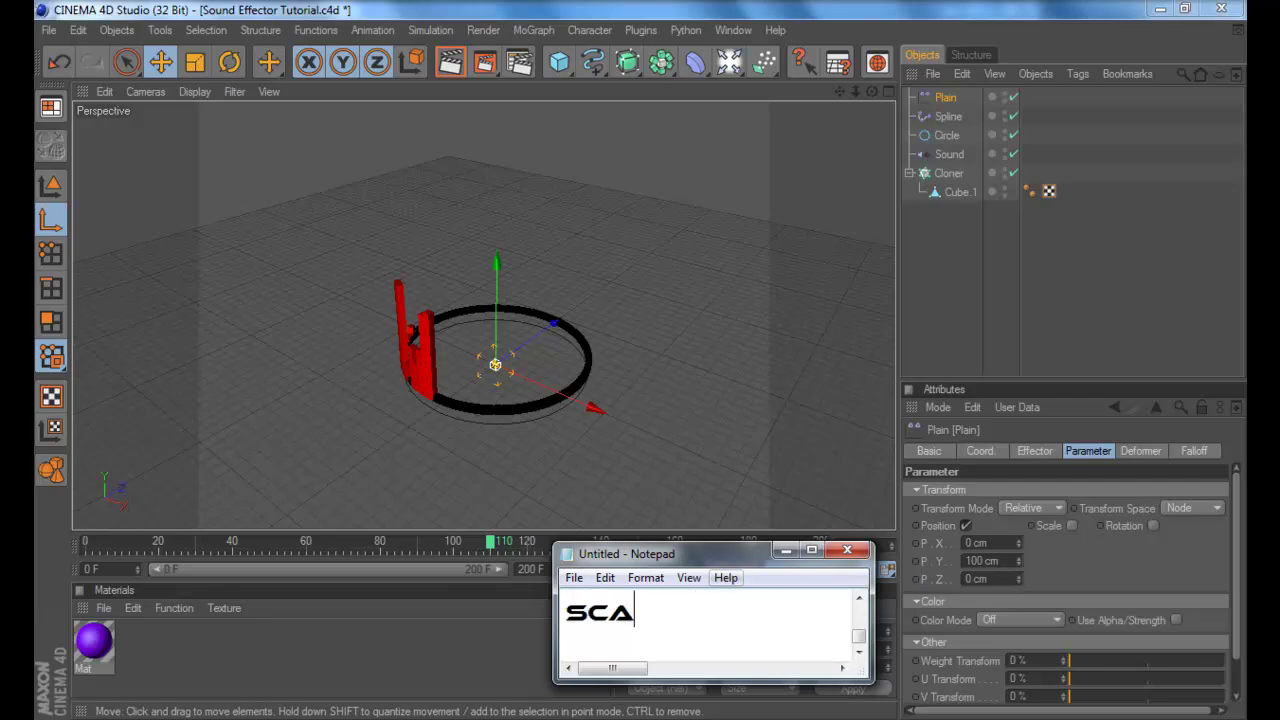
pyautogui.press('BackSpace')
pyautogui.press('BackSpace')
pyautogui.press('BackSpace')
pyautogui.press('BackSpace')
pyautogui.press('BackSpace')
pyautogui.write('AND')
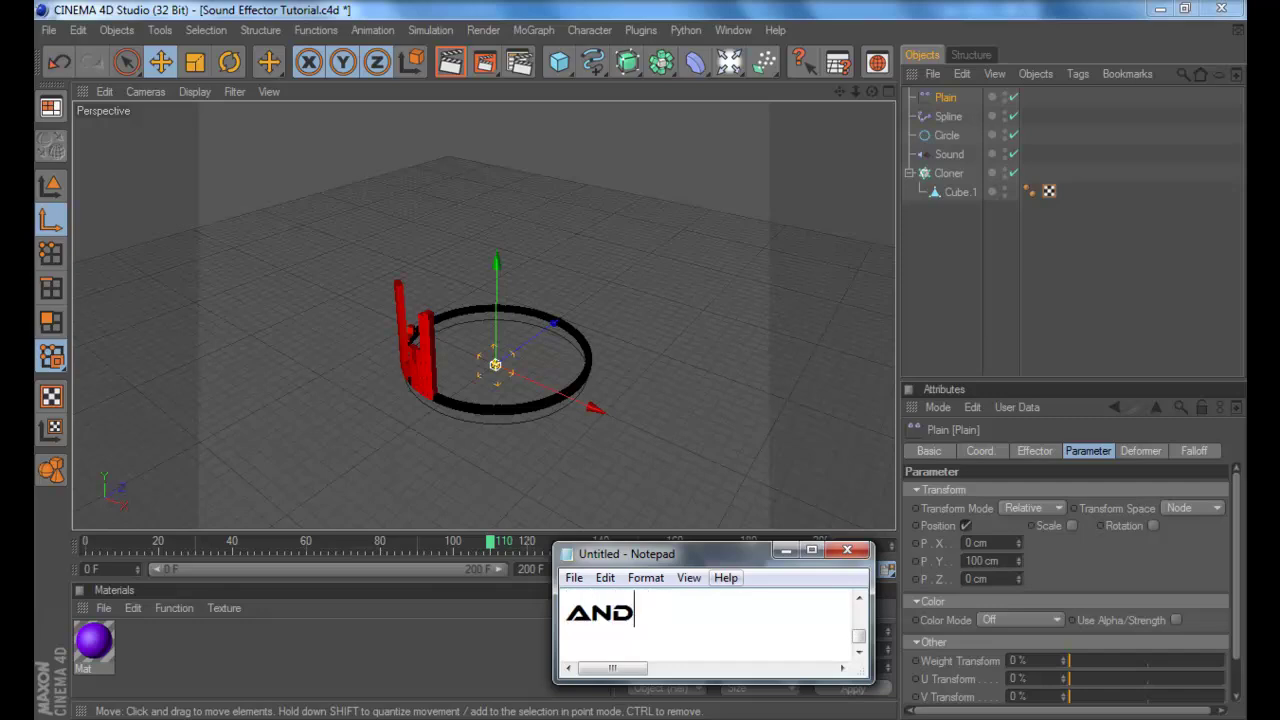
pyautogui.write(' ROTDA')
pyautogui.press('BackSpace')
pyautogui.press('BackSpace')
pyautogui.press('BackSpace')
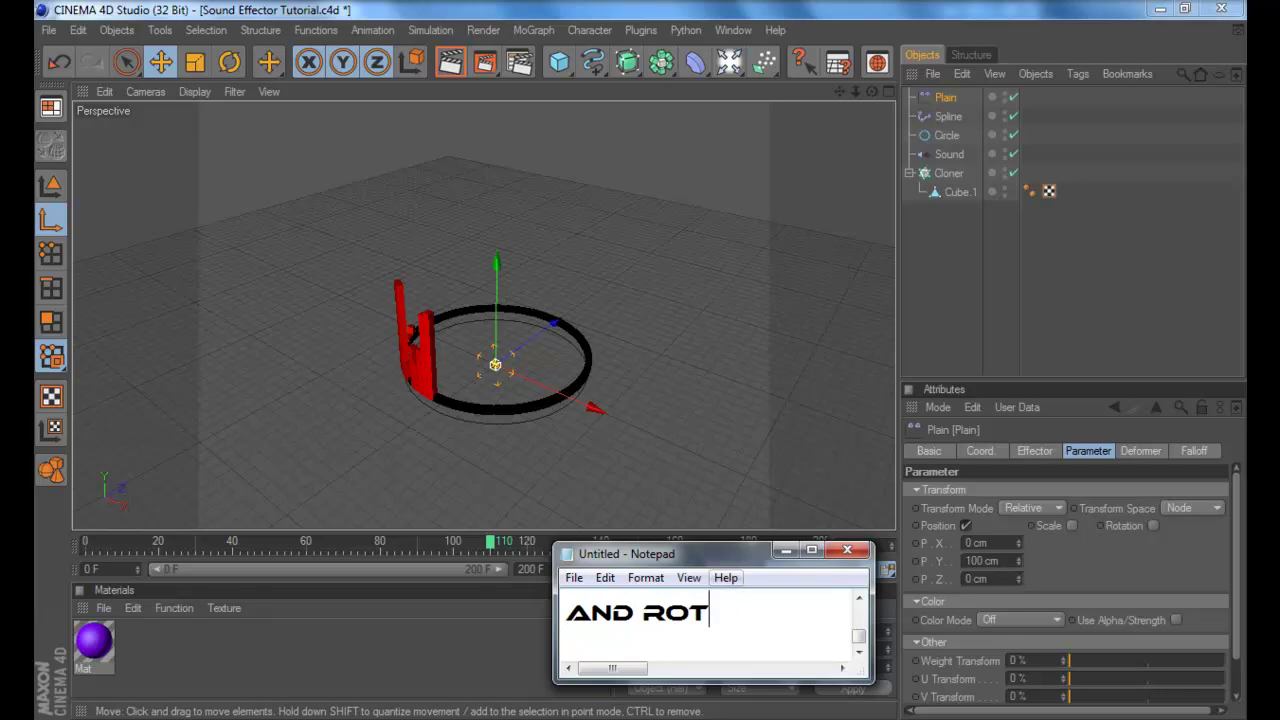
pyautogui.write('ATION')
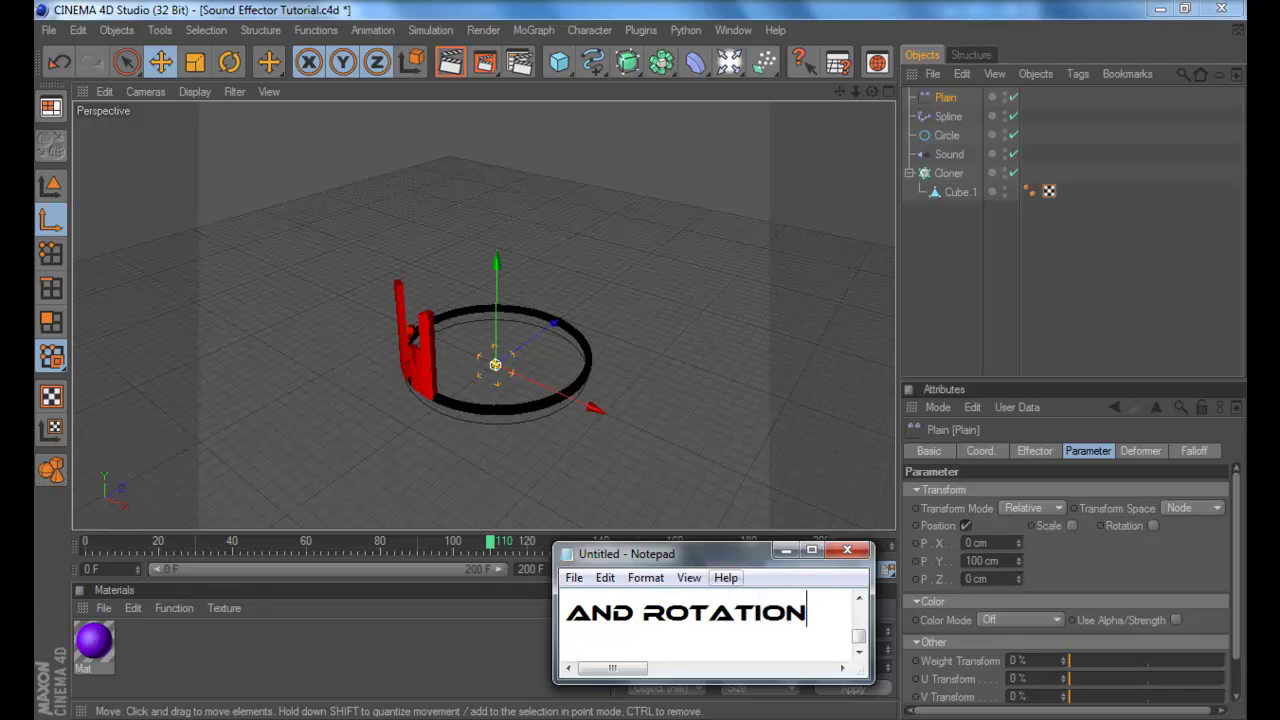
# Write "POSITION JUST MOVES THE BARS AROUND" on a fresh line of the note
pyautogui.hotkey('ctrl', 'a')
pyautogui.press('BackSpace')
pyautogui.write('PO')
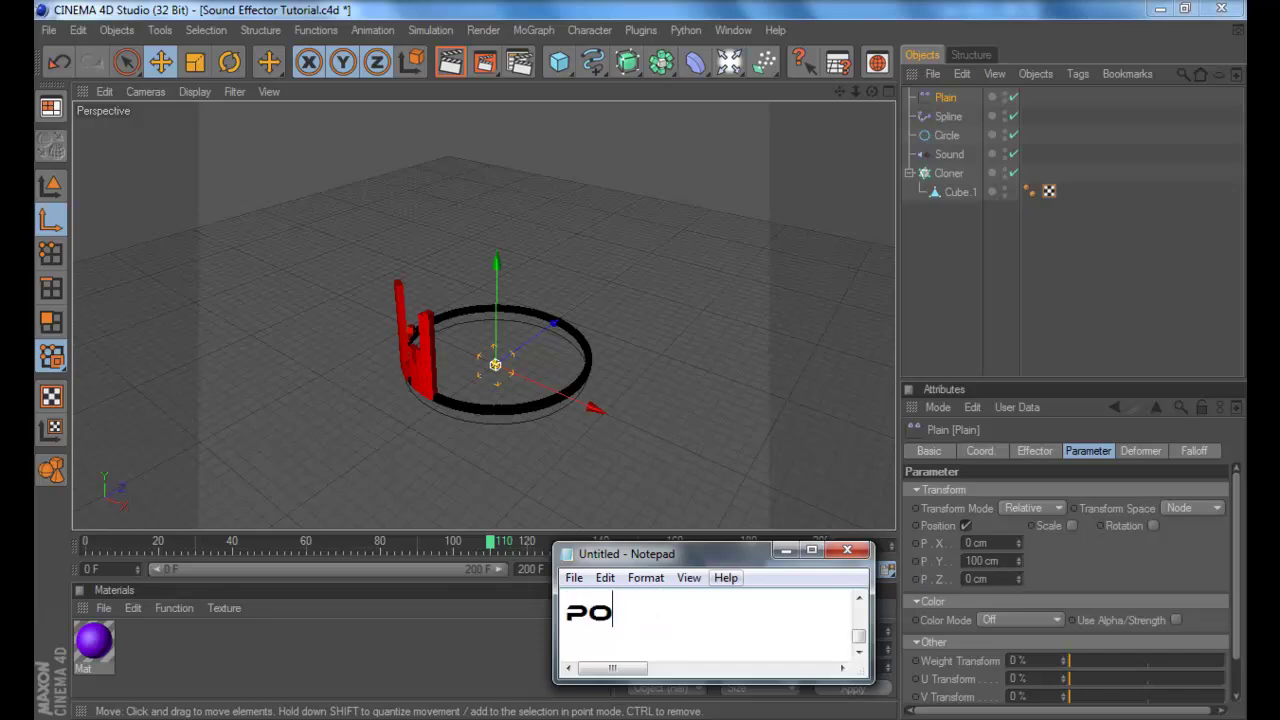
pyautogui.write('SITION DOE')
pyautogui.press('BackSpace')
pyautogui.press('BackSpace')
pyautogui.press('BackSpace')
pyautogui.write('JUST')
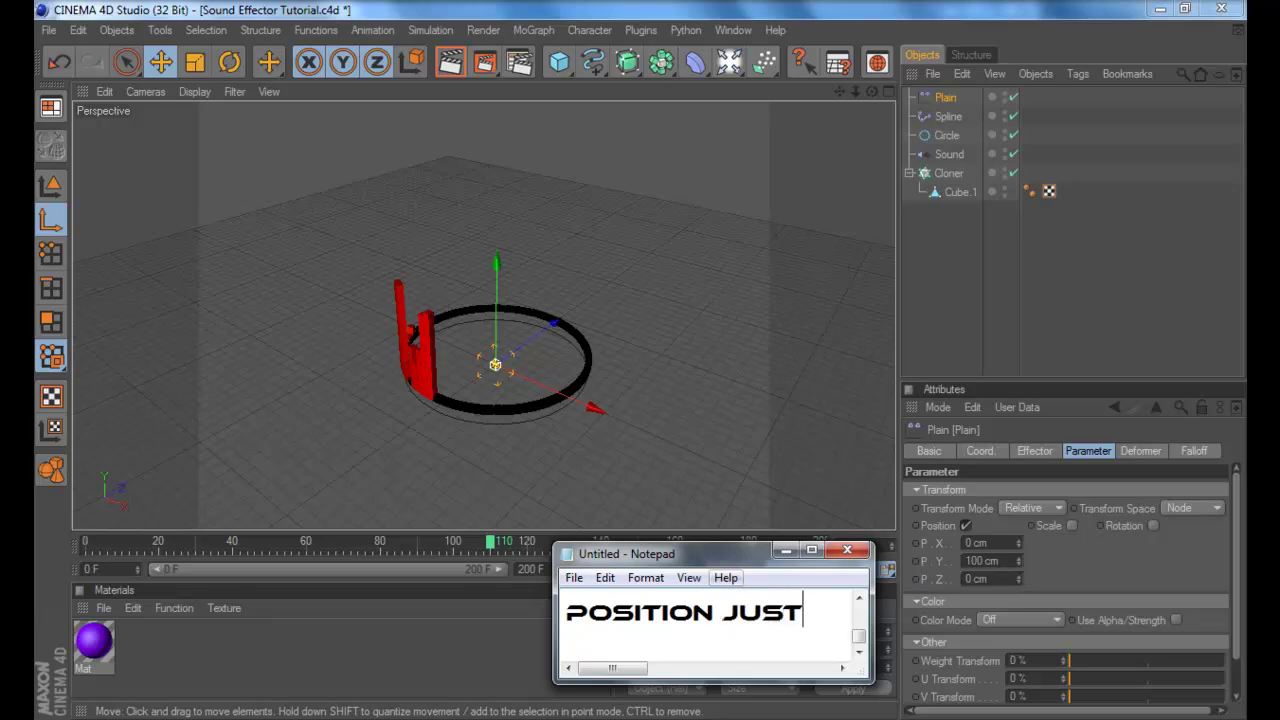
pyautogui.write(' MOVES T')
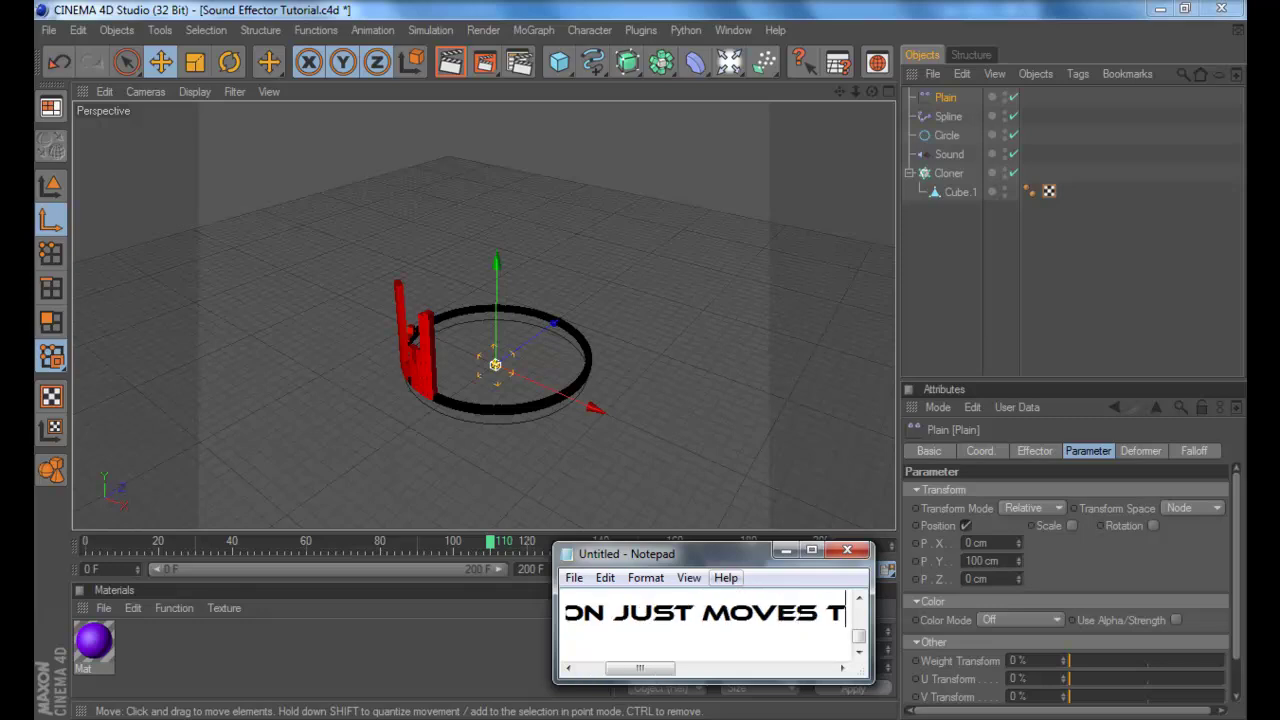
pyautogui.write('HE ')
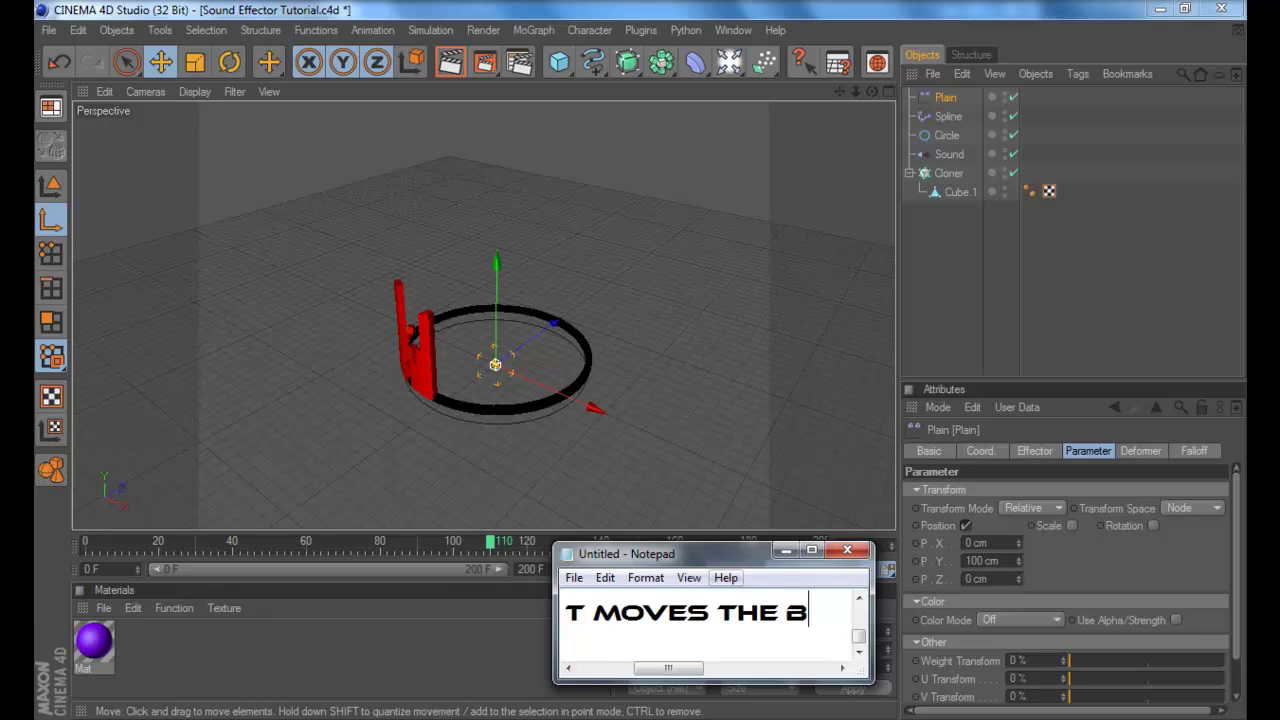
pyautogui.write('BARS AROUND')
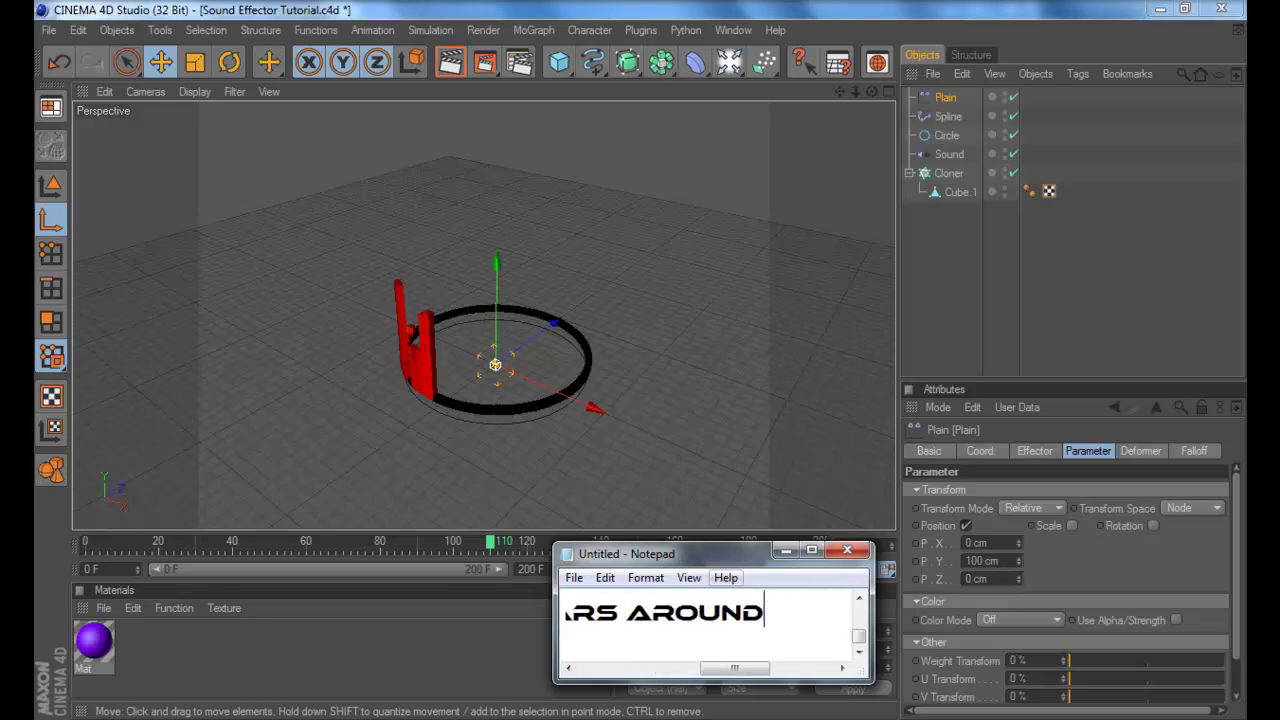
# Try out different position offsets on the Plain effector, including 0 cm for P.Y, and undo the changes
pyautogui.moveTo(1018, 556); pyautogui.dragTo(1018, 568)
pyautogui.hotkey('ctrl', 'z')
pyautogui.doubleClick(995, 560)
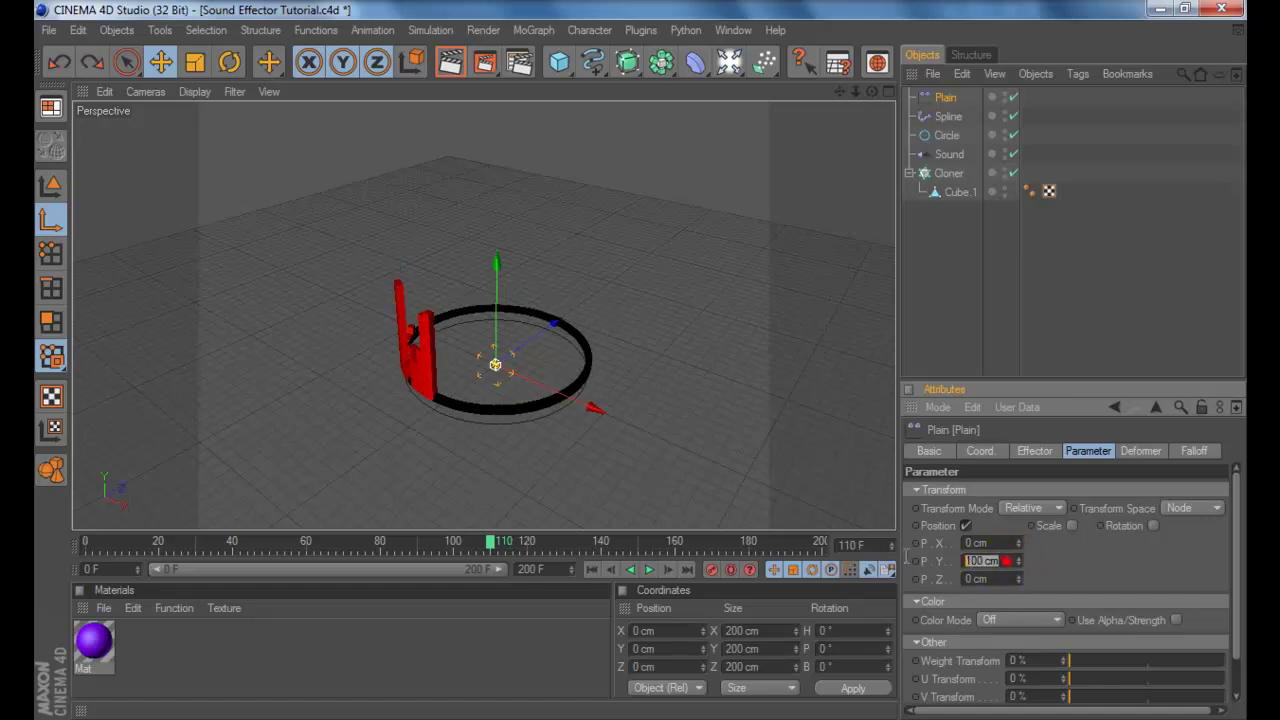
pyautogui.write('0')
pyautogui.press('Return')
pyautogui.click(1018, 541)
pyautogui.moveTo(1018, 548); pyautogui.dragTo(1017, 580)
pyautogui.hotkey('ctrl', 'z')
pyautogui.hotkey('ctrl', 'z')
pyautogui.hotkey('ctrl', 'z')
pyautogui.hotkey('ctrl', 'z')
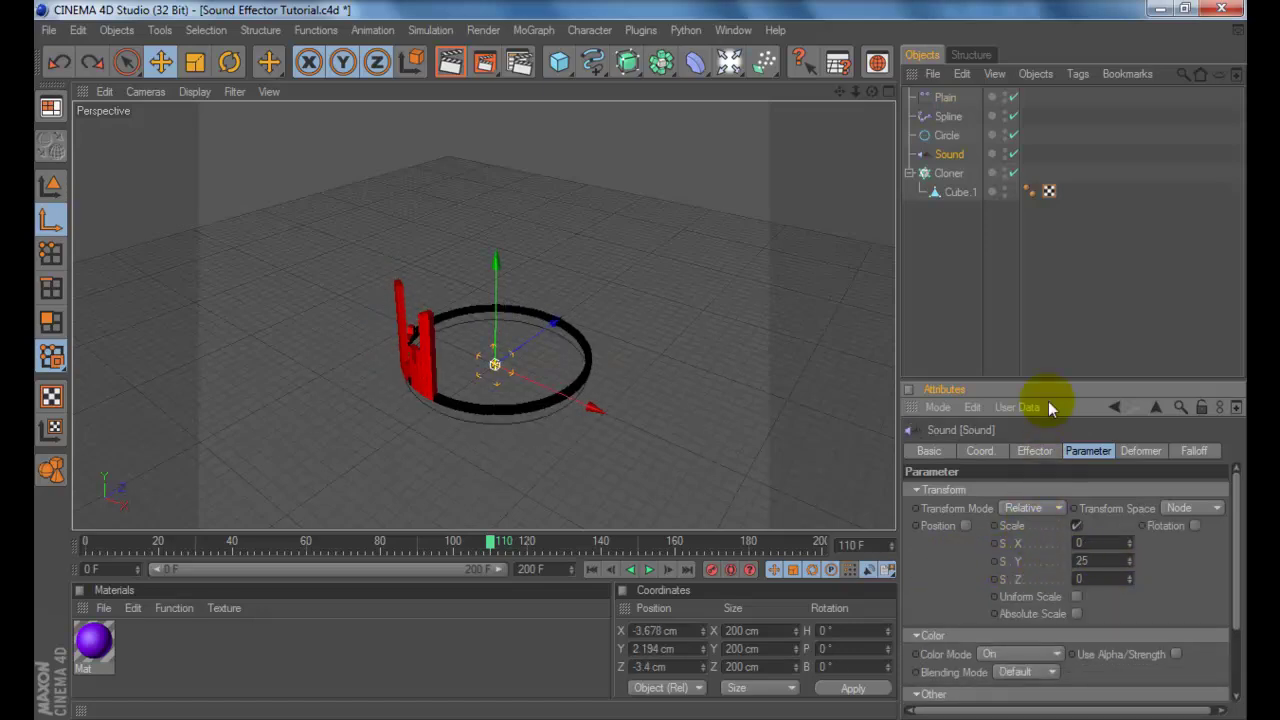
# Reselect the Plain effector and set its P.Y position offset to 0 cm
pyautogui.click(944, 97)
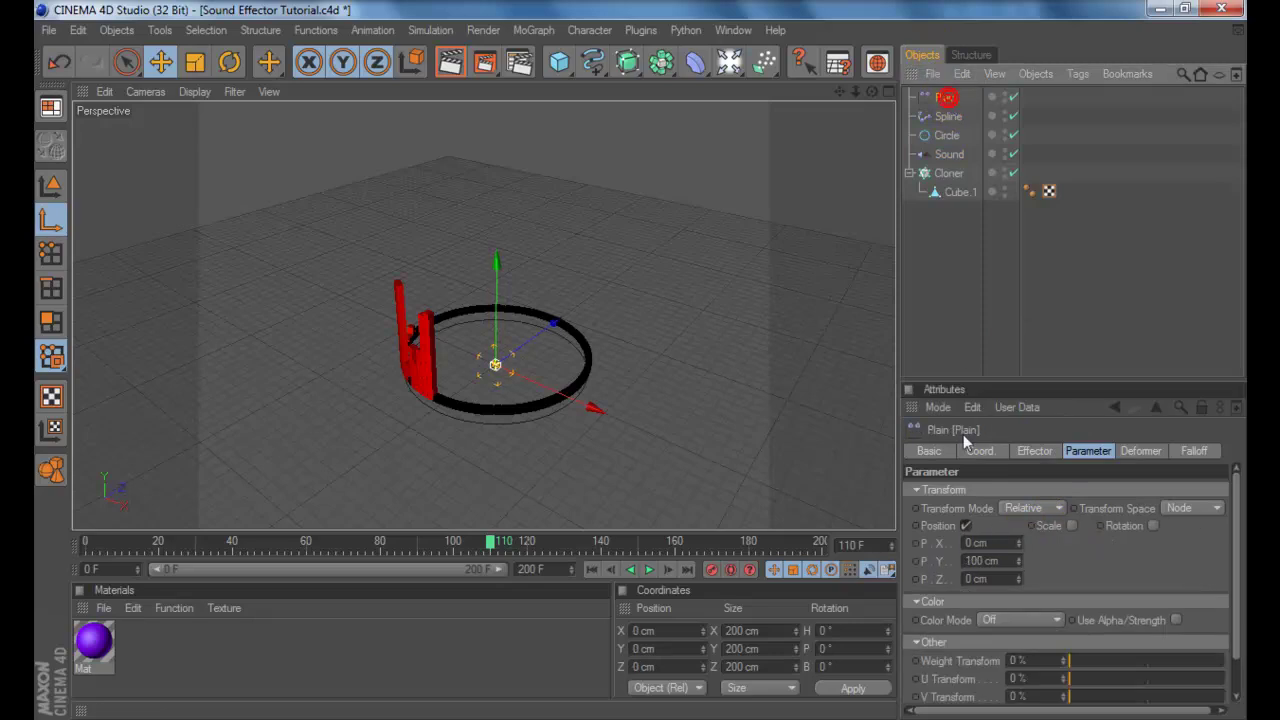
pyautogui.doubleClick(1001, 562)
pyautogui.write('0')
pyautogui.press('Return')
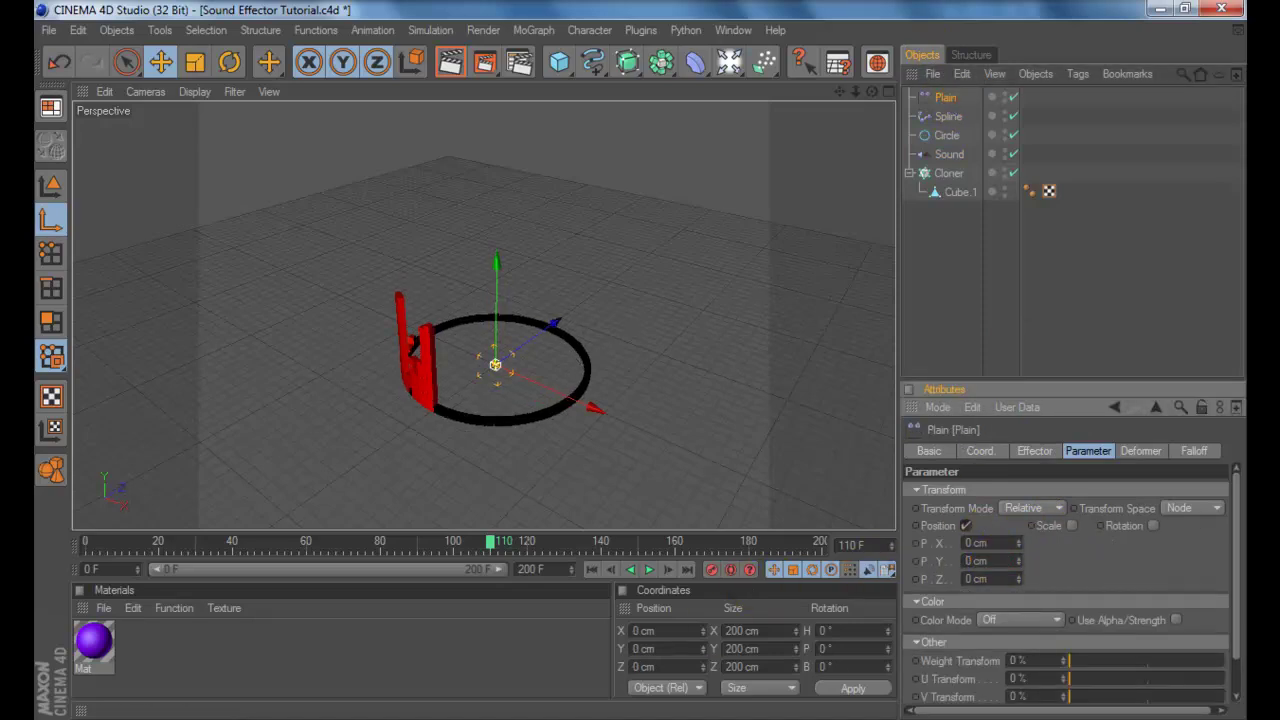
# Switch to Notepad and write "WELL NOT EXACTLY IT DOES SOME FUNKY STUFF." on a fresh line, followed by a line break
pyautogui.hotkey('alt', 'Tab')
pyautogui.hotkey('ctrl', 'a')
pyautogui.press('BackSpace')
pyautogui.write('WEL')
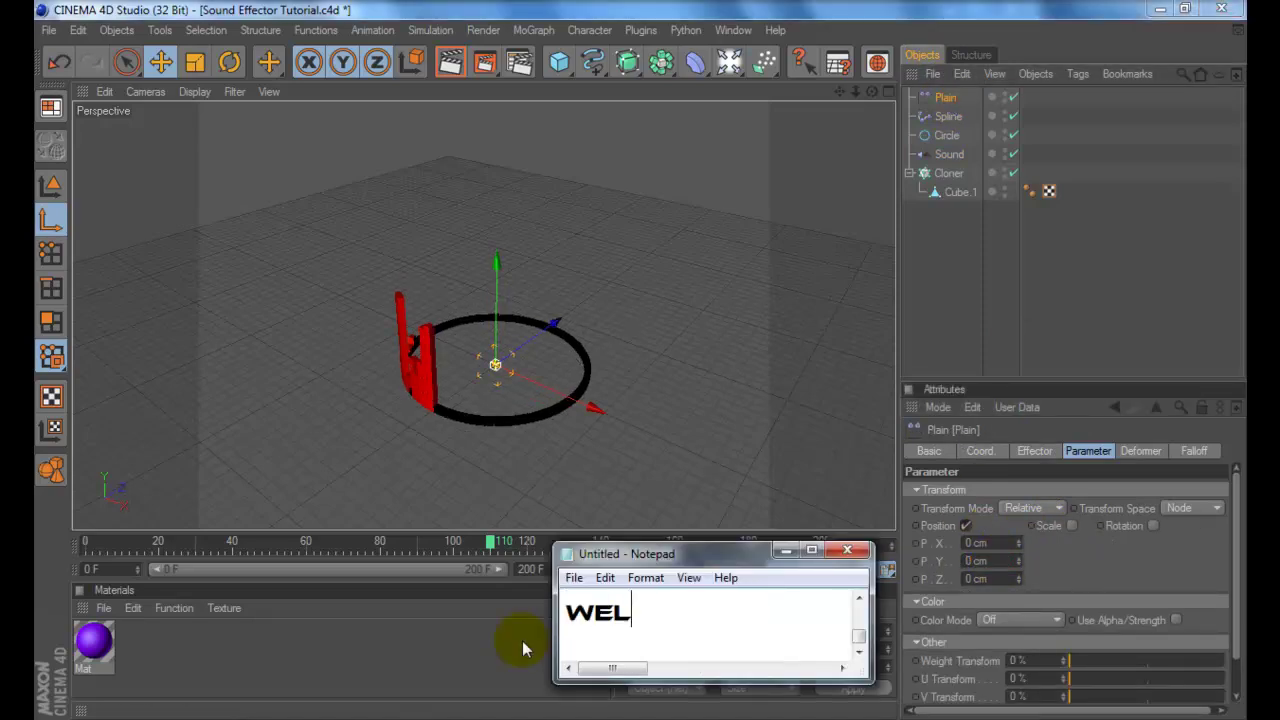
pyautogui.write('L NOT E')
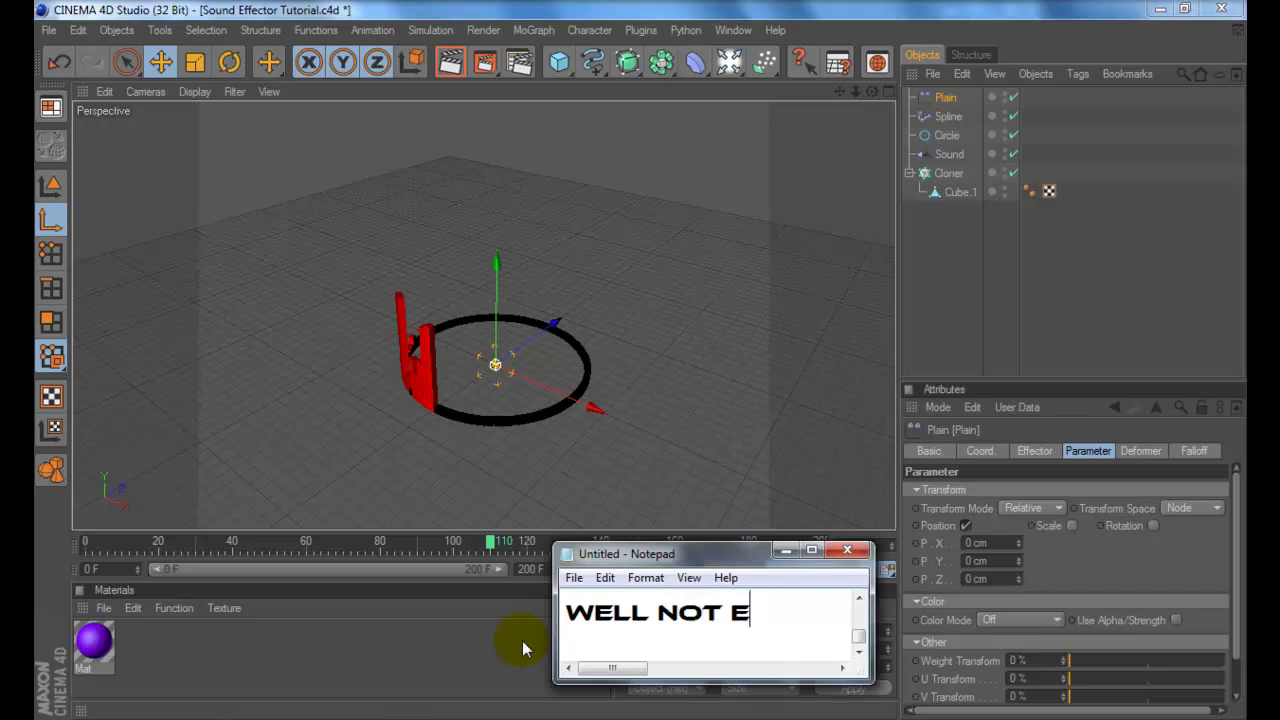
pyautogui.write('XACL')
pyautogui.write('LY IT DOES ')
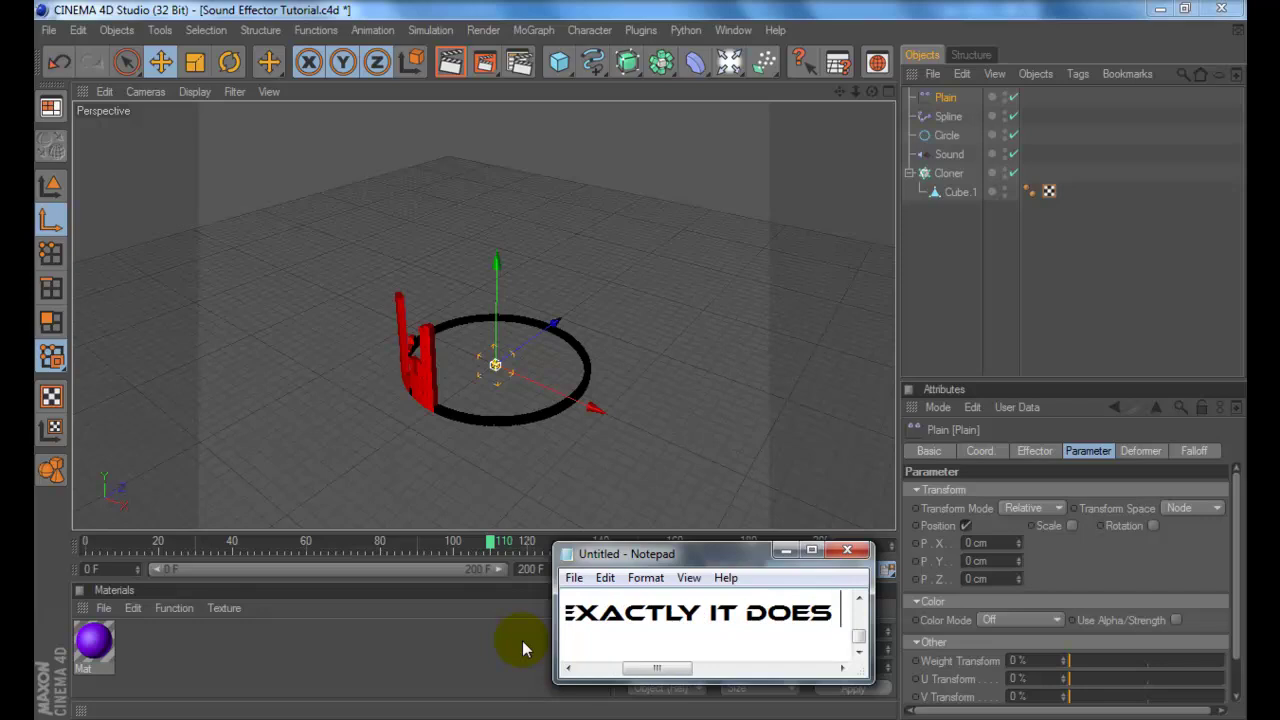
pyautogui.write('SOME FUNK')
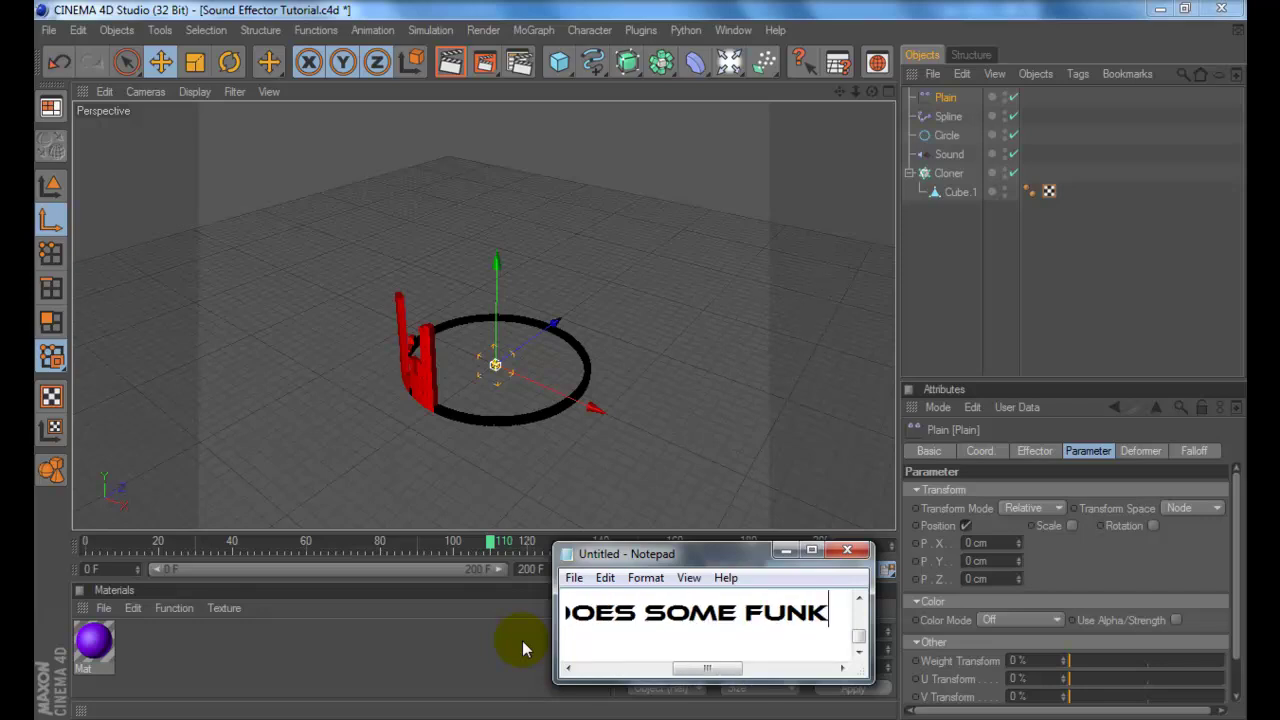
pyautogui.write('Y SUTF')
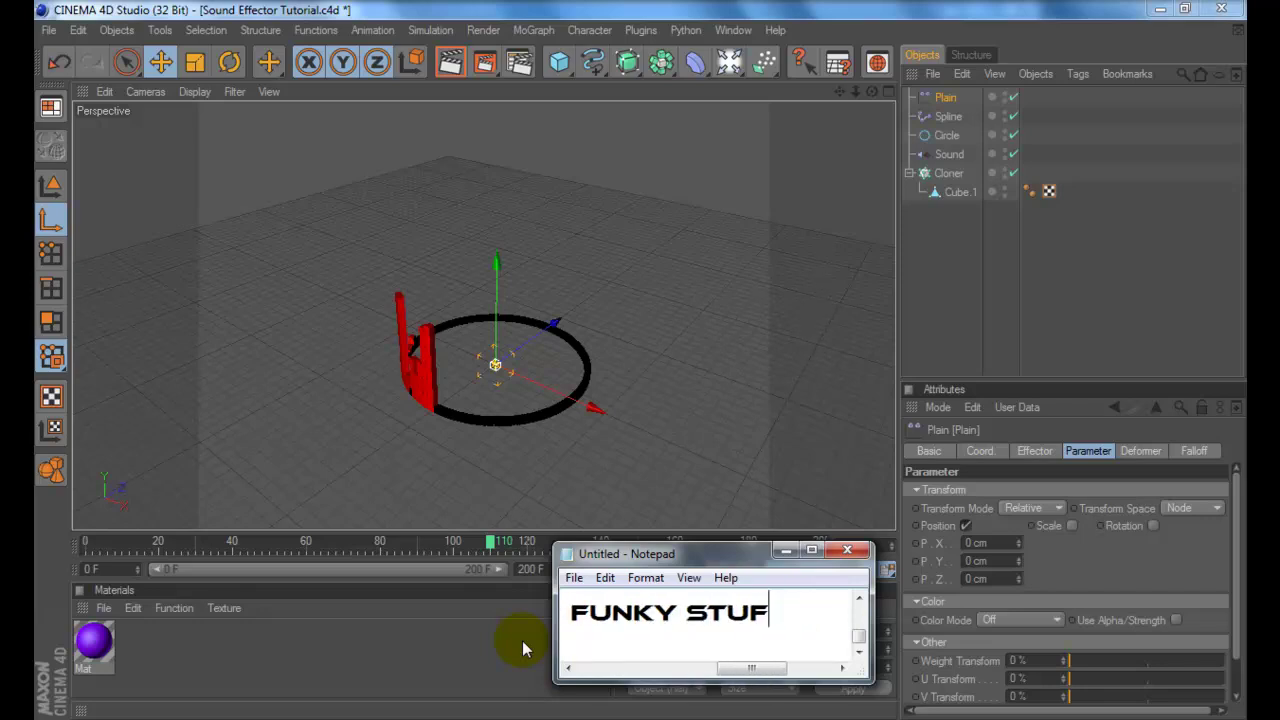
pyautogui.write('F.')
pyautogui.press('Return')
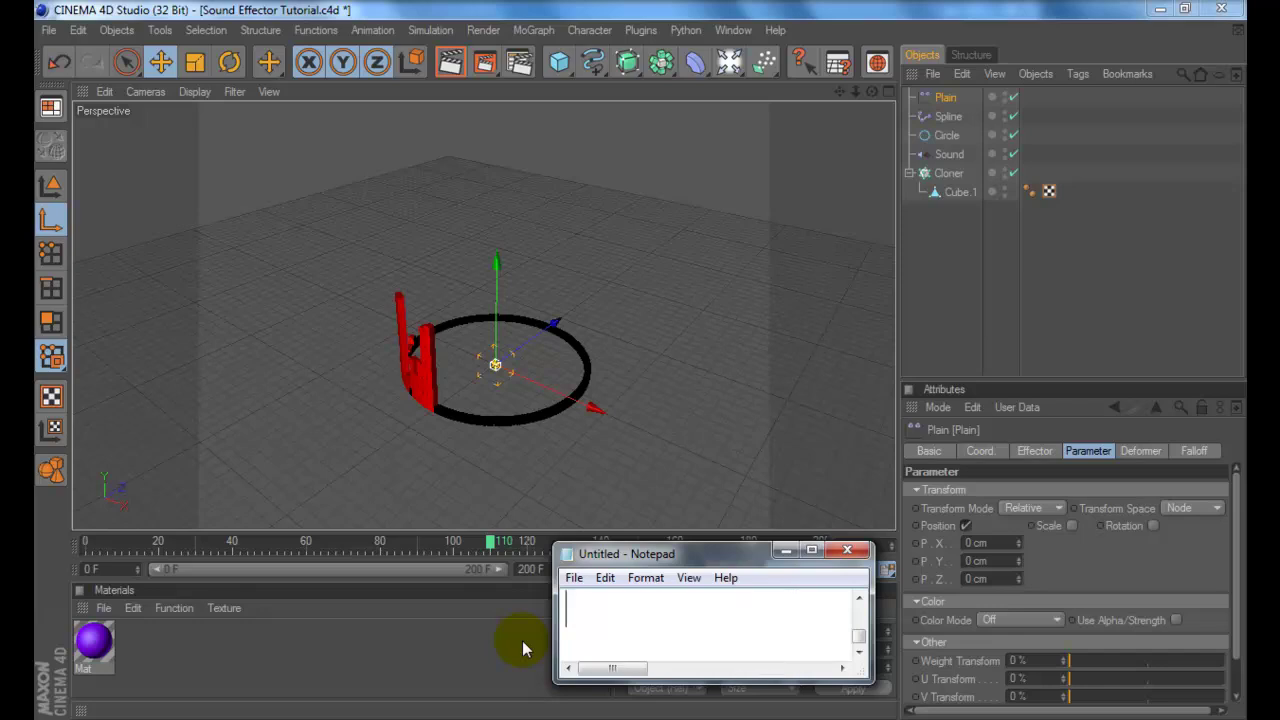
# Write "ANY WAYS SCALE CHANGES *JUST THE BARS* NOTHING ELSE" in the note
pyautogui.write('ANY WAYS ')
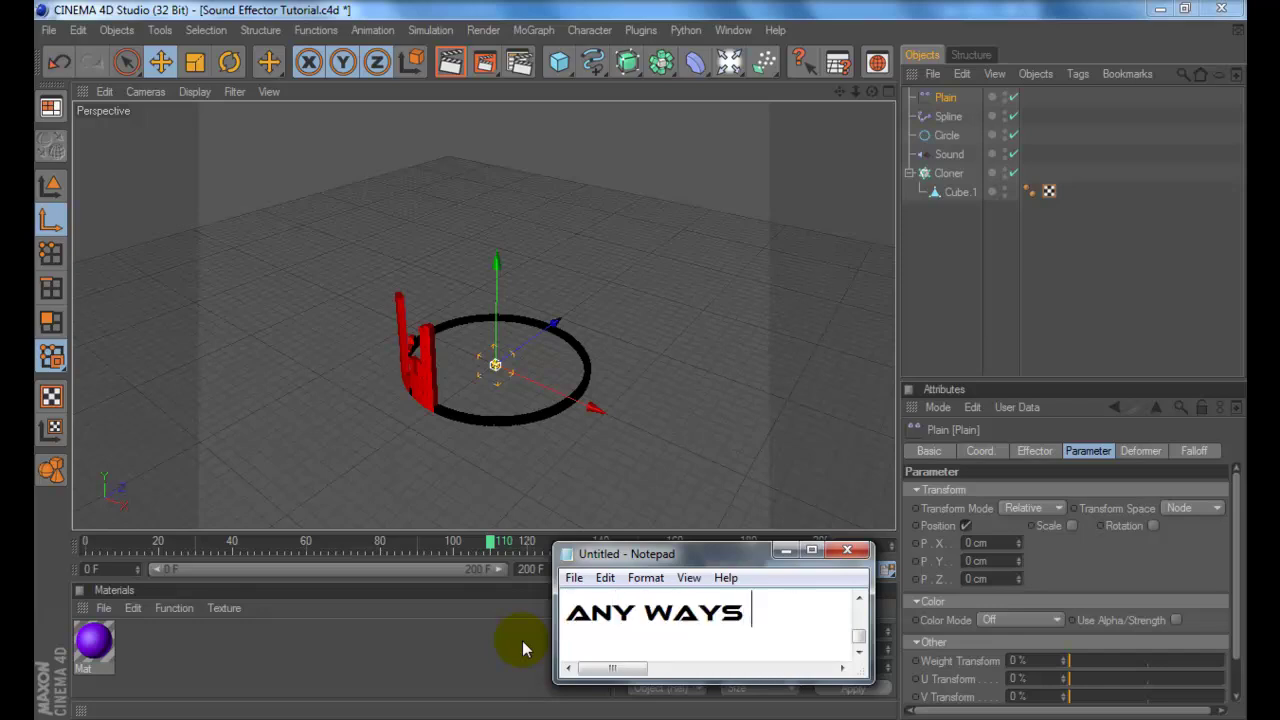
pyautogui.write('SCA')
pyautogui.press('BackSpace')
pyautogui.write('E')
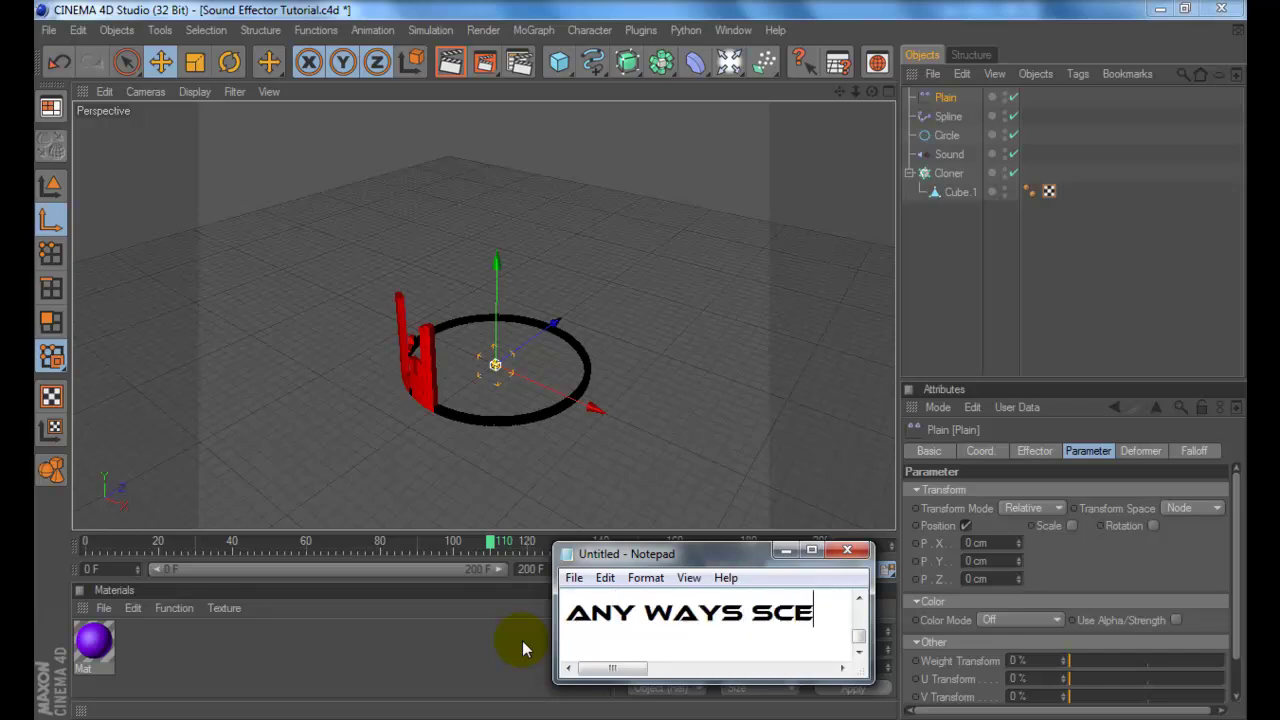
pyautogui.write('LE CHANG')
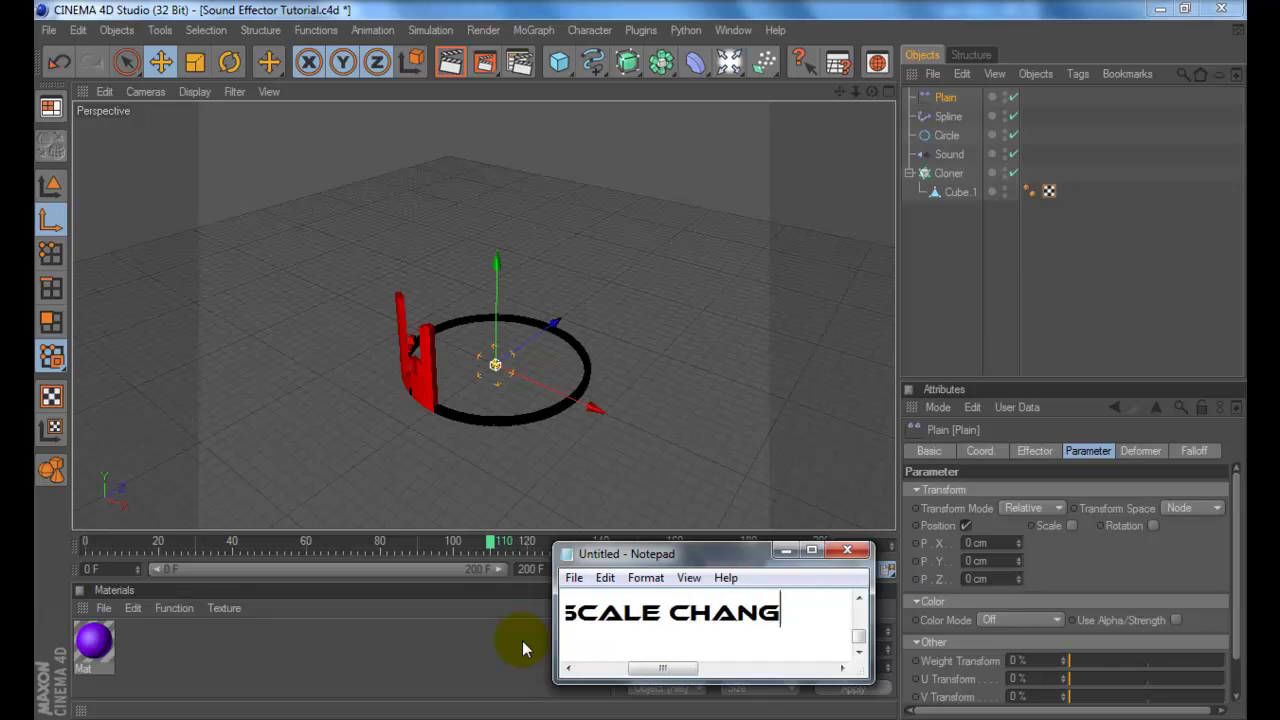
pyautogui.write('ES JUS')
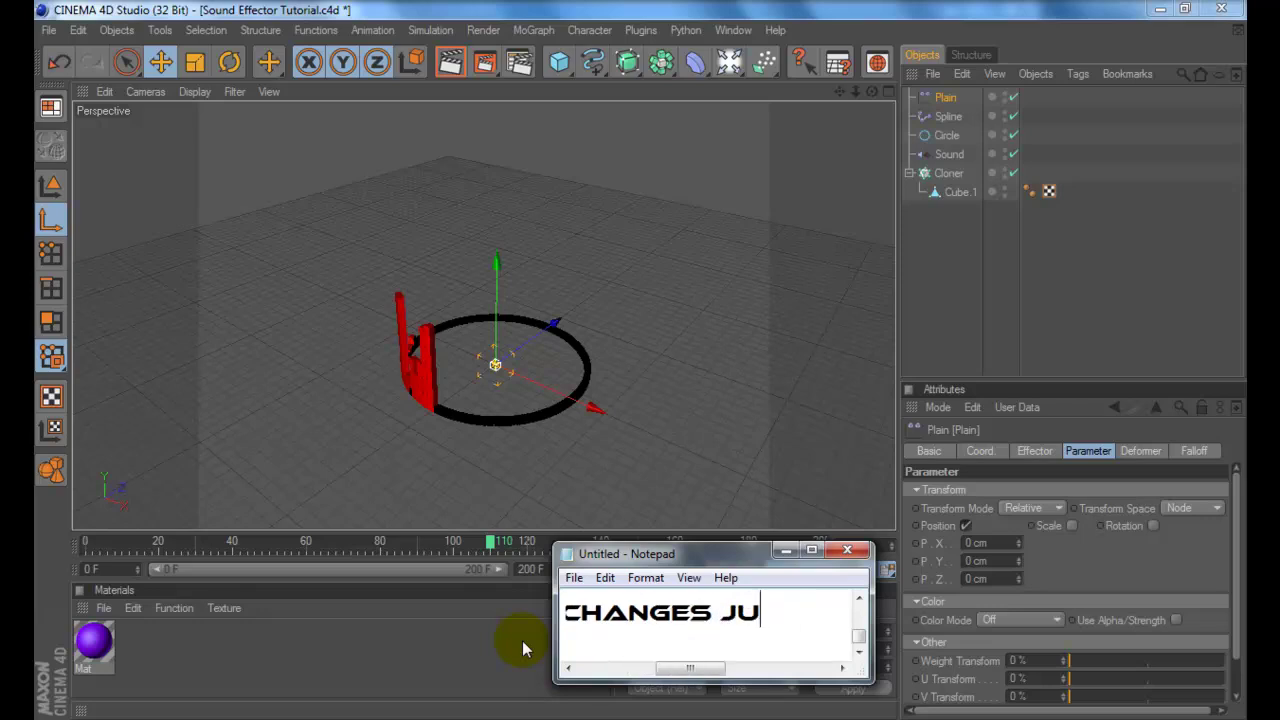
pyautogui.press('BackSpace')
pyautogui.press('BackSpace')
pyautogui.write('*JUST T')
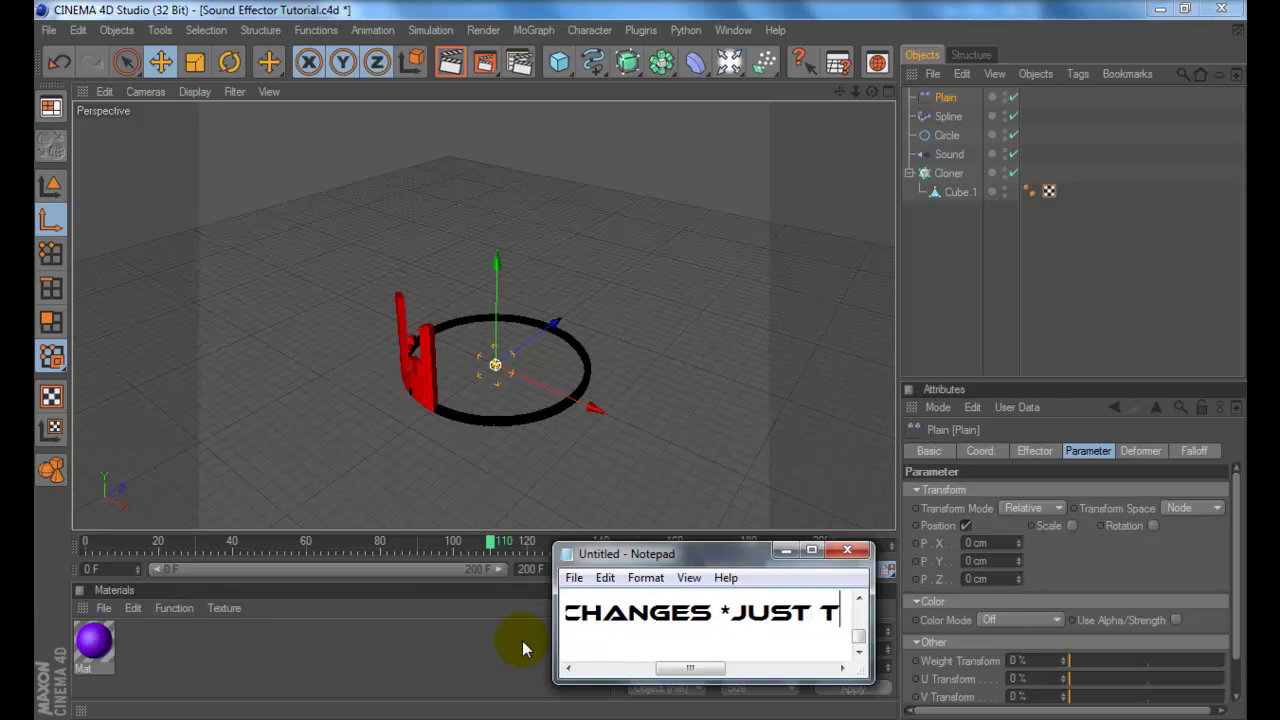
pyautogui.write('HE BARS* NOTHING ELS')
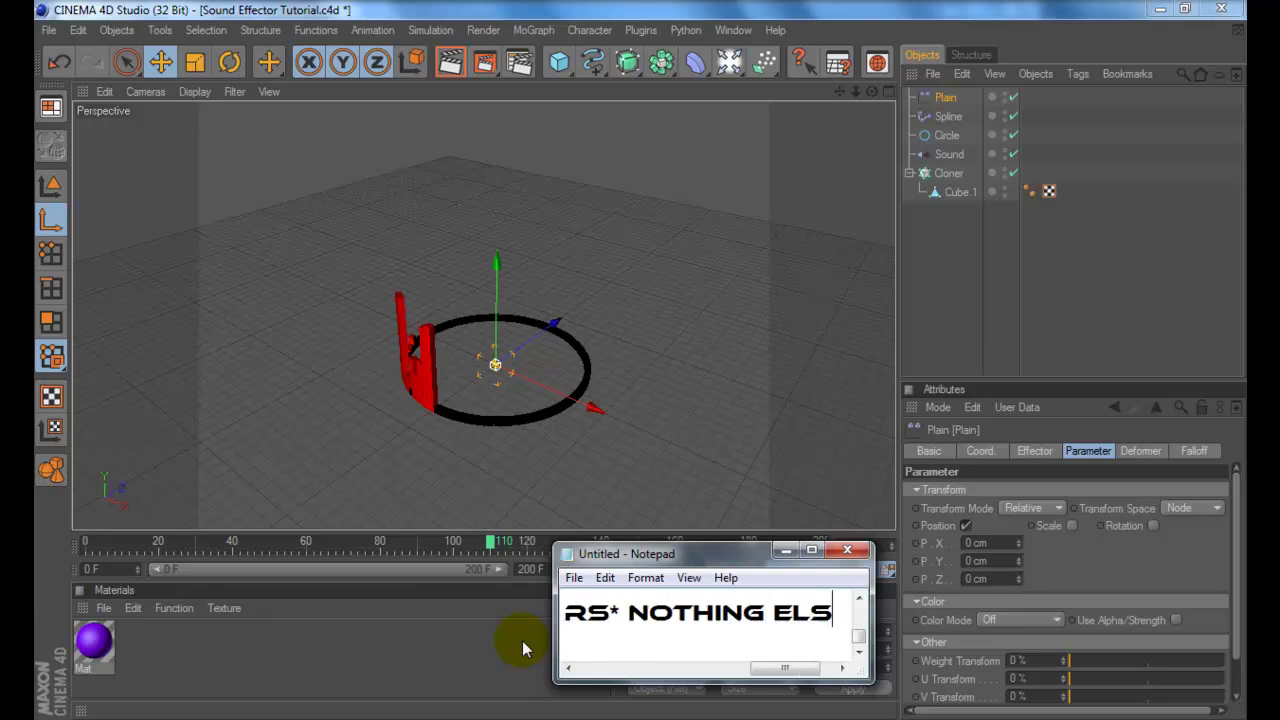
pyautogui.write('E')
# Return to Cinema 4D, enable Scale on the Plain effector and dismiss the Windows color scheme dialog
pyautogui.click(786, 549)
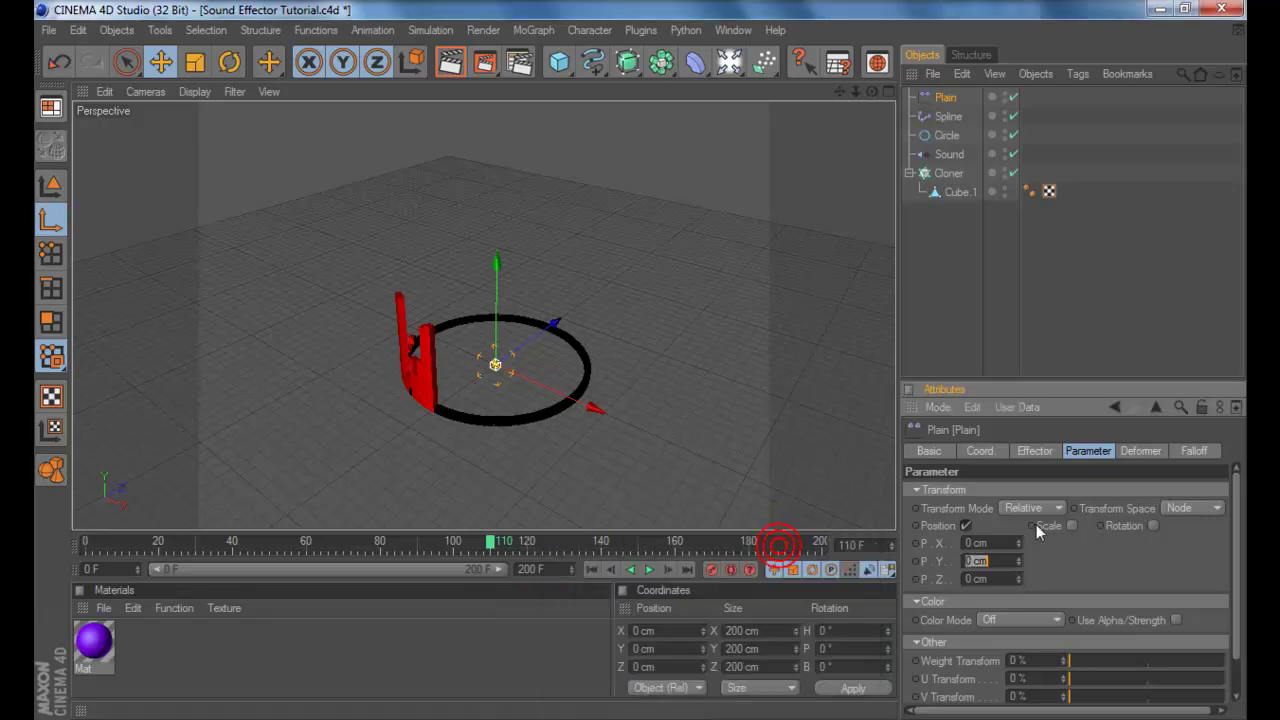
pyautogui.click(1068, 525)
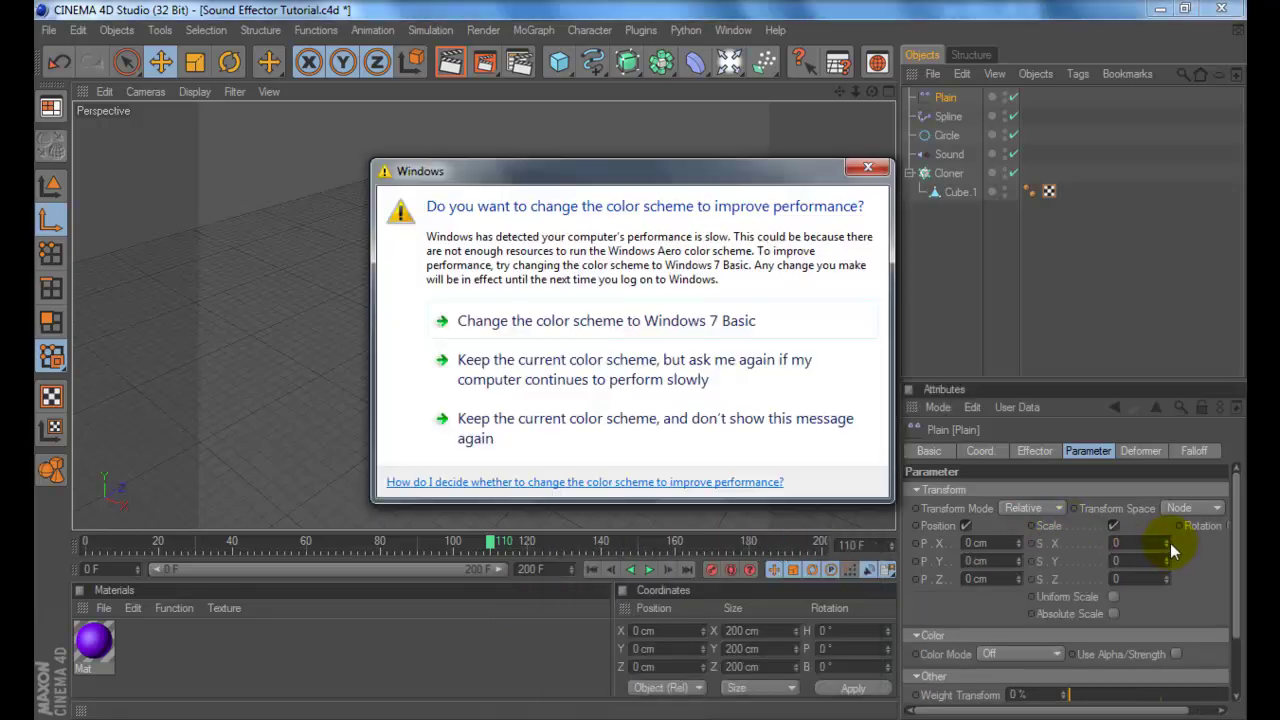
pyautogui.click(868, 167)
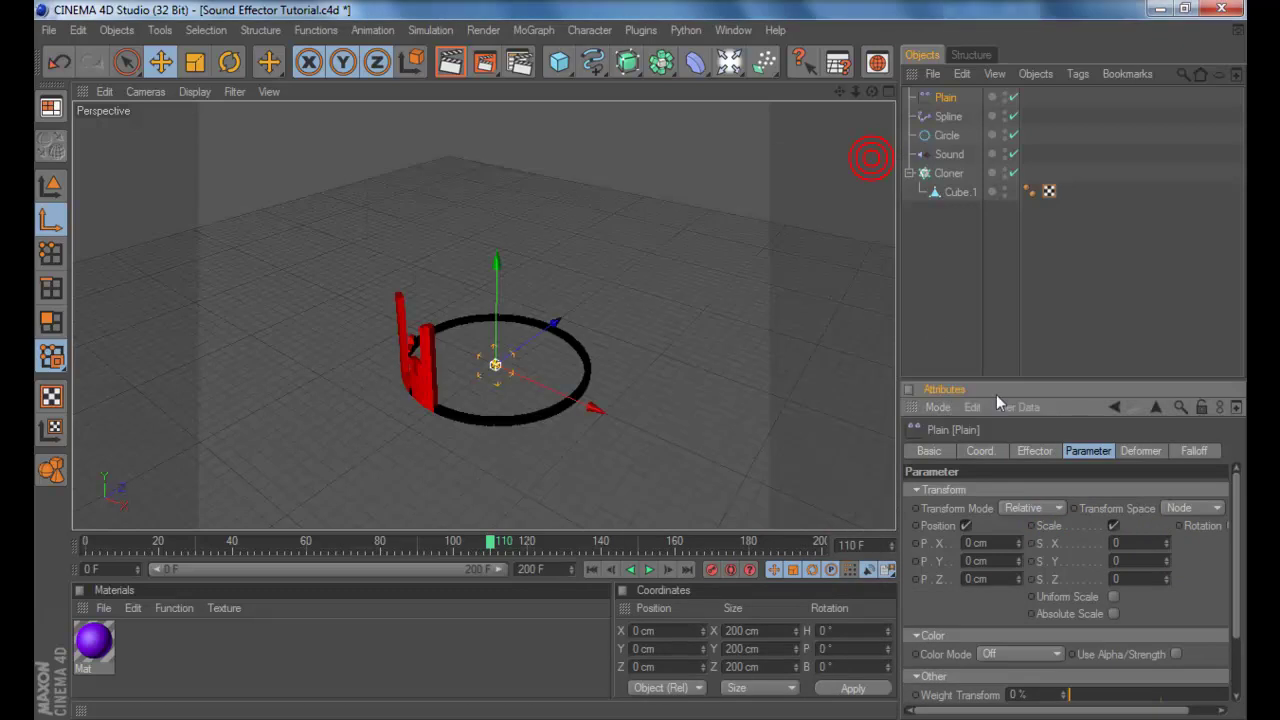
# Try out different scale values on the Plain effector, including -0.99 for S.Z, and undo the changes
pyautogui.moveTo(1164, 549); pyautogui.dragTo(1164, 462)
pyautogui.hotkey('ctrl', 'z')
pyautogui.moveTo(1167, 560)
pyautogui.mouseDown()
pyautogui.moveTo(1167, 545)
pyautogui.moveTo(1166, 590)
pyautogui.mouseUp()
pyautogui.rightClick(1167, 560)
pyautogui.moveTo(848, 91); pyautogui.dragTo(838, 93)
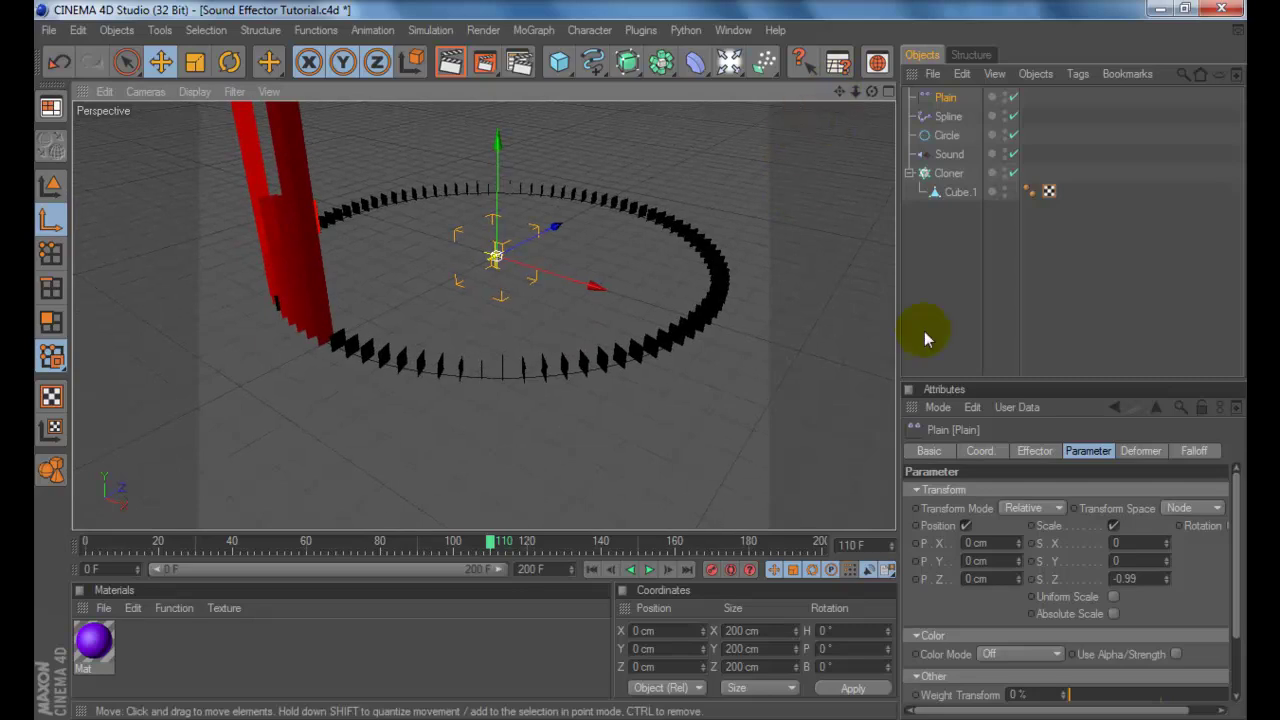
pyautogui.hotkey('ctrl', 'z')
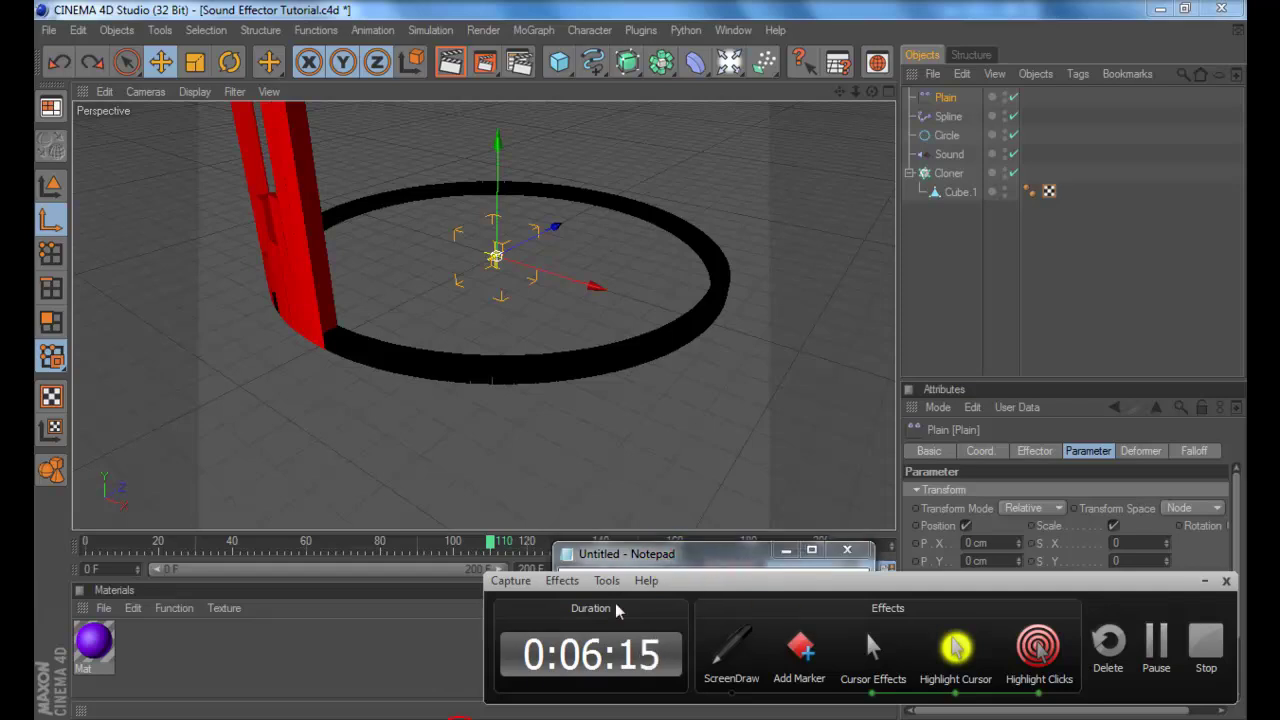
# Replace the Notepad text with "AND ROTATION ALSO EFFECTS JUST THE BARS", and clear the note again
pyautogui.click(1203, 582)
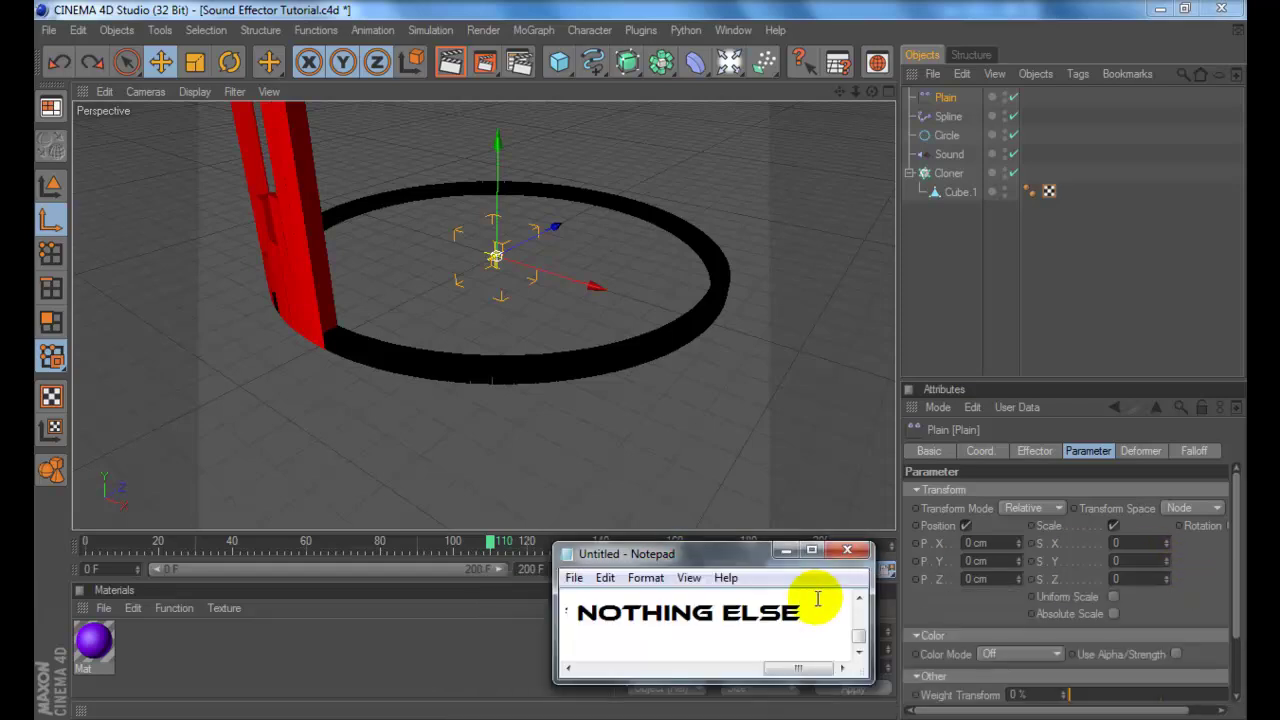
pyautogui.hotkey('ctrl', 'a')
pyautogui.press('BackSpace')
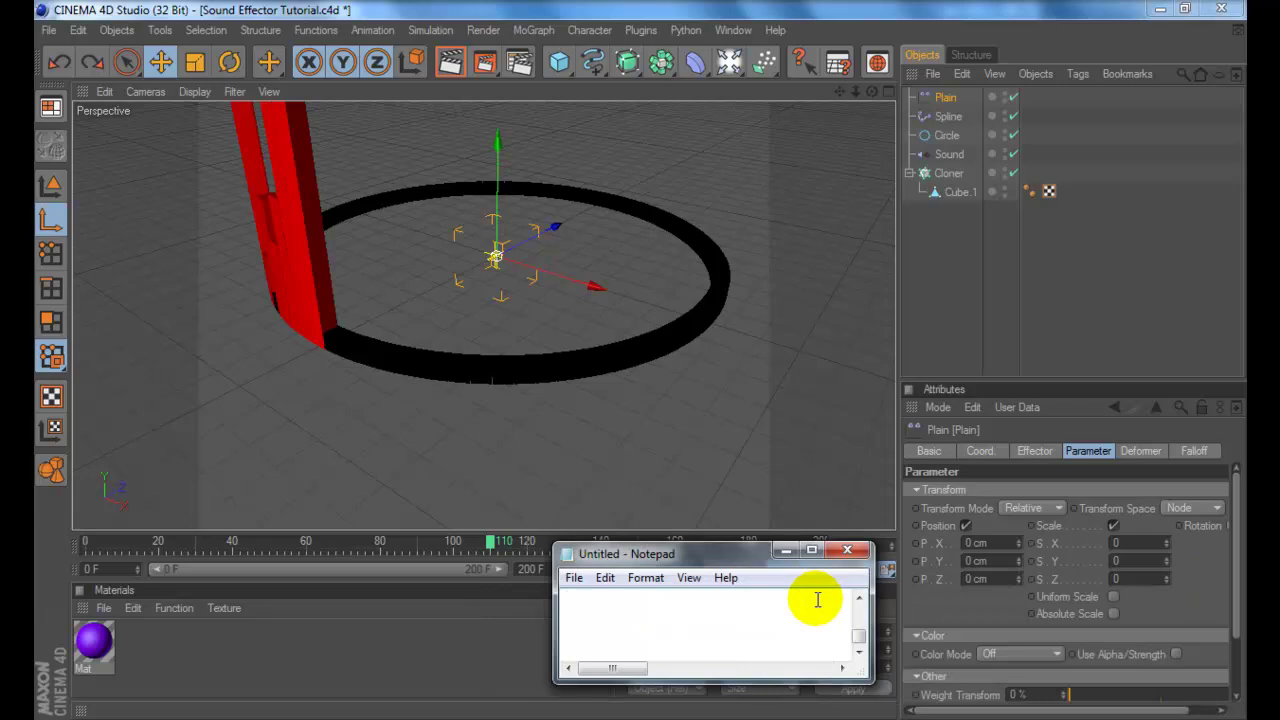
pyautogui.write('AND ROT')
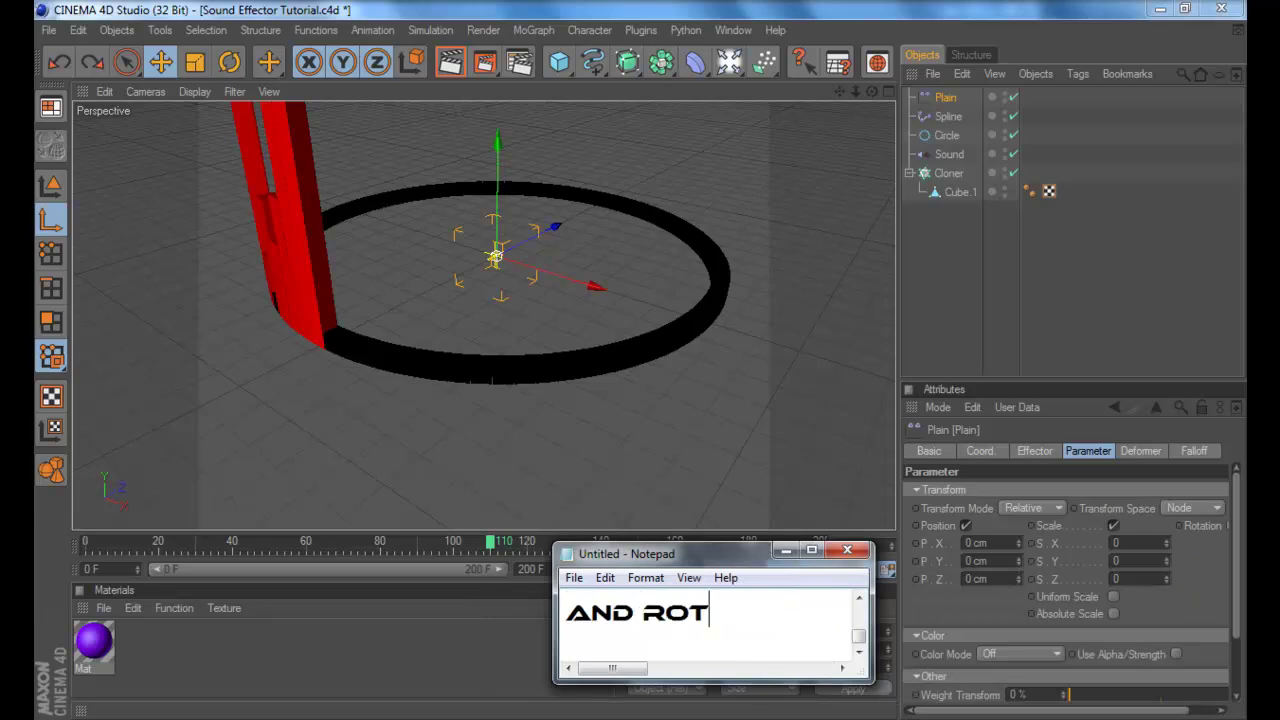
pyautogui.write('ATION ')
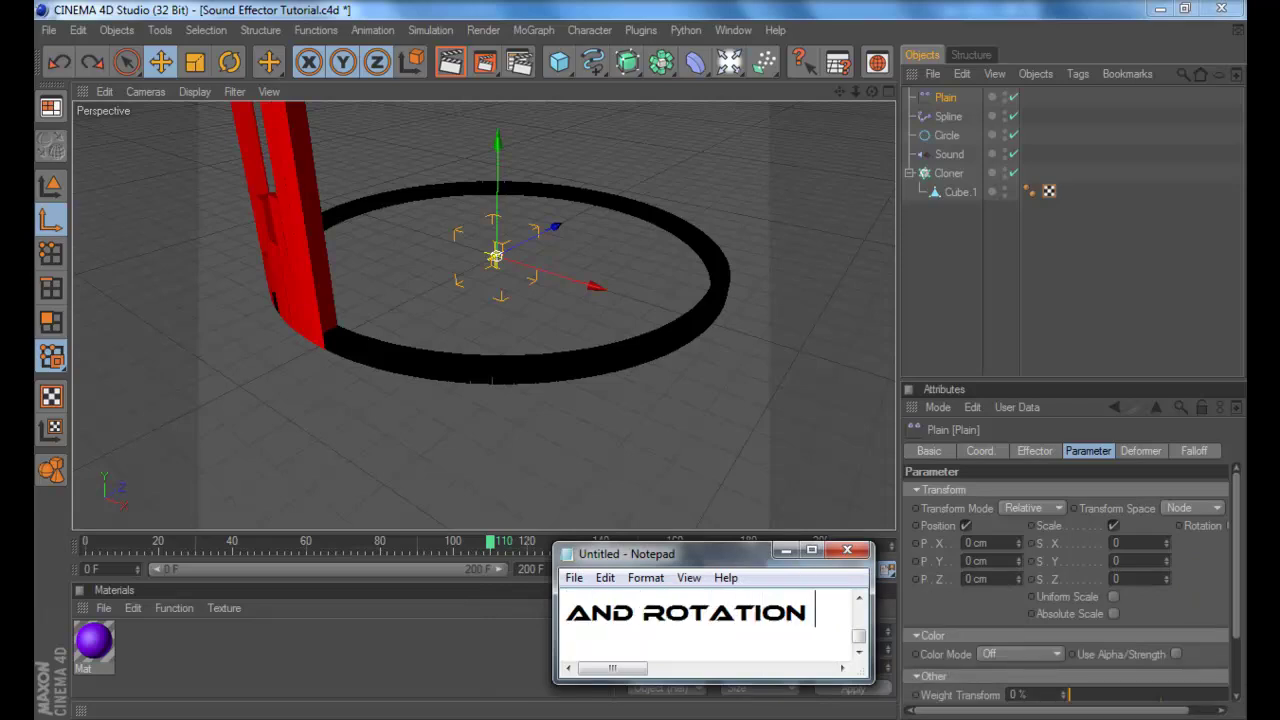
pyautogui.write('AS')
pyautogui.press('BackSpace')
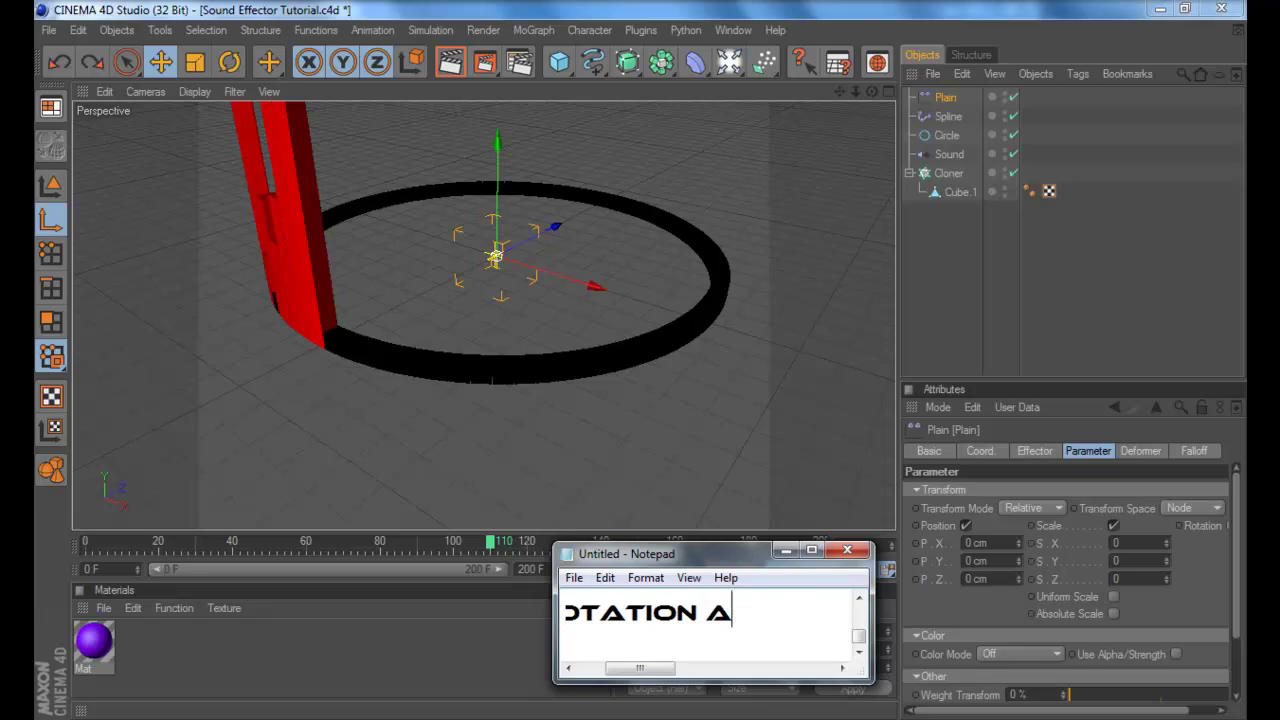
pyautogui.write('LSON')
pyautogui.press('BackSpace')
pyautogui.write('EFFECTS')
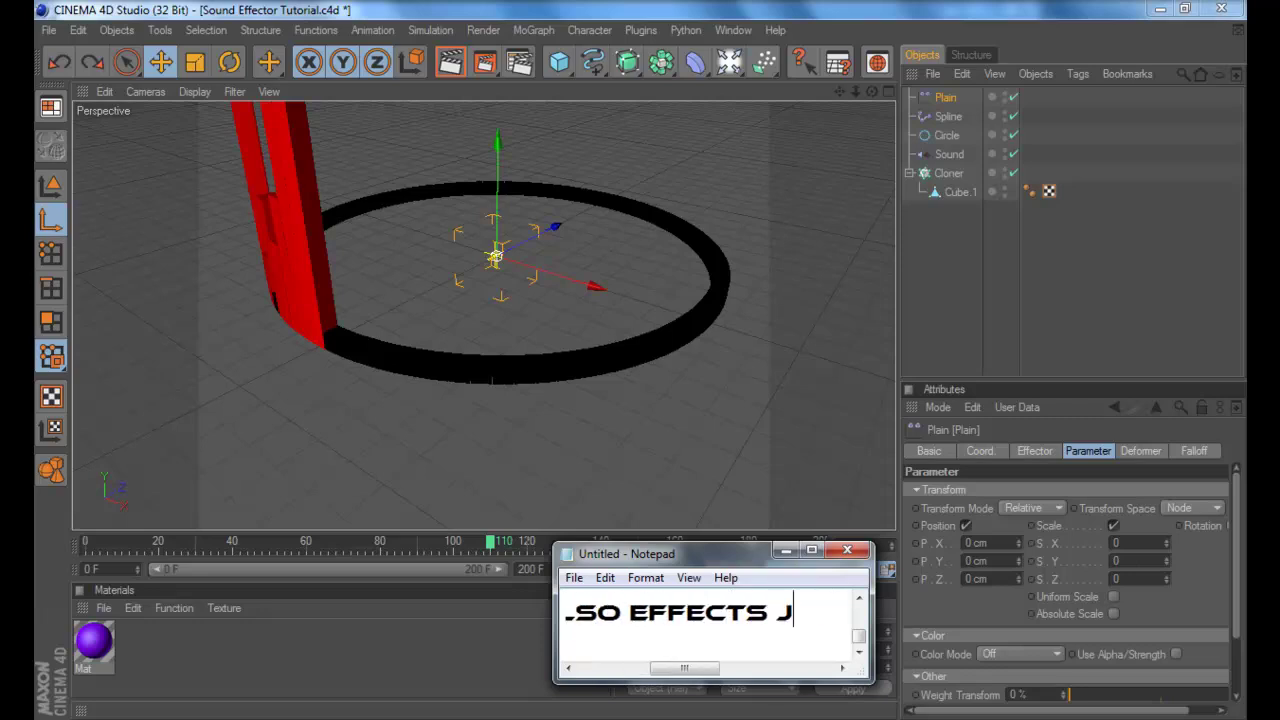
pyautogui.write(' JUST THE BARS')
pyautogui.hotkey('ctrl', 'a')
pyautogui.press('BackSpace')
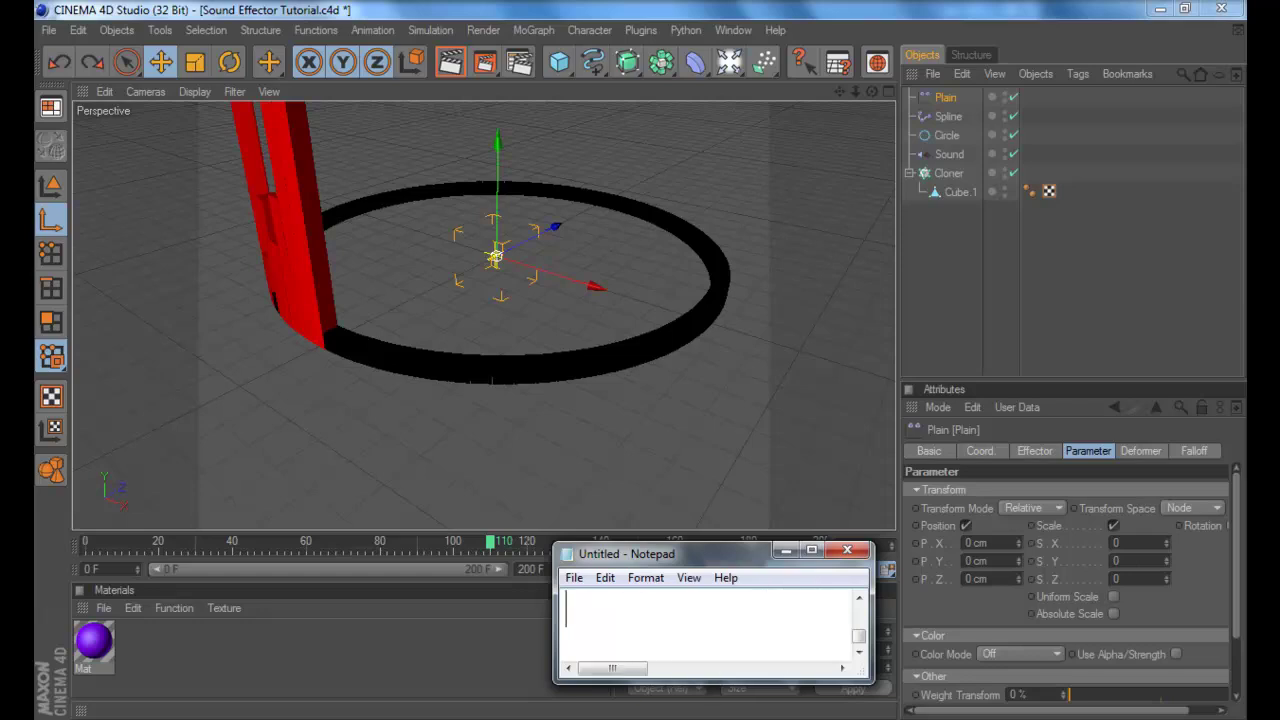
# Return to Cinema 4D and enable Rotation on the Plain effector
pyautogui.click(785, 550)
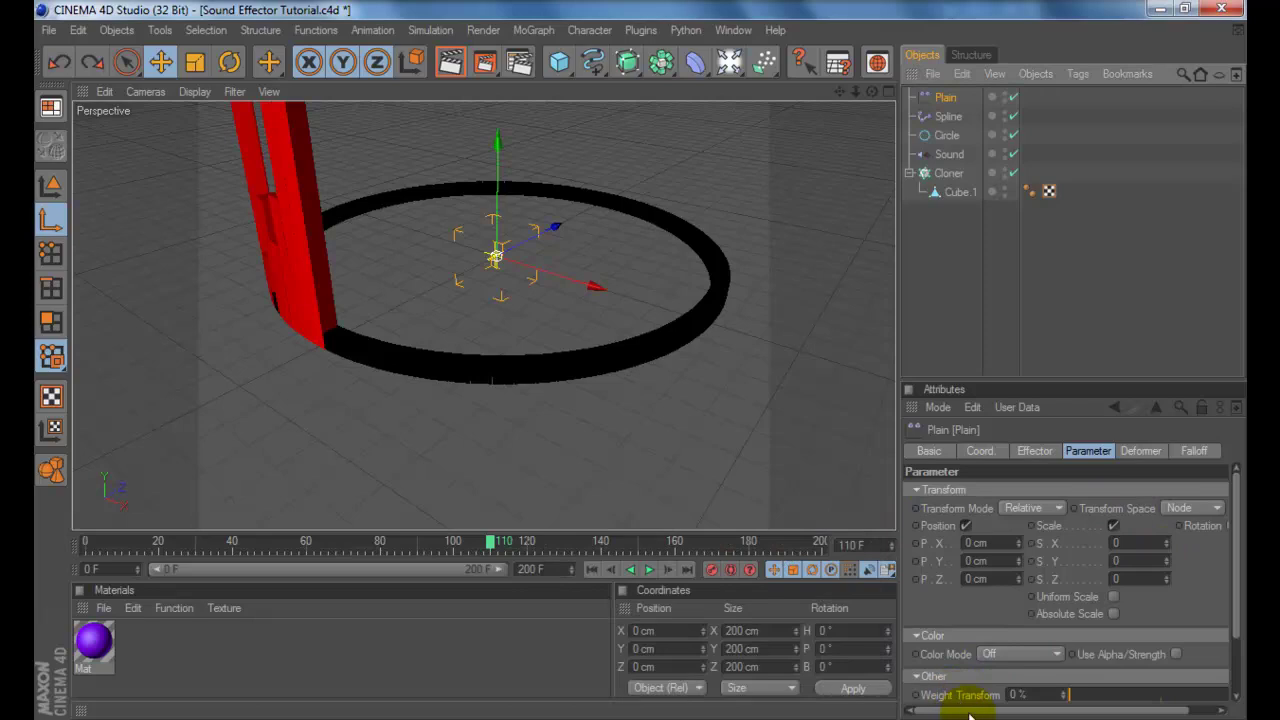
pyautogui.moveTo(965, 712); pyautogui.dragTo(995, 712)
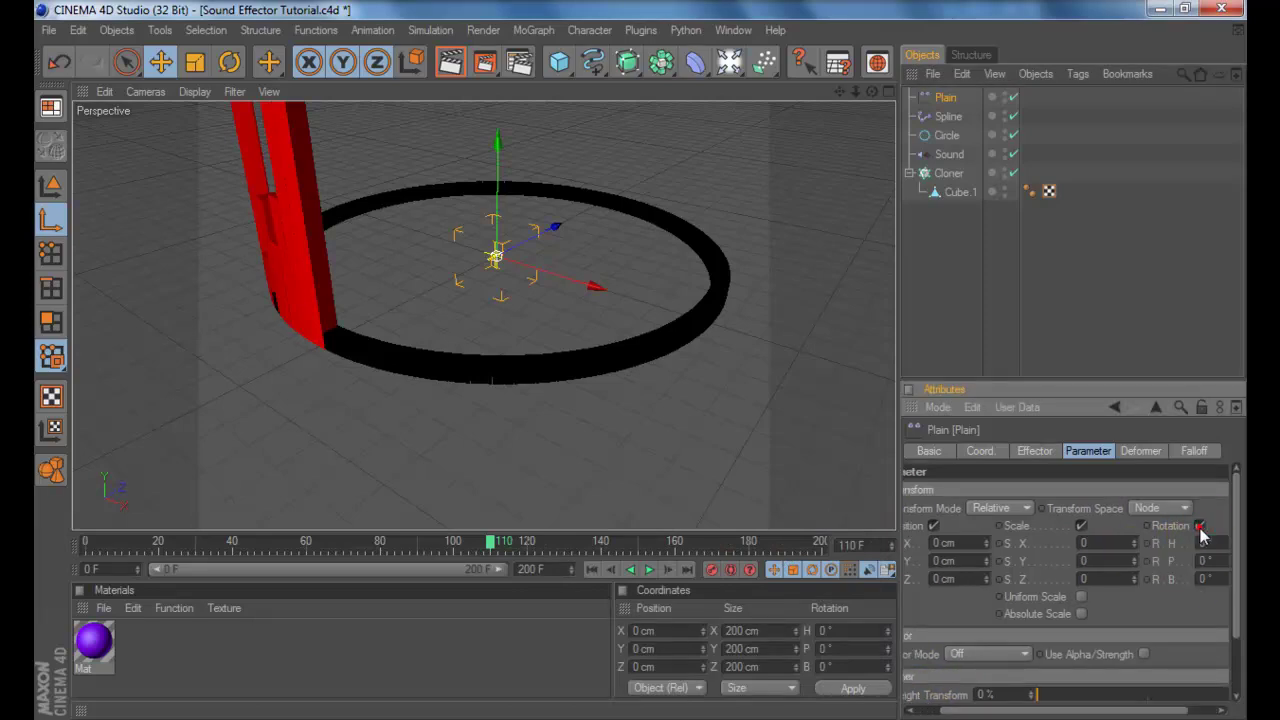
pyautogui.moveTo(1076, 709); pyautogui.dragTo(1215, 647)
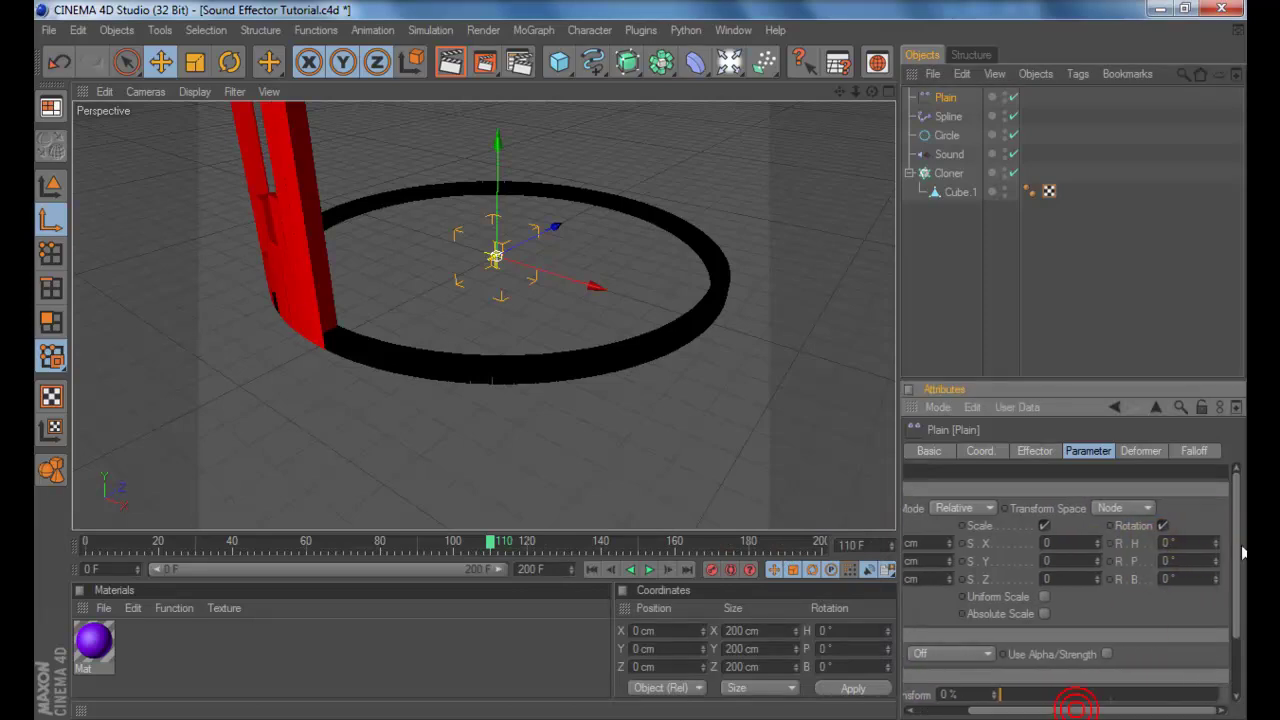
# Try out other rotation values such as R.H on the Plain effector and undo the changes
pyautogui.moveTo(1215, 545)
pyautogui.mouseDown()
pyautogui.moveTo(1215, 525)
pyautogui.moveTo(1216, 608)
pyautogui.moveTo(1214, 573)
pyautogui.mouseUp()
pyautogui.hotkey('ctrl', 'z')
pyautogui.hotkey('ctrl', 'z')
# Set the Plain effector's R.B rotation to 90° so the bars lie toward the circle's center
pyautogui.moveTo(1216, 579)
pyautogui.mouseDown()
pyautogui.moveTo(1216, 401)
pyautogui.moveTo(1218, 580)
pyautogui.mouseUp()
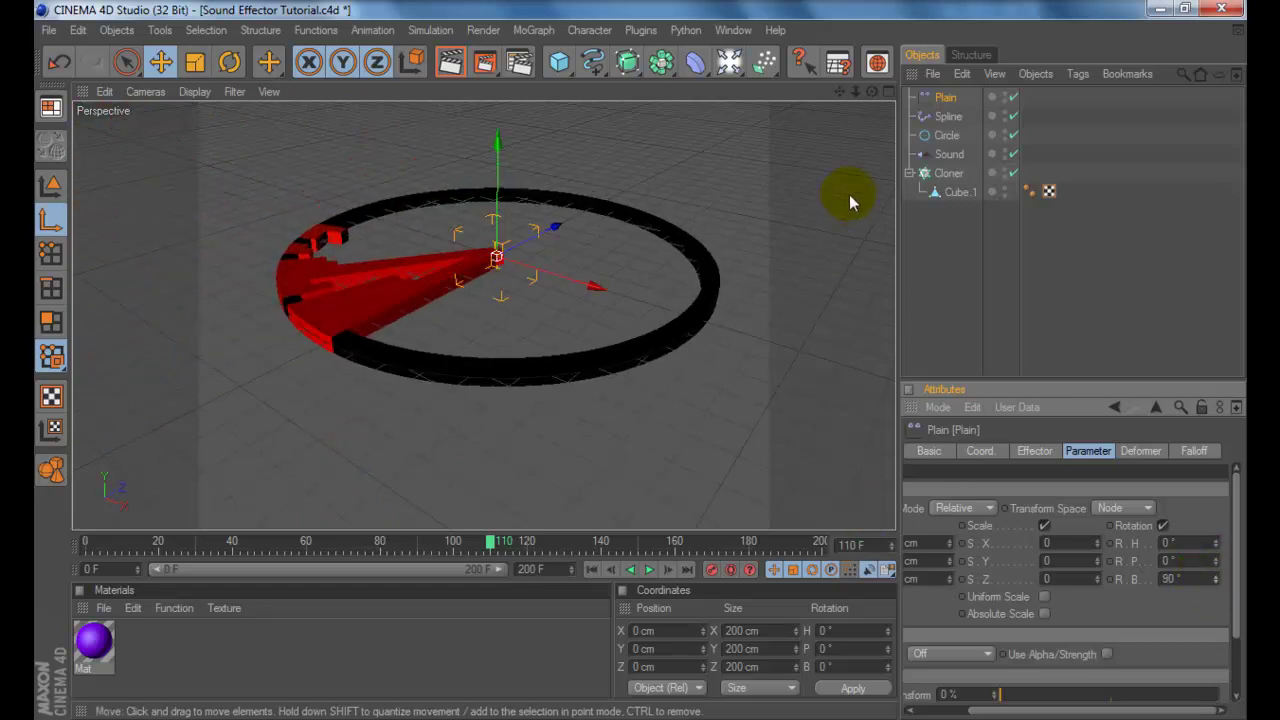
pyautogui.moveTo(839, 91); pyautogui.dragTo(878, 149)
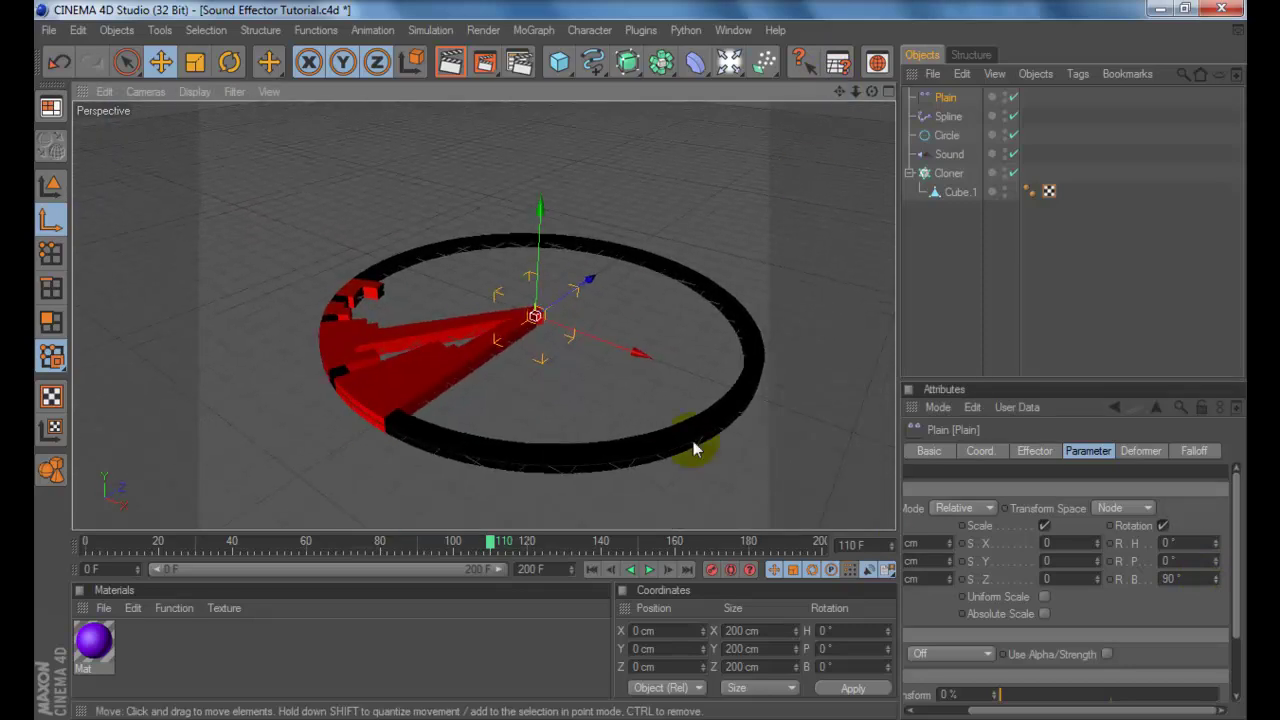
# Play the animation up to frame 181 and render a preview of the perspective view
pyautogui.click(649, 571)
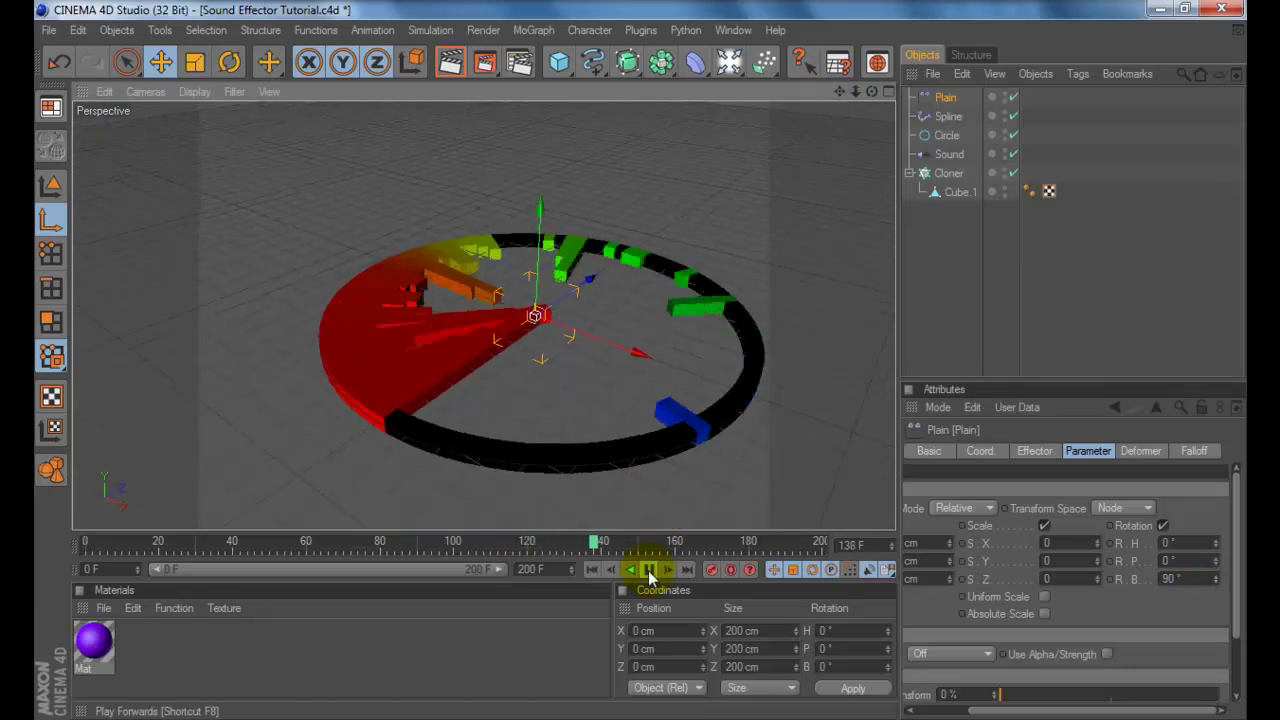
pyautogui.click(649, 570)
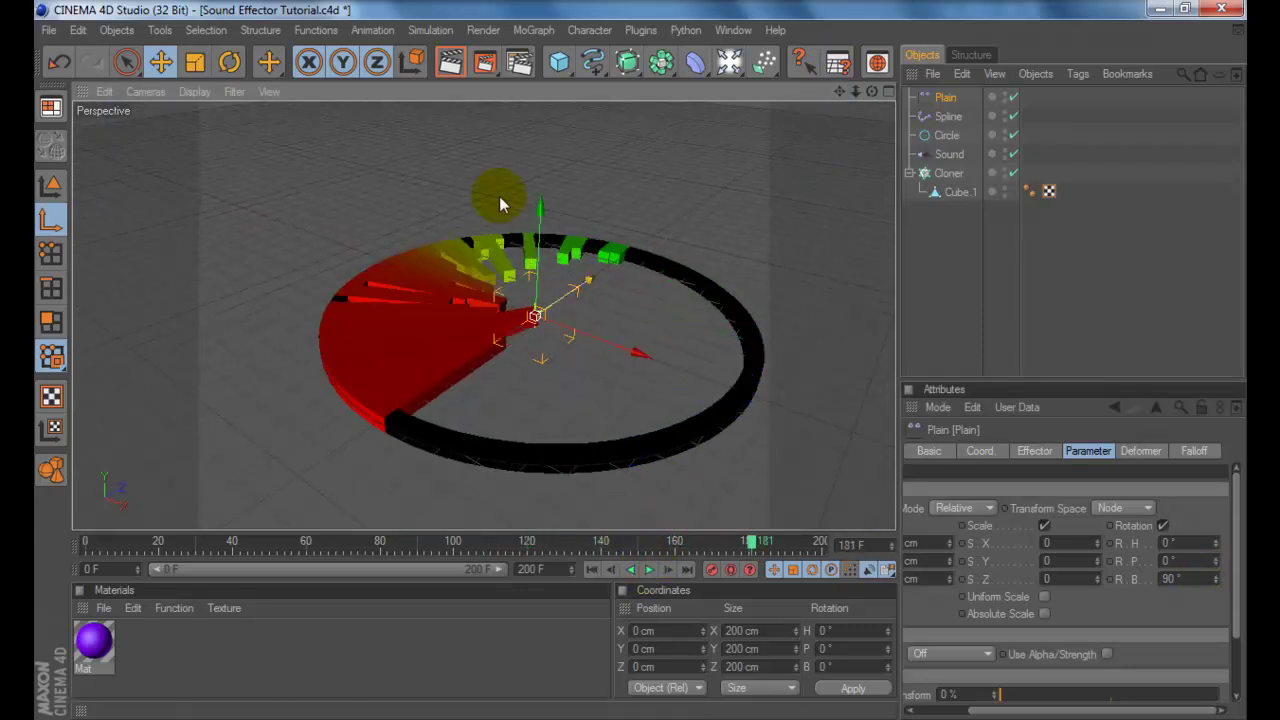
pyautogui.hotkey('ctrl', 'r')
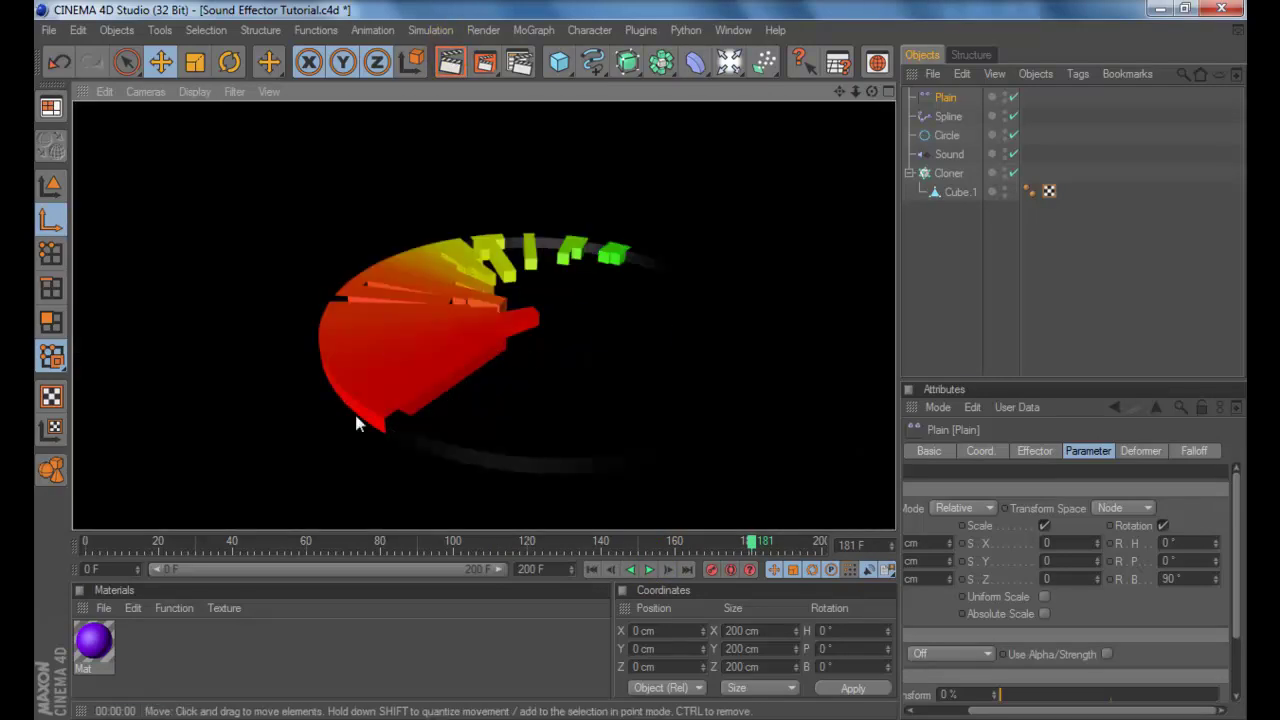
pyautogui.click(589, 316)
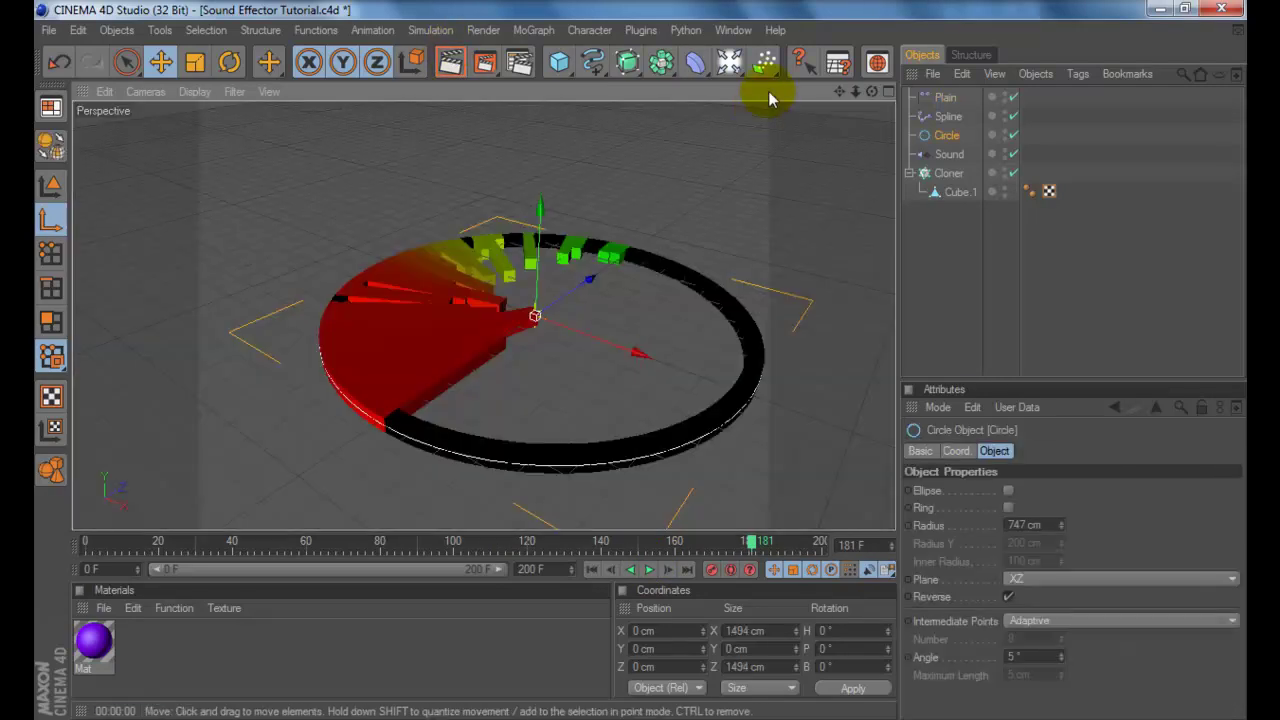
# Add a Floor object to the scene and render a preview of the view
pyautogui.moveTo(765, 62); pyautogui.dragTo(891, 215)
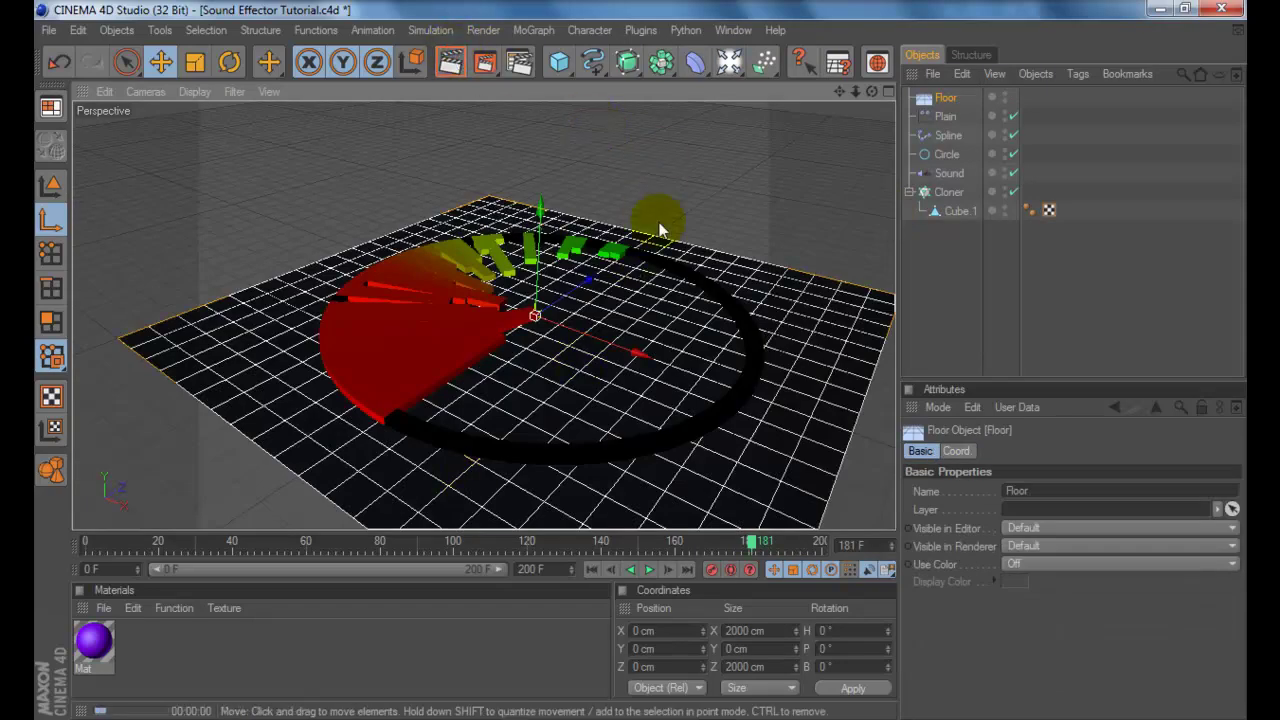
pyautogui.hotkey('ctrl', 'r')
pyautogui.click(751, 153)
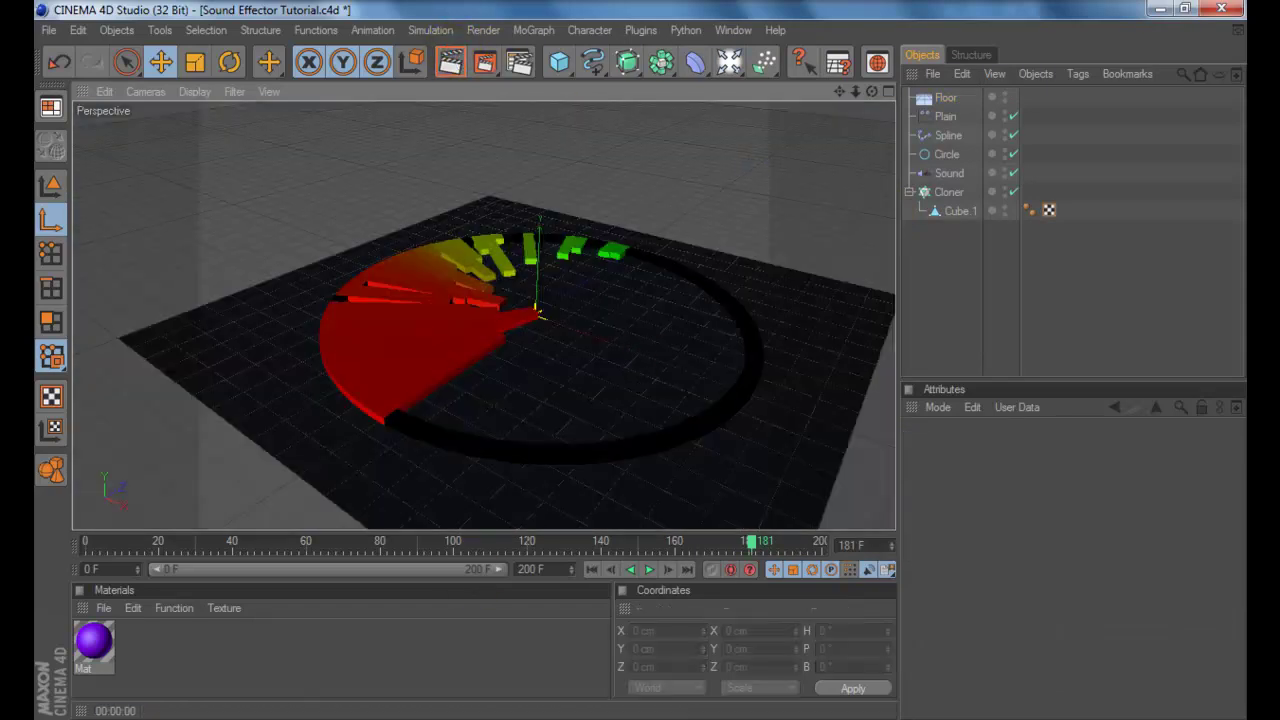
# Switch to Notepad, write "COOL RIGHT?" and clear the note again
pyautogui.hotkey('alt', 'Tab')
pyautogui.write('COOL RIGHT?')
pyautogui.hotkey('ctrl', 'a')
pyautogui.press('BackSpace')
pyautogui.write('YOU CAN ANIMA')
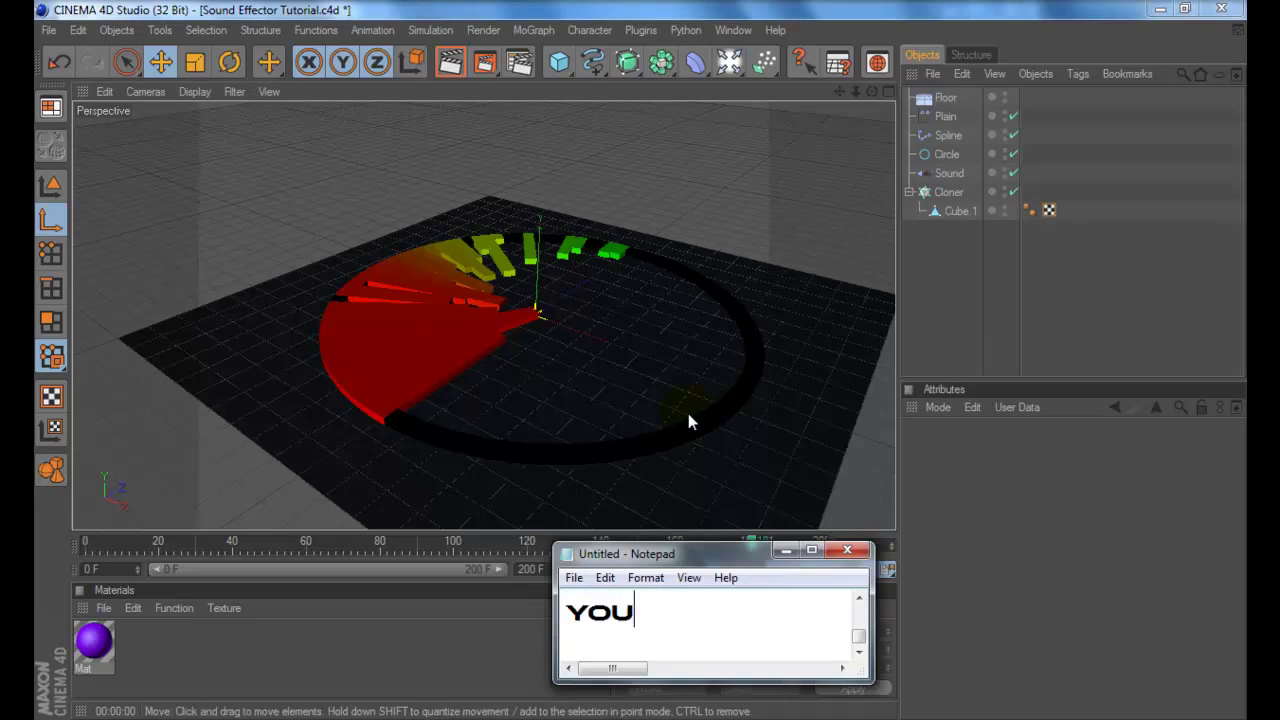
pyautogui.press('BackSpace')
pyautogui.press('BackSpace')
pyautogui.press('BackSpace')
pyautogui.press('BackSpace')
pyautogui.press('BackSpace')
pyautogui.press('BackSpace')
pyautogui.press('BackSpace')
pyautogui.press('BackSpace')
pyautogui.press('BackSpace')
pyautogui.press('BackSpace')
pyautogui.press('BackSpace')
pyautogui.press('BackSpace')
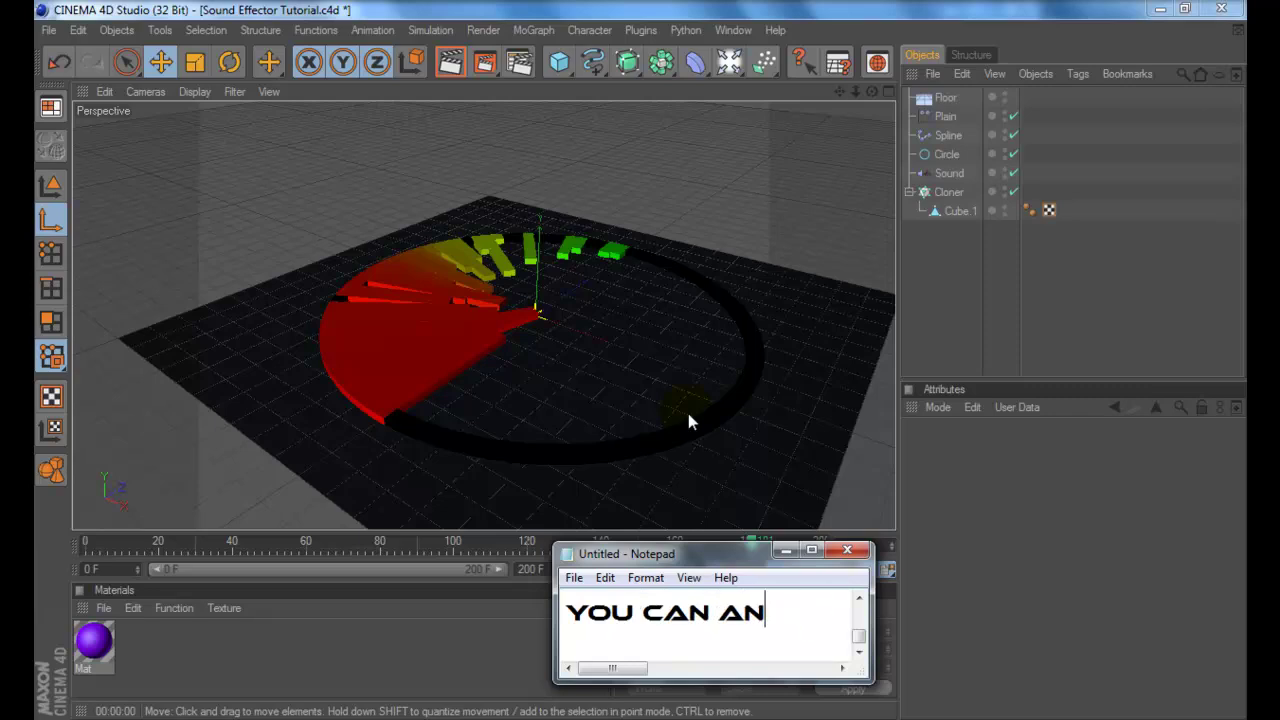
pyautogui.press('BackSpace')
# Write the note "OF COURSE YOU CAN ANIMATE THESE" in Notepad and minimize it
pyautogui.write('OF COURSE')
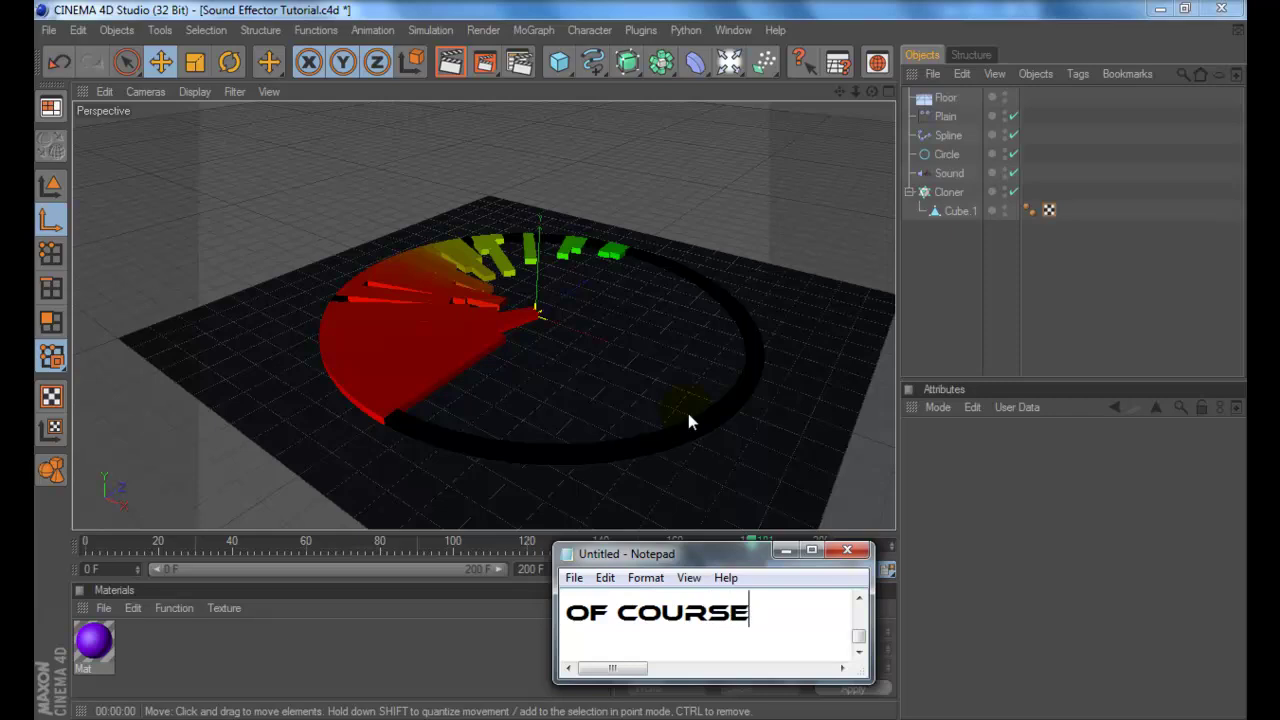
pyautogui.write(' YOU CAN ANIMATI')
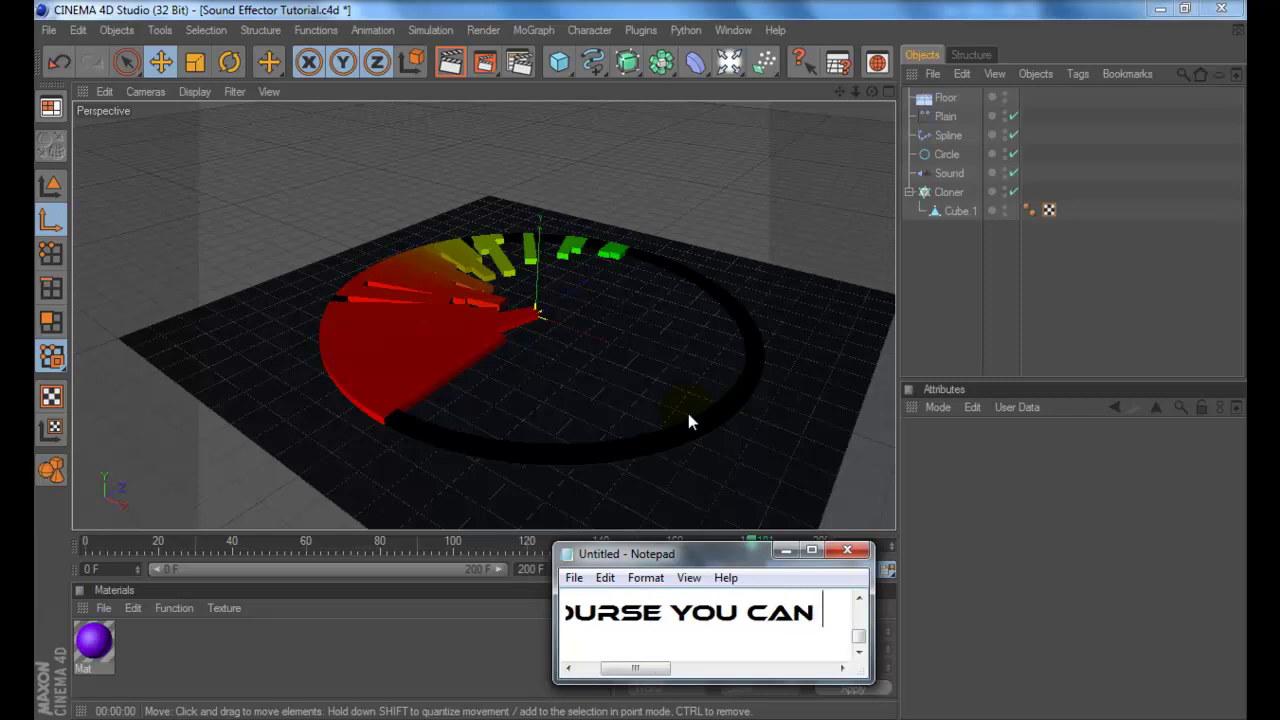
pyautogui.press('BackSpace')
pyautogui.press('BackSpace')
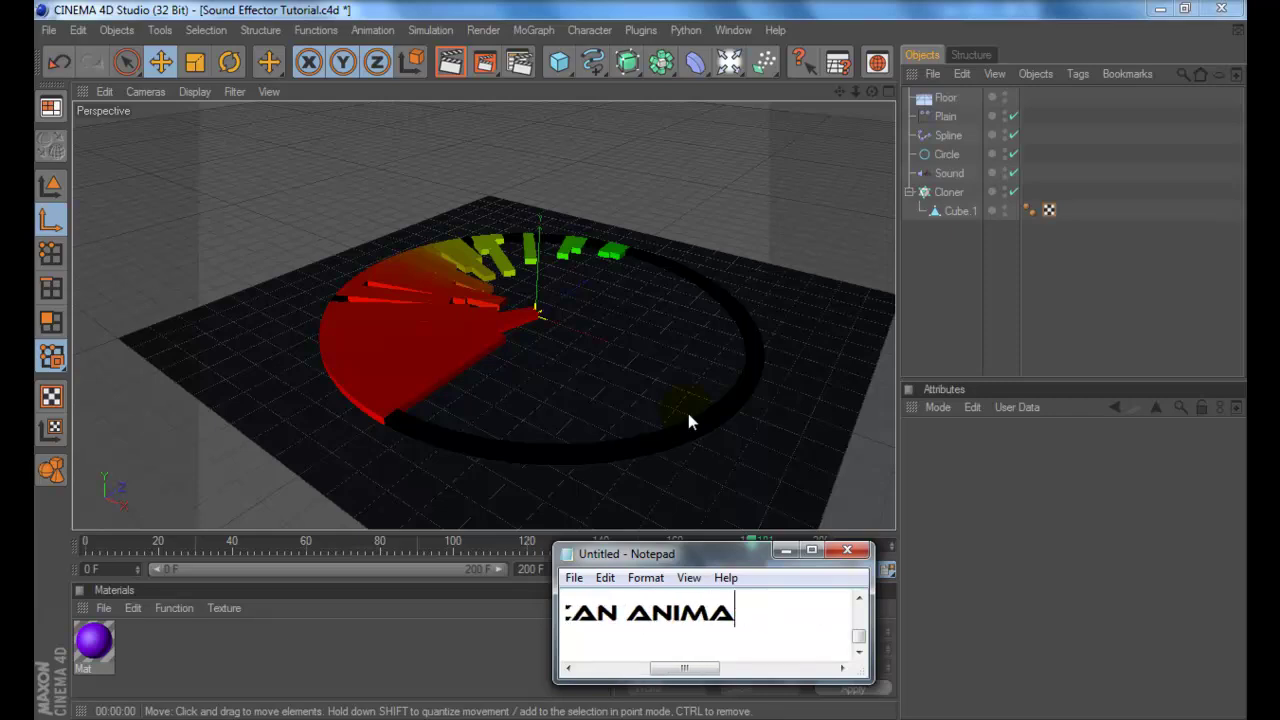
pyautogui.write('TE THESE')
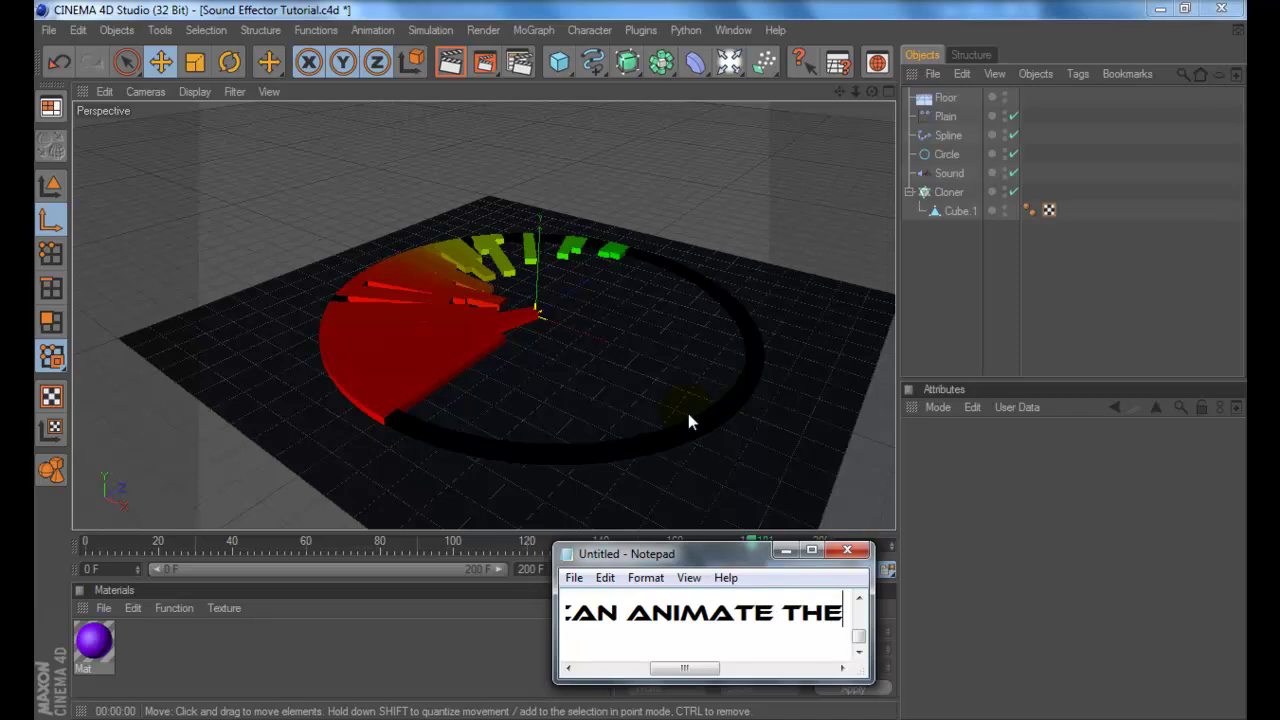
pyautogui.click(786, 549)
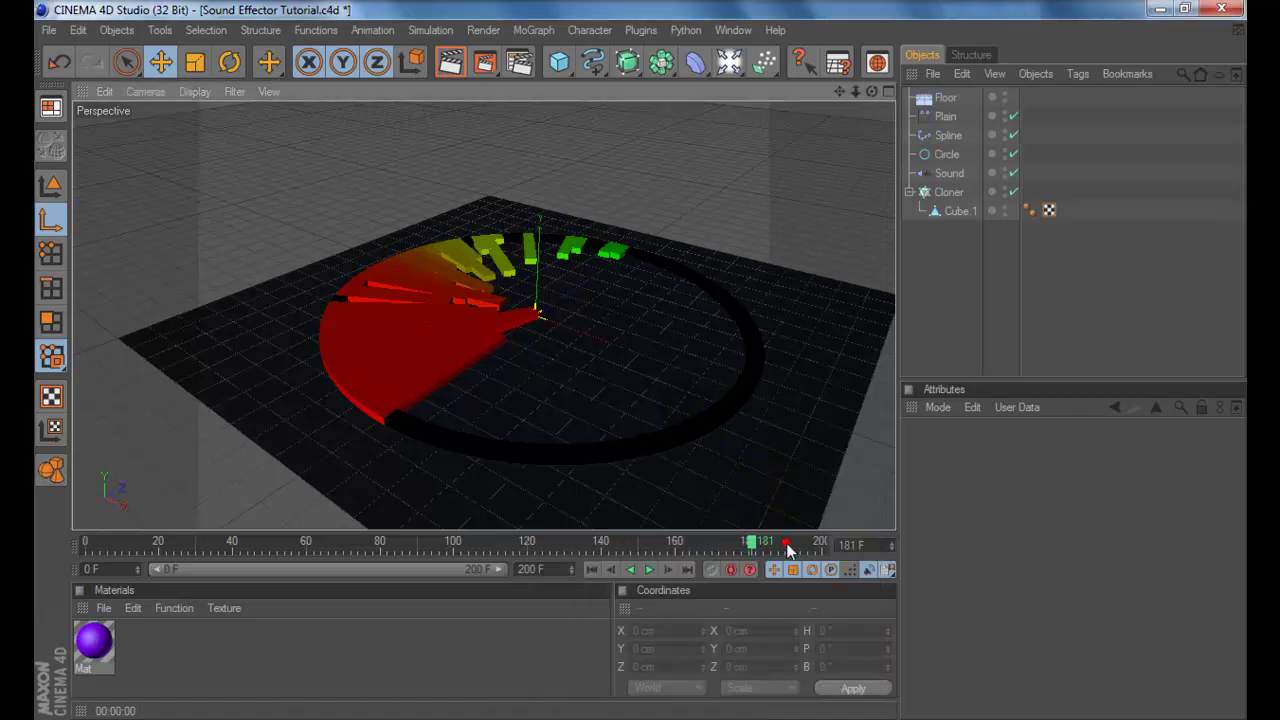
# Keyframe the Plain effector's R.B rotation at 0° on frame 80
pyautogui.click(942, 117)
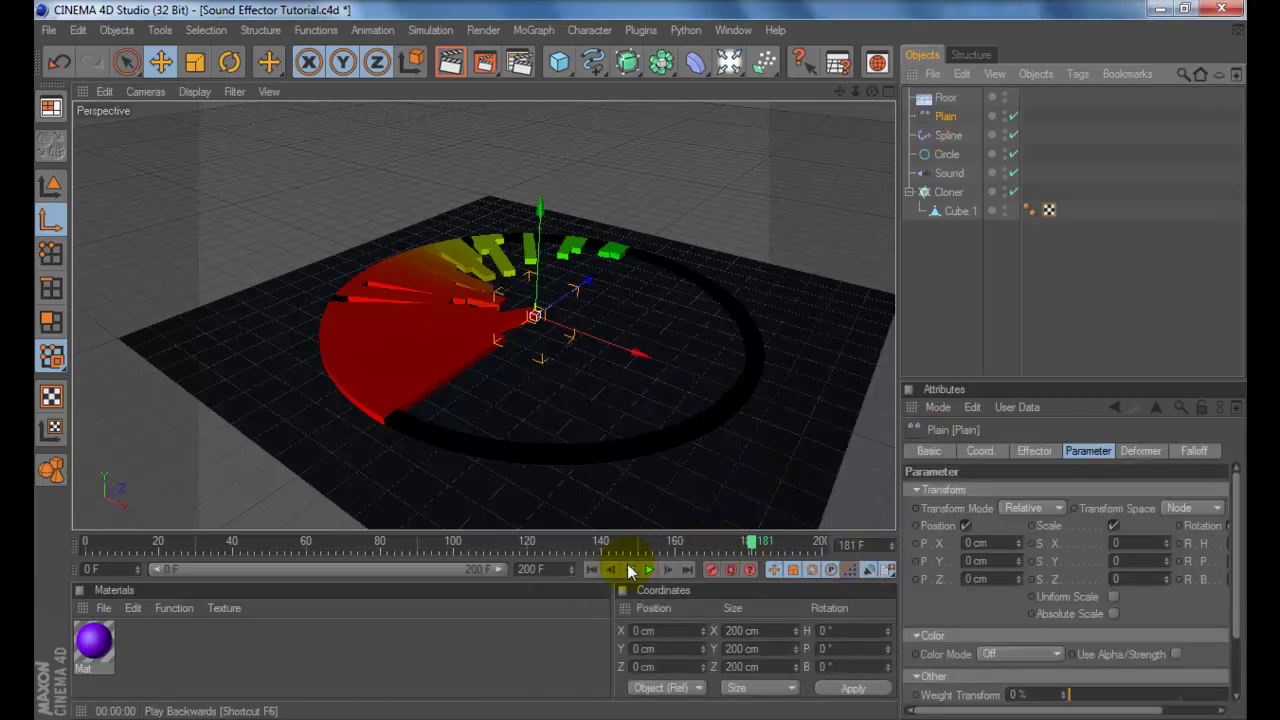
pyautogui.click(380, 546)
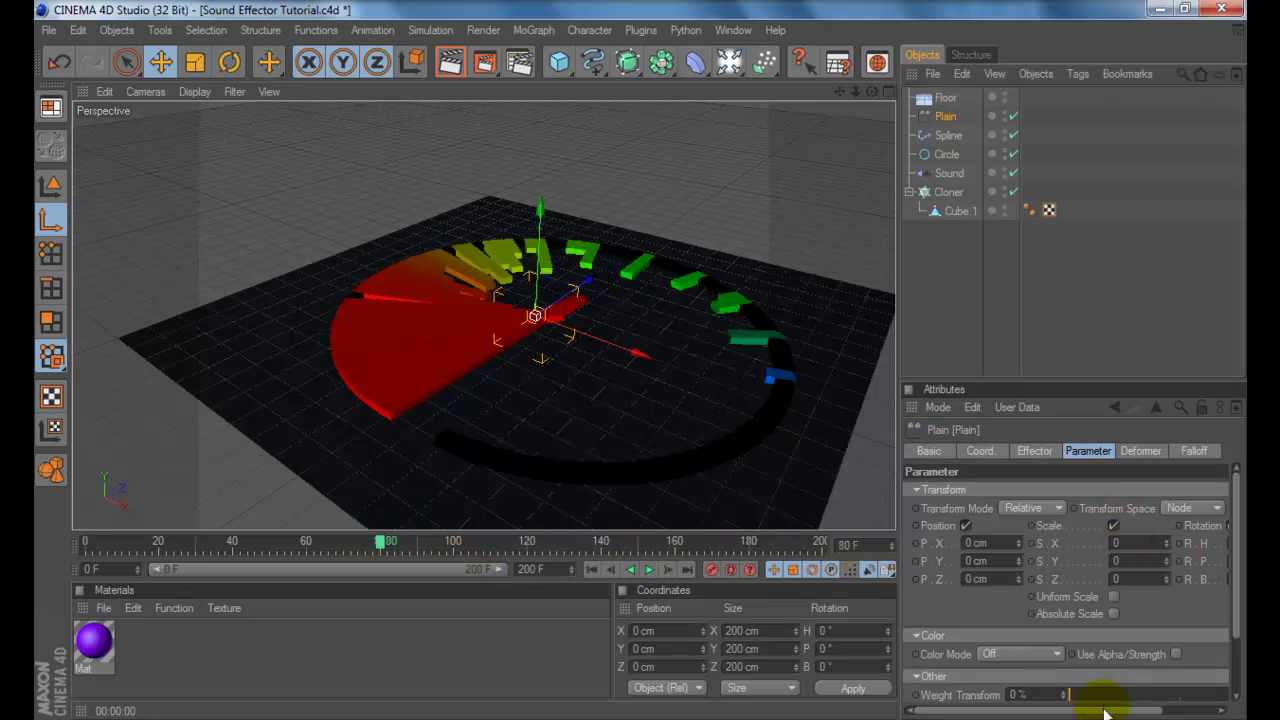
pyautogui.moveTo(1105, 712); pyautogui.dragTo(1150, 712)
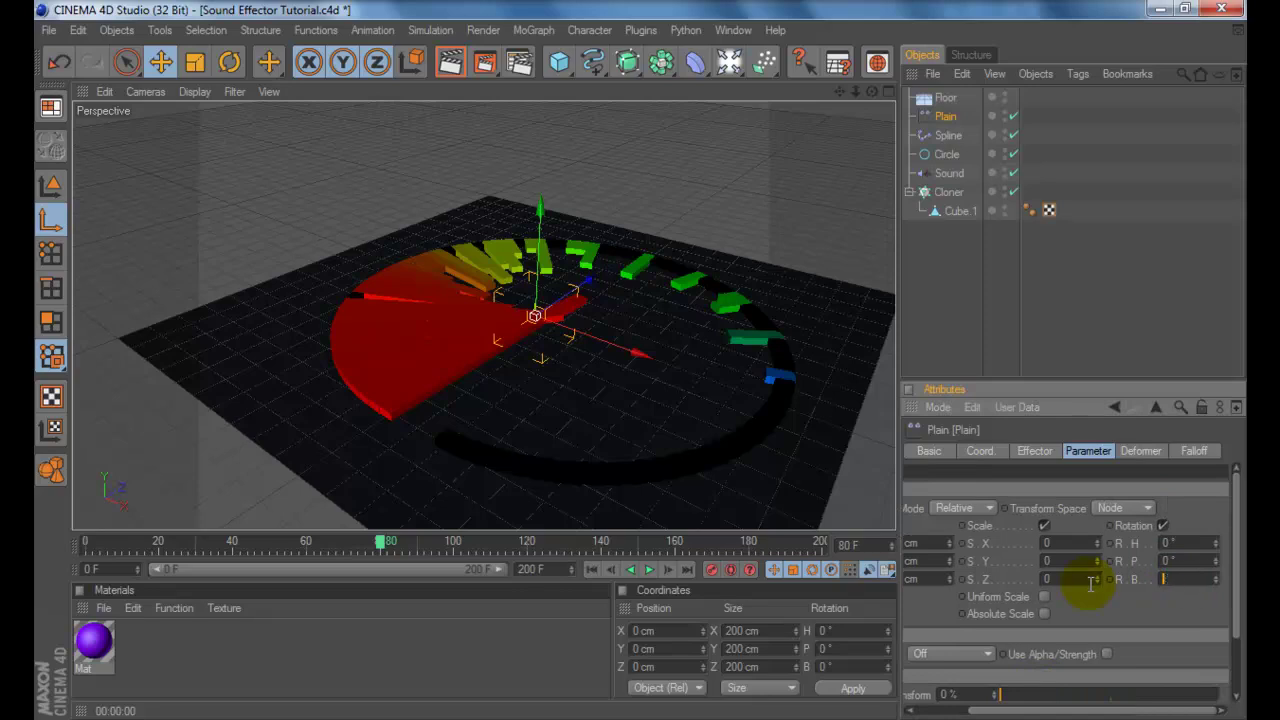
pyautogui.press('Return')
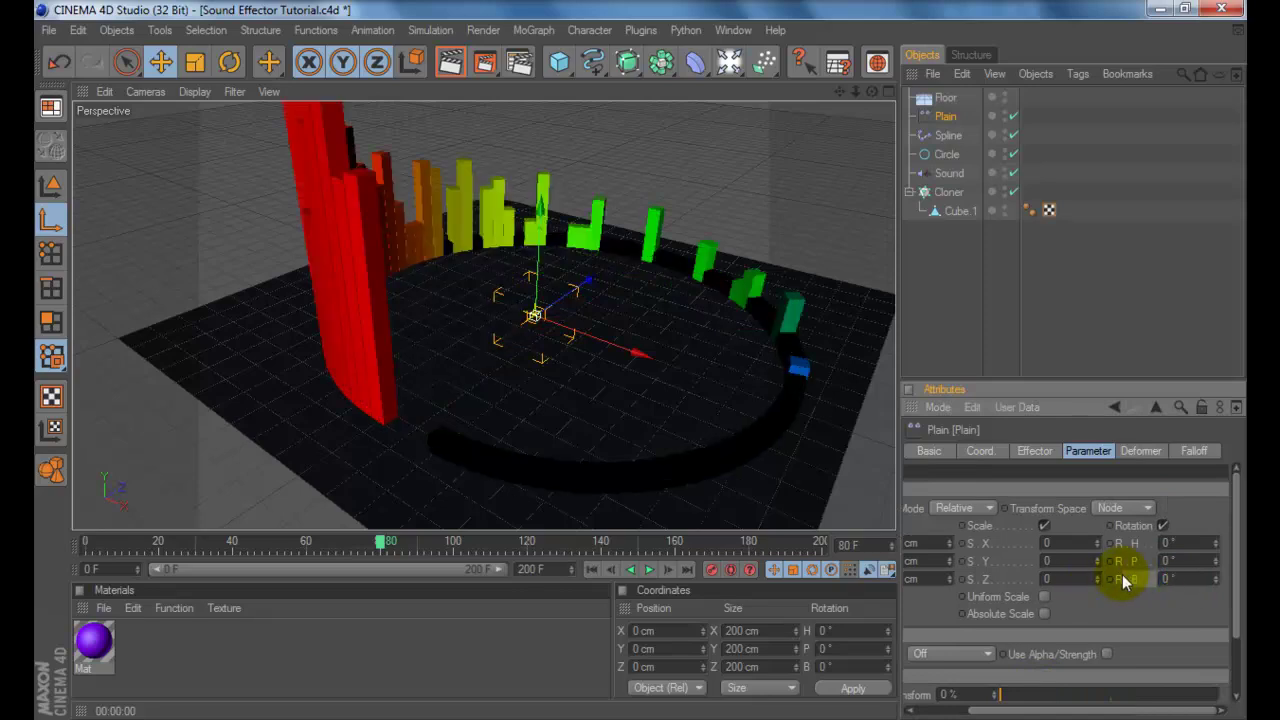
# Keyframe the Plain effector's R.B rotation at 90° on frame 164 and play the animation from about frame 10
pyautogui.click(688, 548)
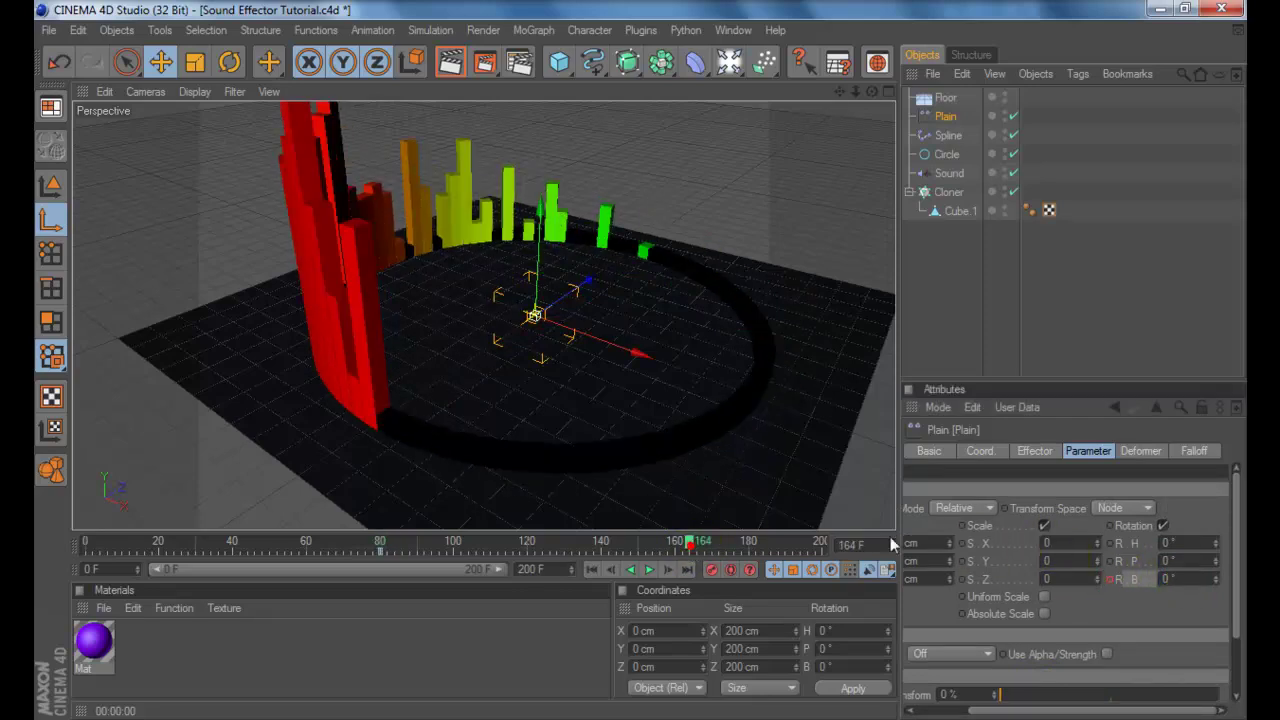
pyautogui.click(1190, 577)
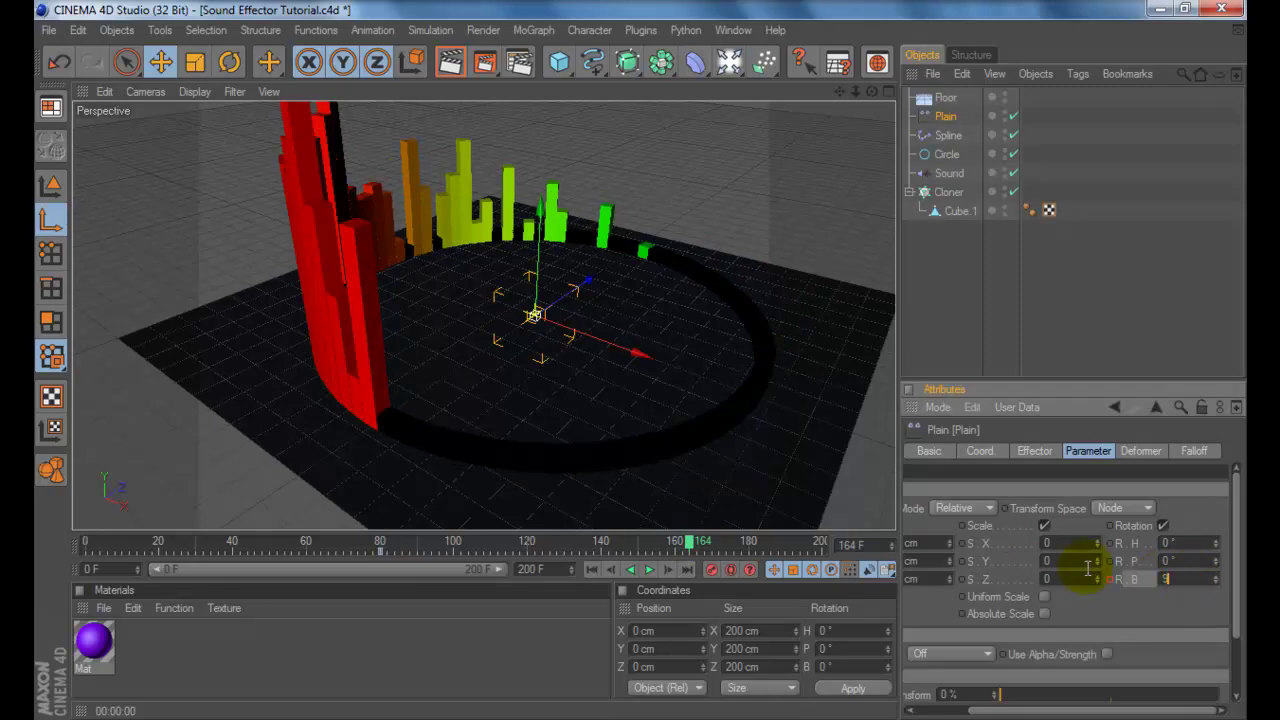
pyautogui.write('90')
pyautogui.press('Return')
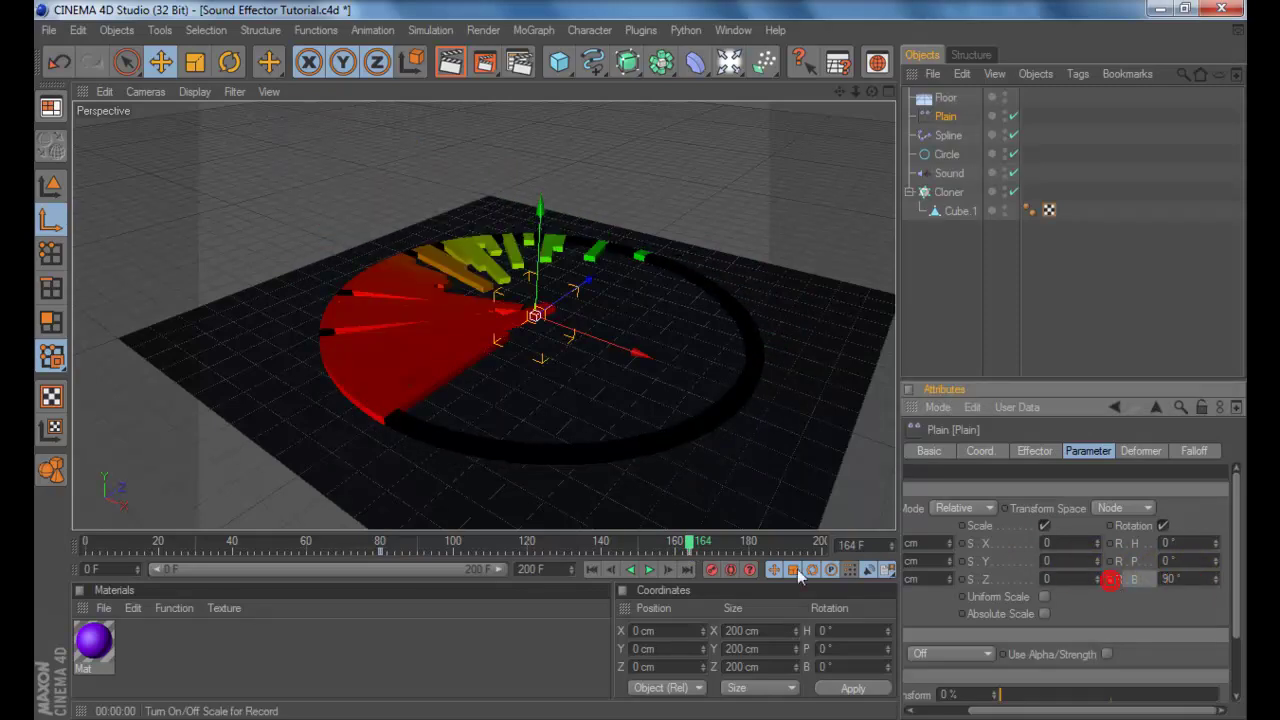
pyautogui.moveTo(155, 545); pyautogui.dragTo(130, 549)
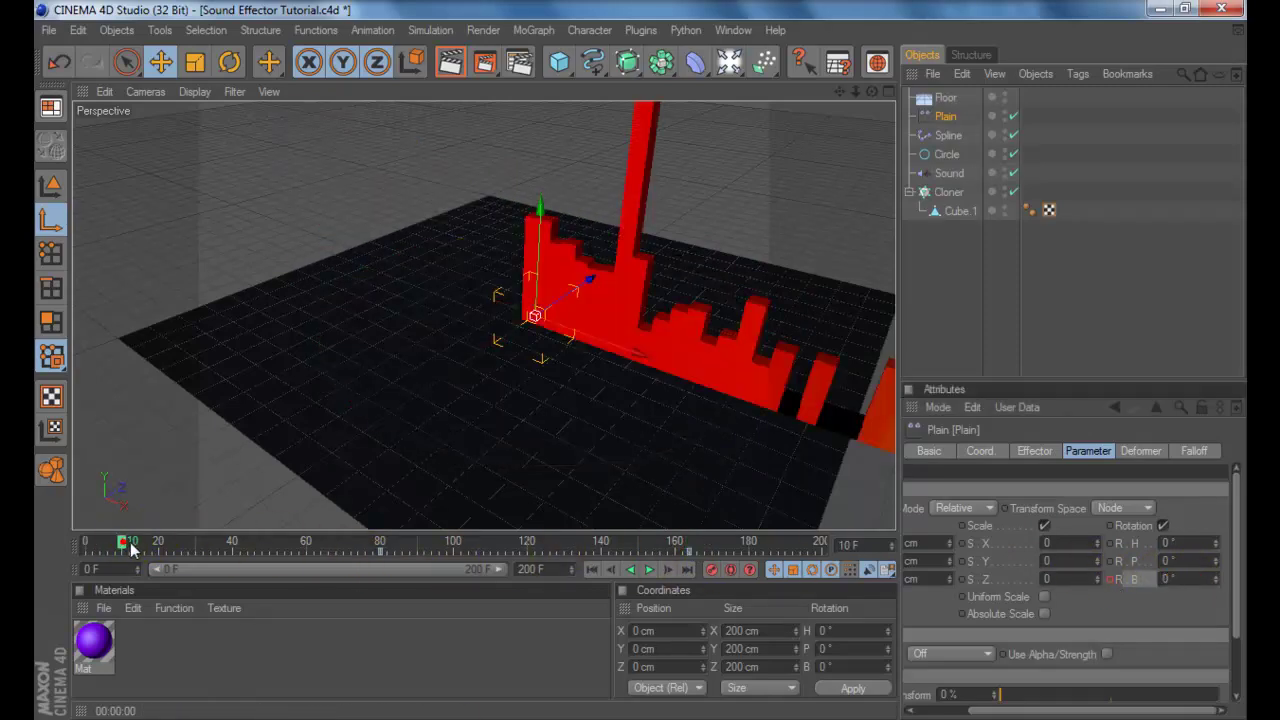
pyautogui.click(652, 570)
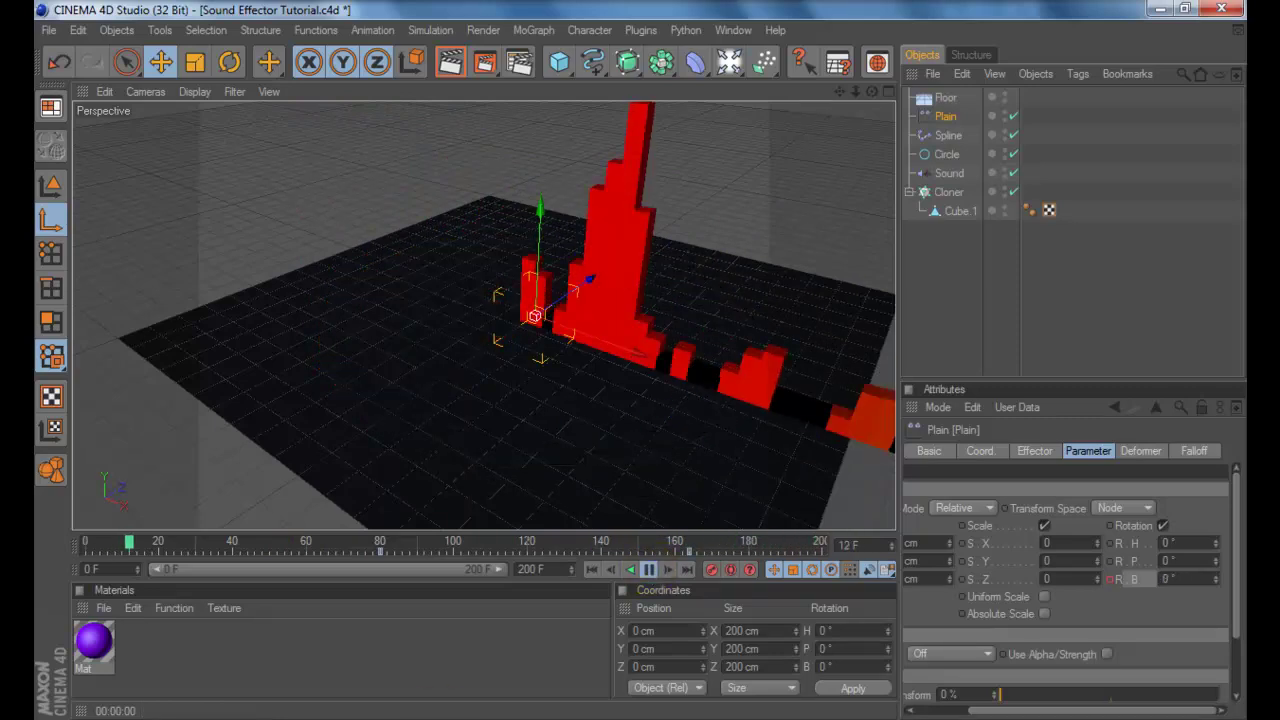
# Switch to Notepad, write "SEE? EASY. YOU CAN ALSO CHANGE COLOR" and return to Cinema 4D to reveal the Plain effector's color settings
pyautogui.click(440, 716)
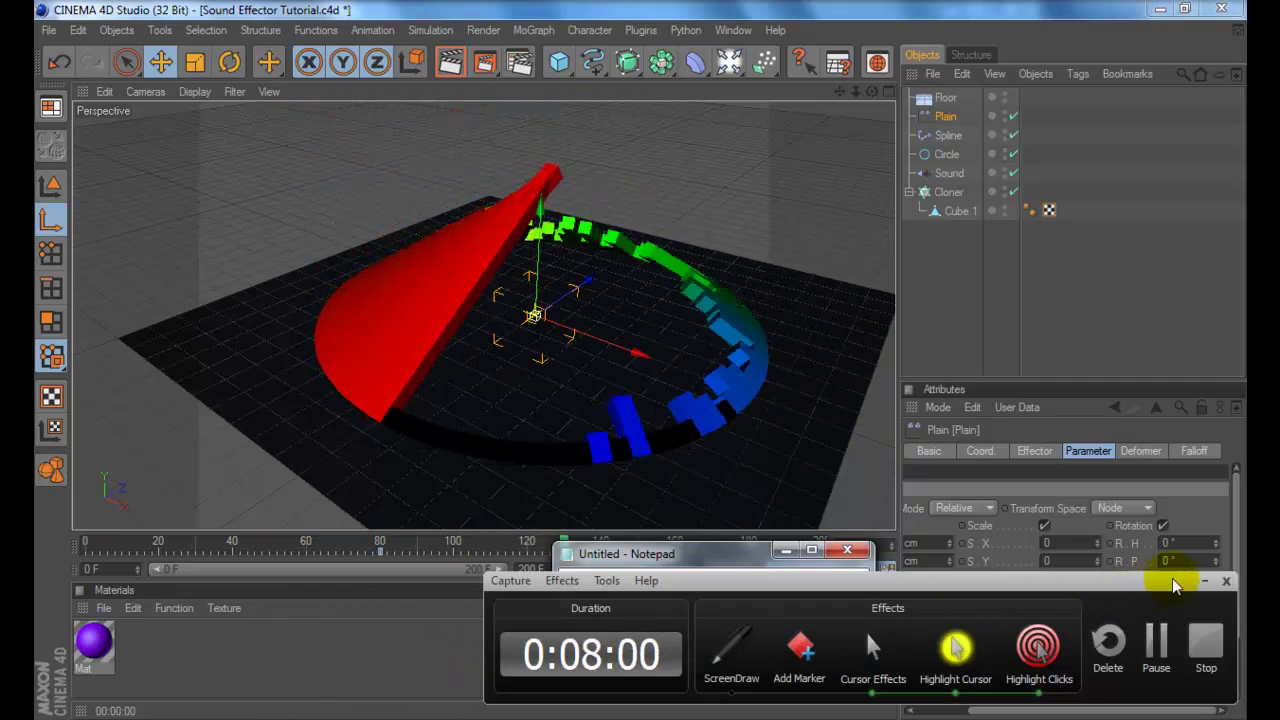
pyautogui.moveTo(727, 672); pyautogui.dragTo(613, 668)
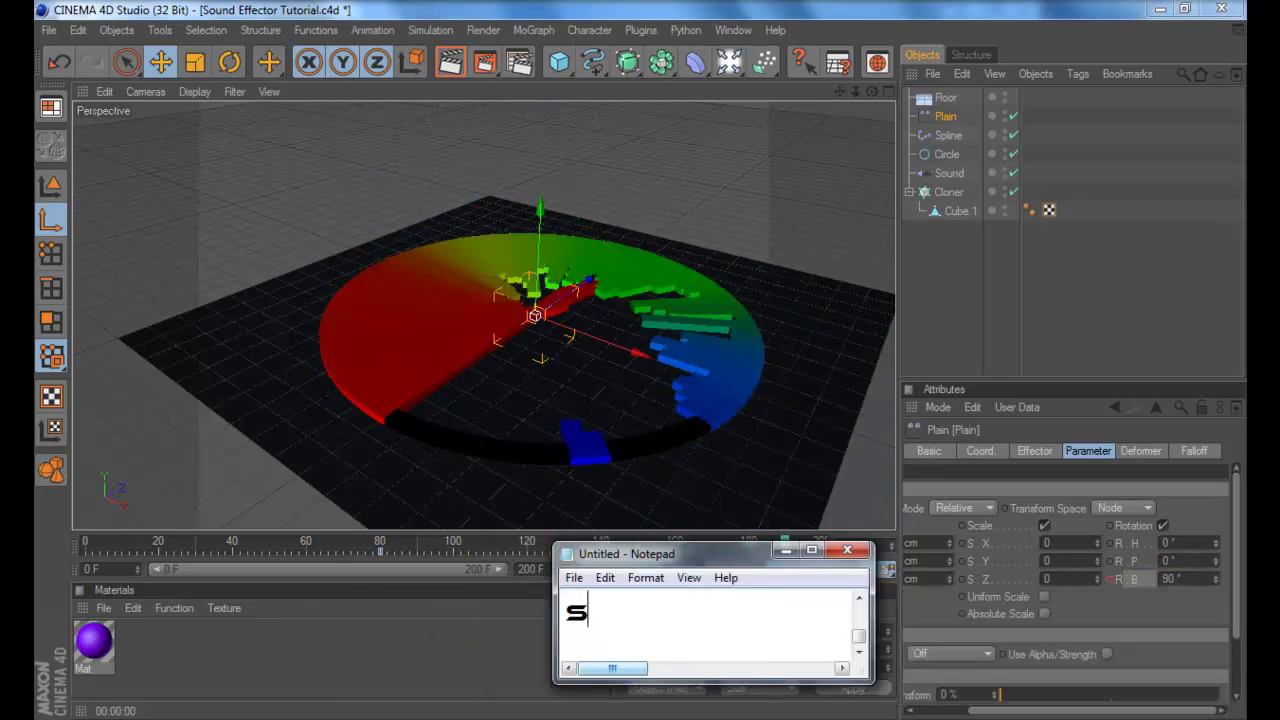
pyautogui.press('BackSpace')
pyautogui.write('E?')
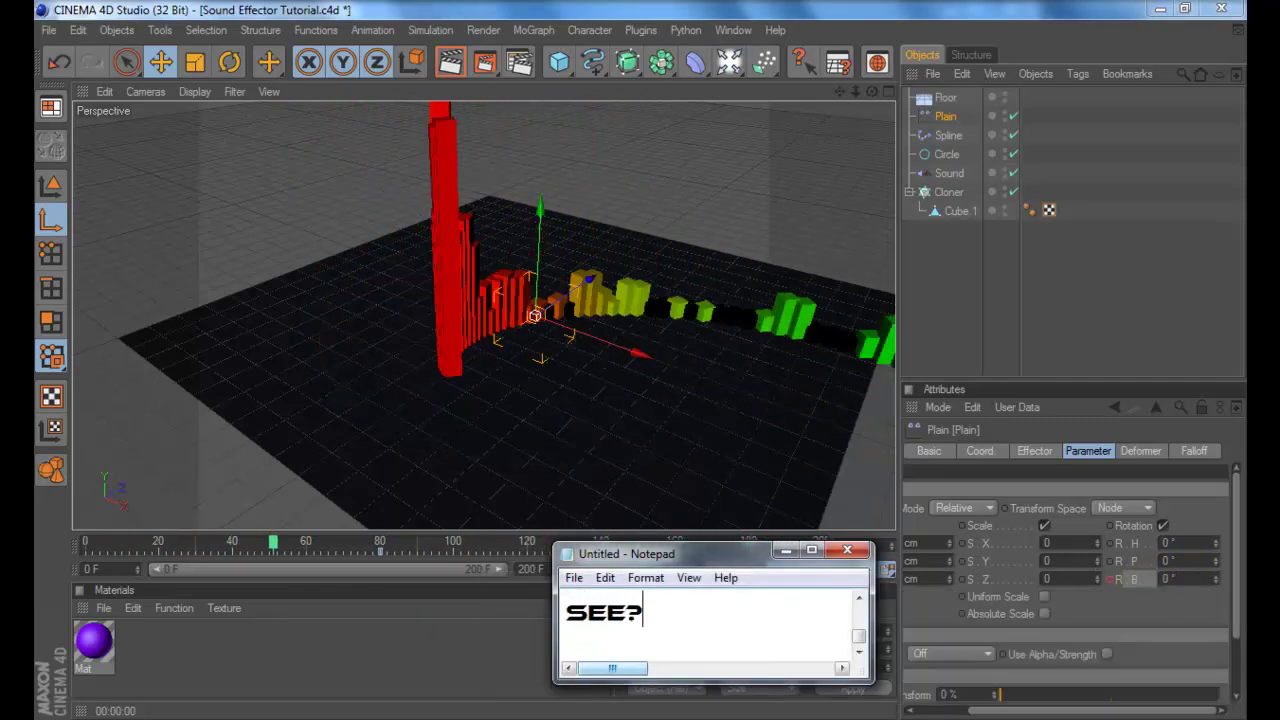
pyautogui.write(' EASY/')
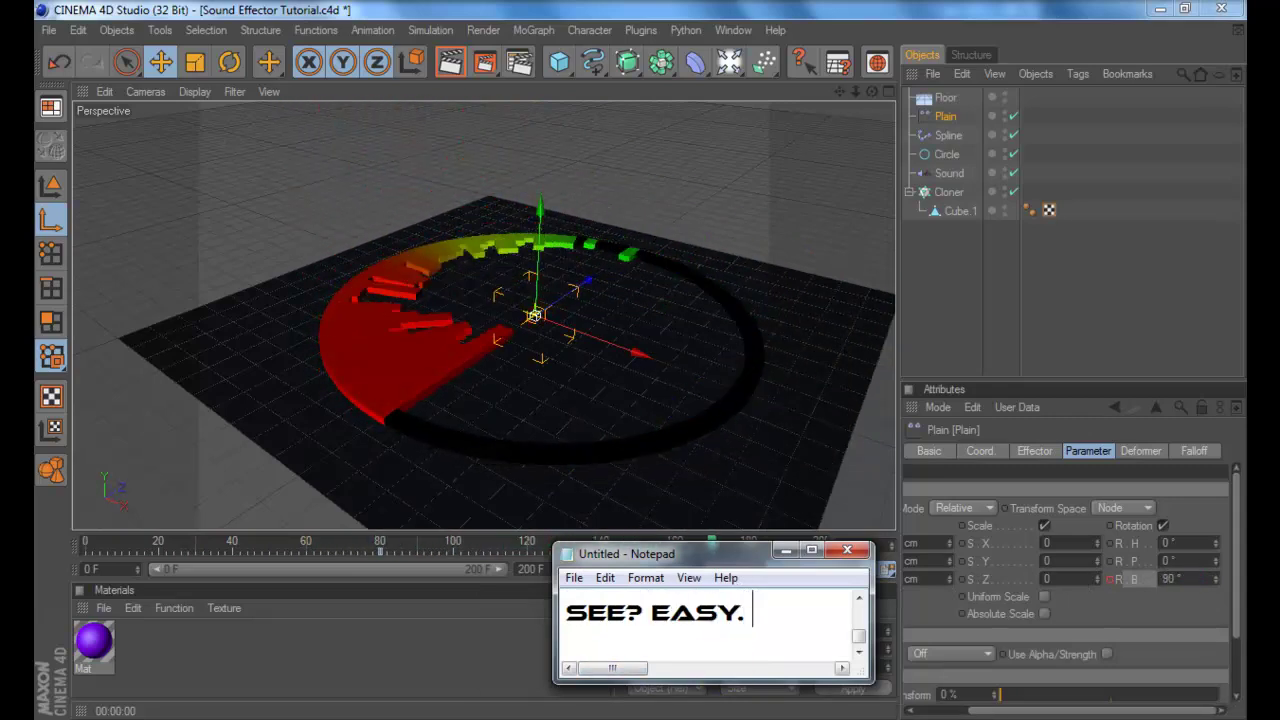
pyautogui.write(' YOU CAN')
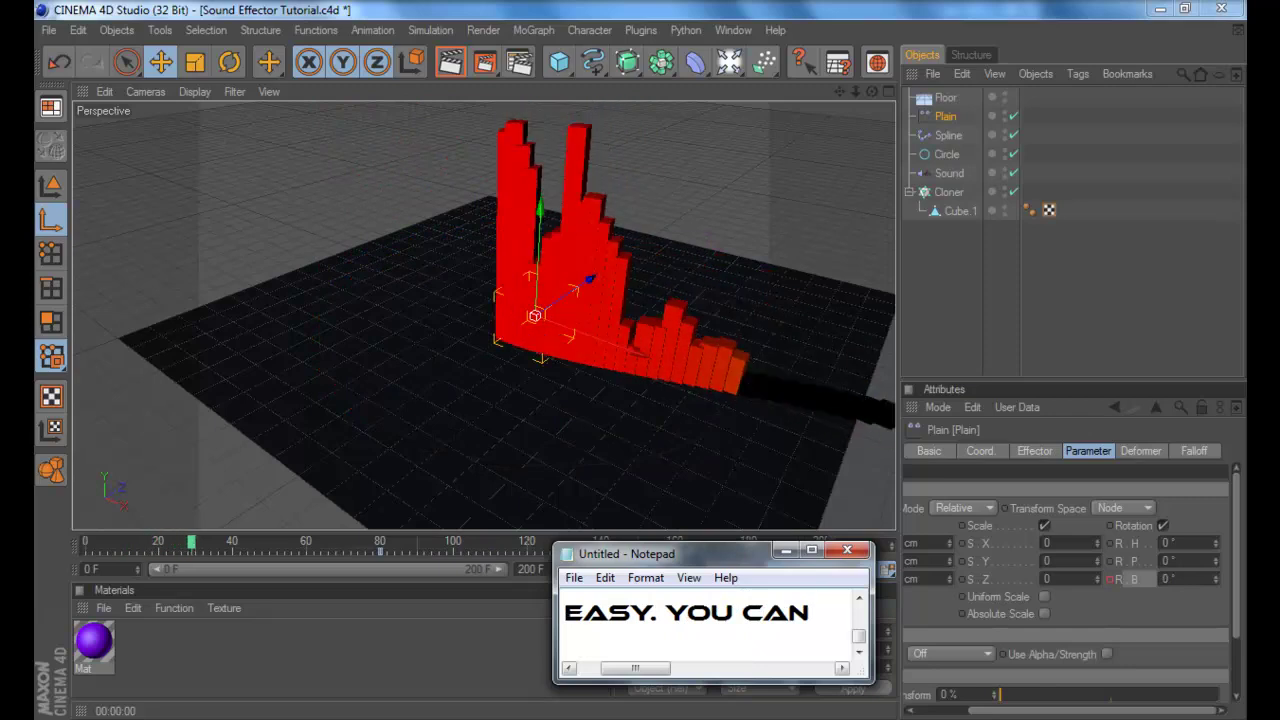
pyautogui.write(' ALSO CHANGE ')
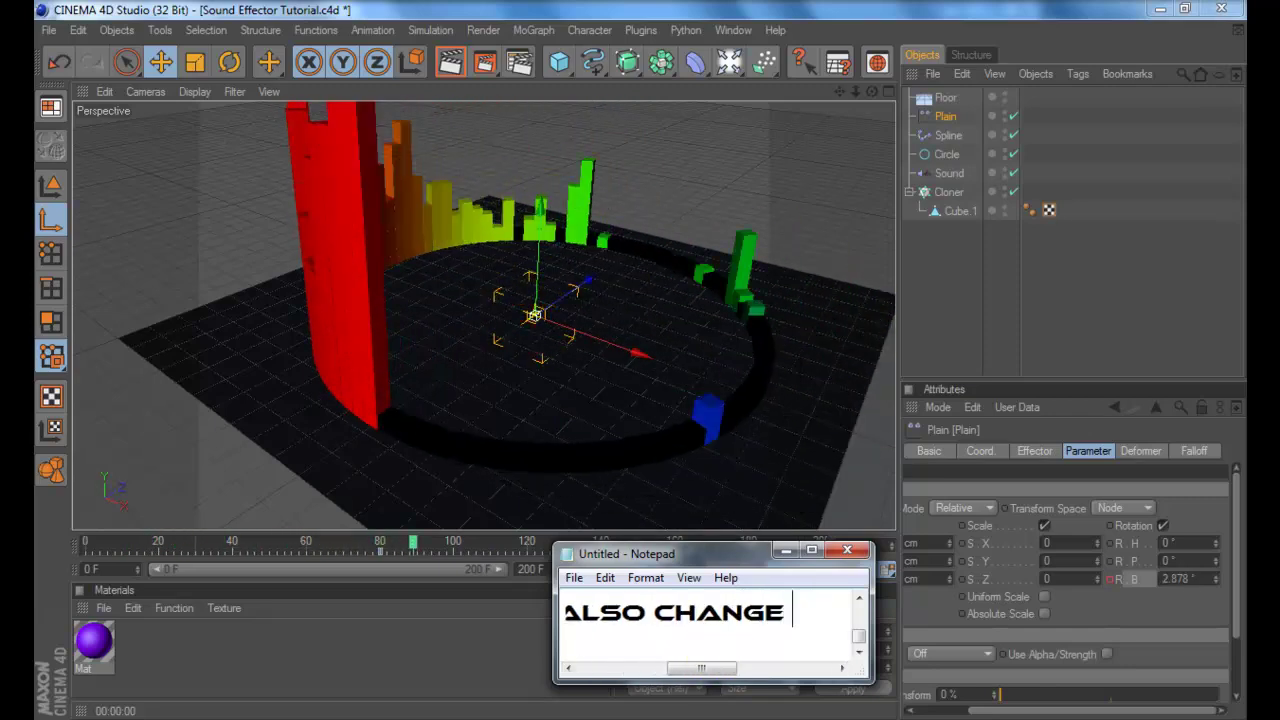
pyautogui.write('COLOR')
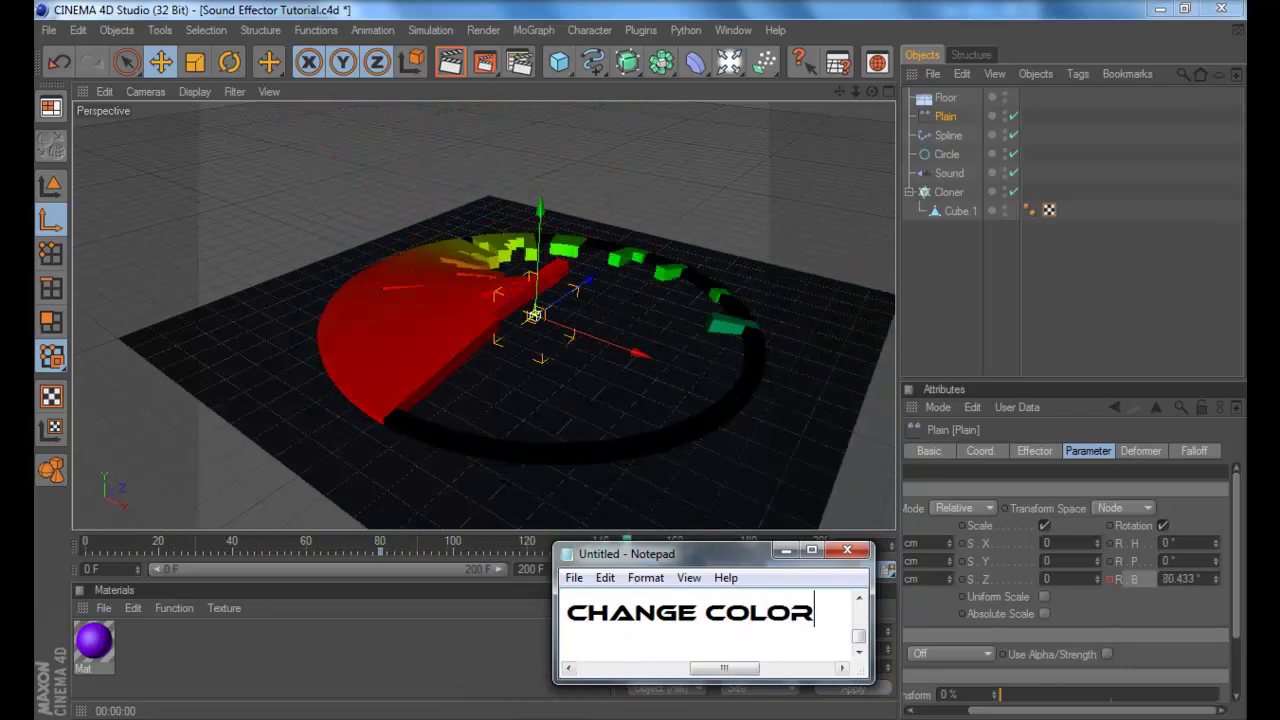
pyautogui.click(478, 717)
pyautogui.click(1156, 642)
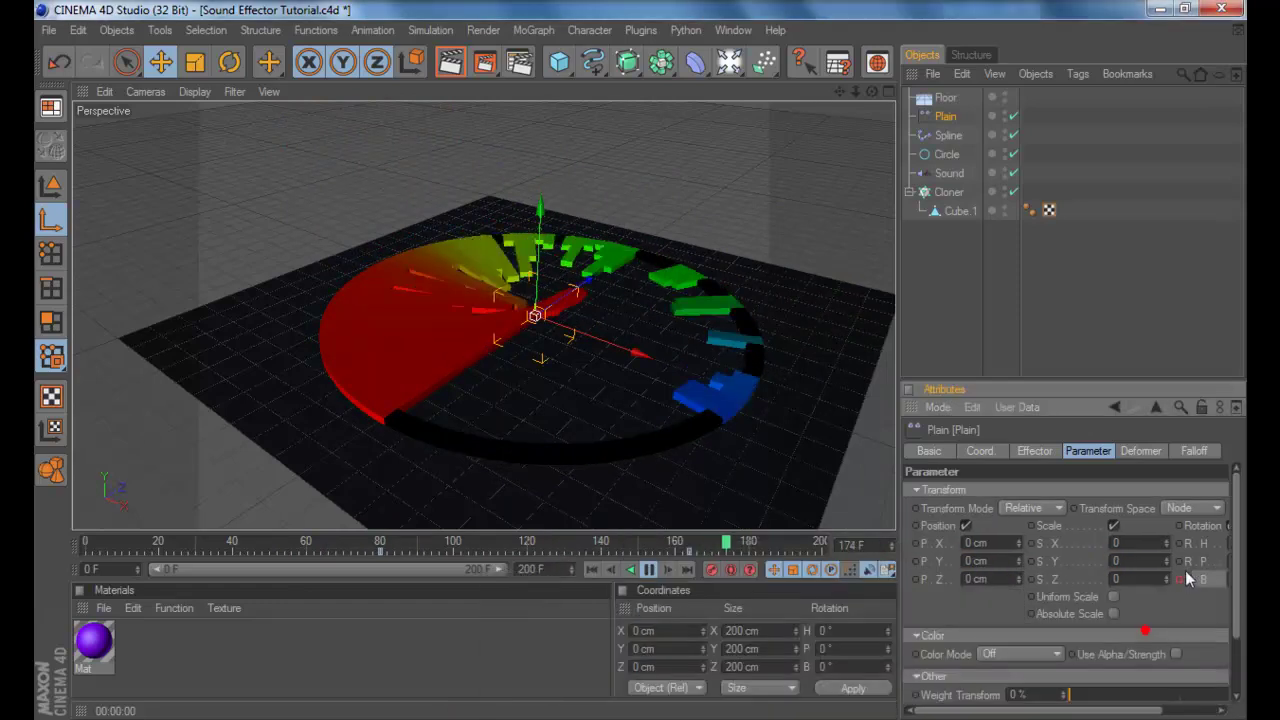
# Switch to Notepad and write "WATCH" below the previous note after several line breaks
pyautogui.hotkey('alt', 'Tab')
pyautogui.press('Return')
pyautogui.press('Return')
pyautogui.press('Return')
pyautogui.press('Return')
pyautogui.press('Return')
pyautogui.write('WATCH')
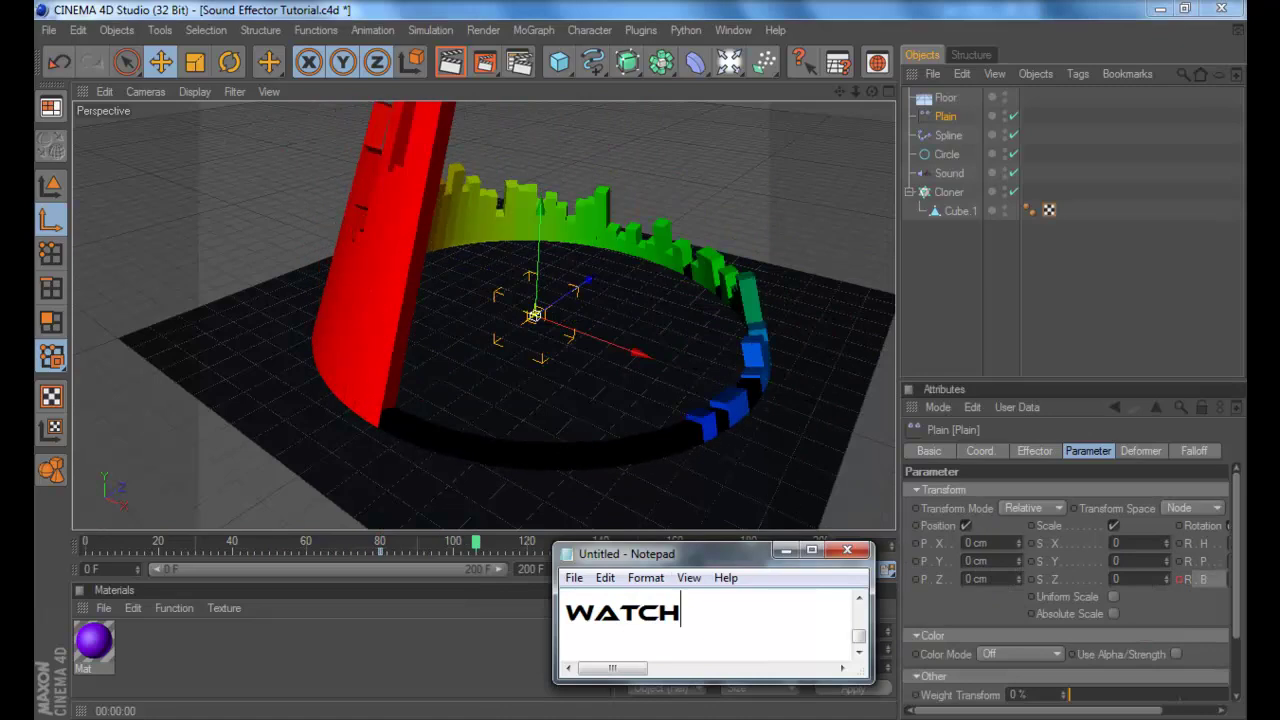
# Set the Plain effector's Color Mode to On in Cinema 4D
pyautogui.click(1049, 656)
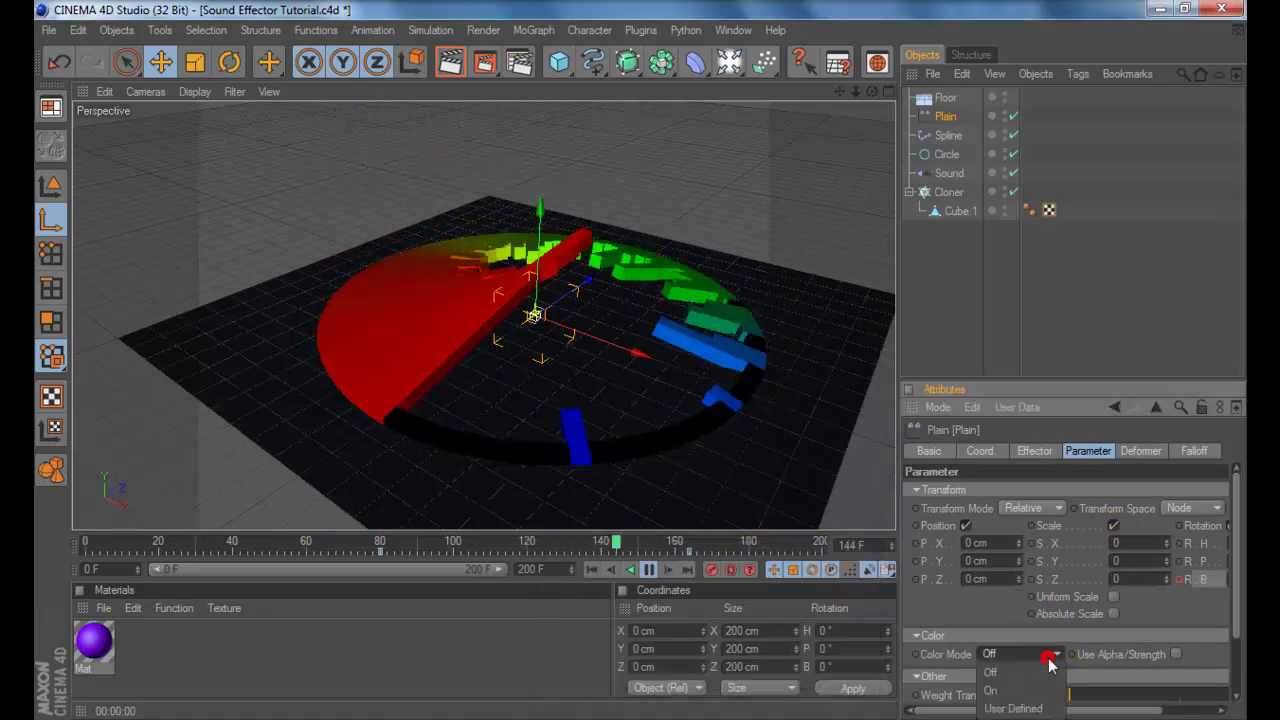
pyautogui.click(1025, 690)
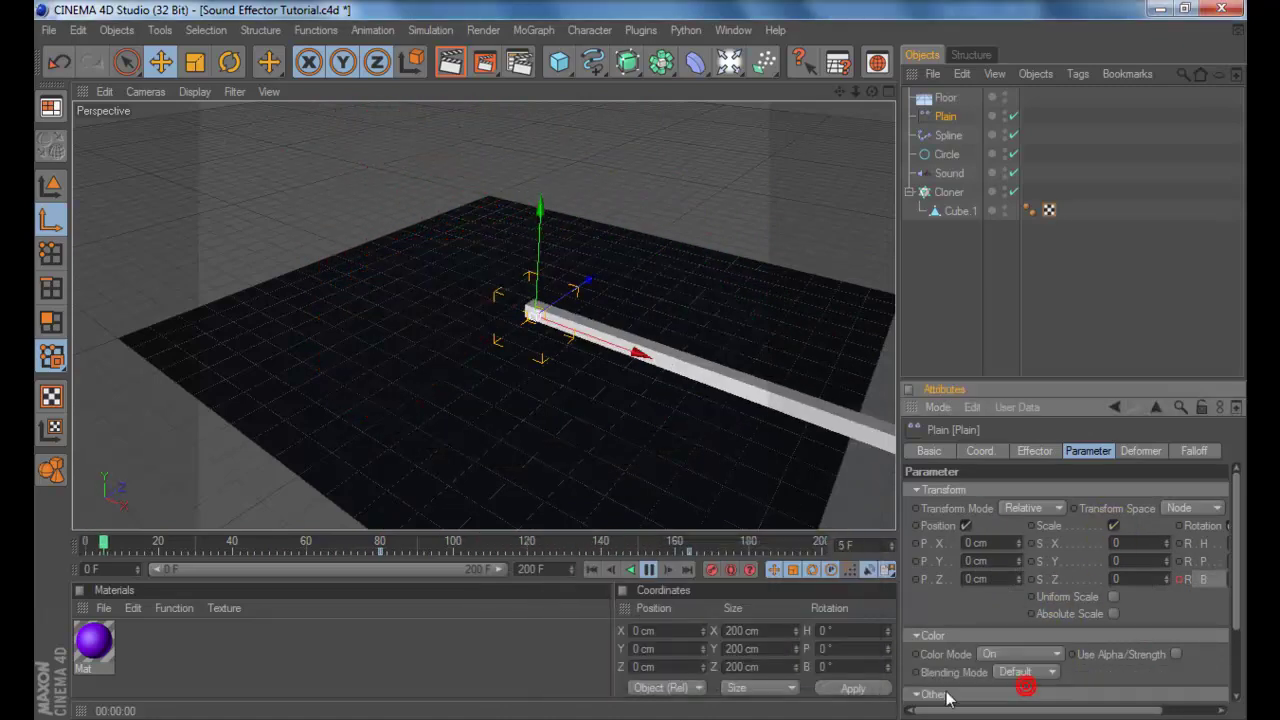
# Switch to Notepad and replace "WATCH" with "IF YOU CLICK COLOR MODE TO ON"
pyautogui.hotkey('alt', 'Tab')
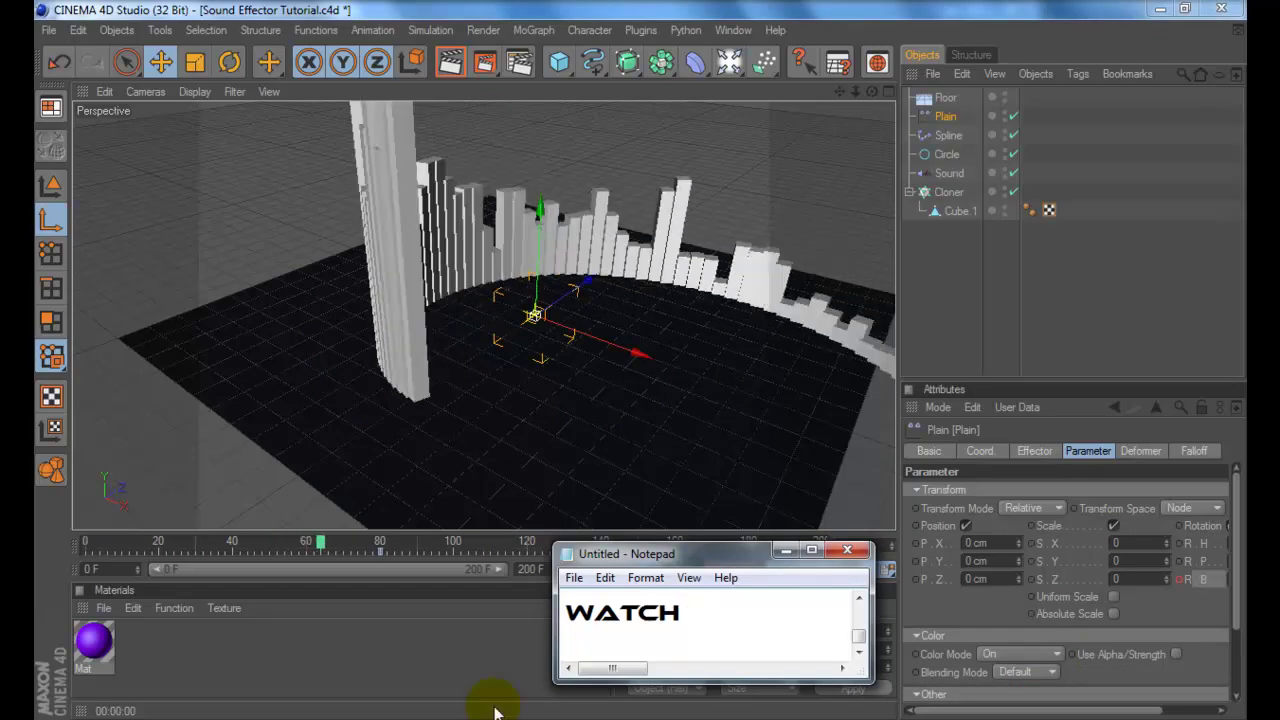
pyautogui.press('BackSpace')
pyautogui.press('BackSpace')
pyautogui.press('BackSpace')
pyautogui.press('BackSpace')
pyautogui.press('BackSpace')
pyautogui.write('IF YOU ')
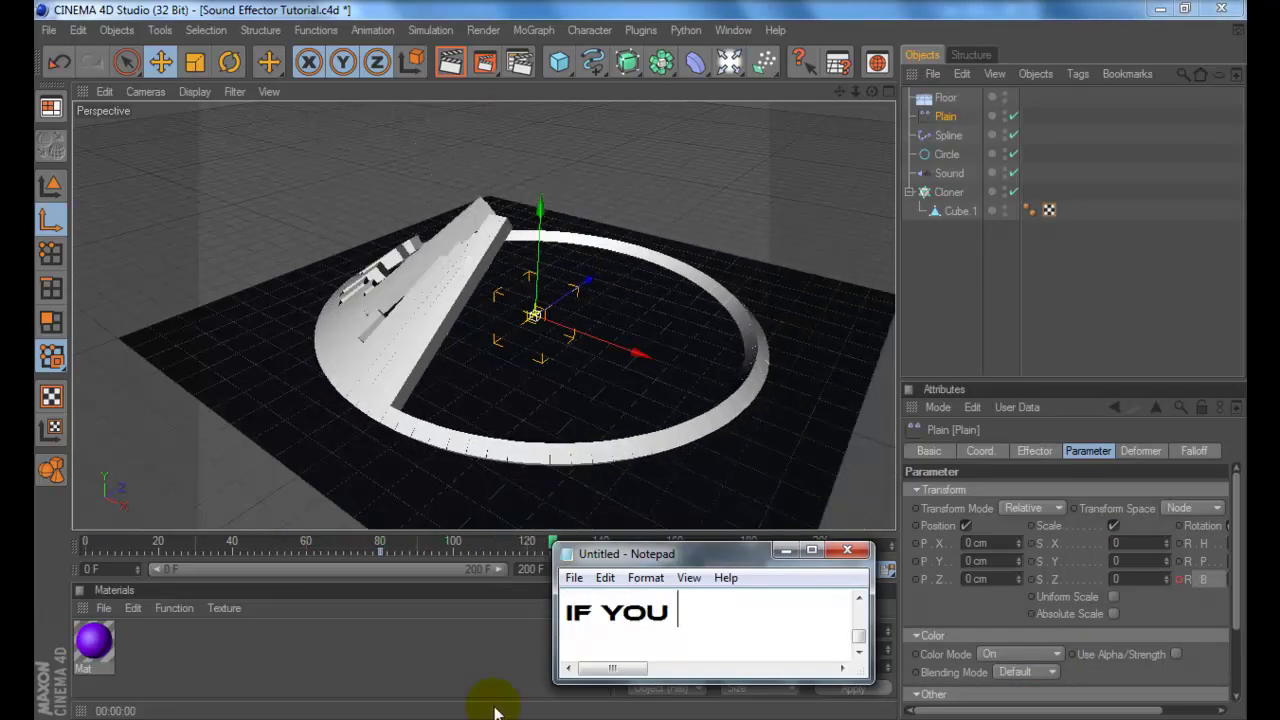
pyautogui.write('CLICK COLOR MODER')
pyautogui.press('BackSpace')
pyautogui.press('BackSpace')
pyautogui.write('E TO ON')
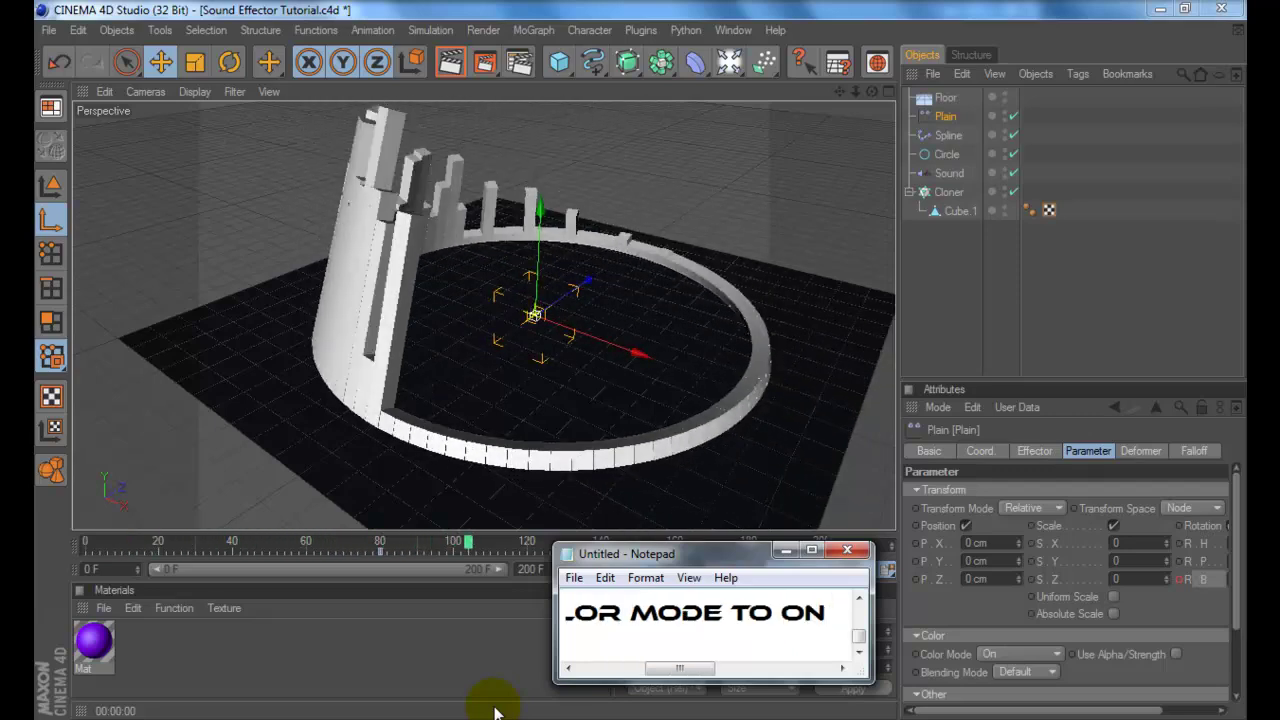
# Continue the Color Mode note with ", IT DEFAULTS TO WHITE"
pyautogui.write(', IT DEFAULTS TO')
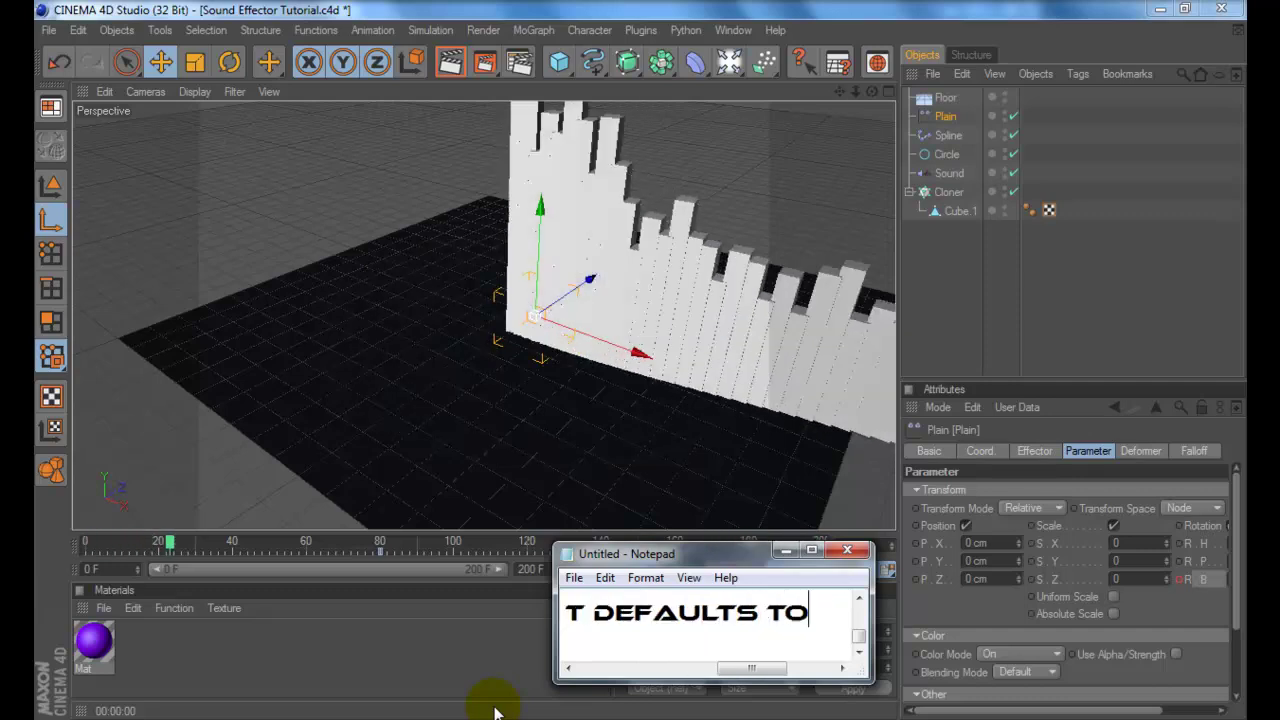
pyautogui.write(' WHAIT')
pyautogui.press('BackSpace')
pyautogui.press('BackSpace')
pyautogui.press('BackSpace')
pyautogui.write('ITE')
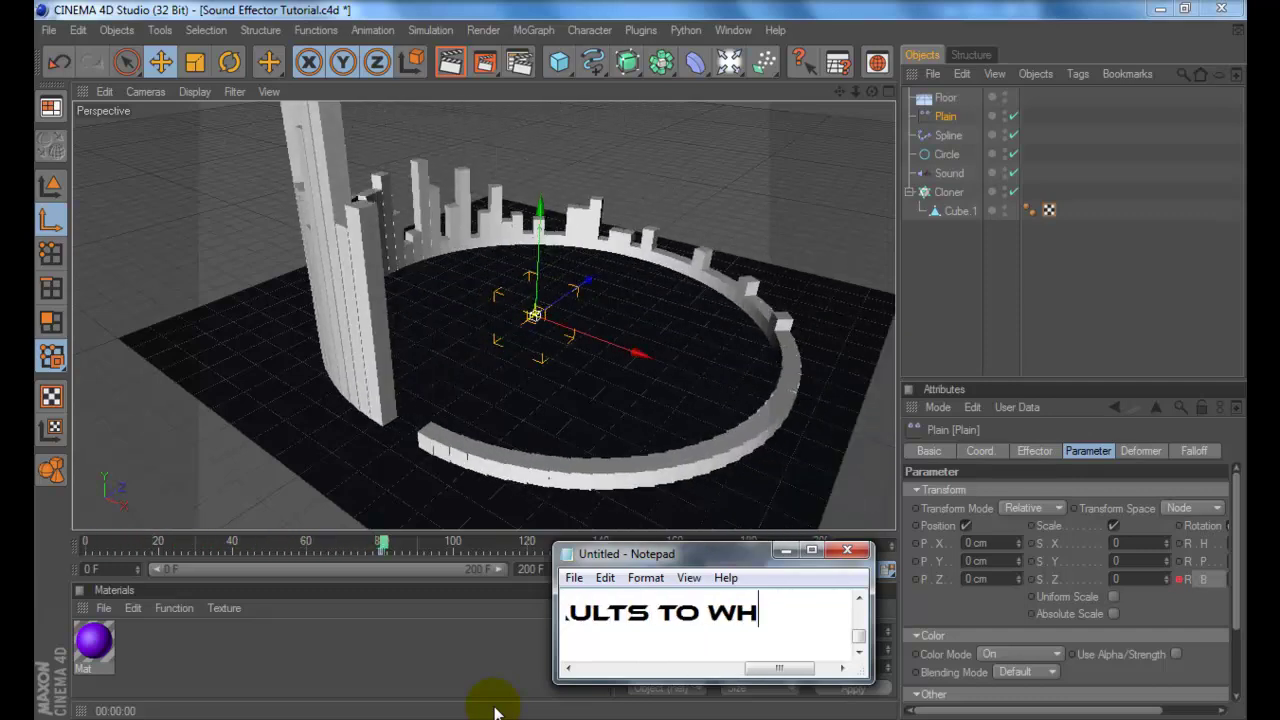
# Start a new line in the note and write "BUT IF YOU CLLICK USER DEFINED THEN"
pyautogui.press('Return')
pyautogui.write('BUT')
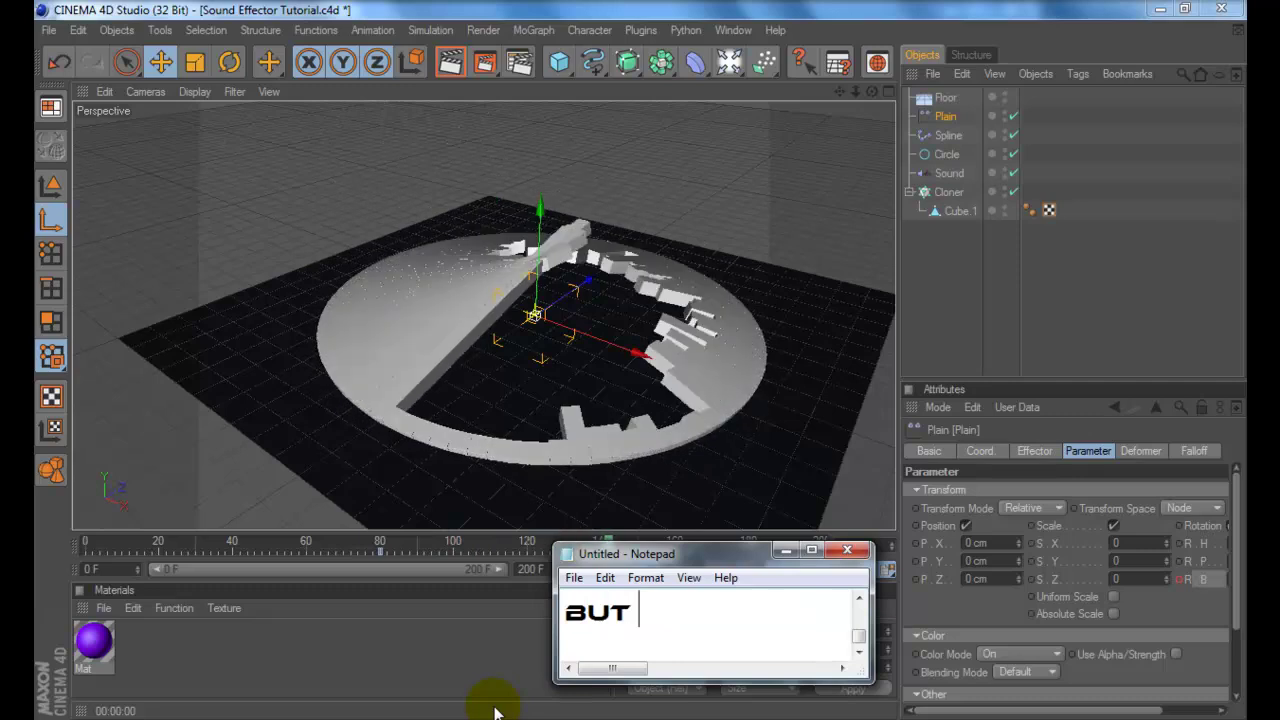
pyautogui.write(' IF YOU CLLICK US')
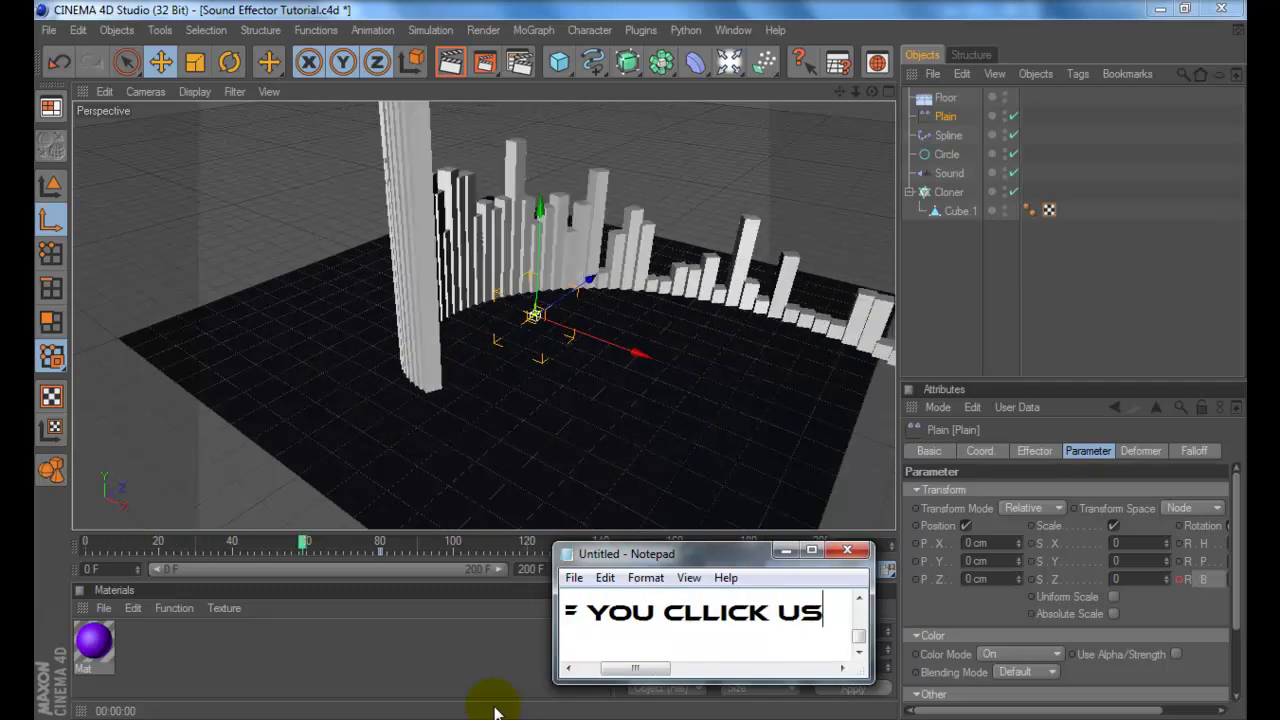
pyautogui.write('ER DEFINE')
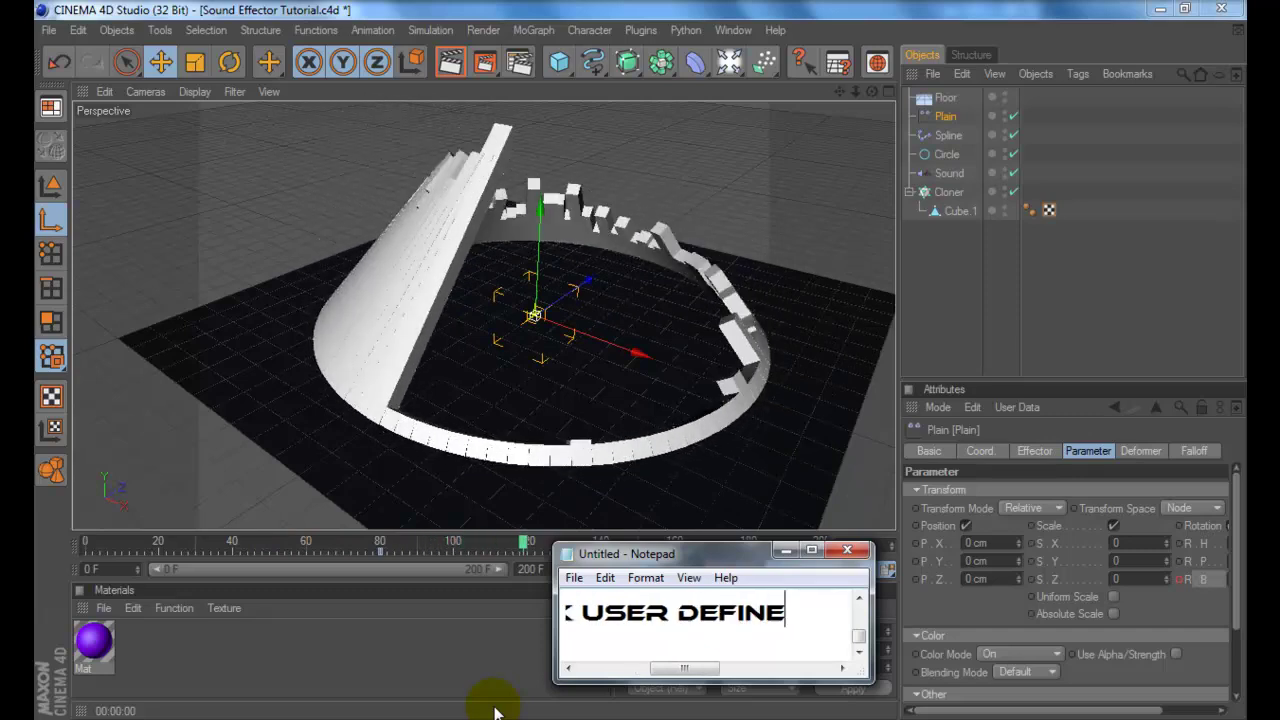
pyautogui.write('D THEN T')
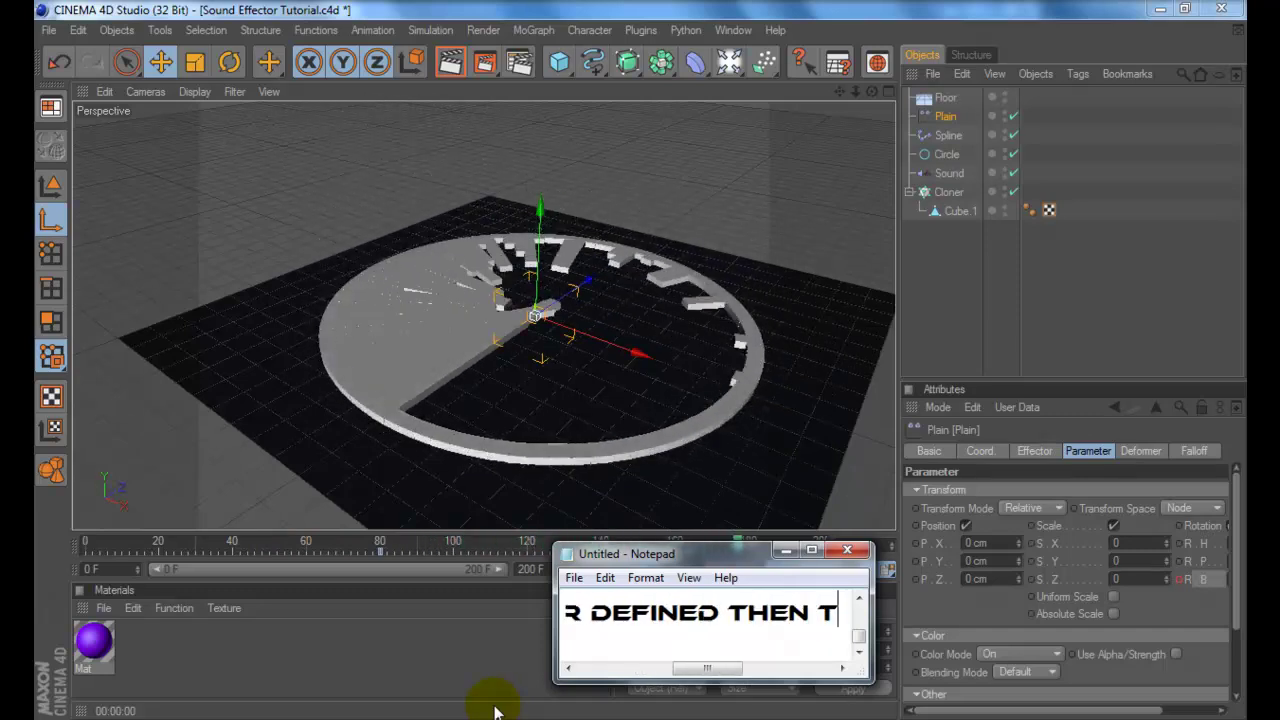
# Continue the User Defined note with "YOU CAN CHOOSE UR OWN COLOR"
pyautogui.press('BackSpace')
pyautogui.write('YOU')
pyautogui.write(' CAN CHJ')
pyautogui.press('BackSpace')
pyautogui.write('OS')
pyautogui.press('BackSpace')
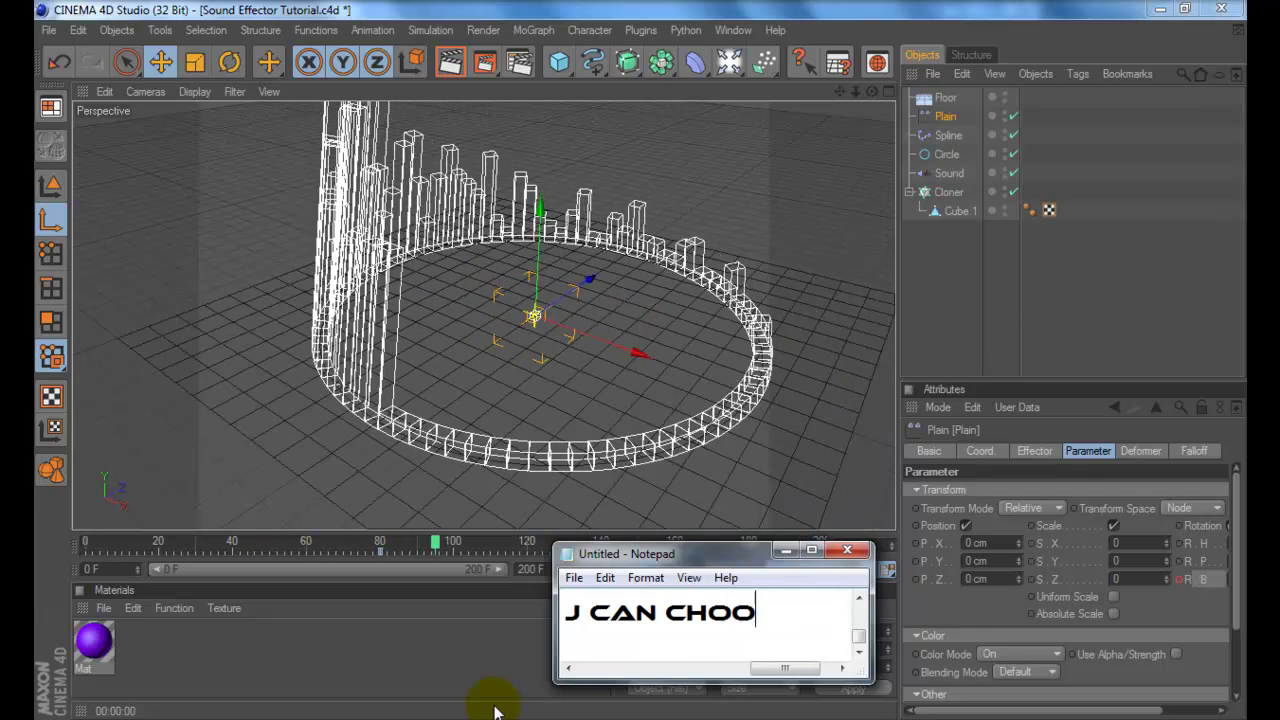
pyautogui.write('OSE UR OWN CL')
pyautogui.press('BackSpace')
pyautogui.write('OLRO')
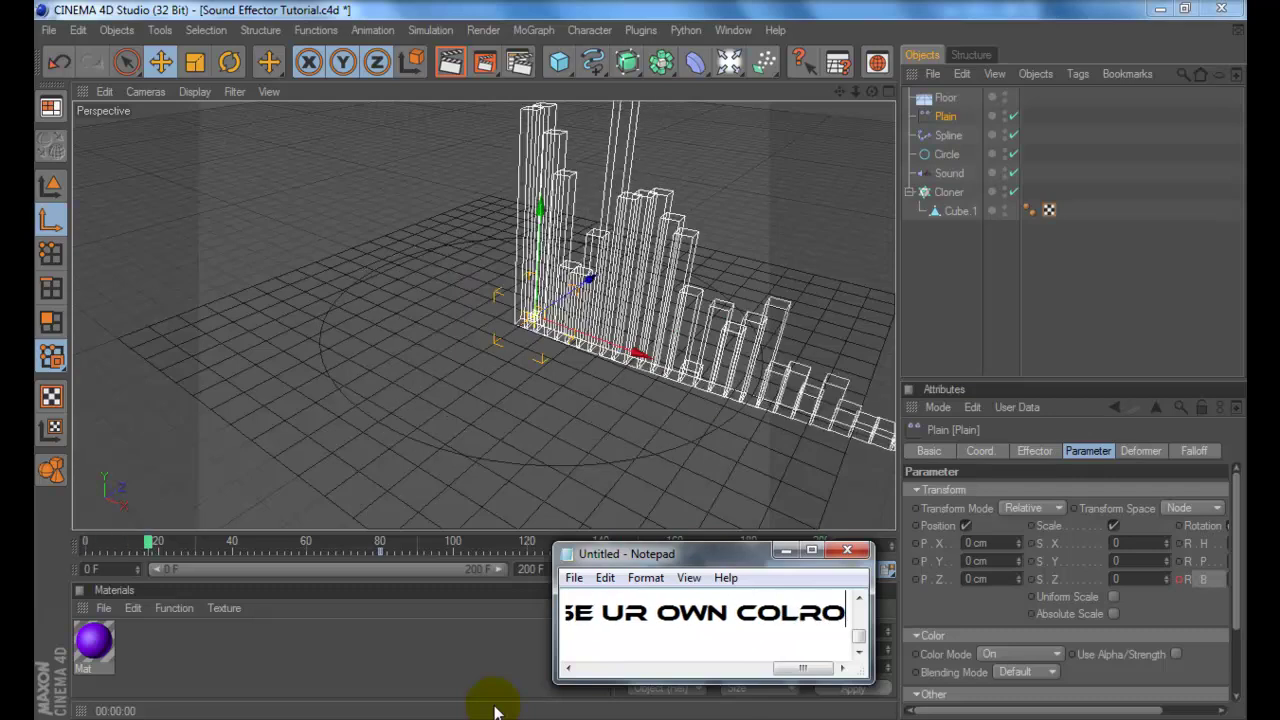
pyautogui.press('BackSpace')
pyautogui.press('BackSpace')
pyautogui.write('OR')
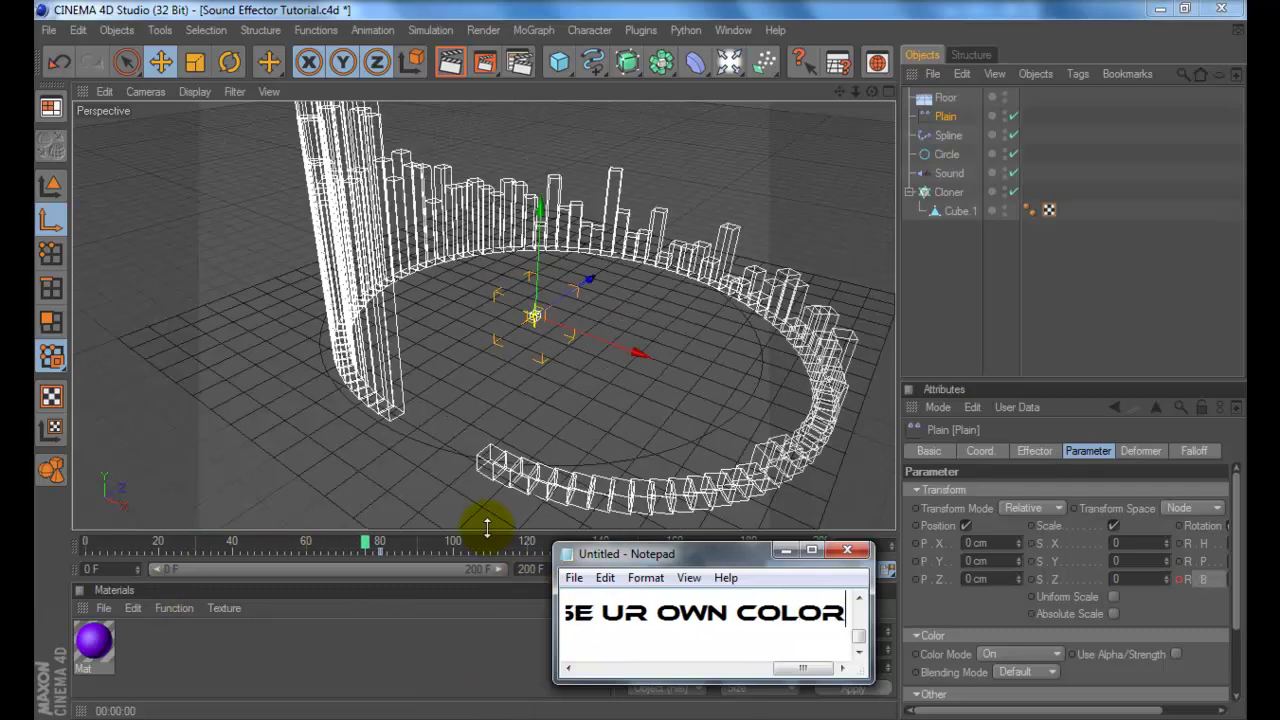
# Return to Cinema 4D, stop the animation playback at frame 148 and set the Plain effector's Color Mode to User Defined
pyautogui.moveTo(586, 552); pyautogui.dragTo(651, 575)
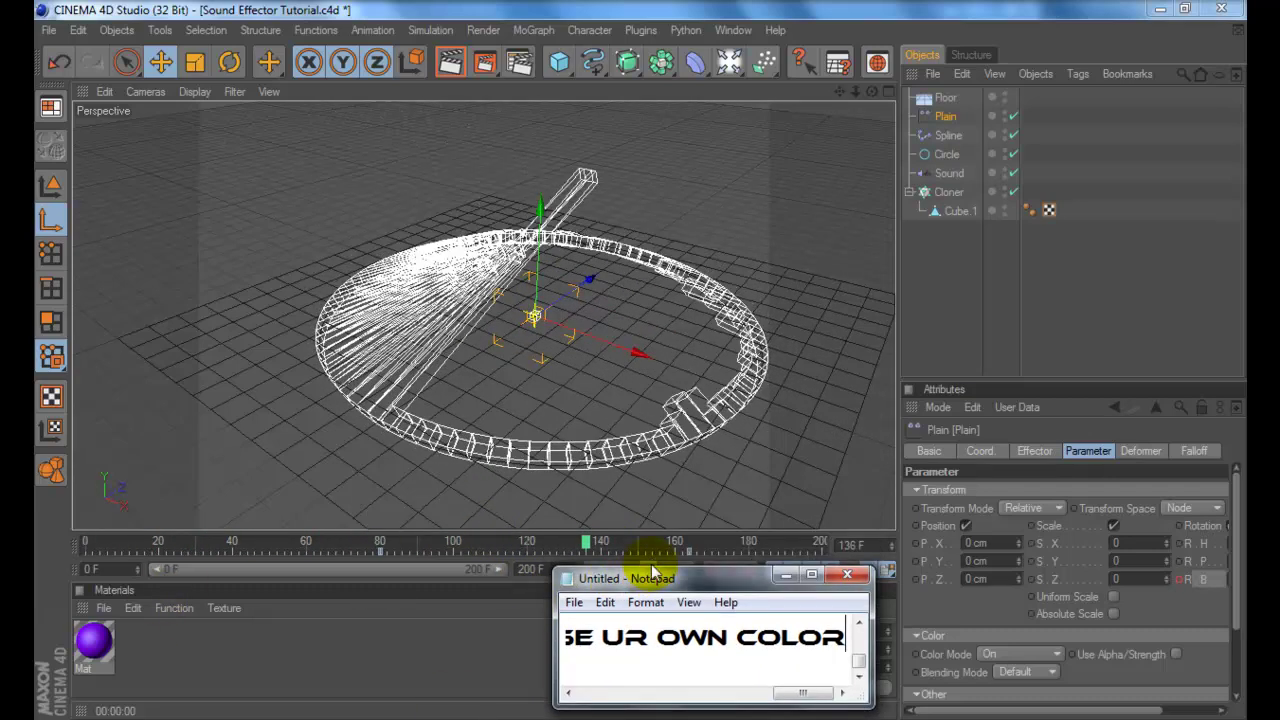
pyautogui.click(651, 564)
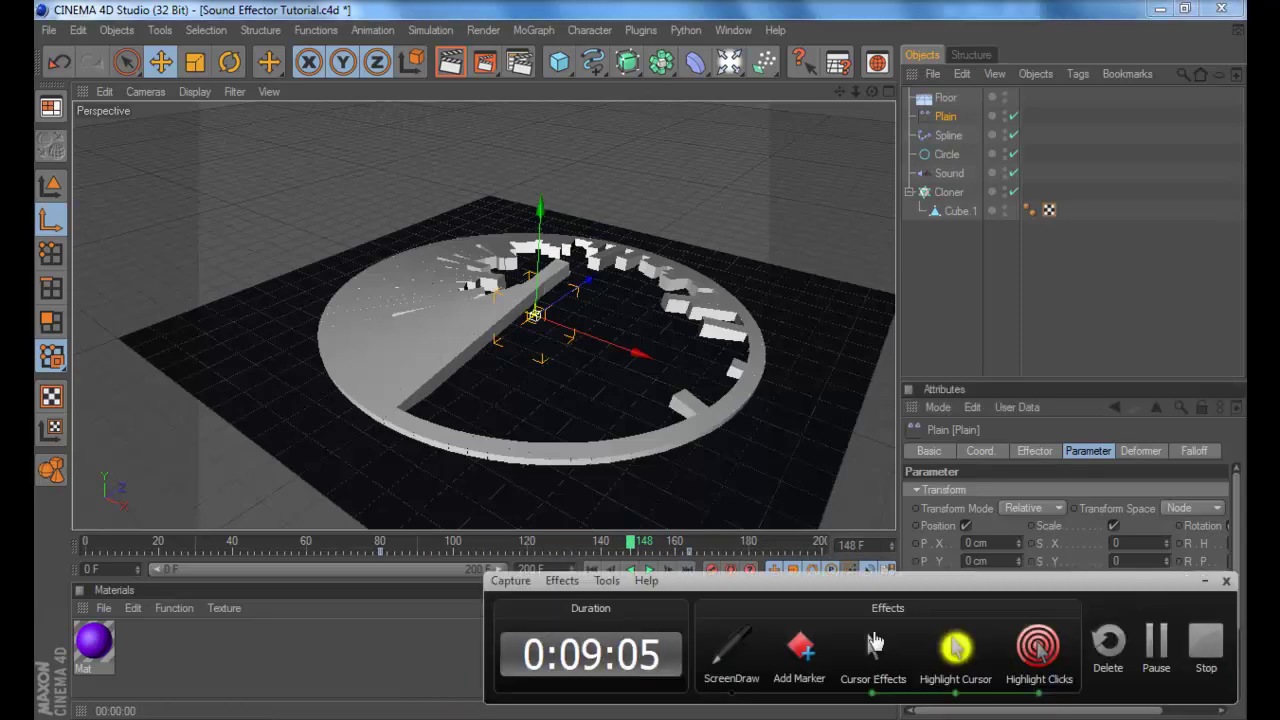
pyautogui.click(1205, 580)
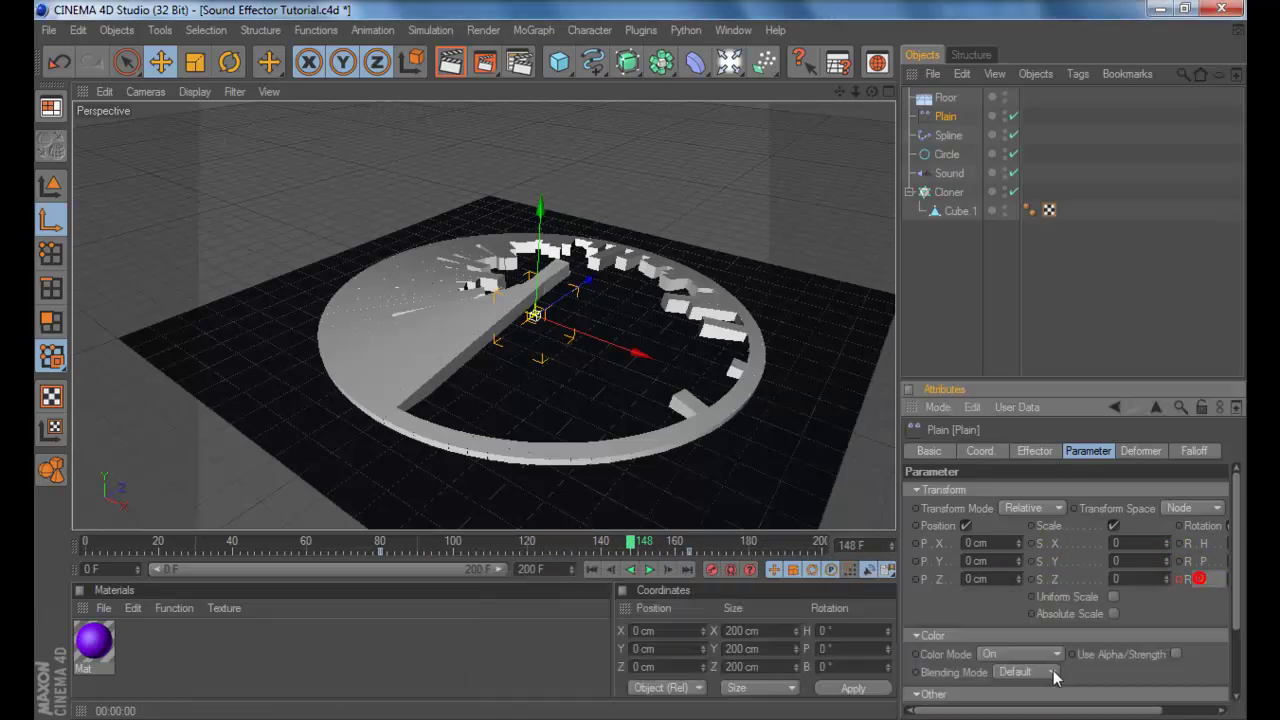
pyautogui.click(1018, 654)
pyautogui.click(1021, 708)
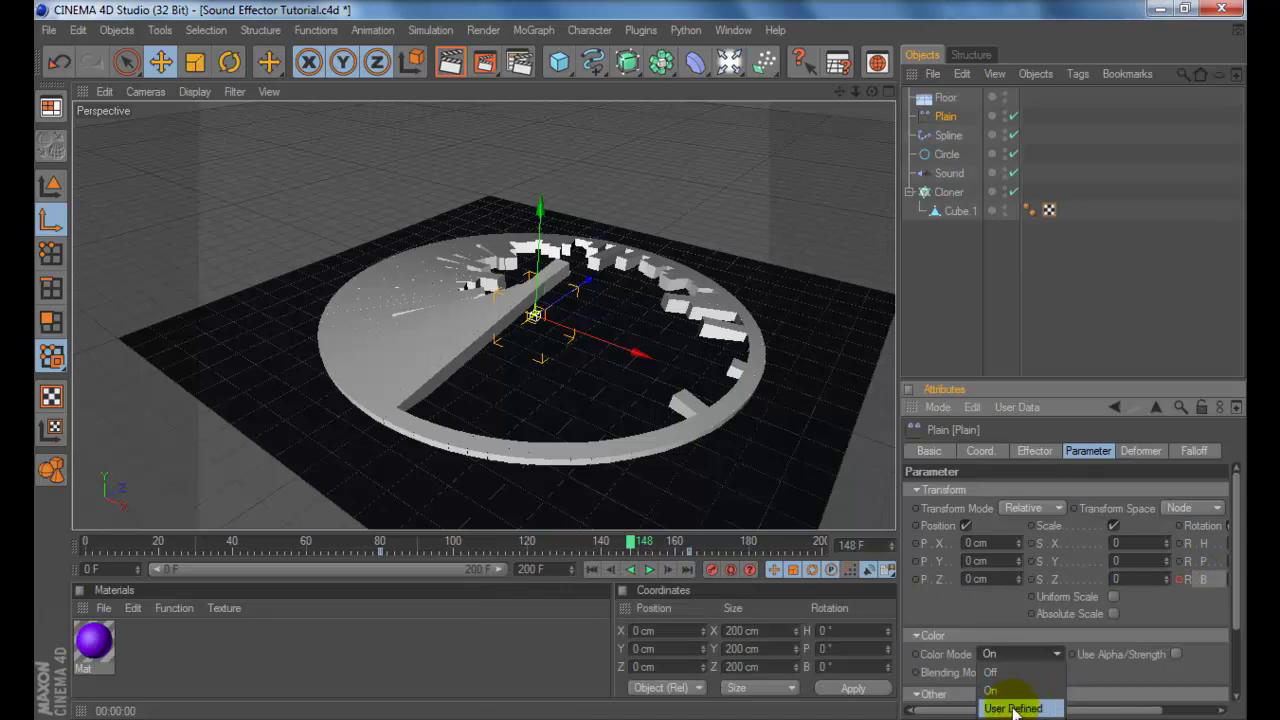
pyautogui.click(1018, 708)
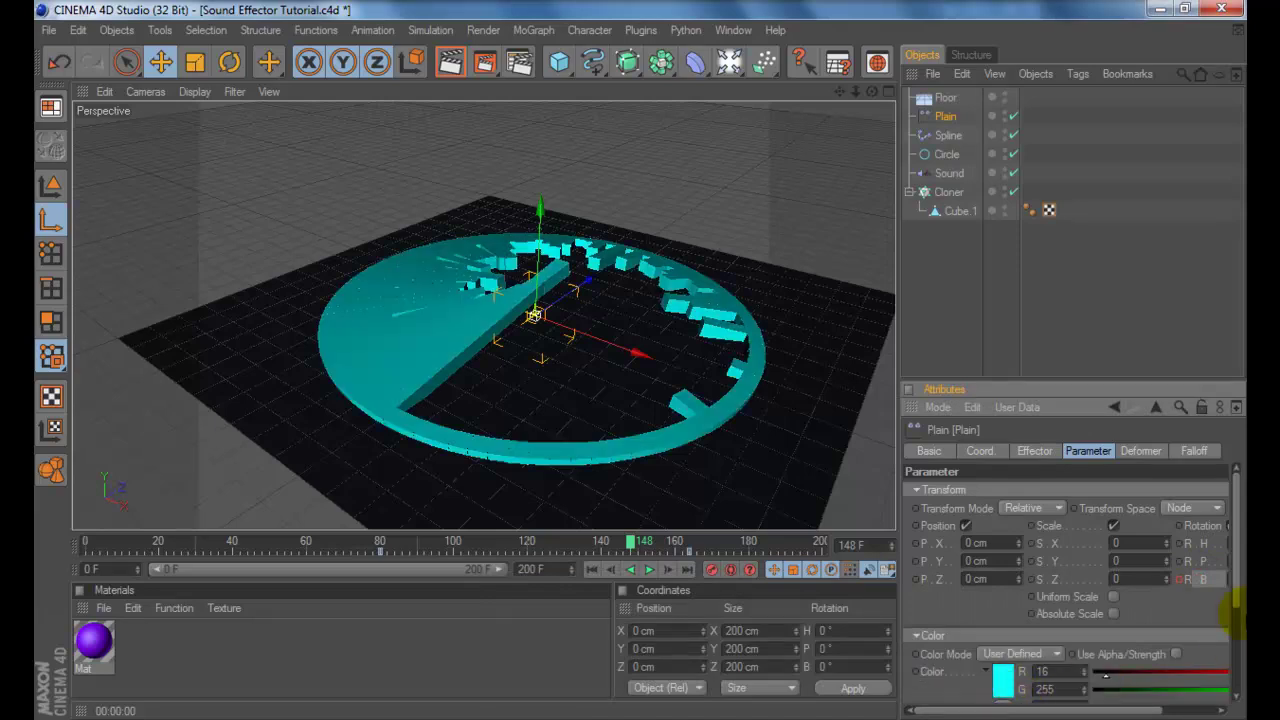
# Set the Plain effector's user-defined color to cyan, RGB 0, 255, 255, with the Color Picker
pyautogui.scroll(-3, 1240, 592)
pyautogui.moveTo(1033, 711); pyautogui.dragTo(1020, 682)
pyautogui.click(1002, 570)
pyautogui.moveTo(997, 566); pyautogui.dragTo(1024, 469)
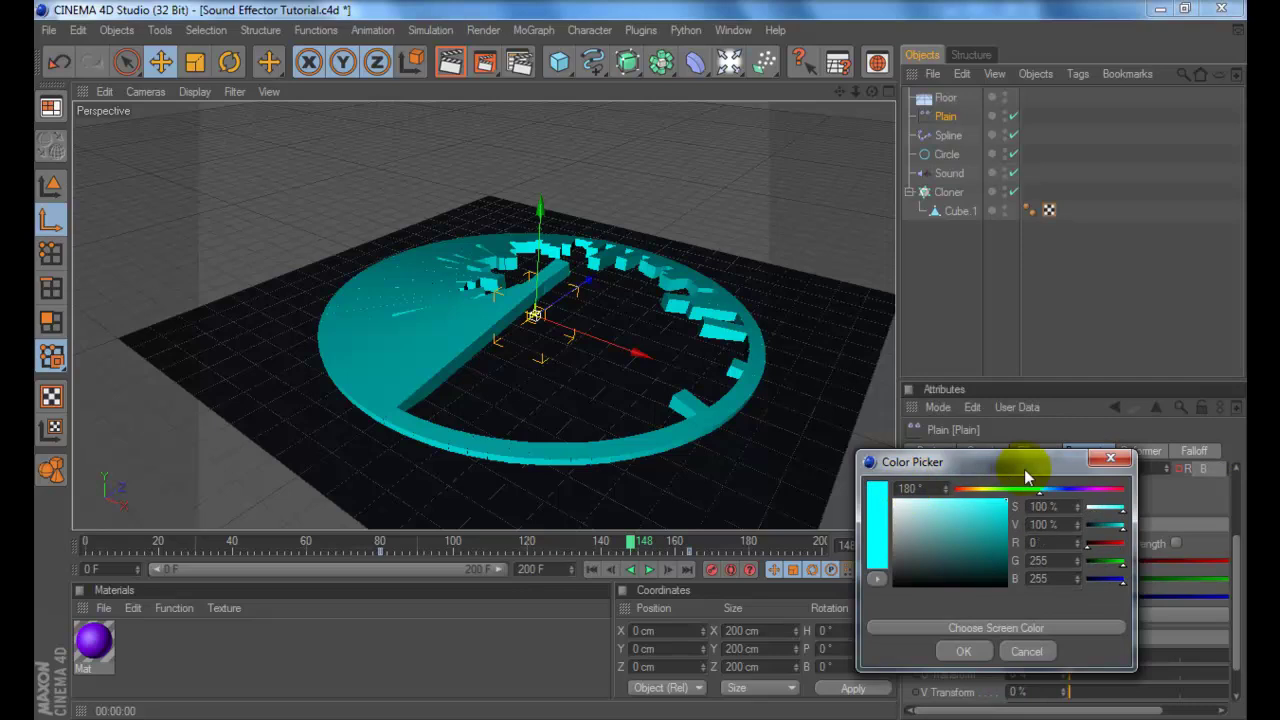
pyautogui.click(962, 652)
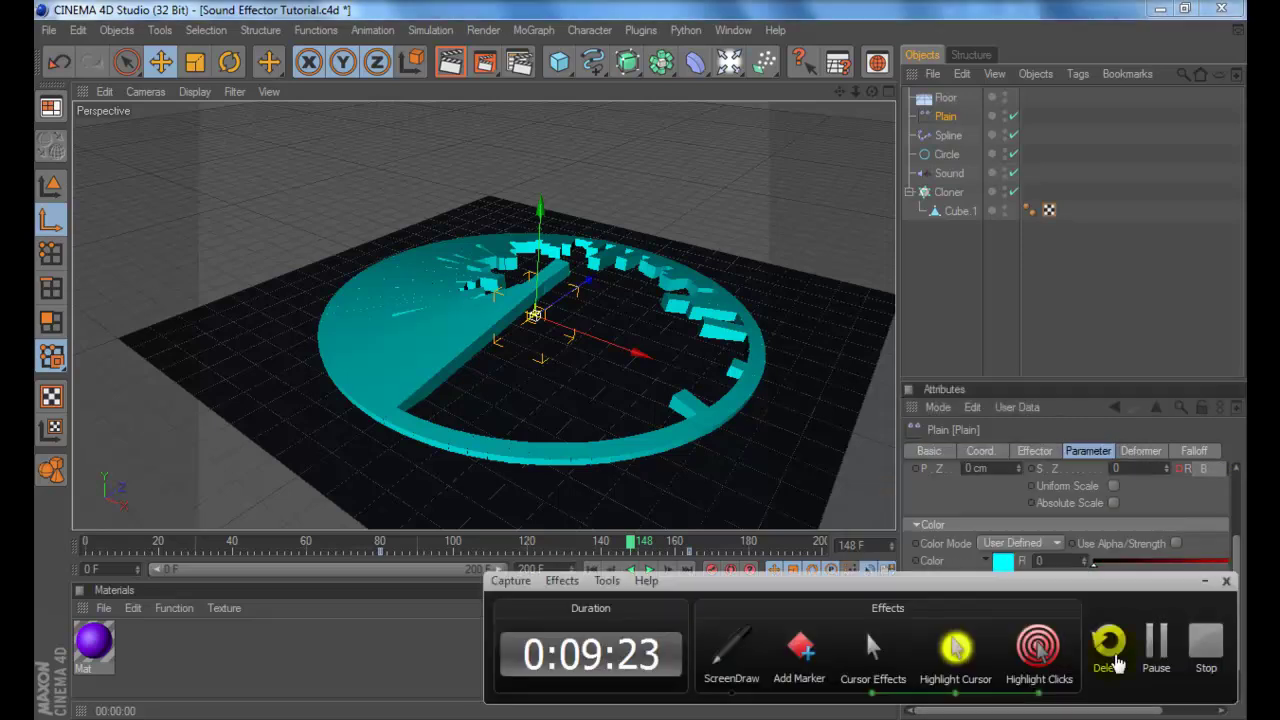
pyautogui.click(1158, 650)
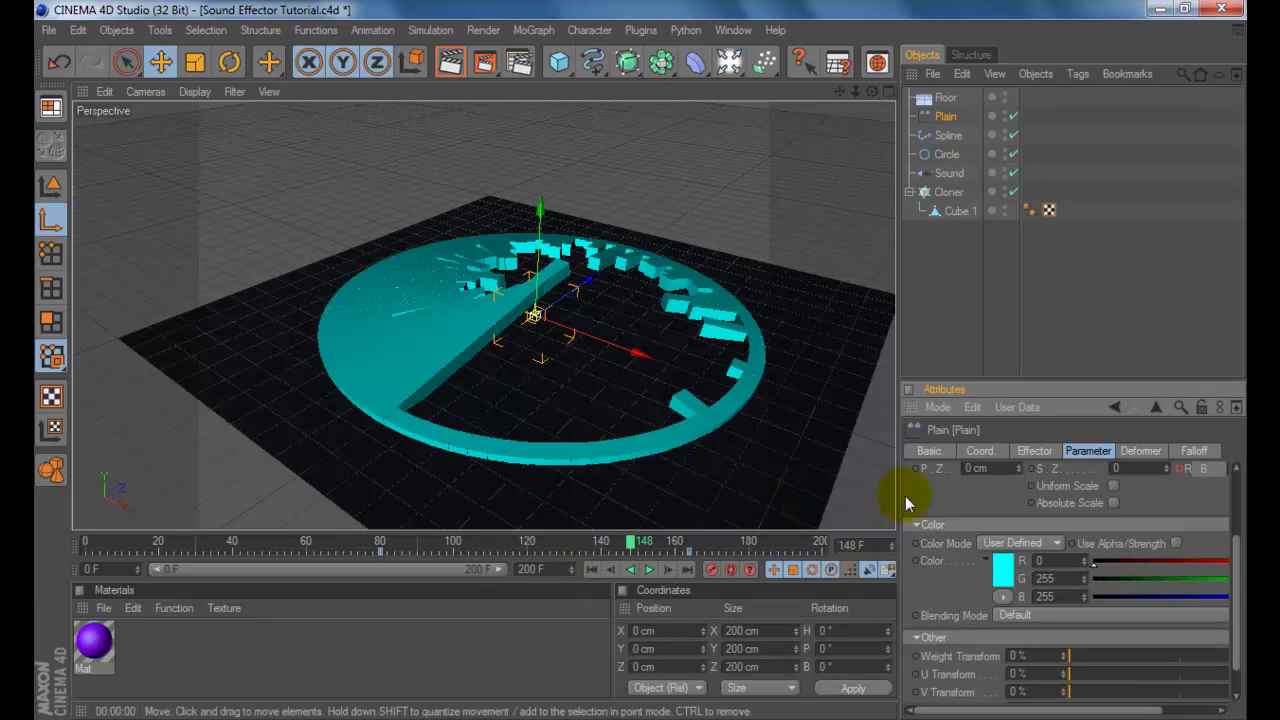
# Change the Plain effector's color to a dark teal, RGB 51, 90, 90
pyautogui.click(995, 562)
pyautogui.moveTo(985, 560)
pyautogui.mouseDown()
pyautogui.moveTo(885, 500)
pyautogui.moveTo(945, 528)
pyautogui.moveTo(941, 551)
pyautogui.mouseUp()
pyautogui.click(948, 652)
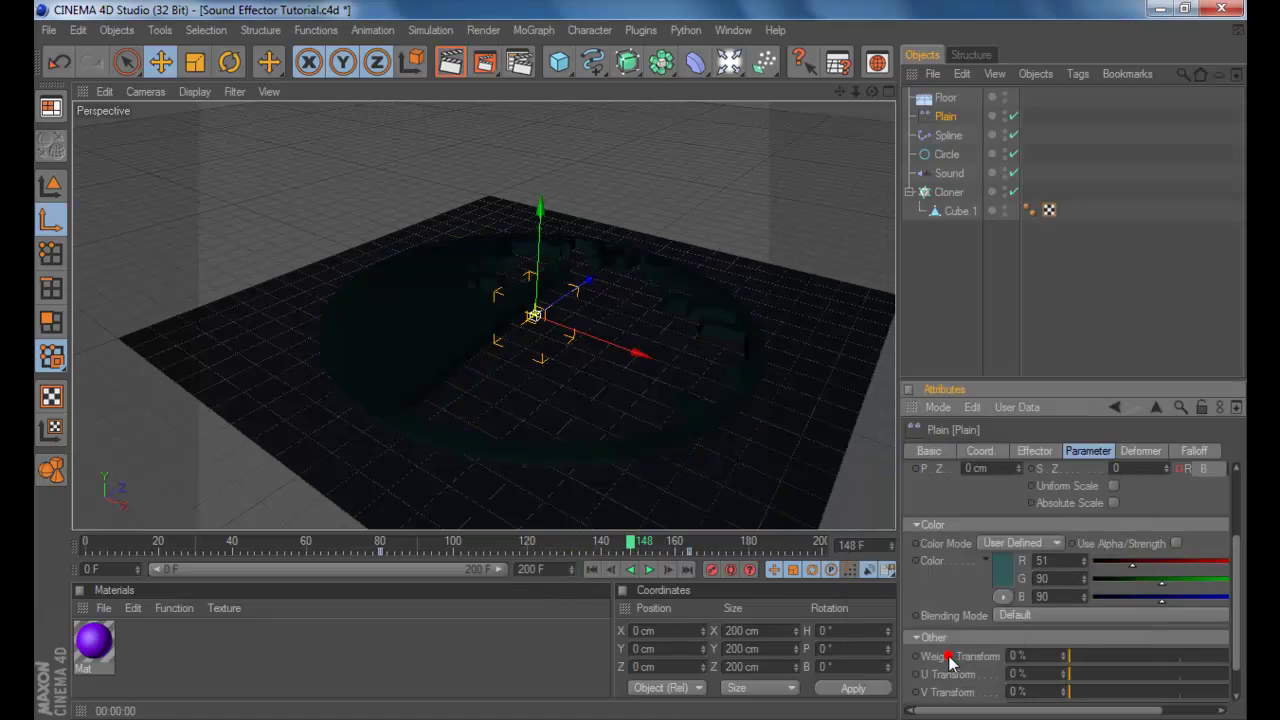
# Set the Plain effector's color to bright green, RGB 72, 255, 0, with the Color Picker
pyautogui.click(1005, 578)
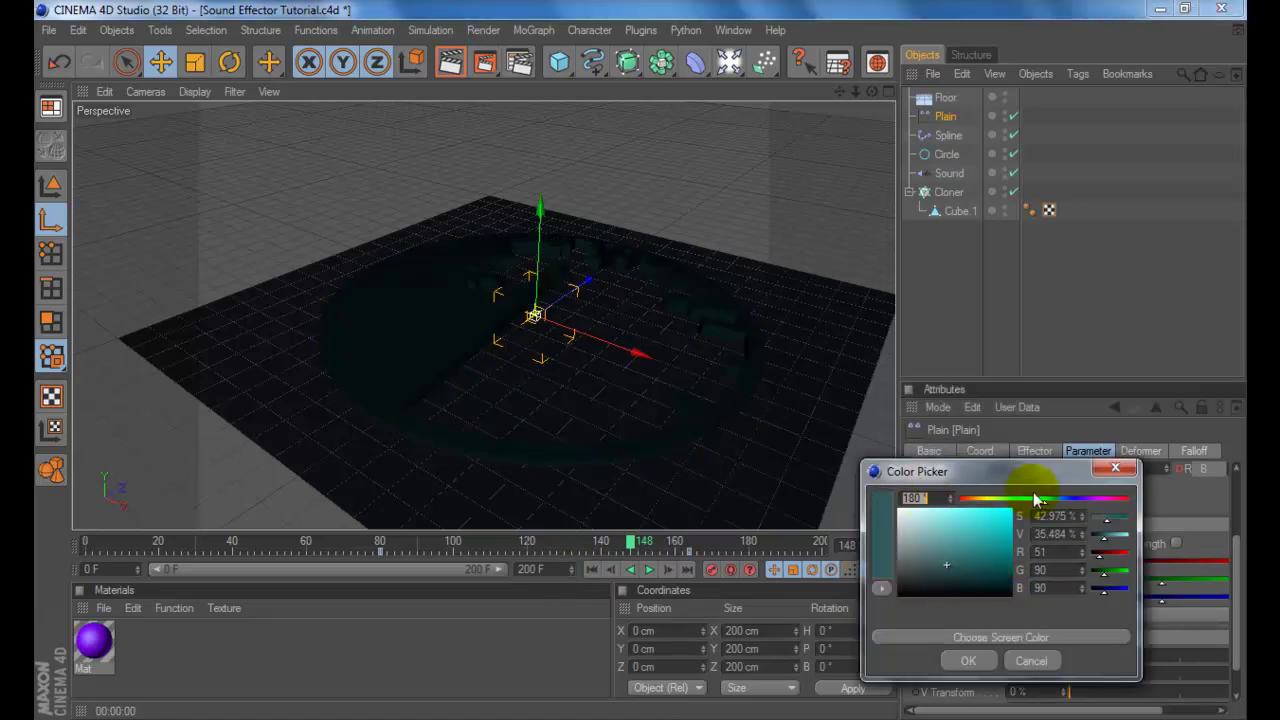
pyautogui.moveTo(946, 536); pyautogui.dragTo(1080, 493)
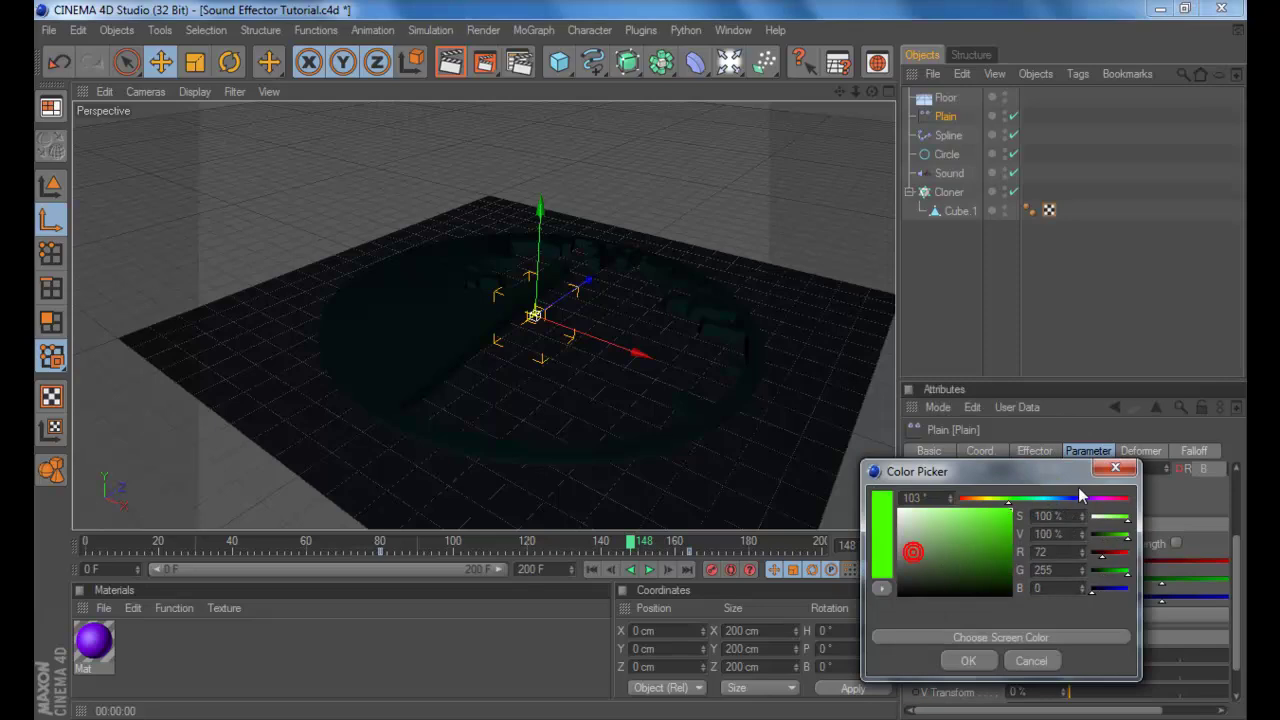
pyautogui.click(967, 661)
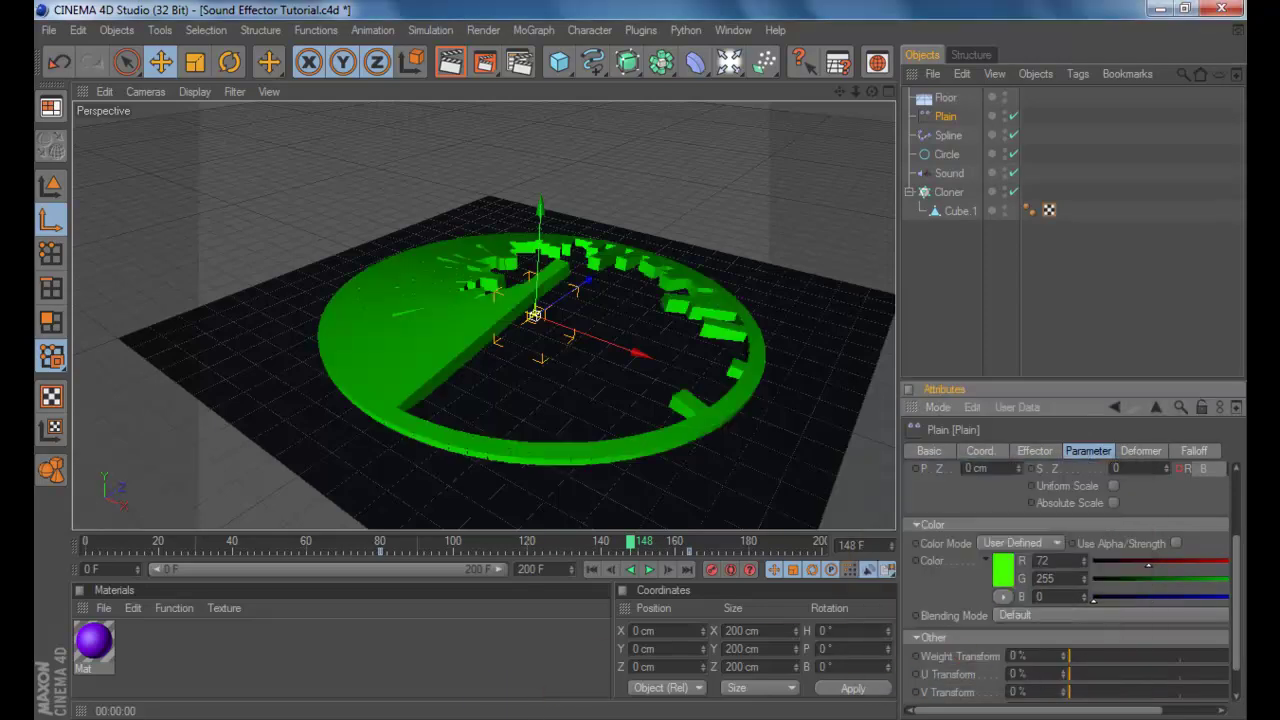
# Switch to Notepad and write "THIS CHANGES THE OVERALL COLOR" on a new line
pyautogui.click(497, 718)
pyautogui.press('Return')
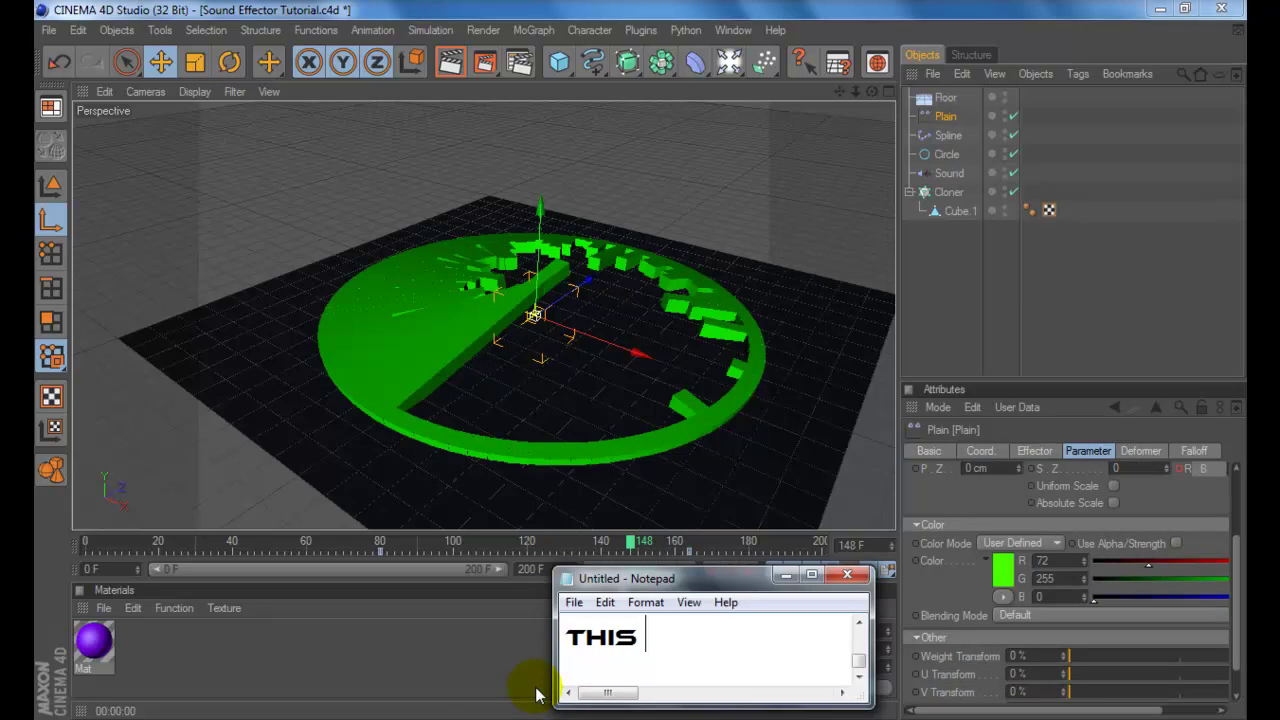
pyautogui.write('THIS CHANGES THE O')
pyautogui.write('VERA')
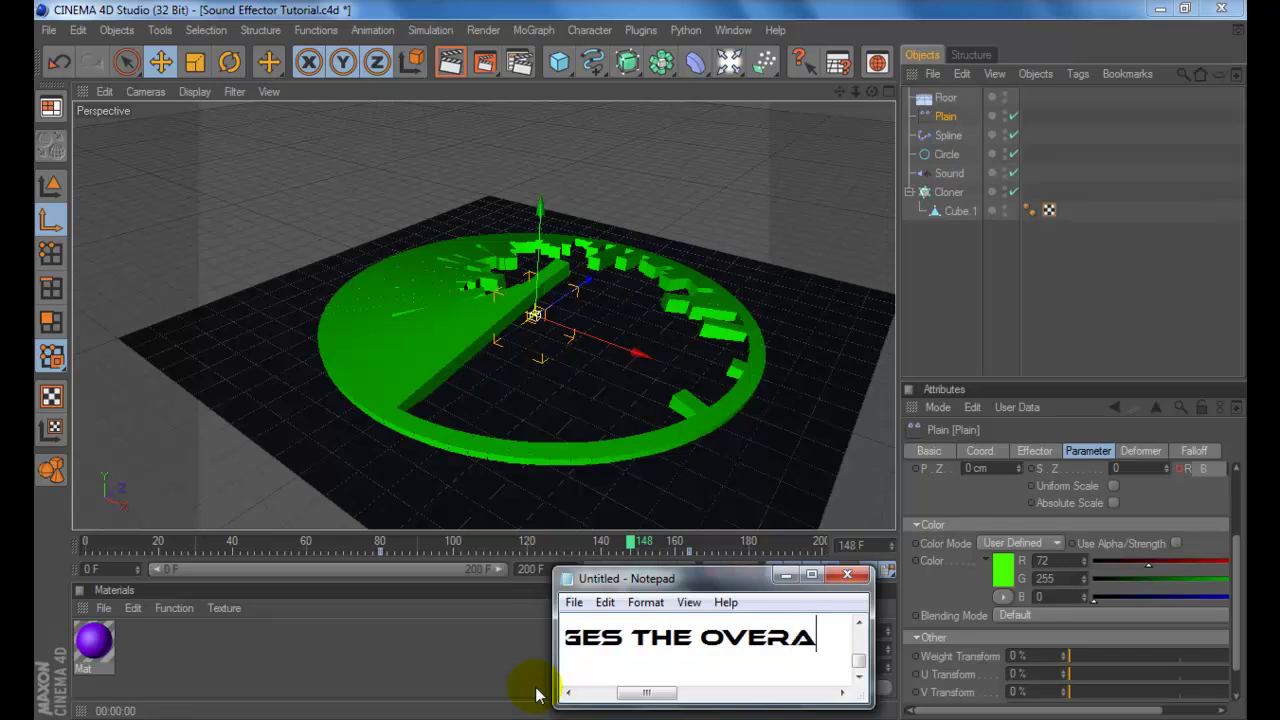
pyautogui.write('LL COLOR')
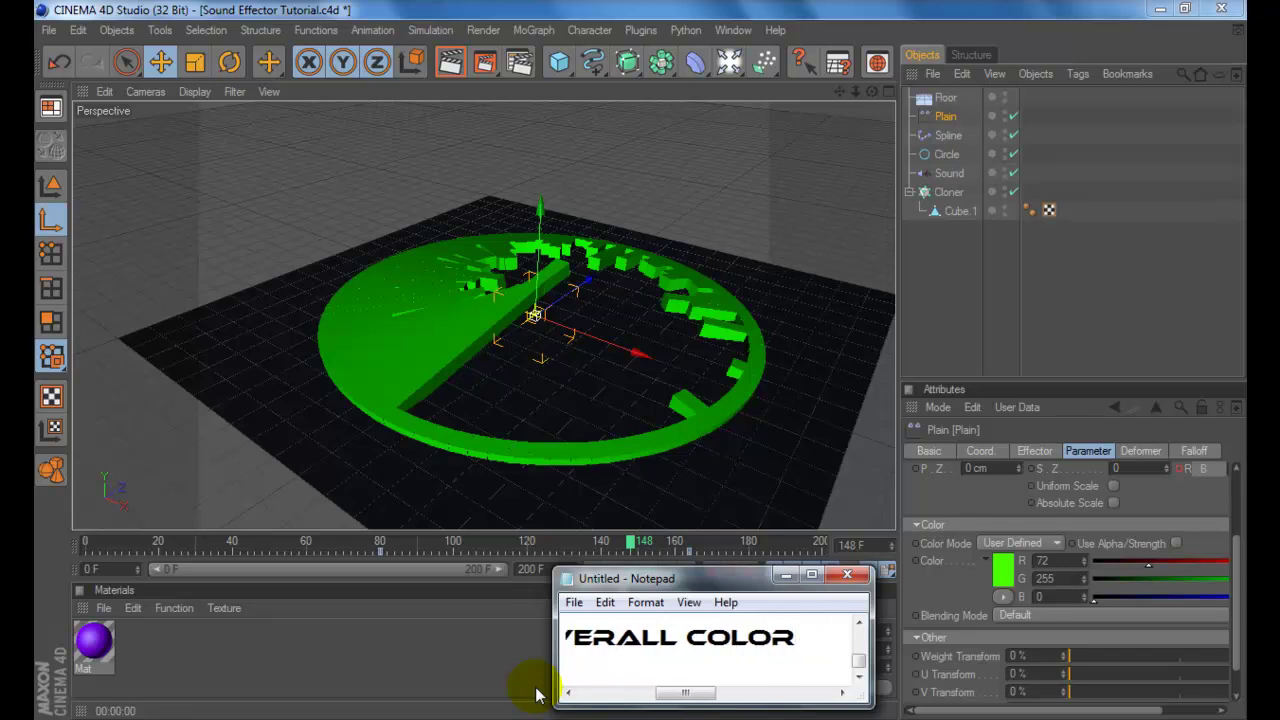
pyautogui.write('. I TH')
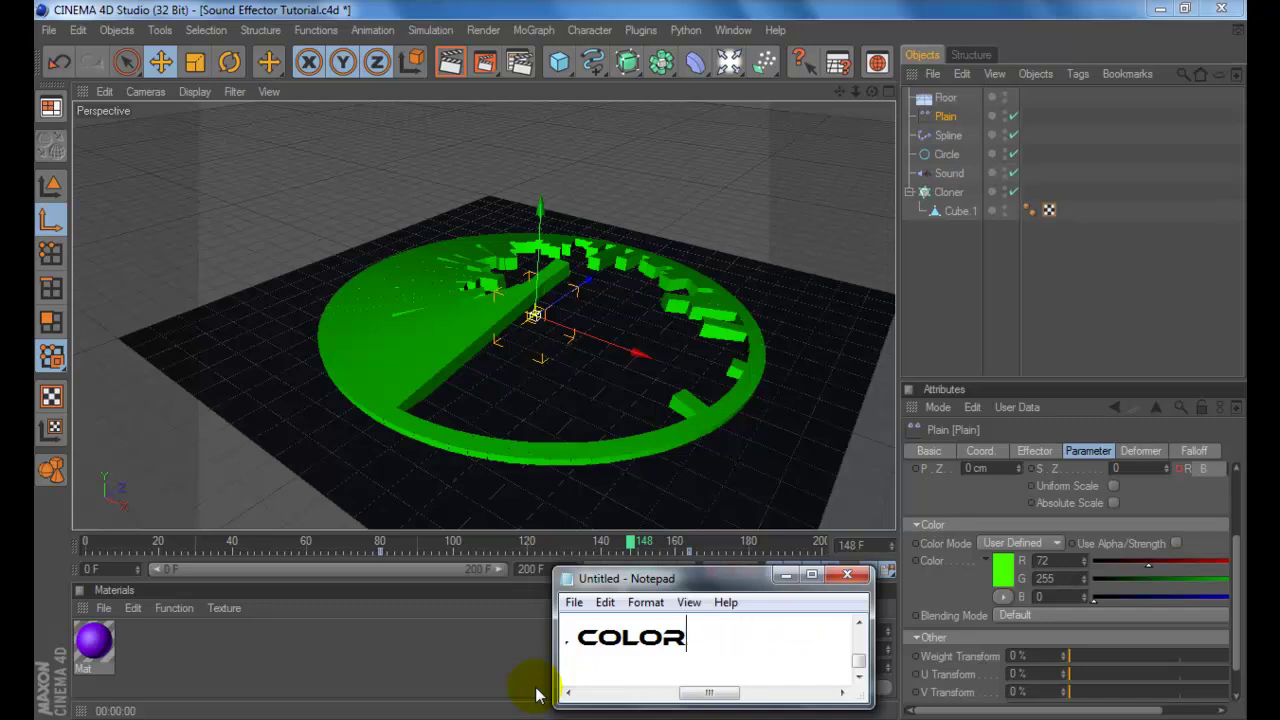
# Make an empty writing area in Notepad and show the Plain effector's Falloff settings in Cinema 4D
pyautogui.hotkey('ctrl', 'a')
pyautogui.press('Delete')
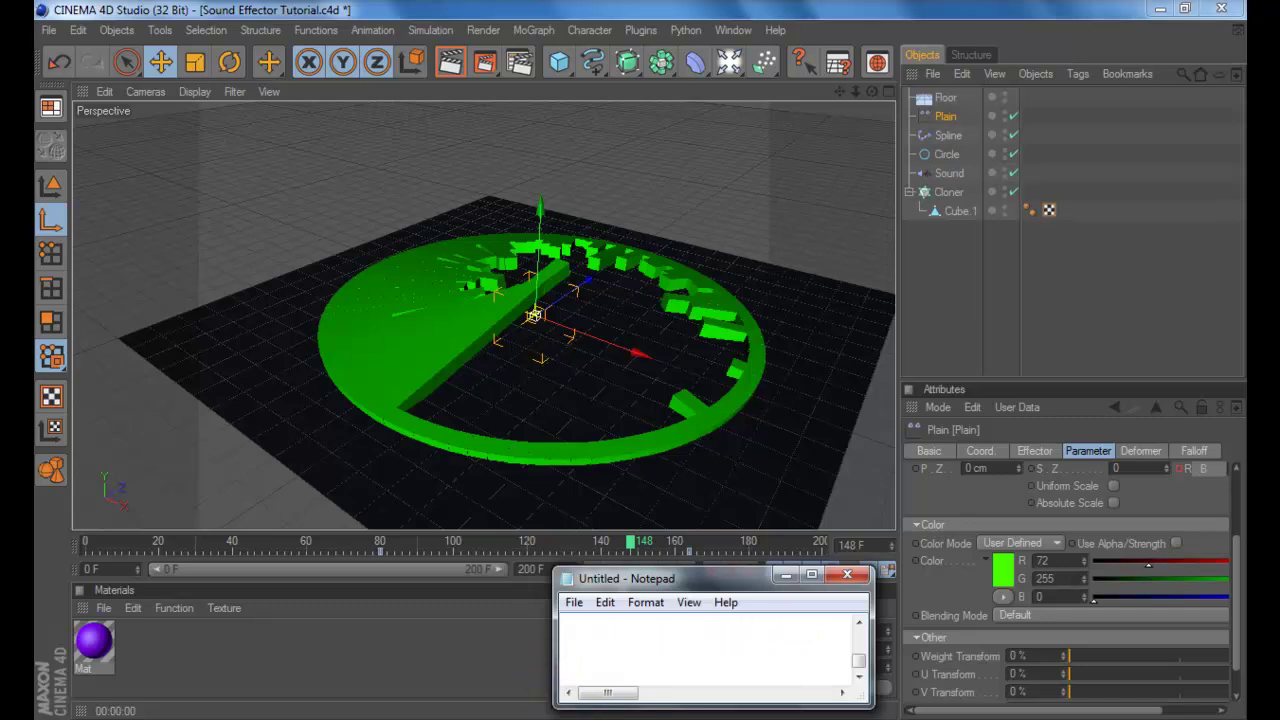
pyautogui.press('F9')
pyautogui.click(893, 566)
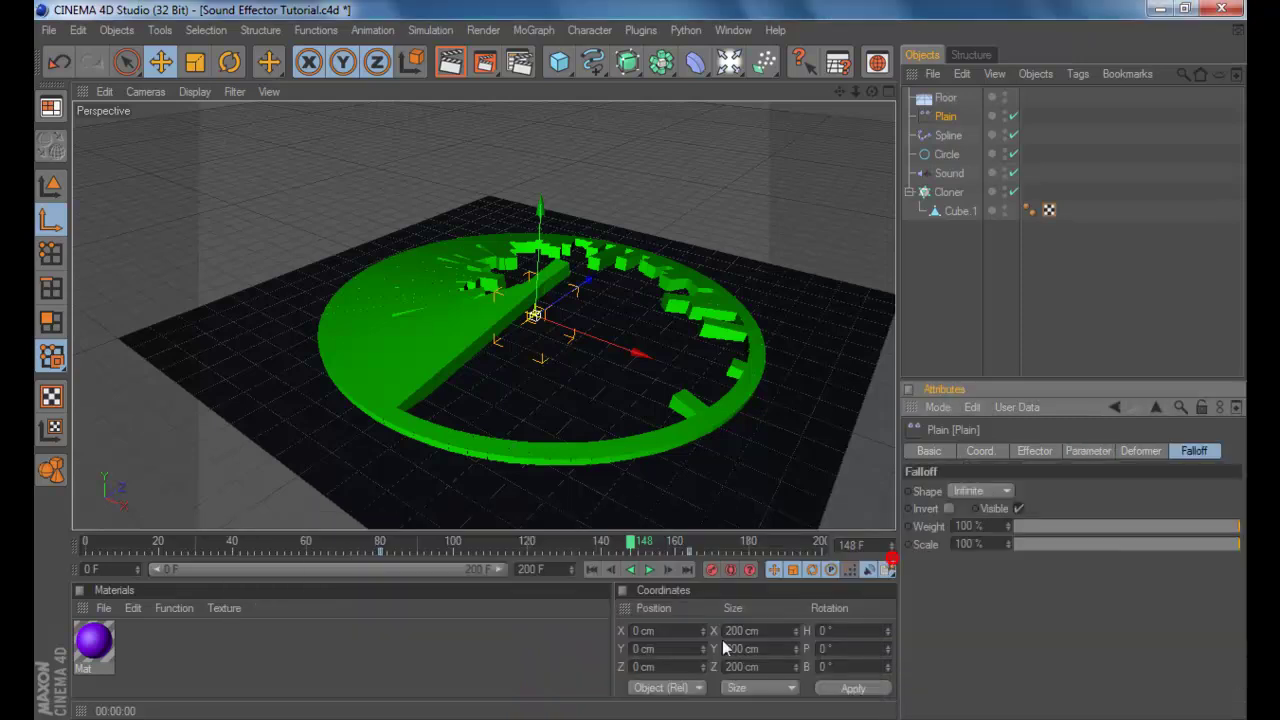
# Switch to Notepad and write "SORRY I HAVE TO KEEP PAUSING, ANYWAYS YOU CAN ALSO CHANGE THE"
pyautogui.hotkey('alt', 'Tab')
pyautogui.write('SORYR')
pyautogui.press('BackSpace')
pyautogui.press('BackSpace')
pyautogui.write('RY I HAVE TO KEEP')
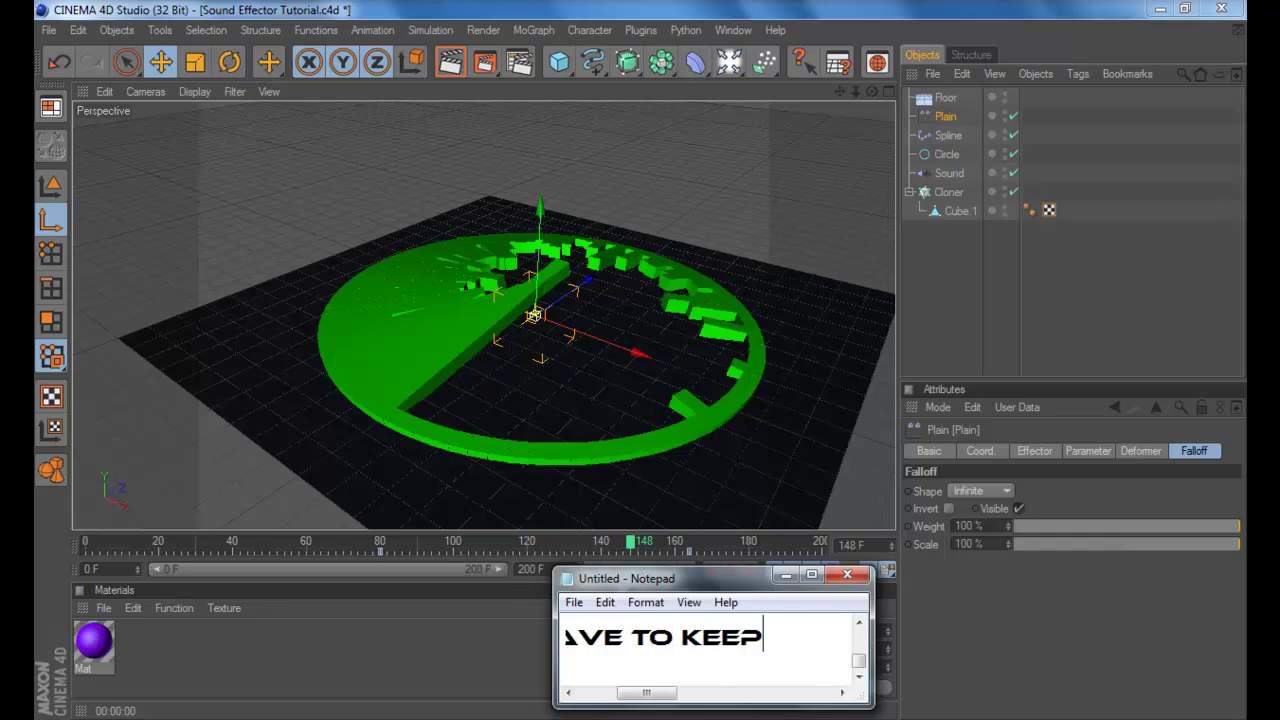
pyautogui.write(' PAUS')
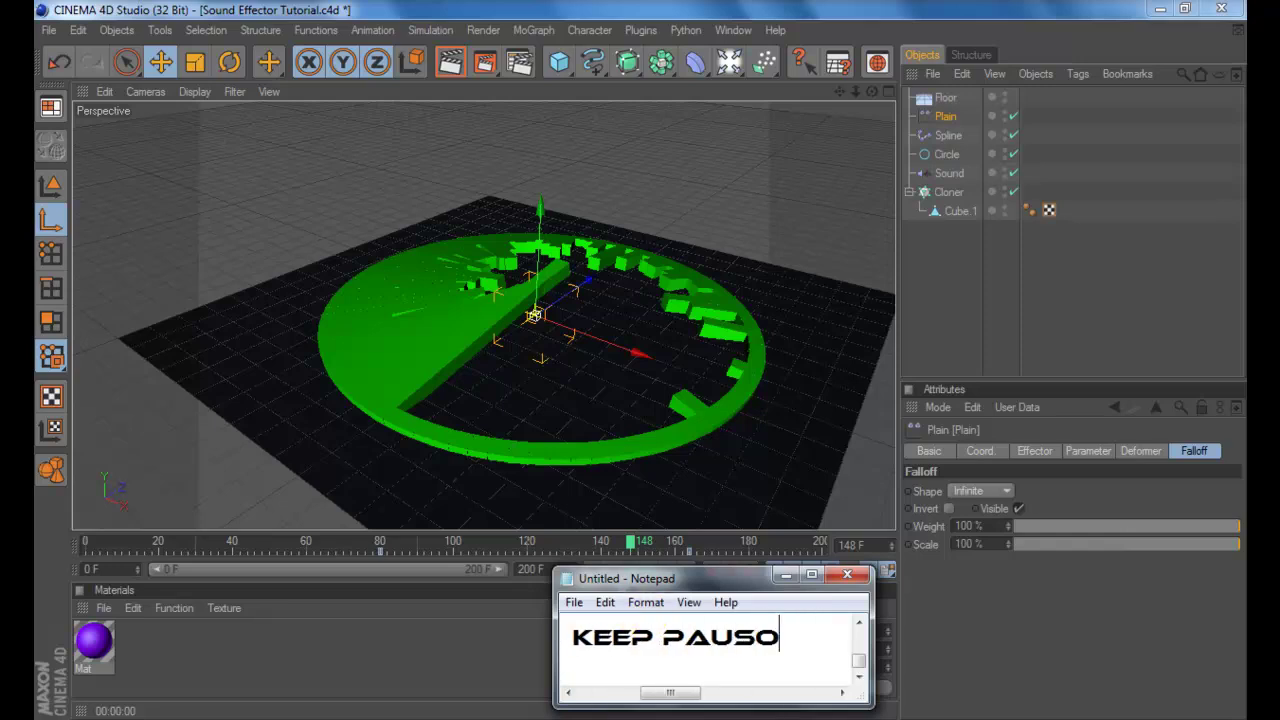
pyautogui.write('ING, ANYW')
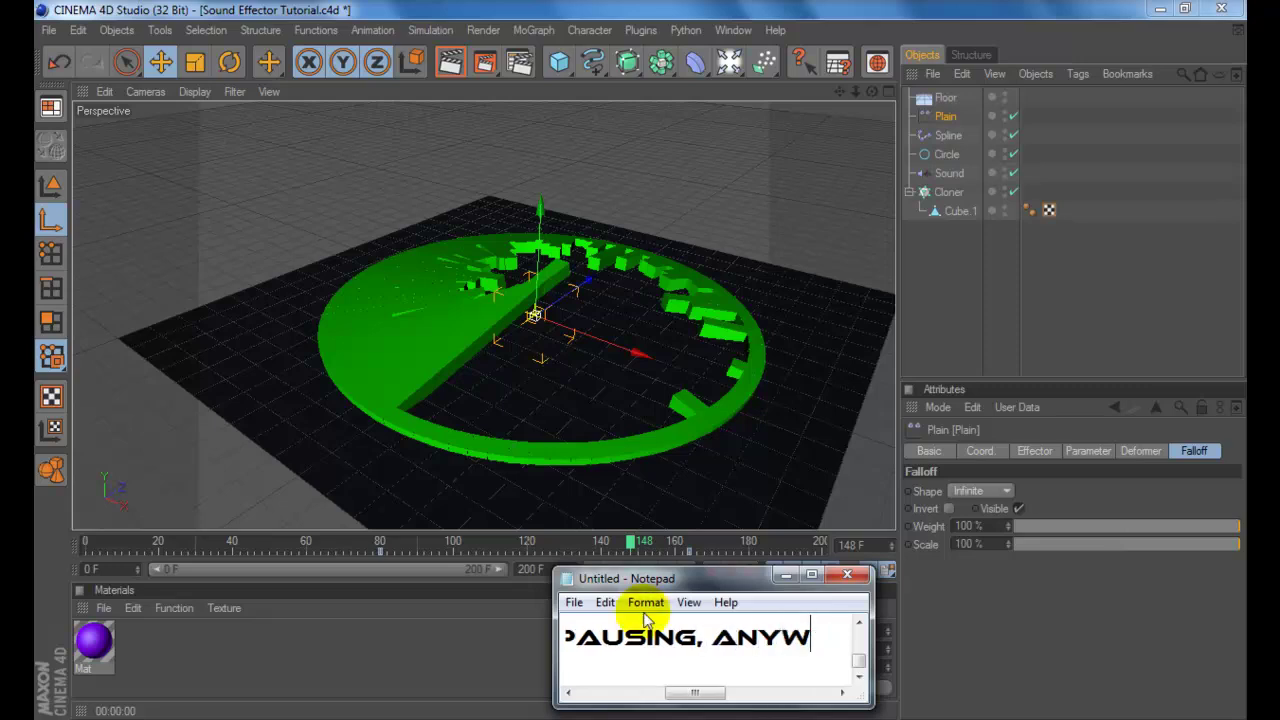
pyautogui.write('ays you can also change the wri')
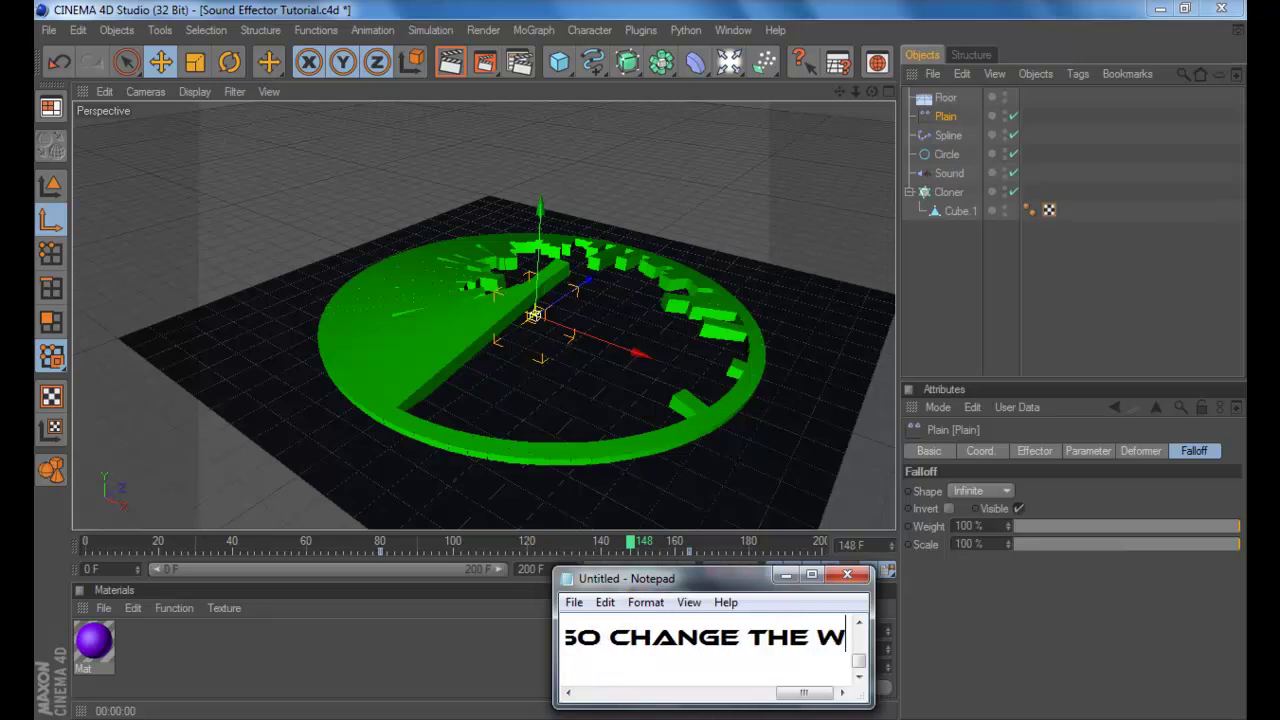
# Finish the note with "WEIGHT OR HOW MUCH IT IS BEING TRANSFORMED BY THE EFFECTOR" and minimize Notepad
pyautogui.write('geih')
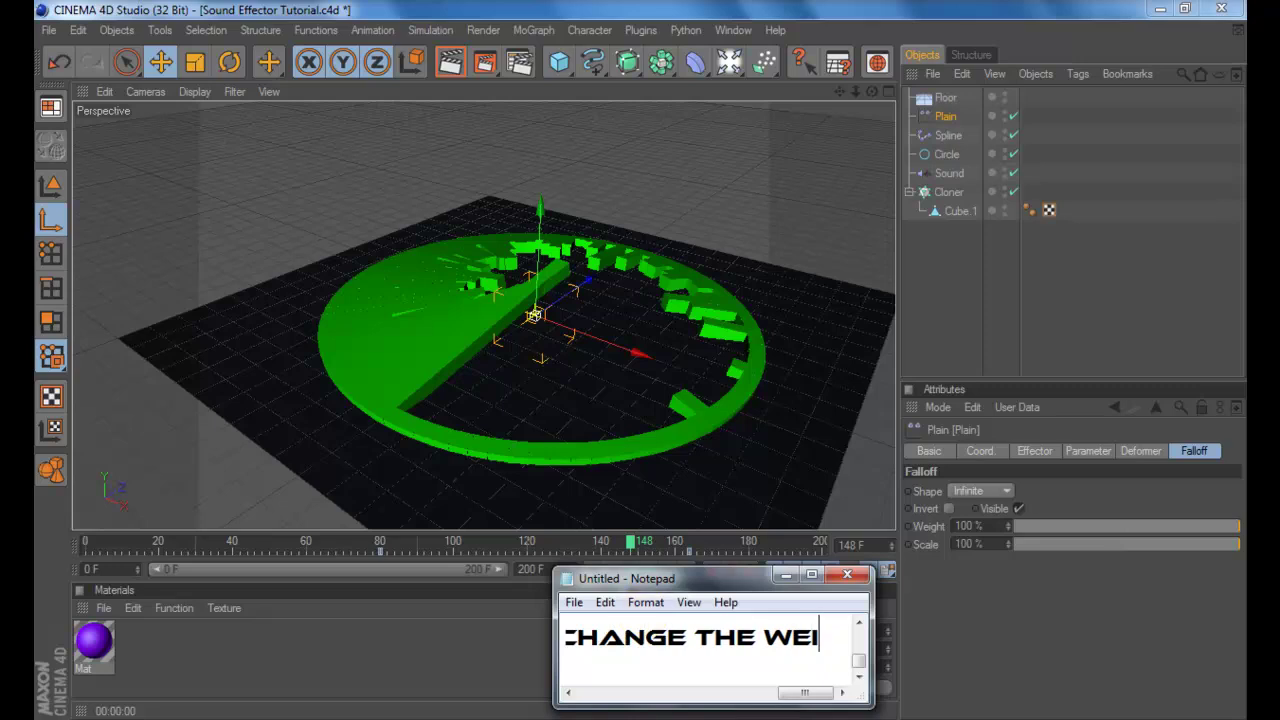
pyautogui.write('ght or how much iss ')
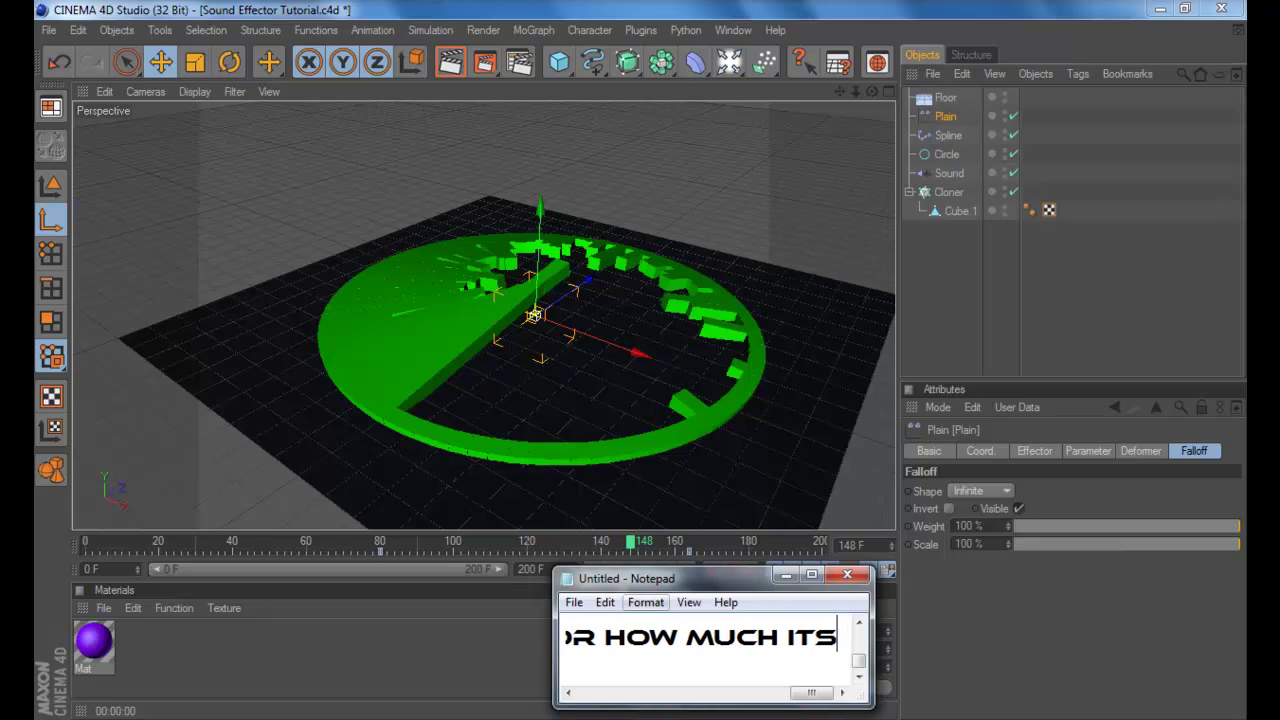
pyautogui.write('is being tr')
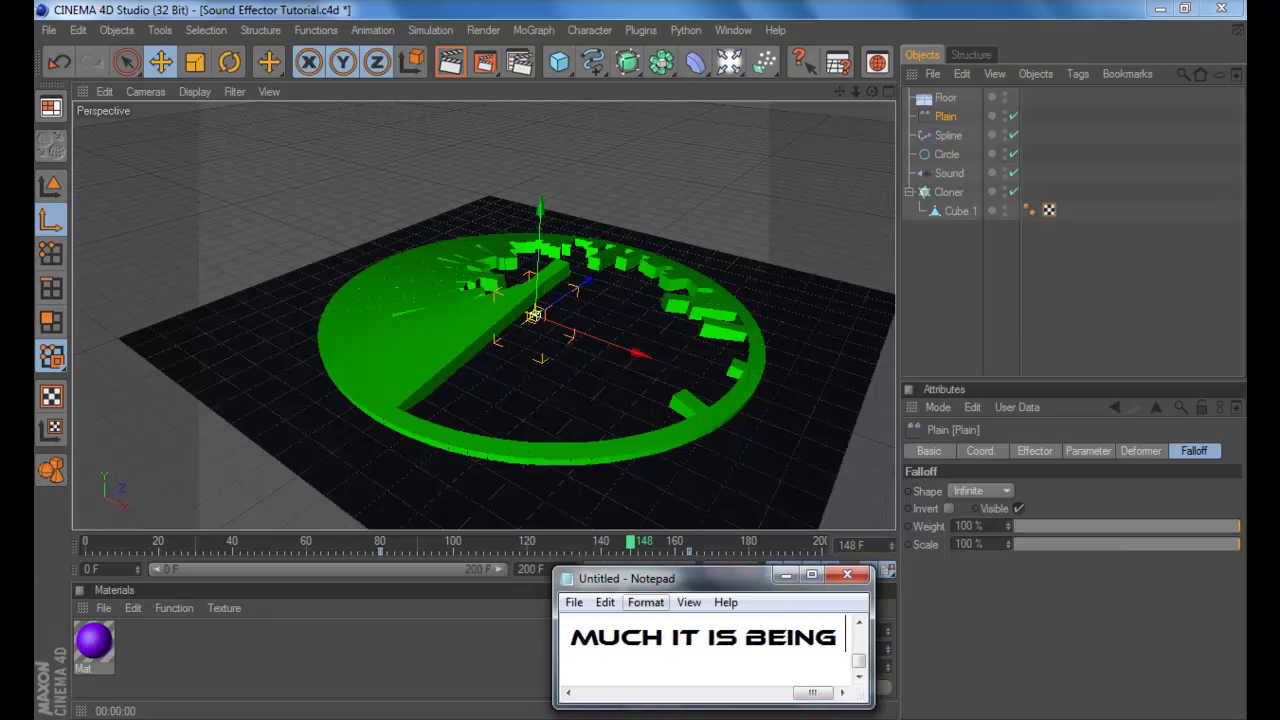
pyautogui.write('assformed byt the w')
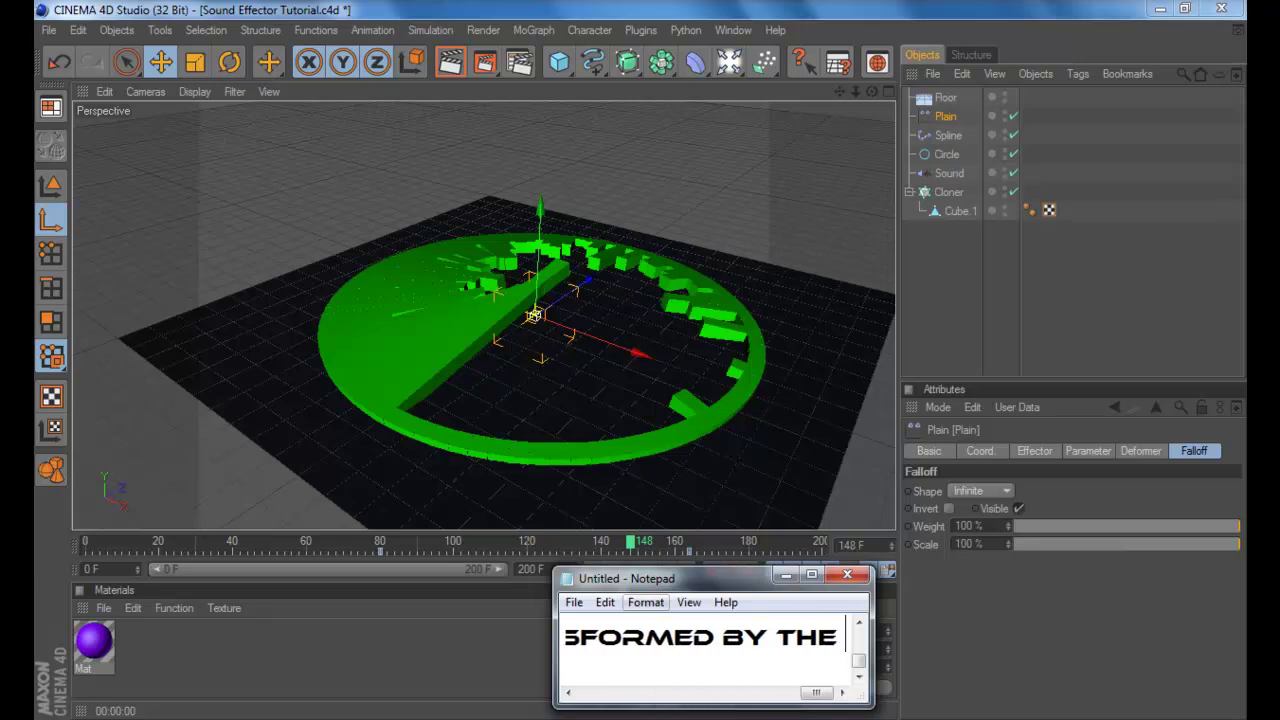
pyautogui.write('ffector')
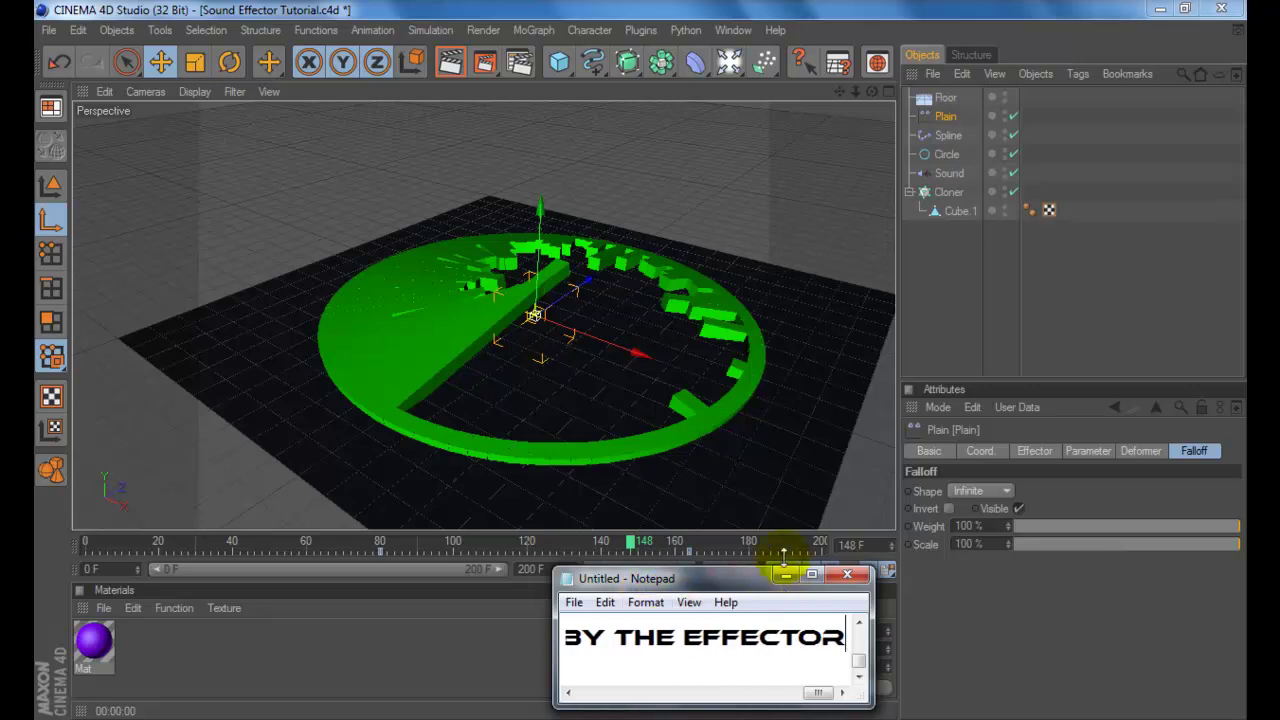
pyautogui.click(786, 575)
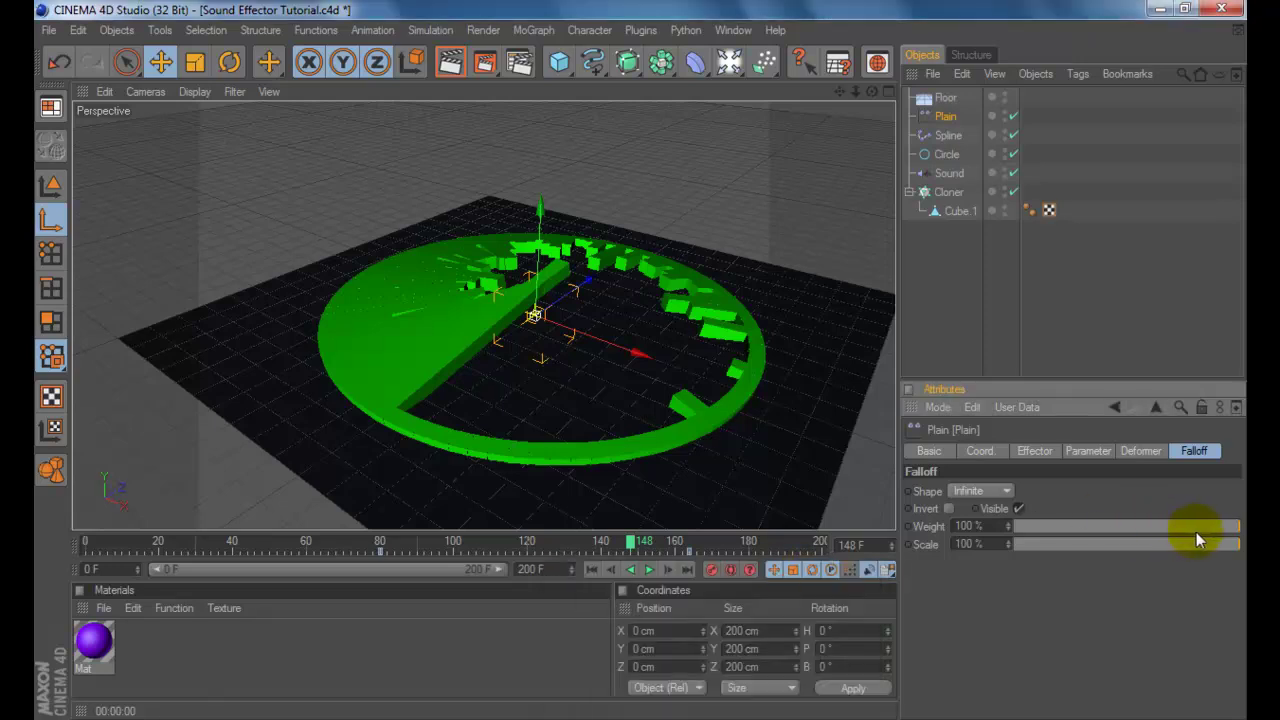
# Lower the Plain effector's falloff weight to 49% and play the animation to preview the effect
pyautogui.moveTo(1241, 533); pyautogui.dragTo(1126, 530)
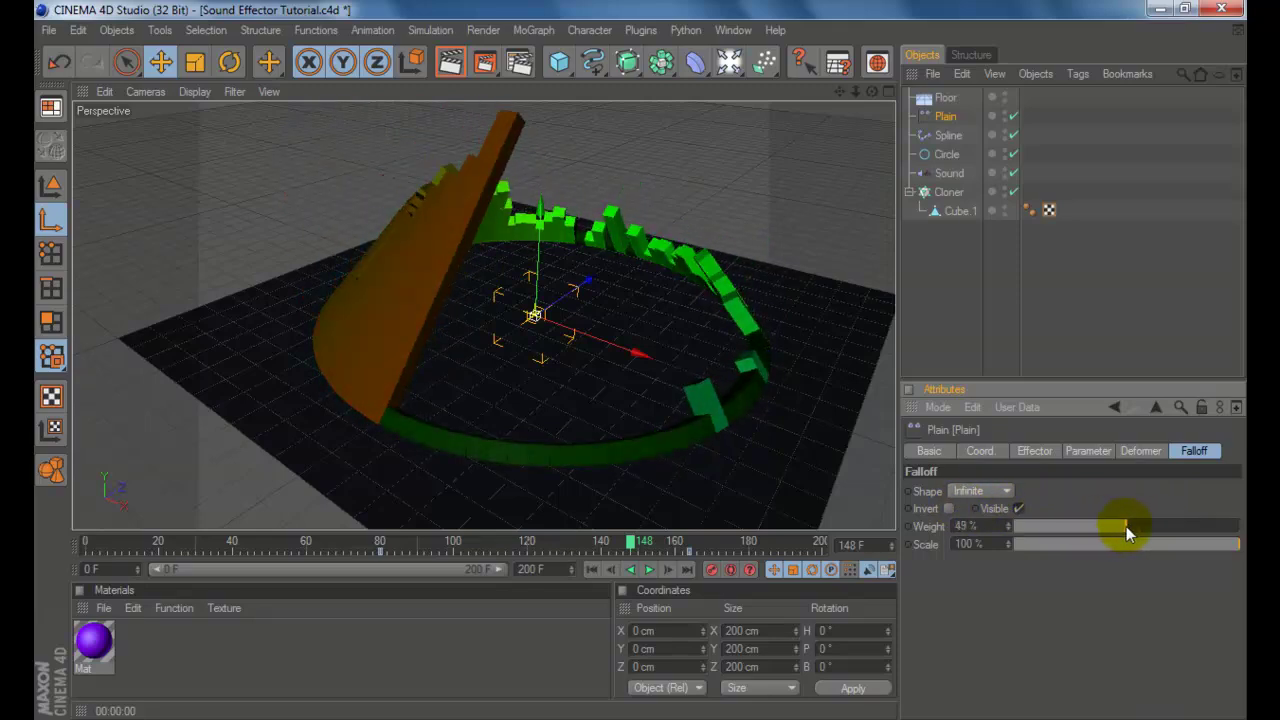
pyautogui.click(654, 572)
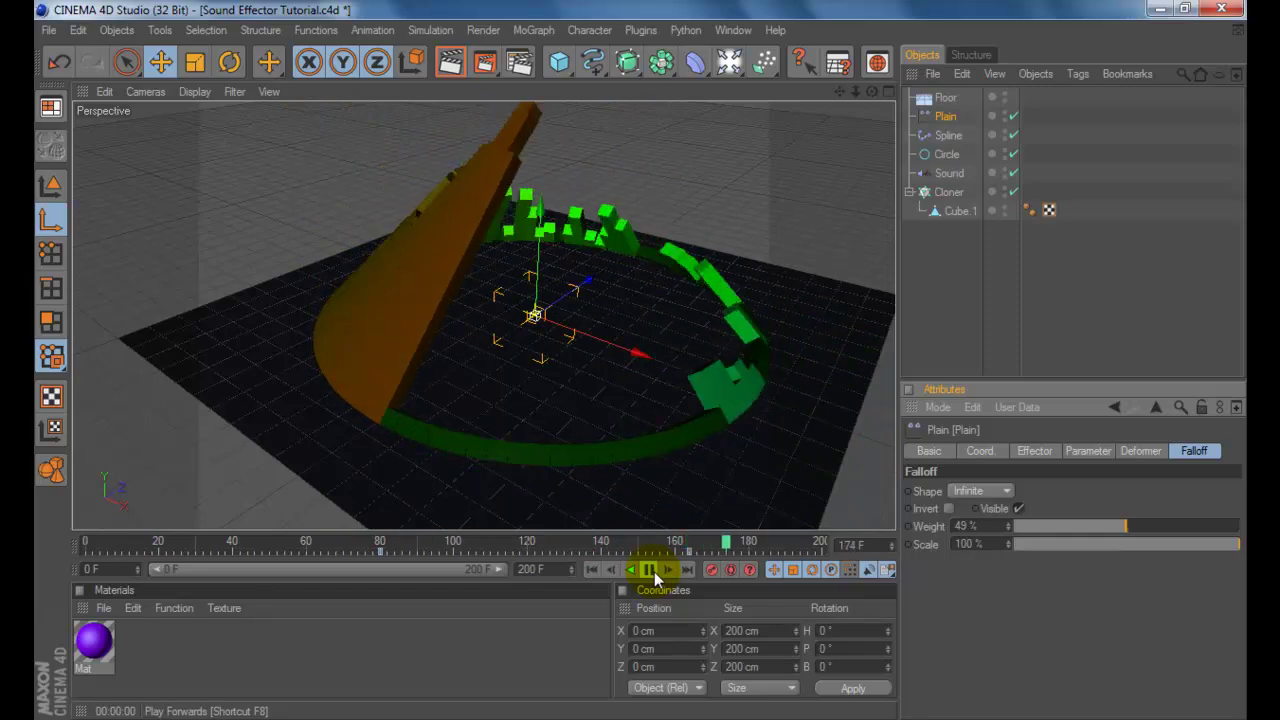
pyautogui.click(651, 569)
# Switch to Notepad and write "YOU CAN EXPERIMENT WITH DIRFERENT EFFECTORS..." in an empty writing area
pyautogui.hotkey('alt', 'Tab')
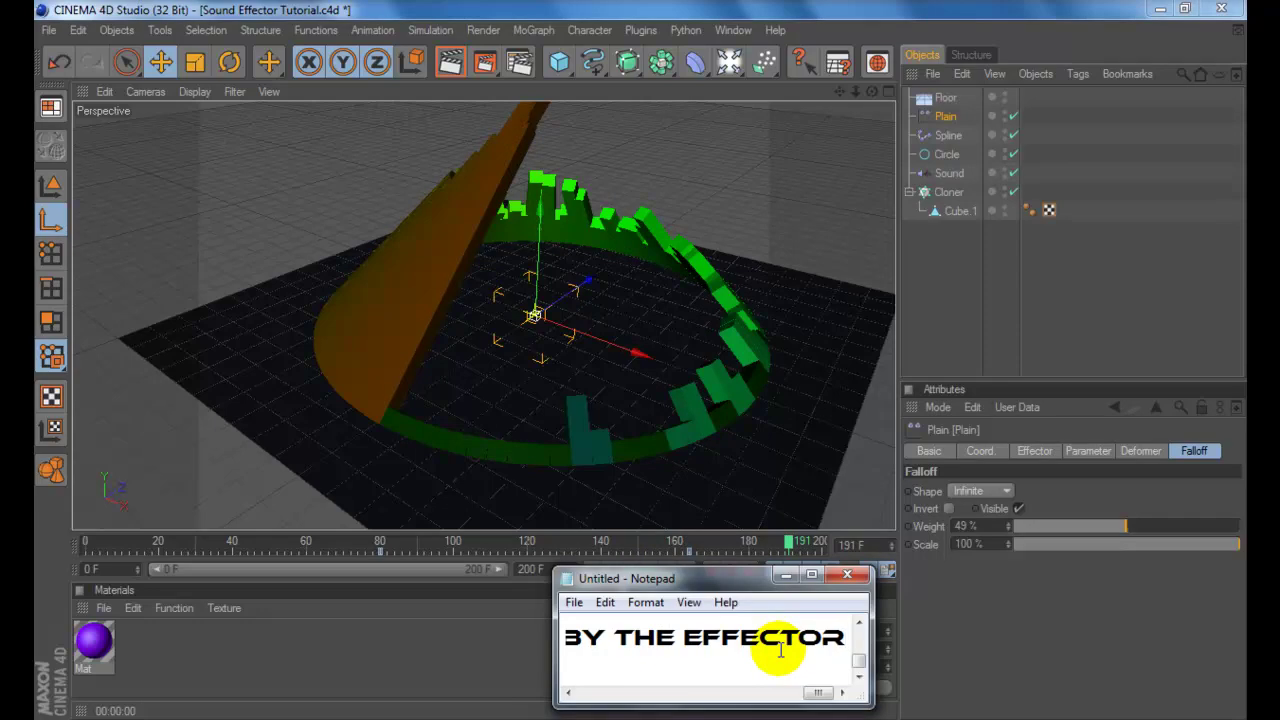
pyautogui.hotkey('ctrl', 'a')
pyautogui.press('Delete')
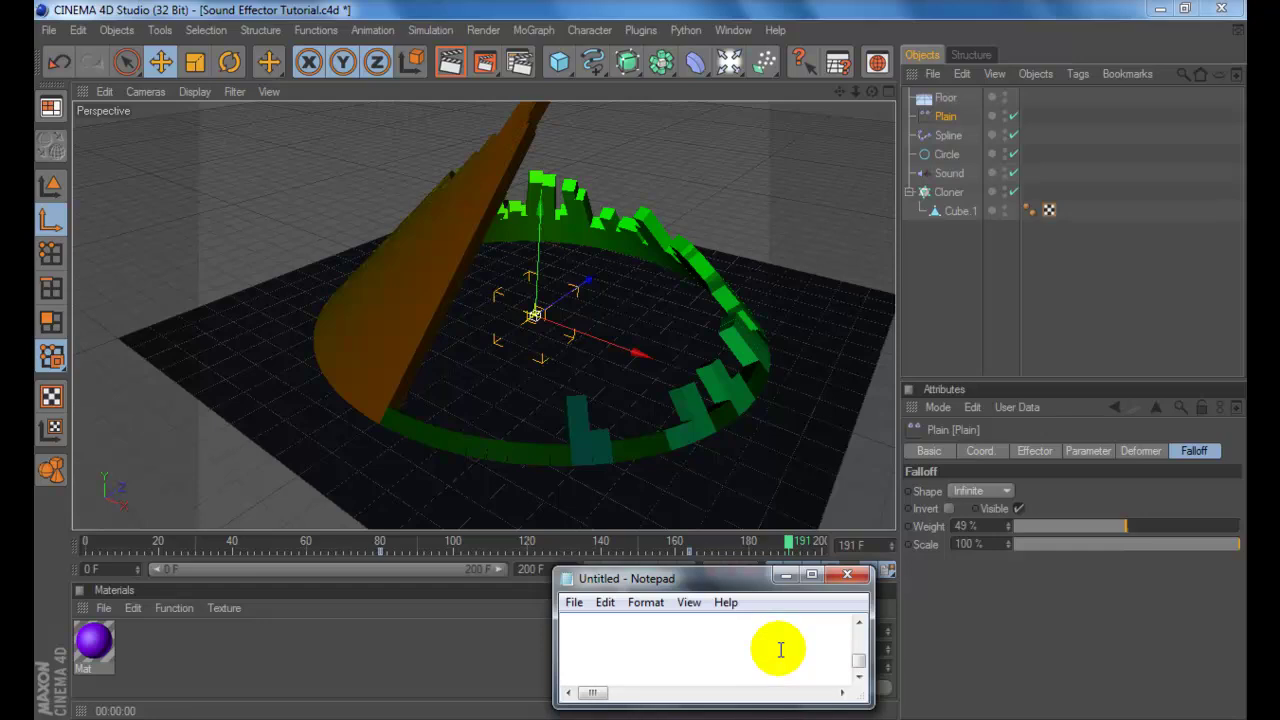
pyautogui.write('YOU CAN E')
pyautogui.write('XPERIME')
pyautogui.write('NT WITH ')
pyautogui.write('DIRF')
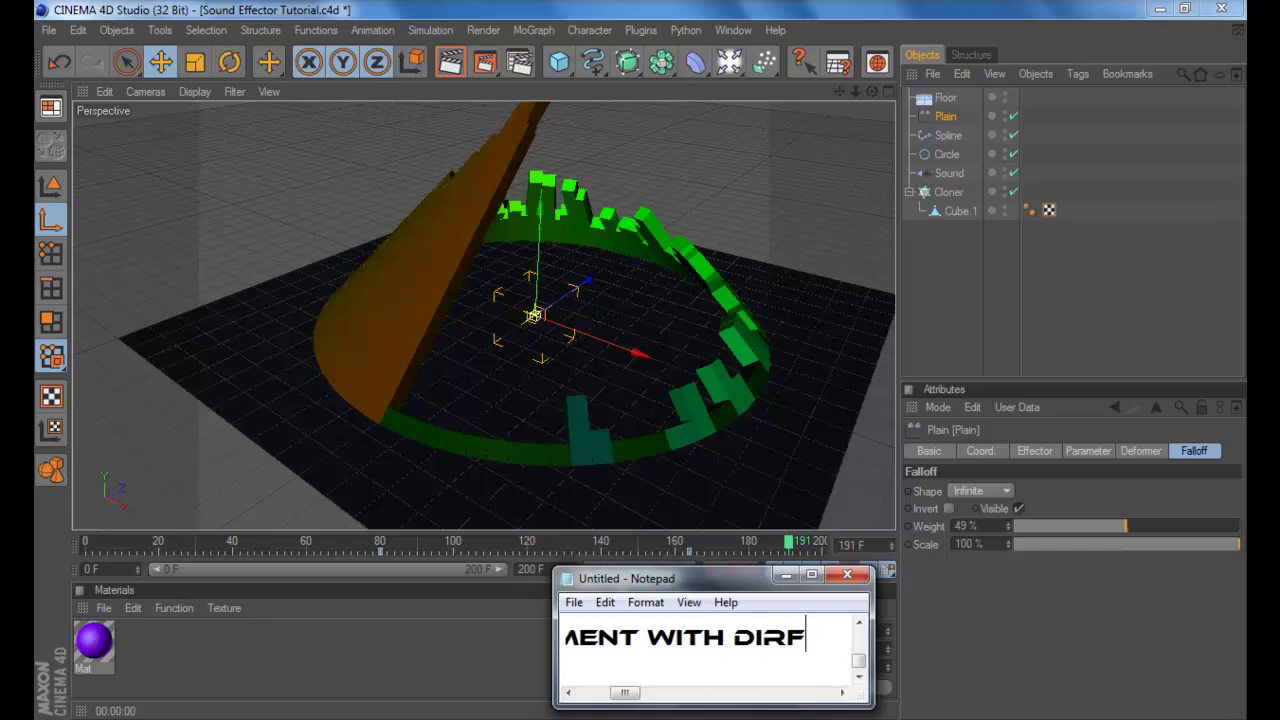
pyautogui.write('ERENT')
pyautogui.write(' EFFECF')
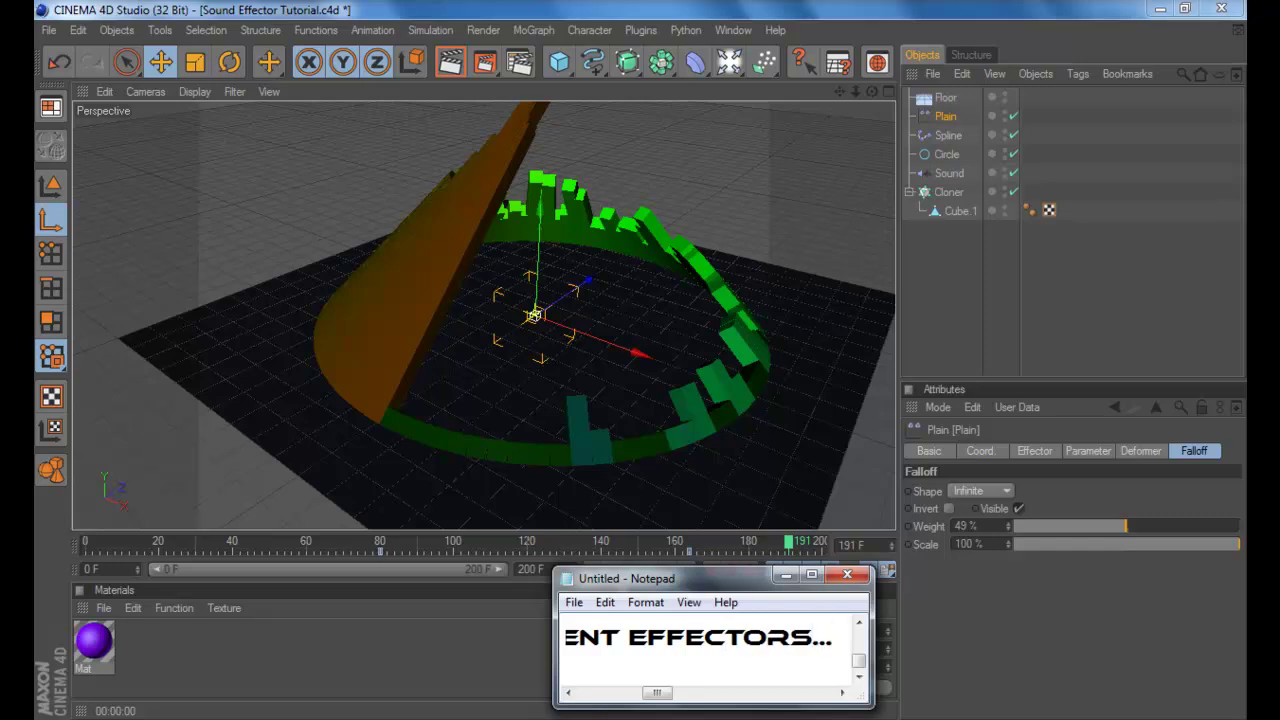
# Finish the note with "OOPS I HAVE TO PAUSE AGAIN" and minimize Notepad
pyautogui.write('OOPS ')
pyautogui.write('I HAVE TO PAU')
pyautogui.write('SE ')
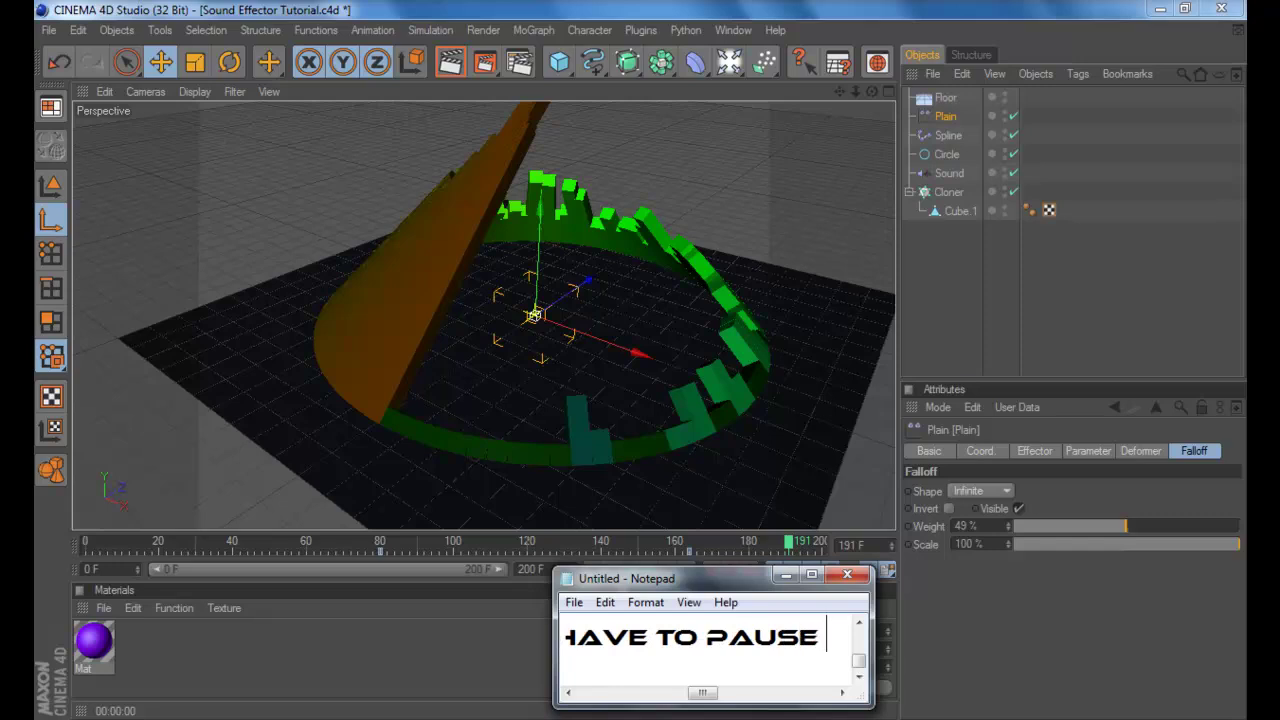
pyautogui.write('AGAIN')
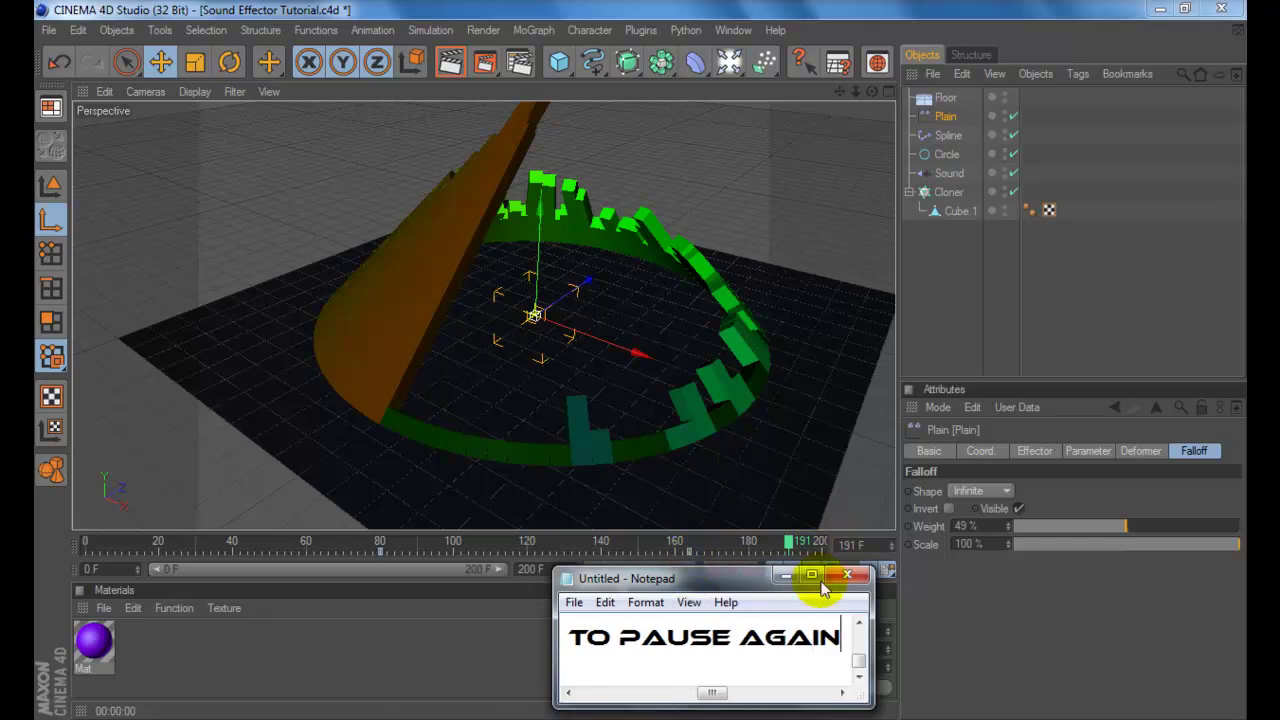
pyautogui.click(786, 576)
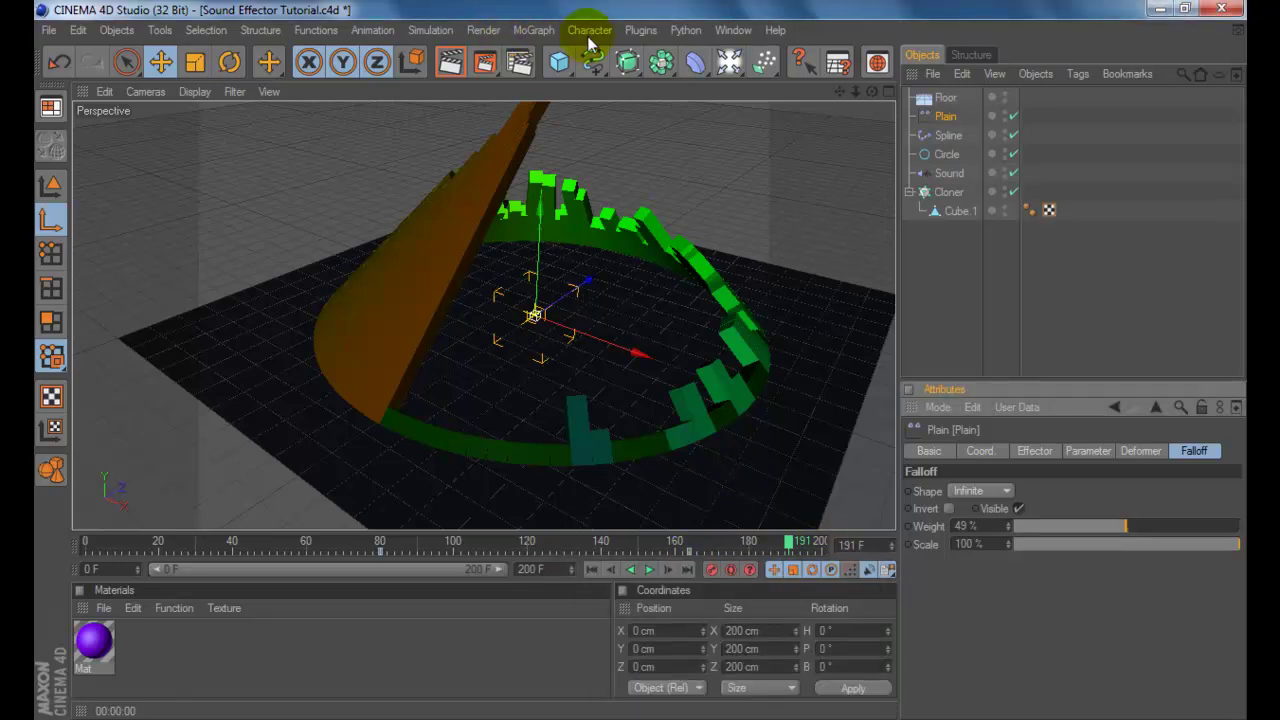
# Add a MoGraph Delay effector to the Cloner and show its Effector settings
pyautogui.click(946, 192)
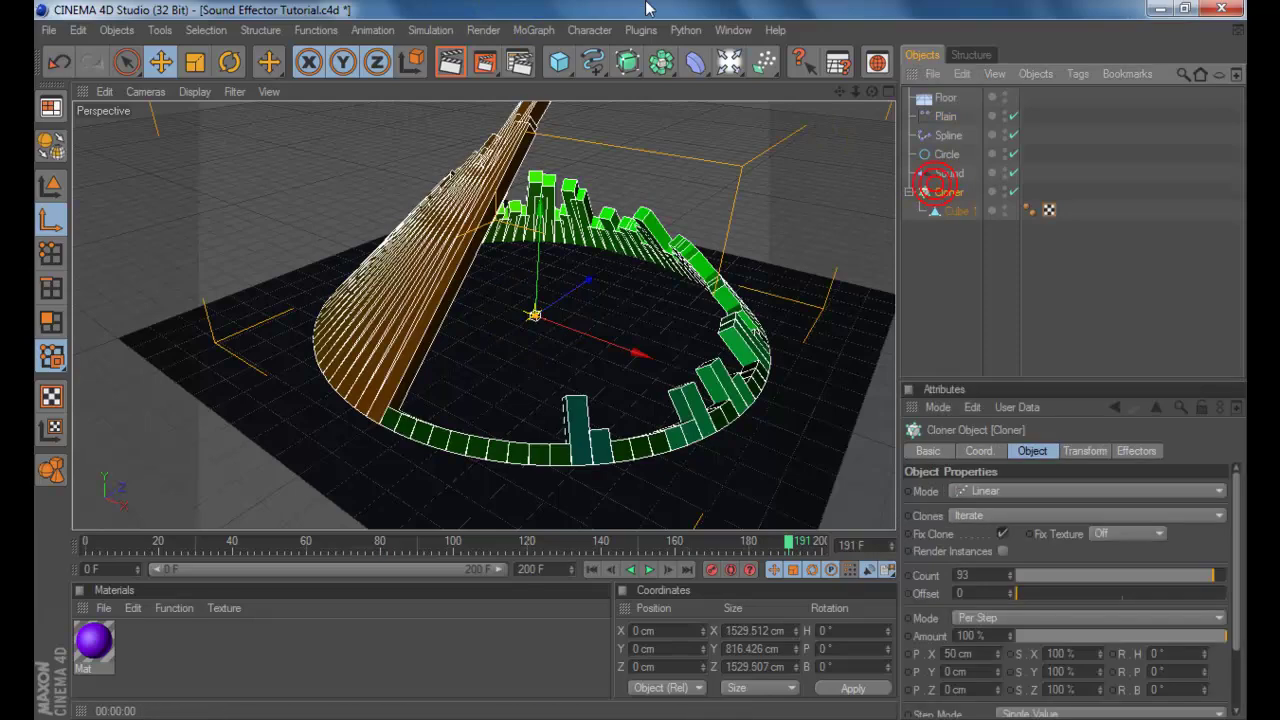
pyautogui.click(543, 31)
pyautogui.moveTo(555, 58)
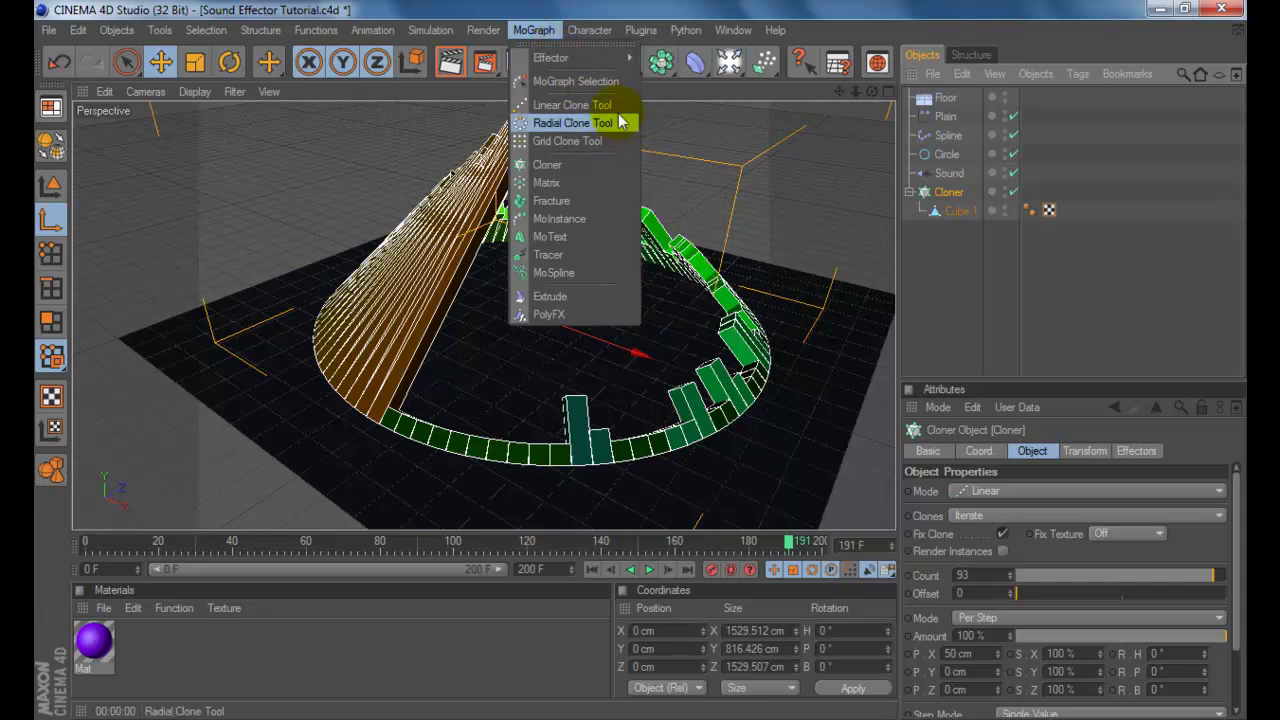
pyautogui.moveTo(611, 60)
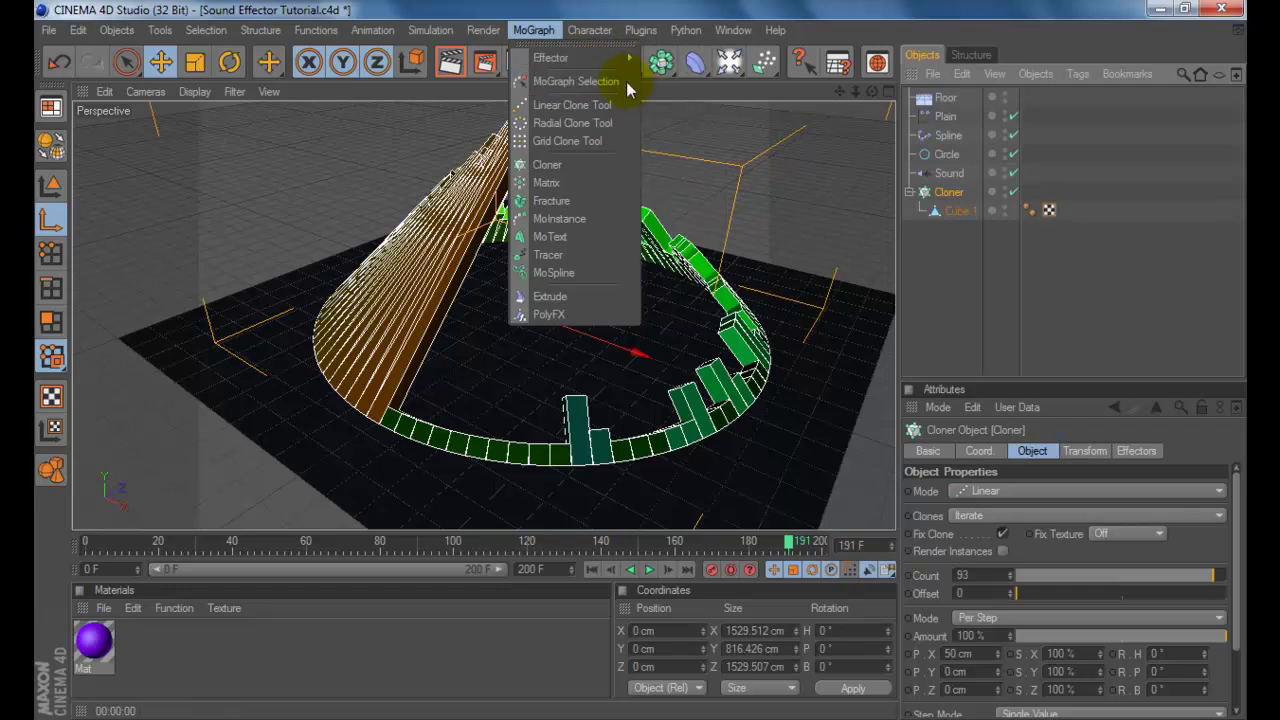
pyautogui.click(664, 124)
pyautogui.click(1018, 458)
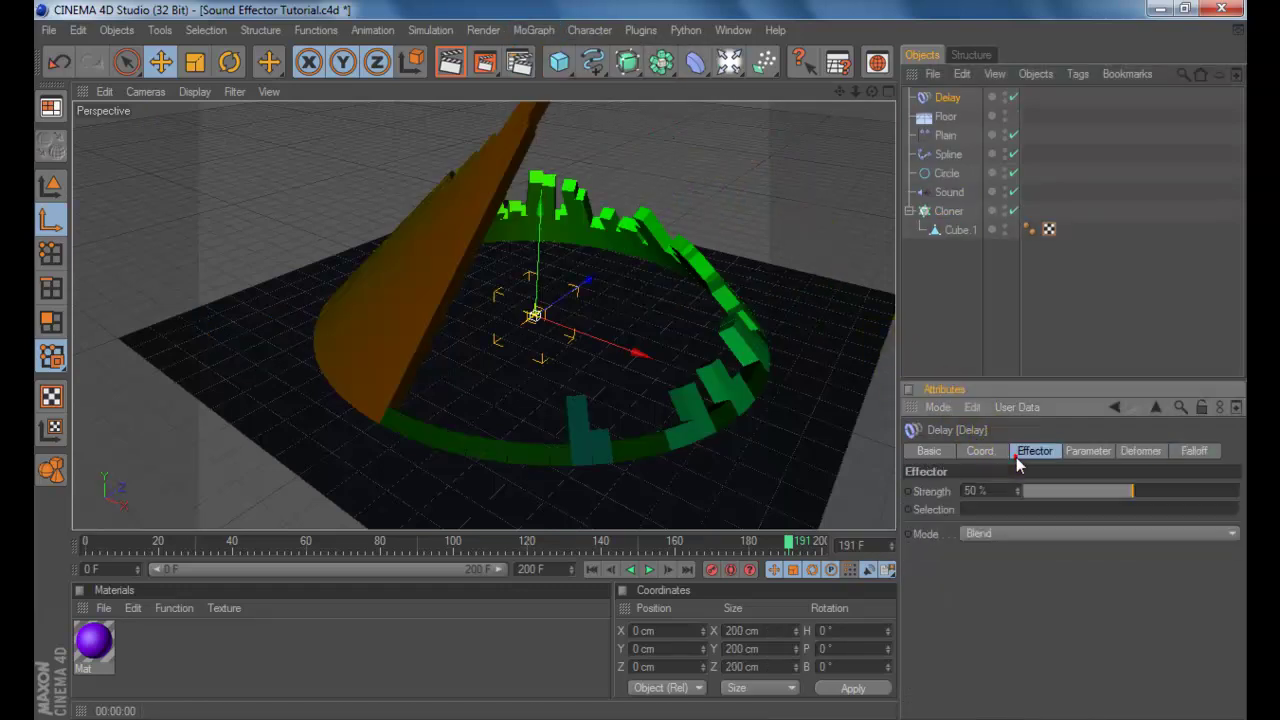
# Set the Delay effector's strength to 78% and its mode to Spring, and preview the animation
pyautogui.moveTo(1123, 492); pyautogui.dragTo(1240, 463)
pyautogui.click(1153, 533)
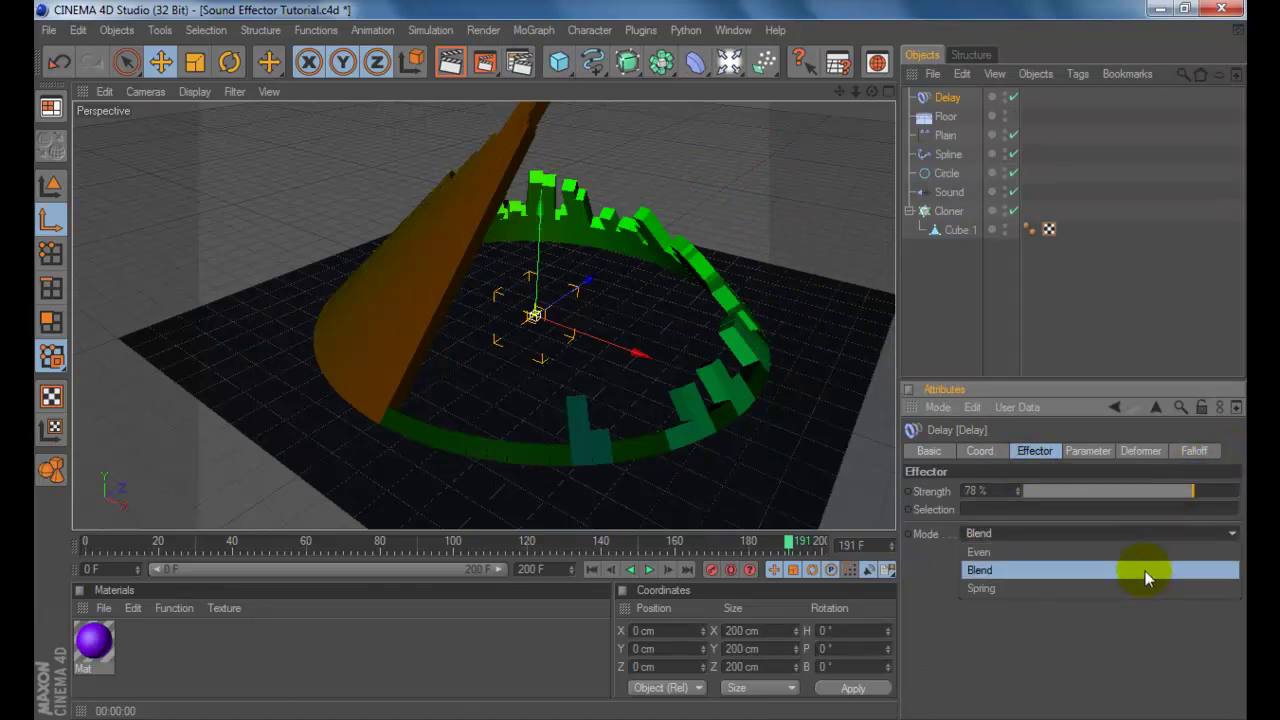
pyautogui.click(1142, 590)
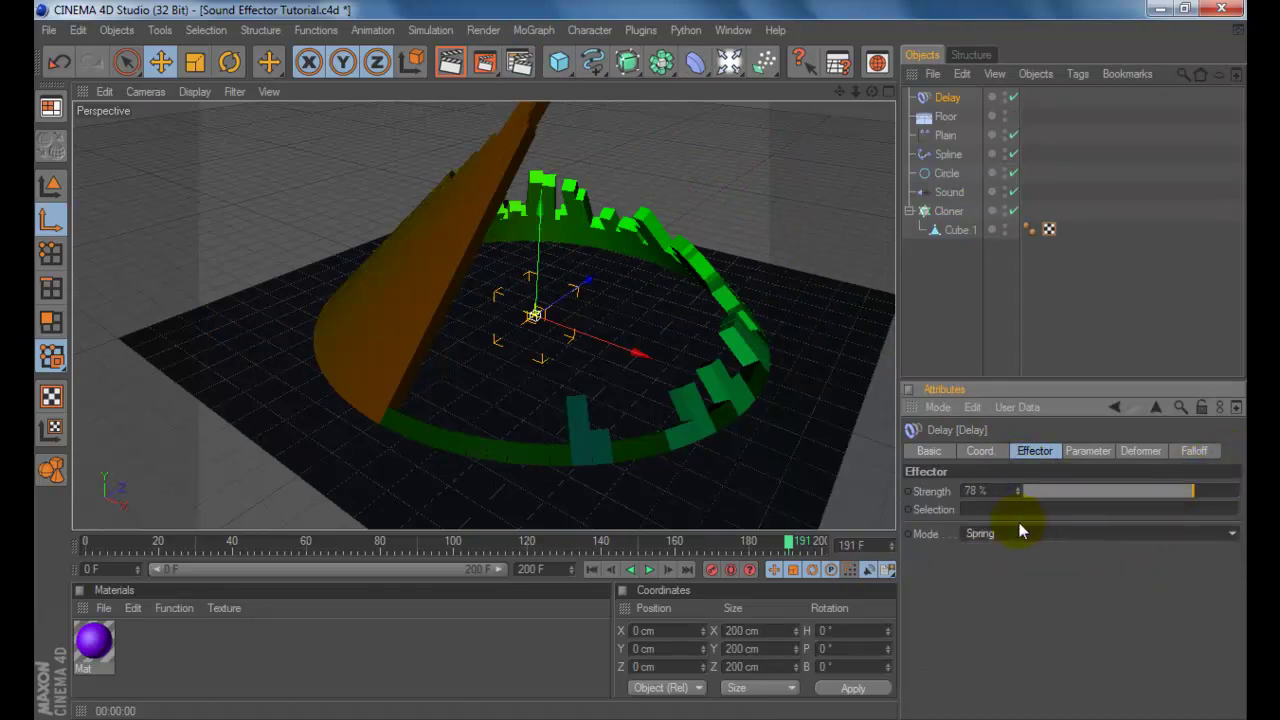
pyautogui.click(650, 569)
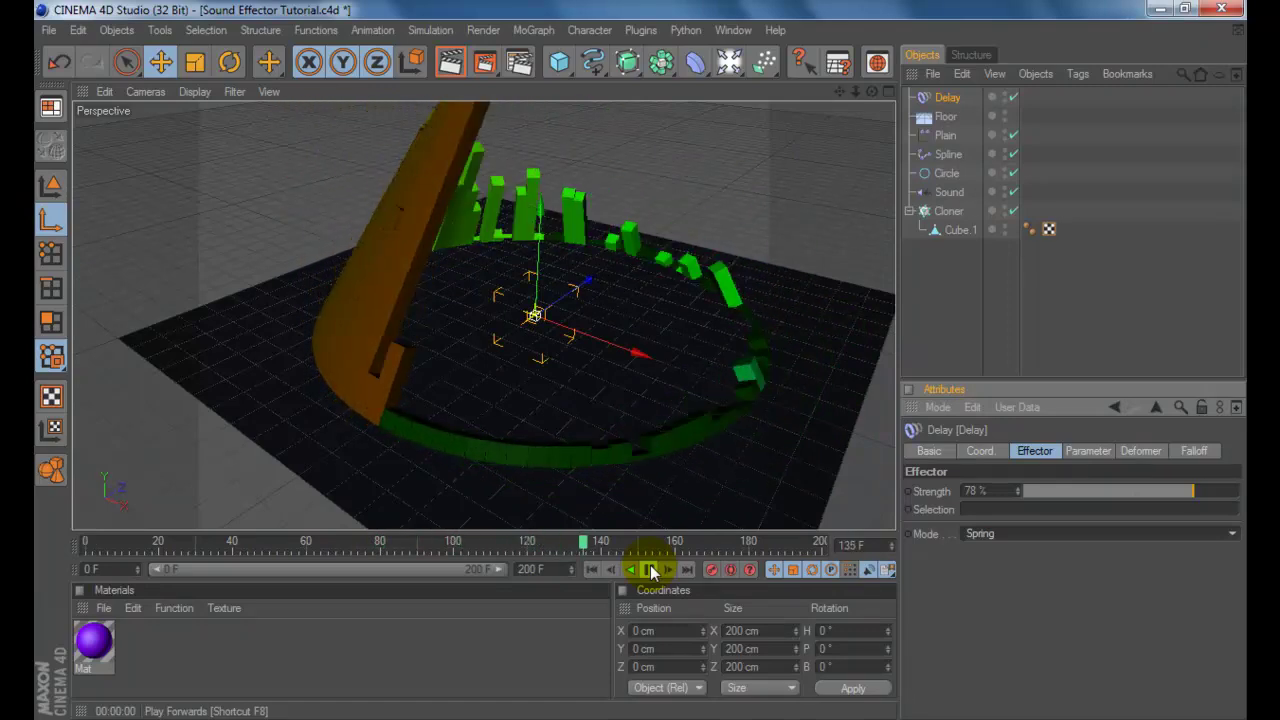
pyautogui.click(651, 570)
pyautogui.click(888, 545)
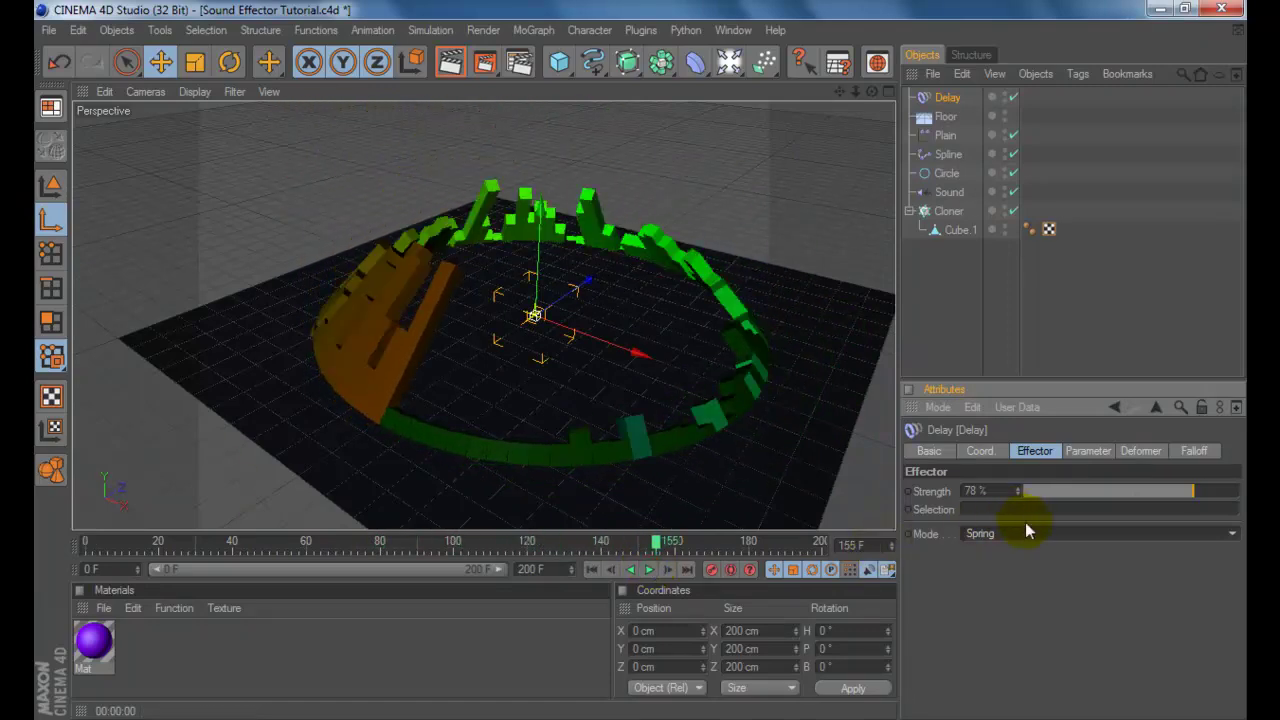
# Raise the Delay effector's strength to 100% and play the animation to check the springing clones
pyautogui.moveTo(1139, 490); pyautogui.dragTo(1240, 490)
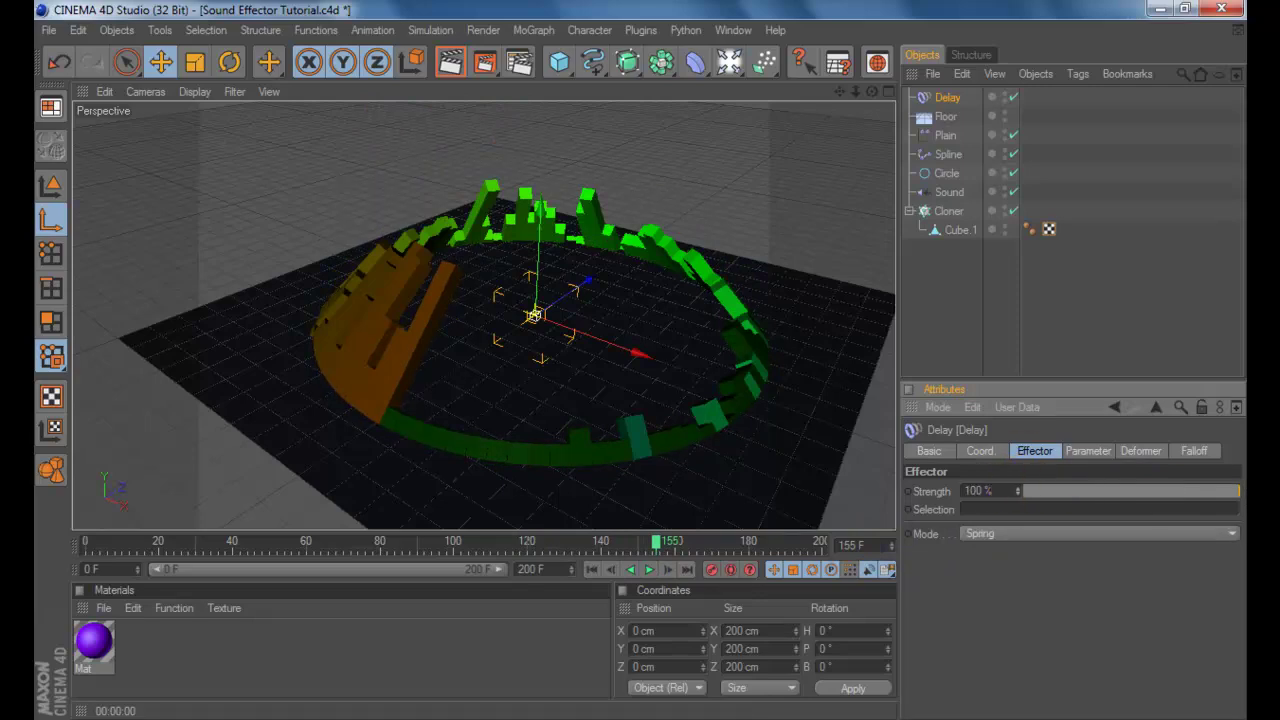
pyautogui.press('BackSpace')
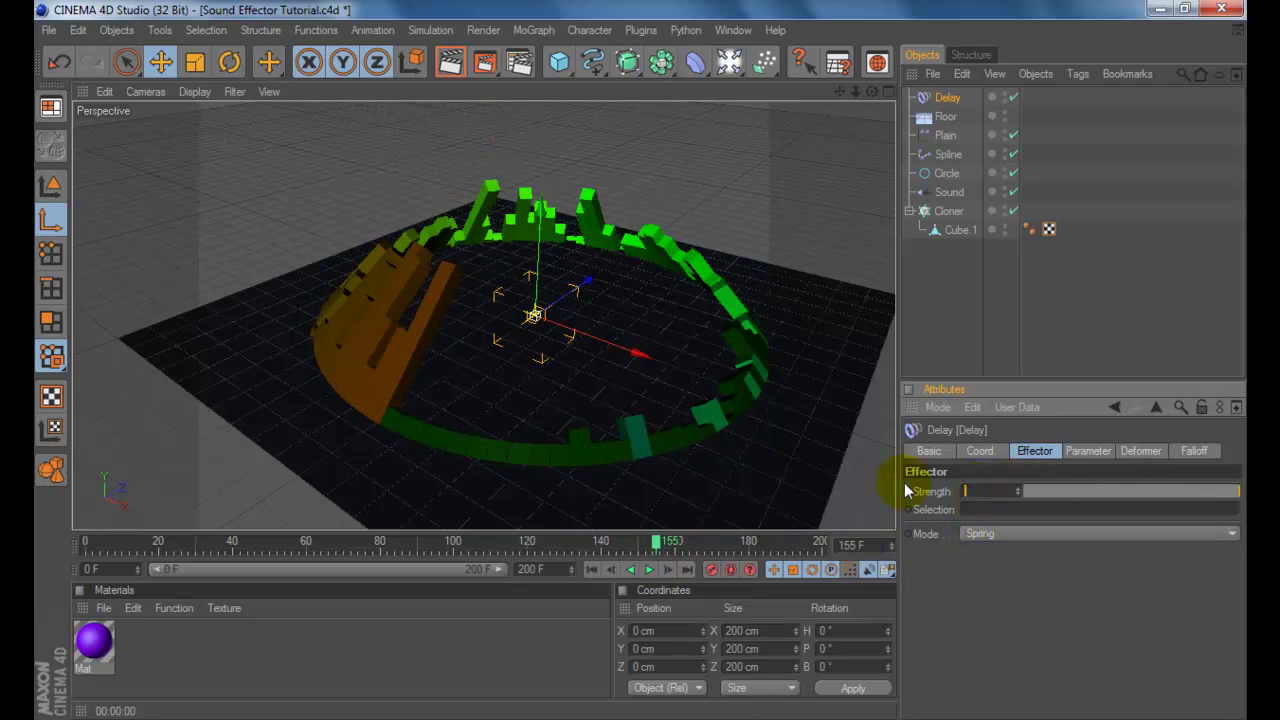
pyautogui.click(648, 569)
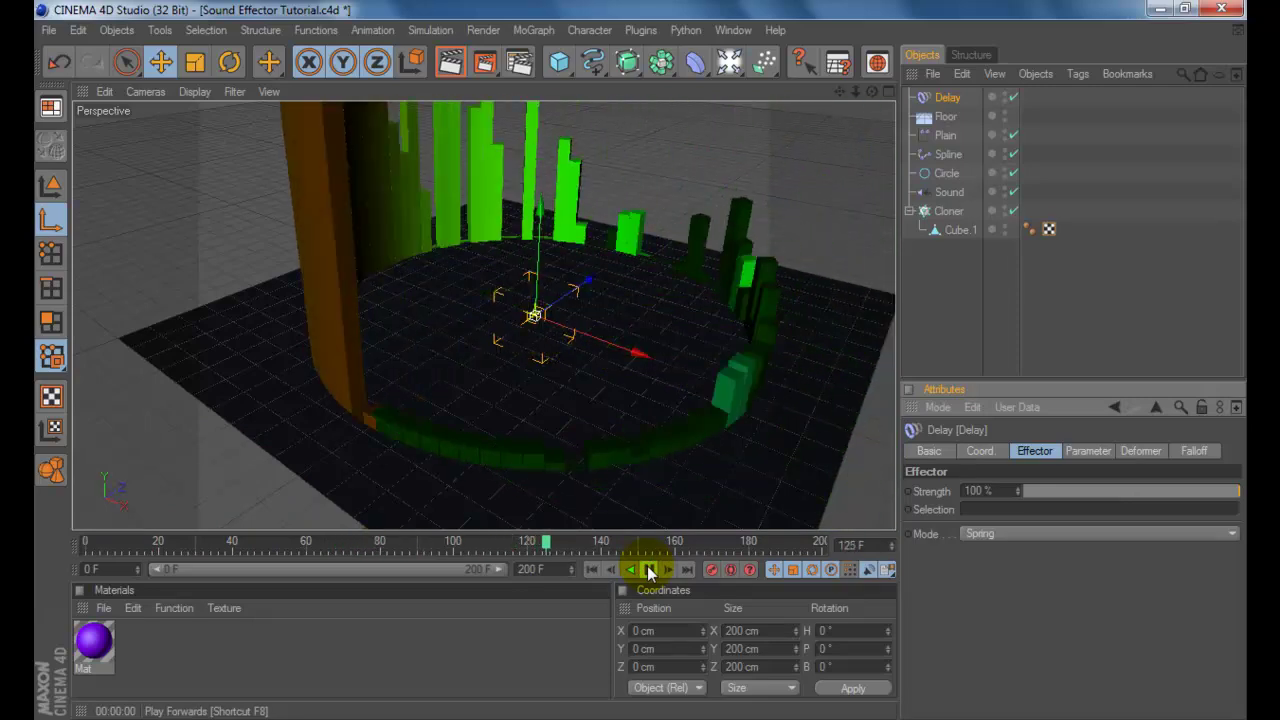
pyautogui.click(648, 569)
pyautogui.moveTo(871, 91); pyautogui.dragTo(885, 145)
pyautogui.moveTo(842, 91); pyautogui.dragTo(822, 182)
pyautogui.moveTo(855, 91)
pyautogui.mouseDown()
pyautogui.moveTo(785, 100)
pyautogui.moveTo(848, 92)
pyautogui.mouseUp()
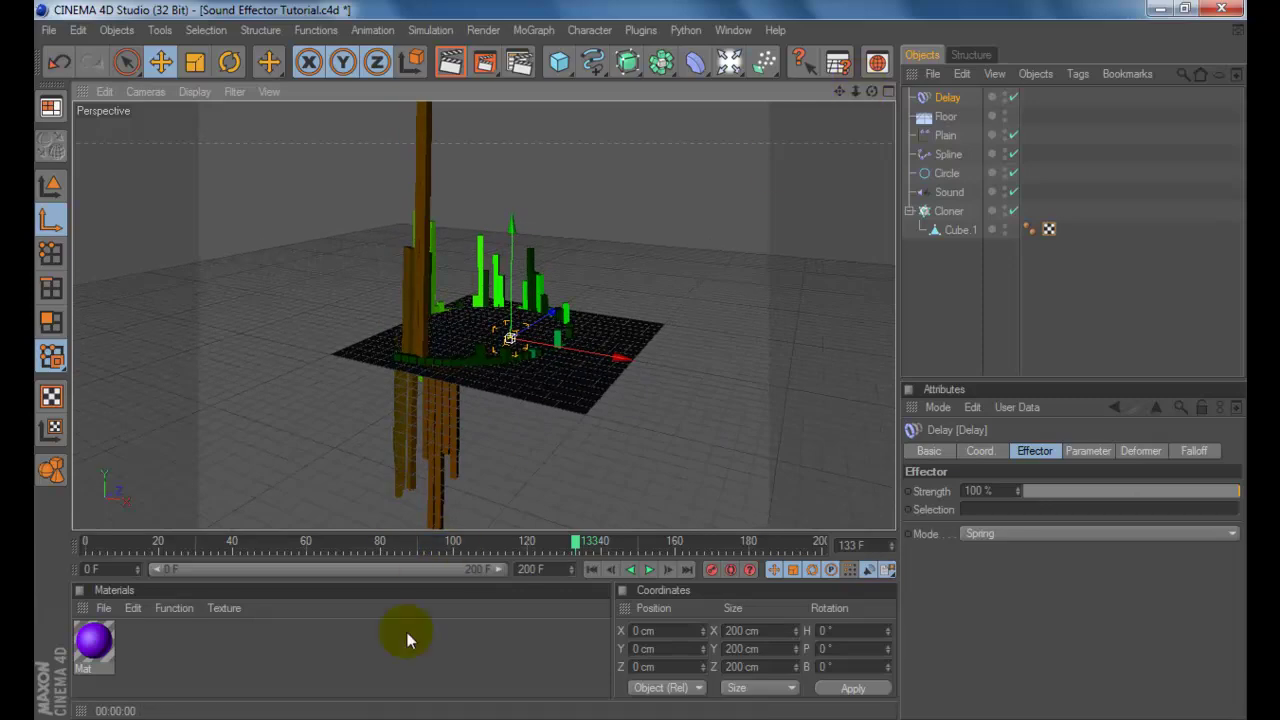
pyautogui.click(420, 719)
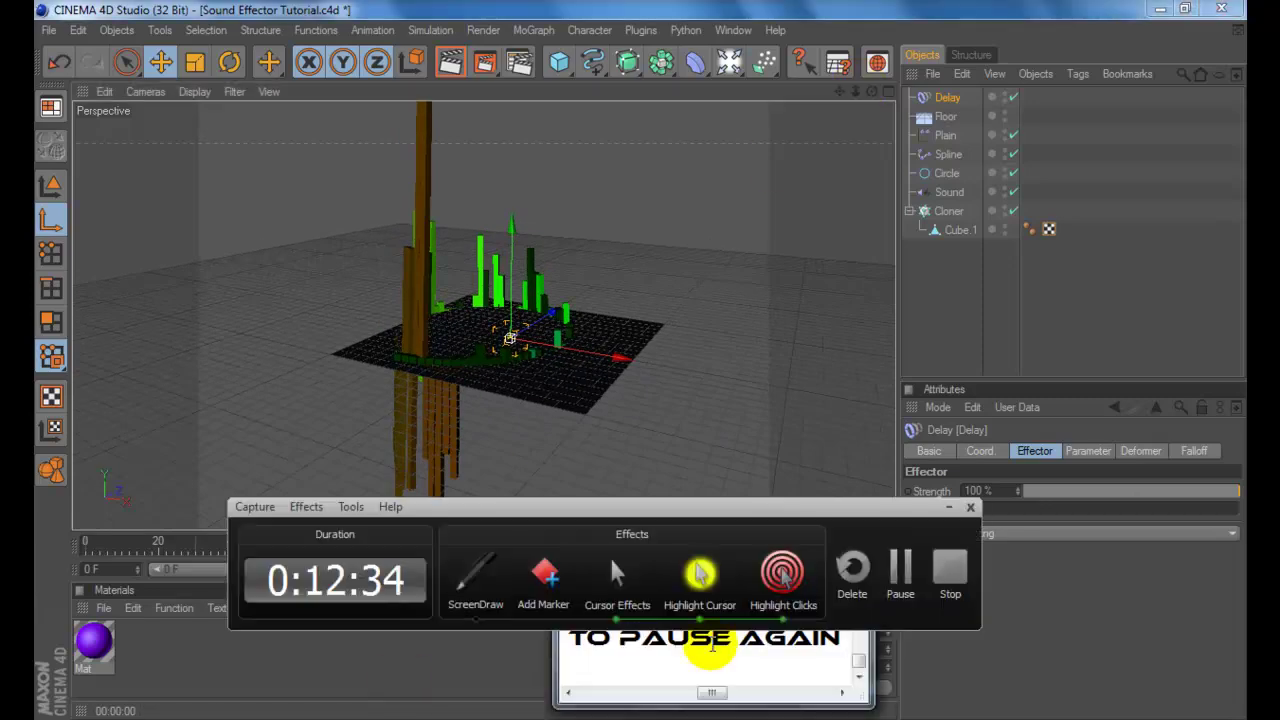
pyautogui.click(903, 568)
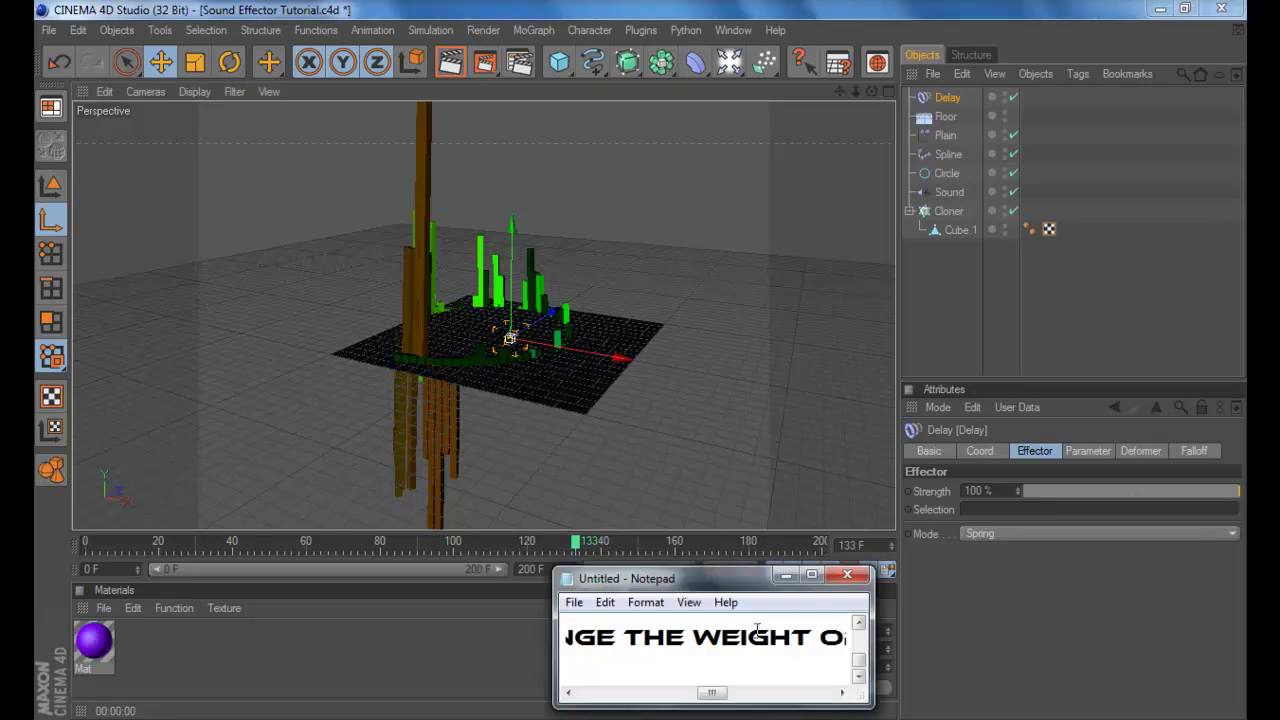
# Write "YOU CAN ALSO ADD DIFFERENT EFFECTORS, FOR" on a fresh line in Notepad
pyautogui.scroll(-1, 593, 659)
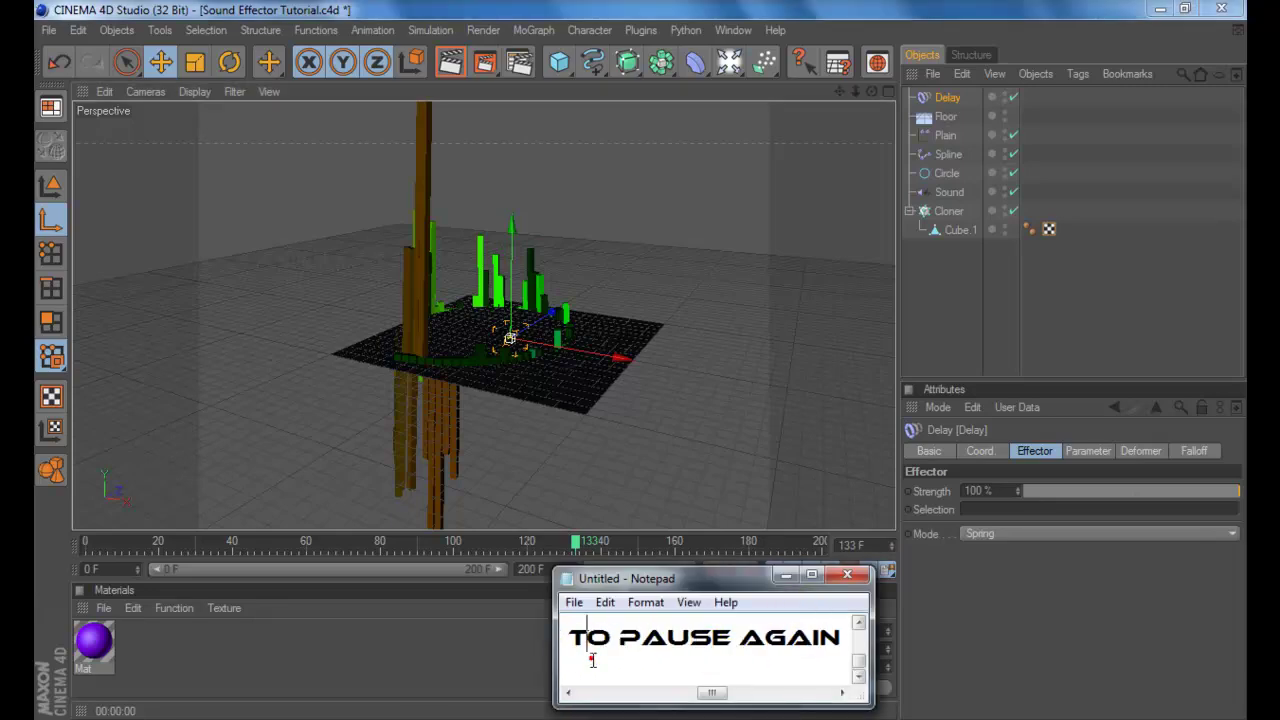
pyautogui.press('BackSpace')
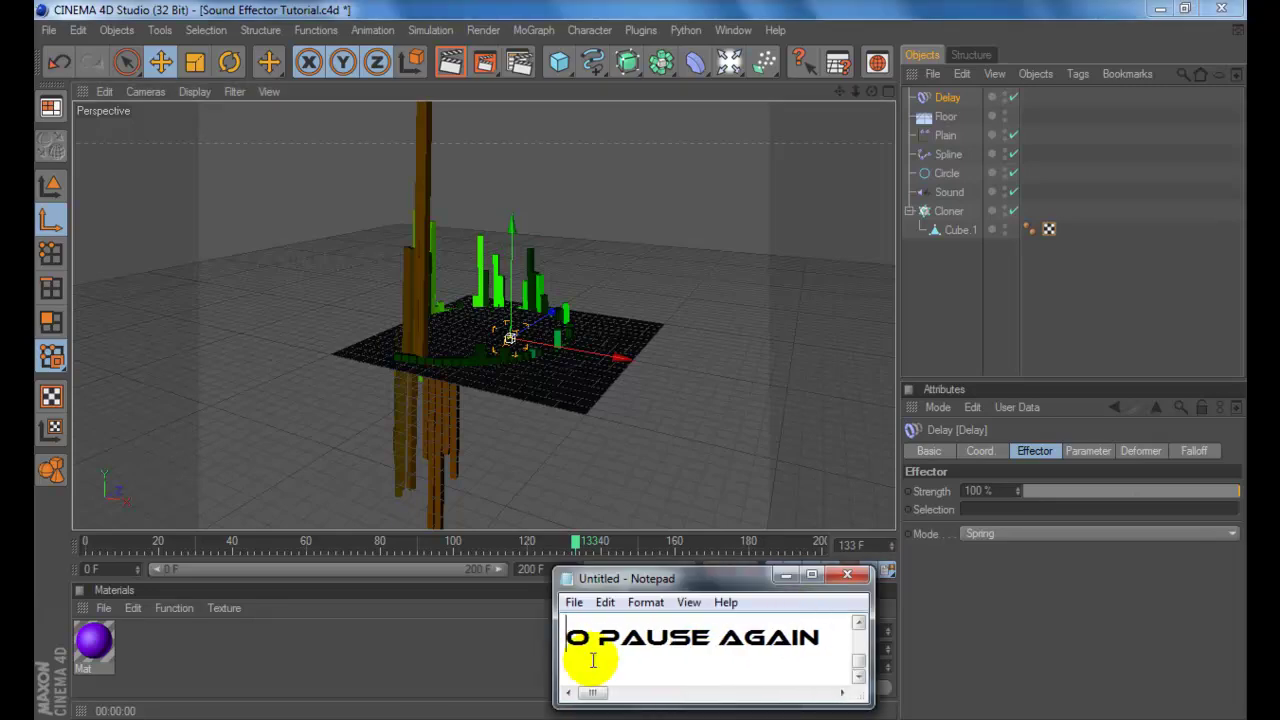
pyautogui.press('Return')
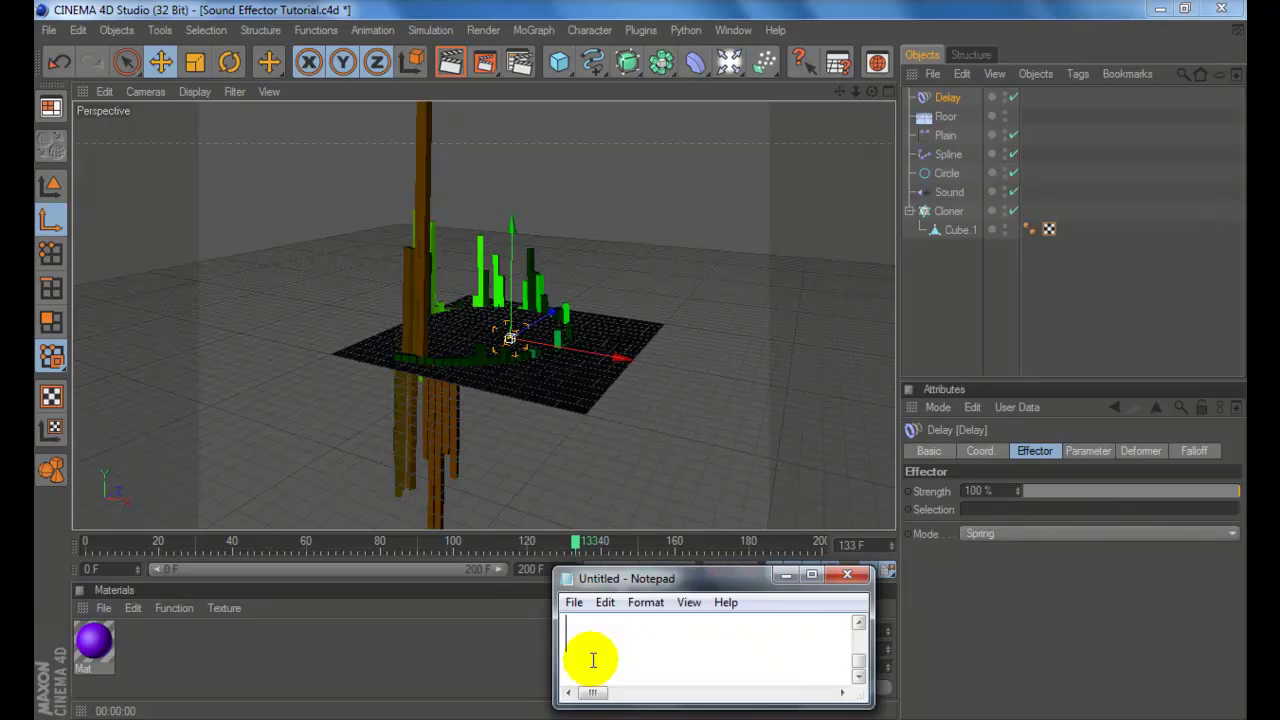
pyautogui.write('YOU CAN A')
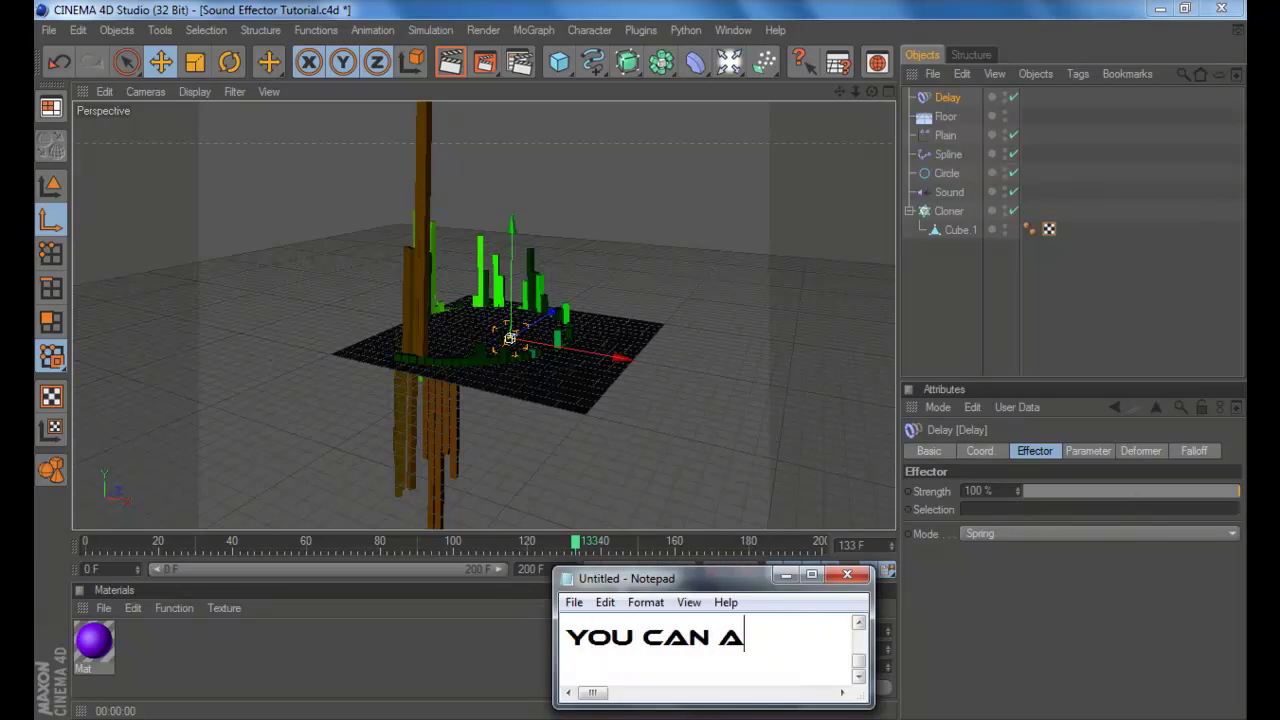
pyautogui.write('LSO ADD ')
pyautogui.write('DIFFER')
pyautogui.write('ENT ')
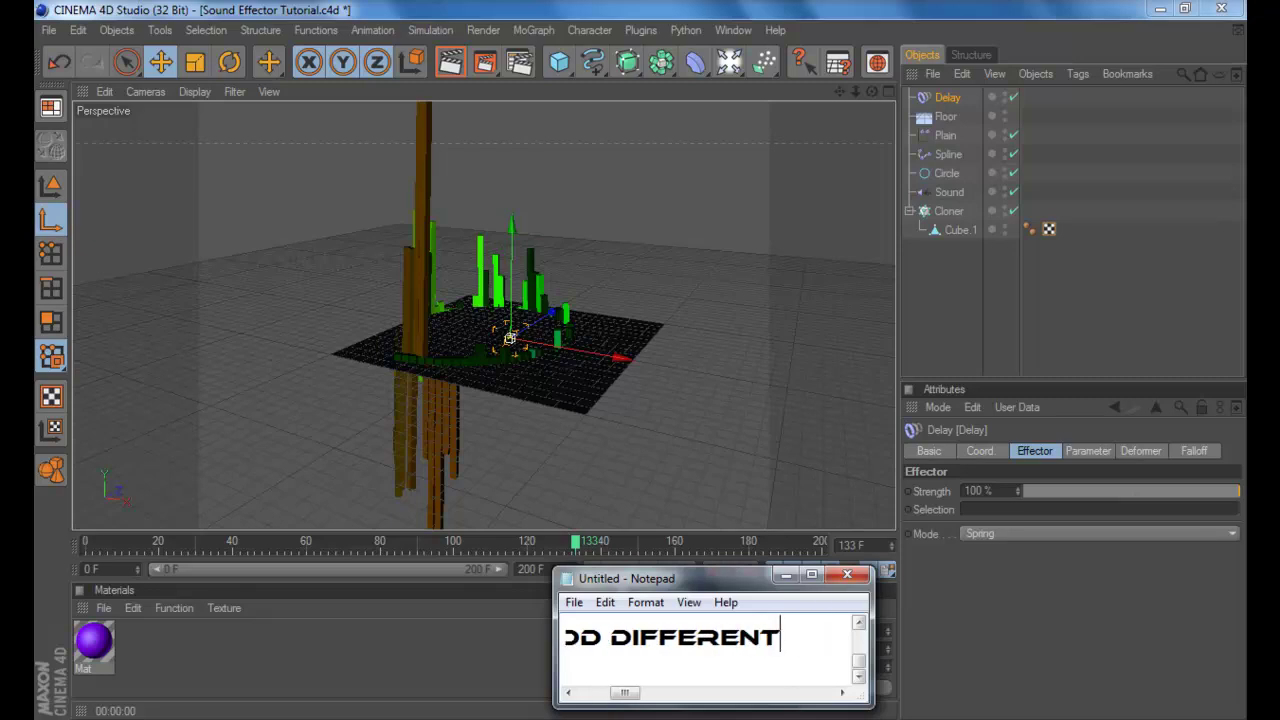
pyautogui.write('EFFECTO')
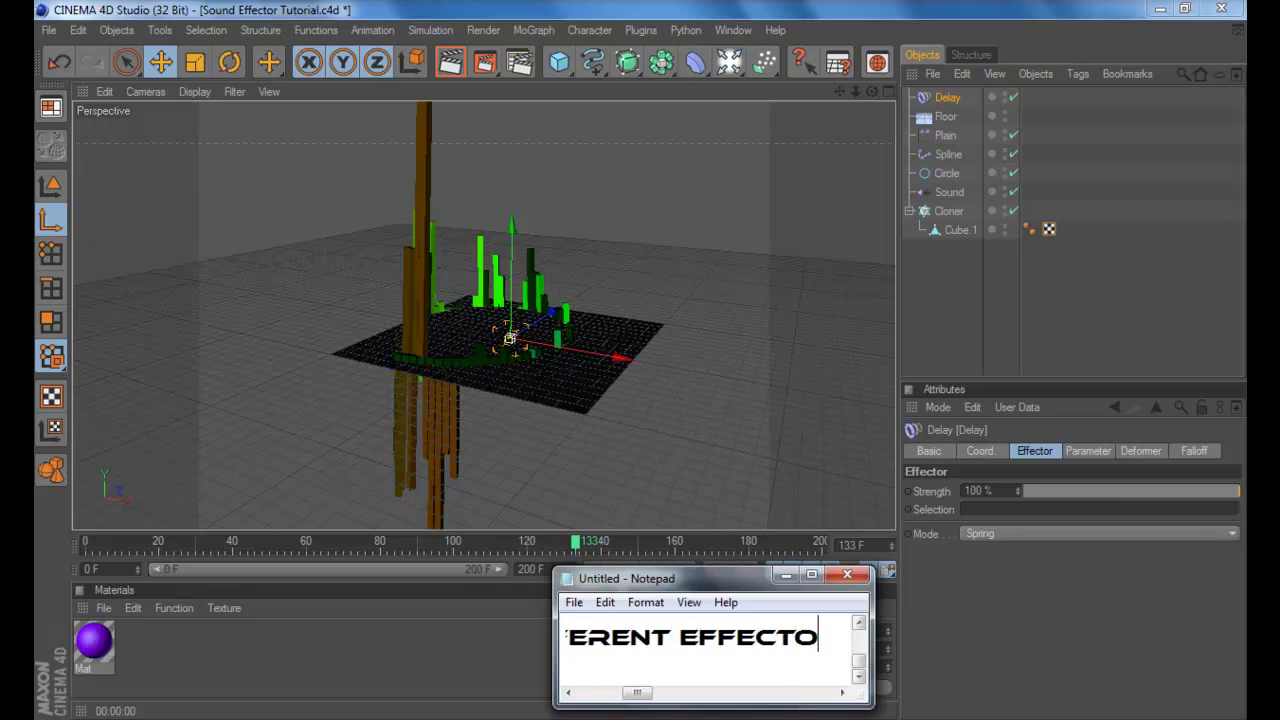
pyautogui.write('RS, FOR')
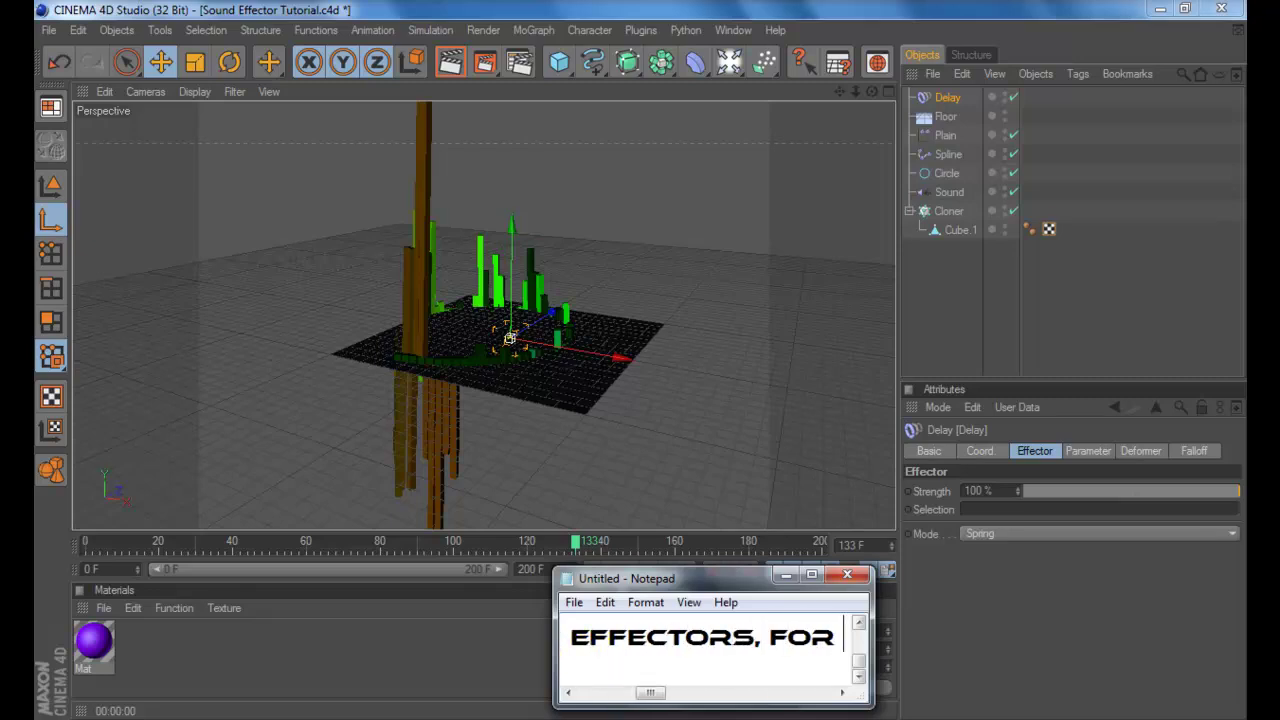
# Continue the Notepad note with "EXAMPLE YOU CAN USE TEH DELAY EFFECTOR TO ADD A BOUNCE TO YOUR BARS."
pyautogui.write(' EXAMPLE ')
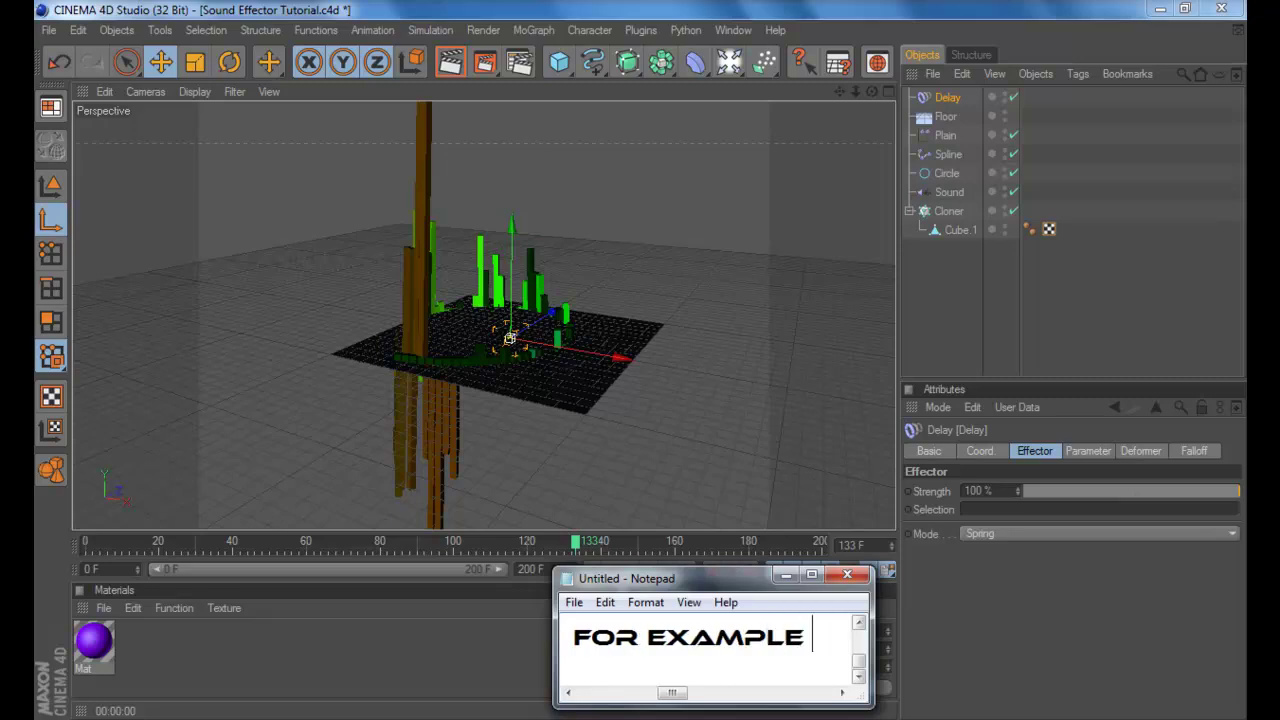
pyautogui.write('YY')
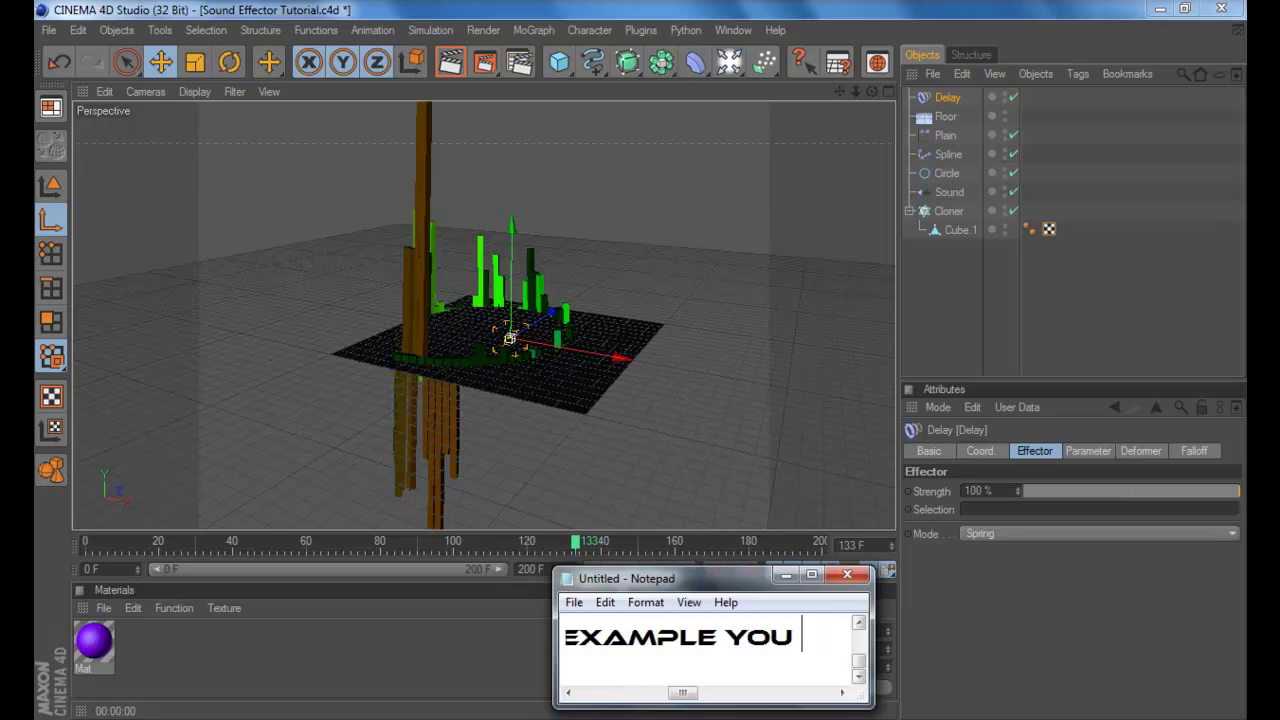
pyautogui.write('CAN USE TEH DELAY EFFECTOR ')
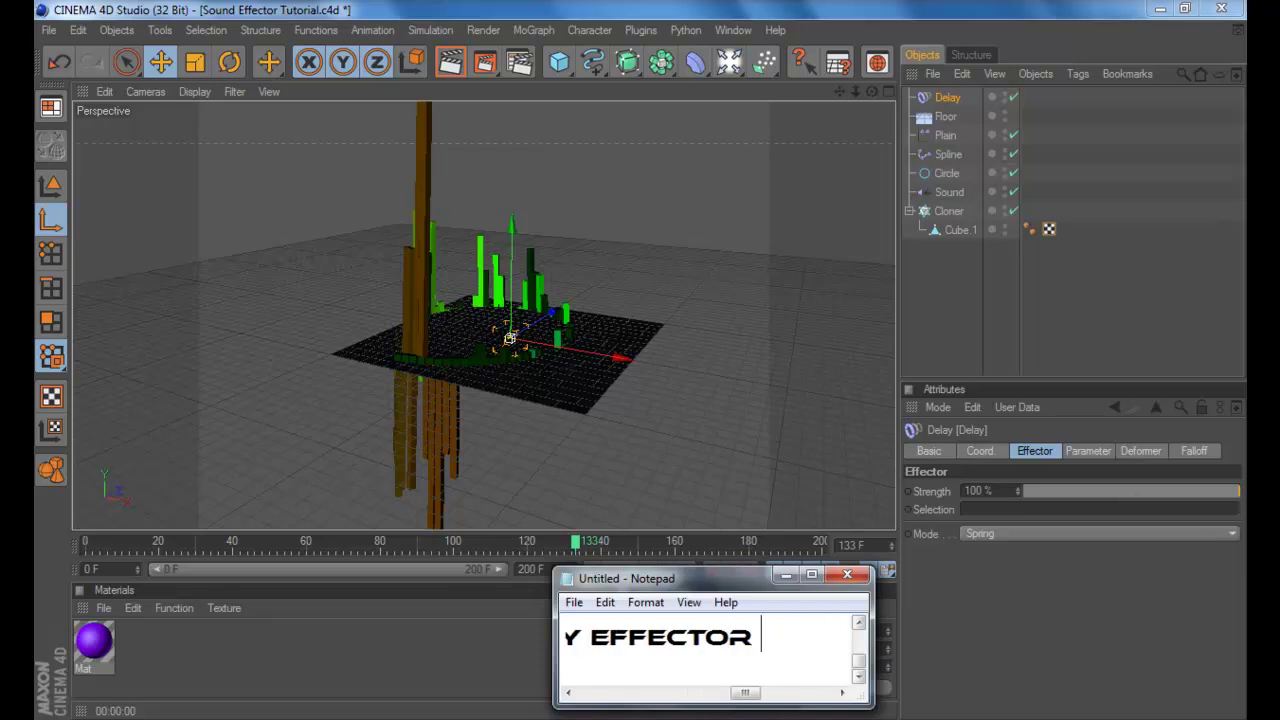
pyautogui.write('TO ADD')
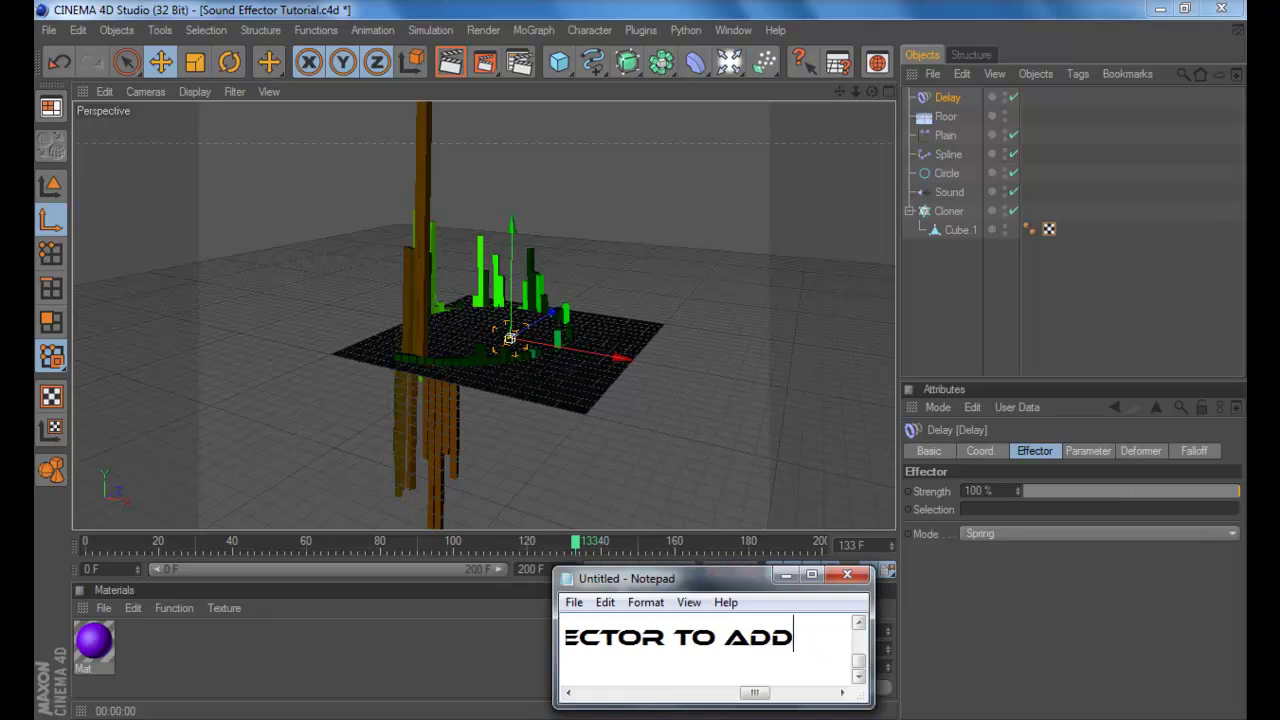
pyautogui.write(' A BOU')
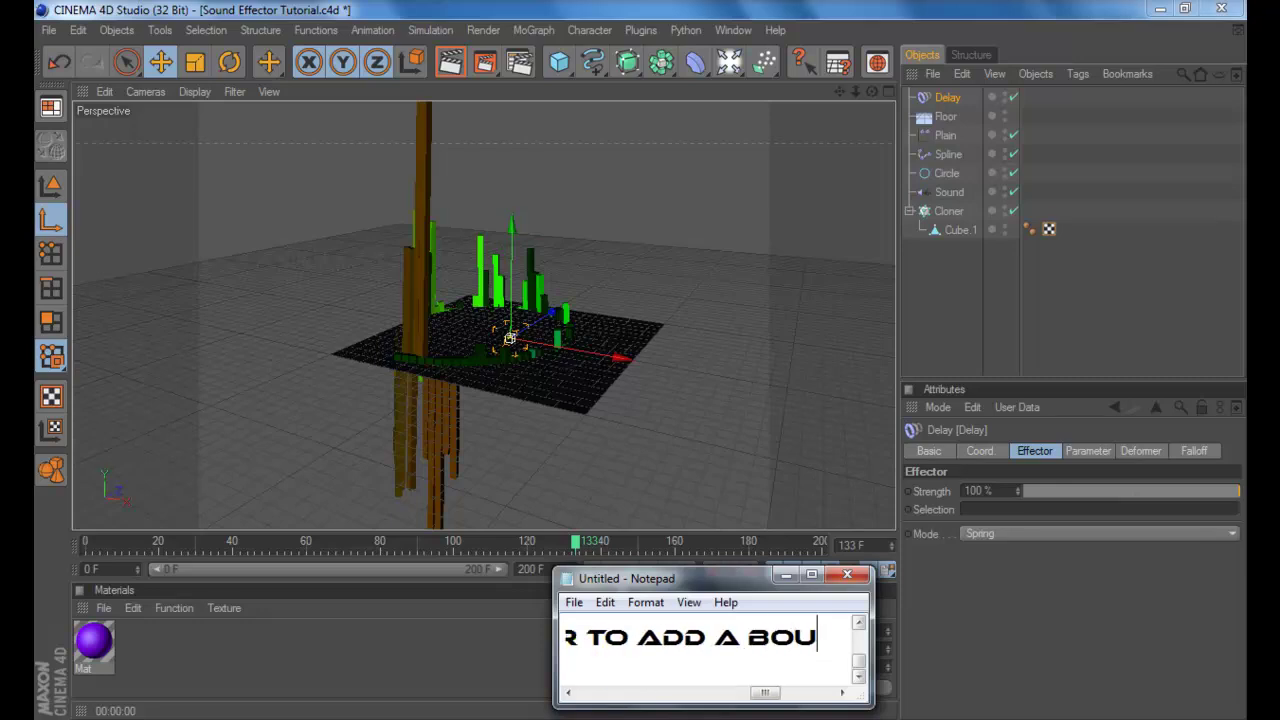
pyautogui.write('NCE TO YOUR ')
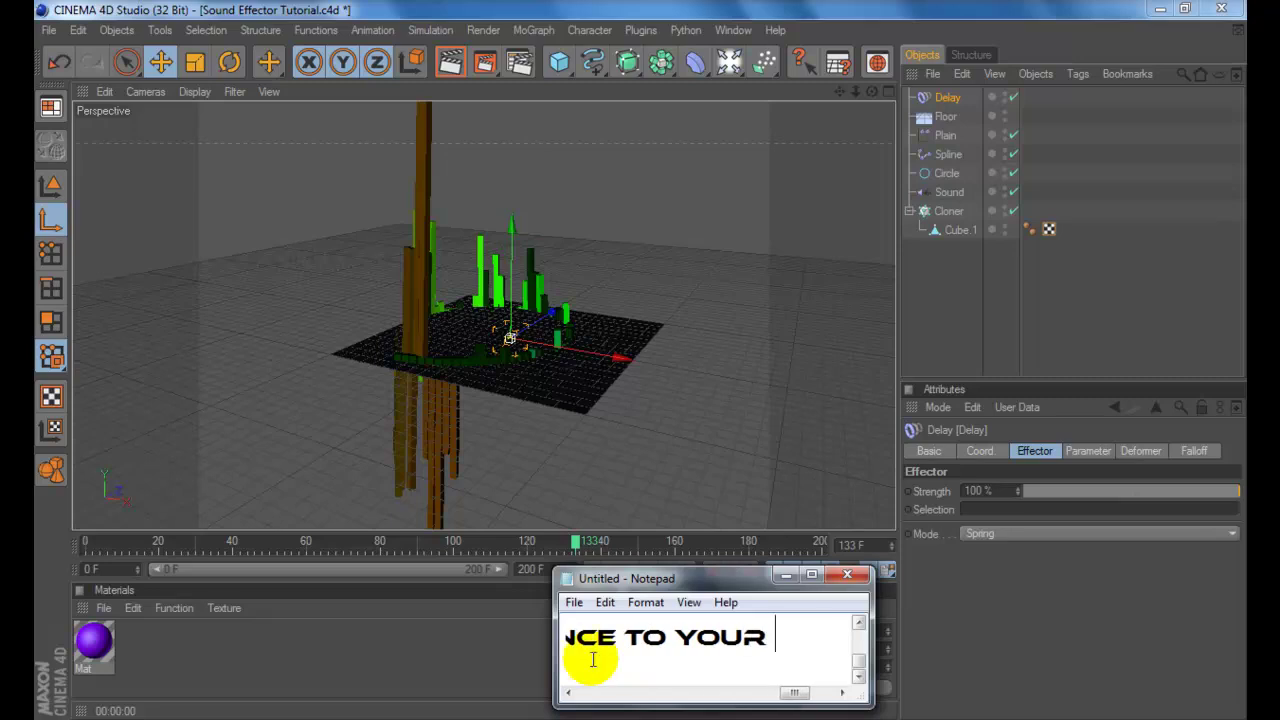
pyautogui.write('YOUR ')
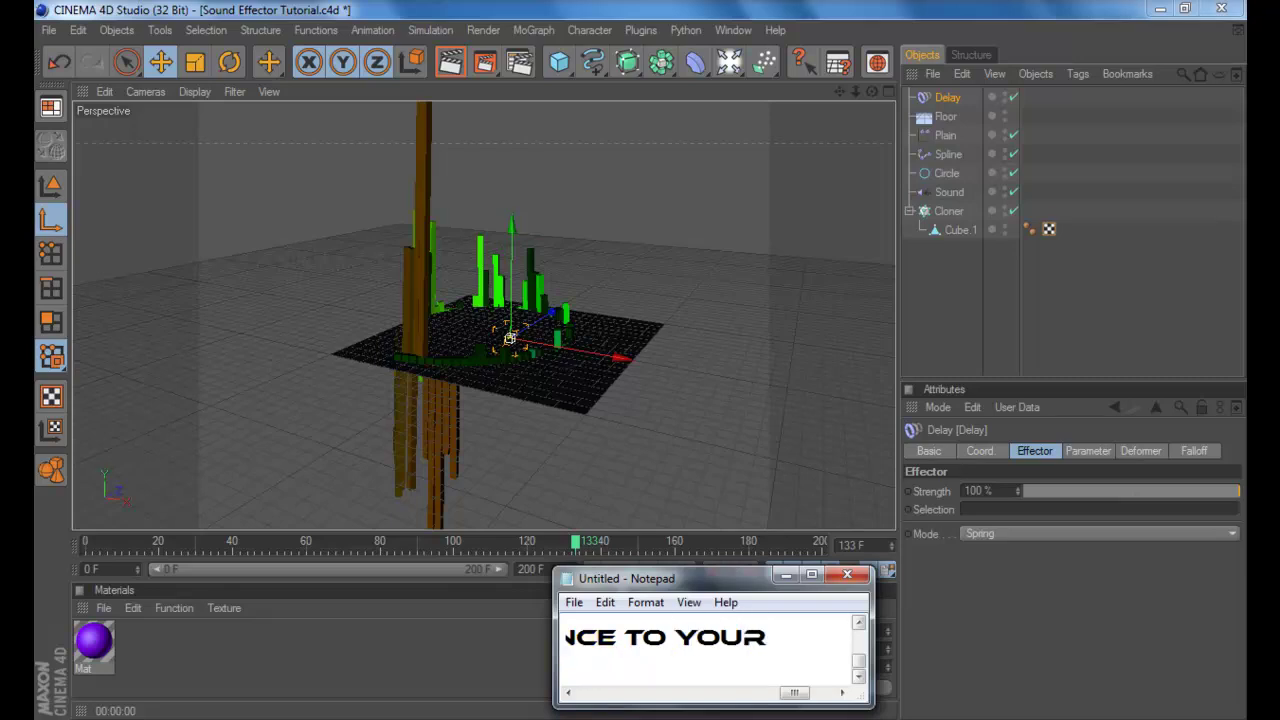
pyautogui.write('BARS.')
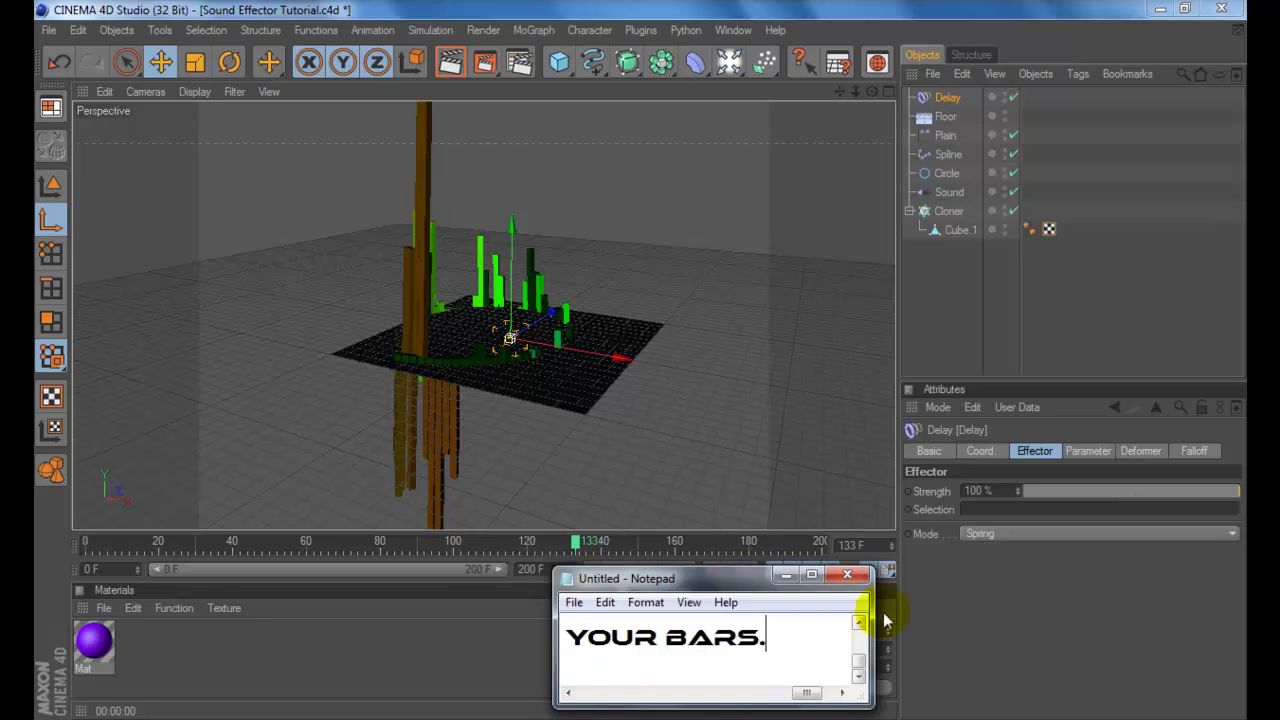
# Switch to Cinema 4D, lower the Delay effector's strength to 22% and play the animation
pyautogui.click(1008, 560)
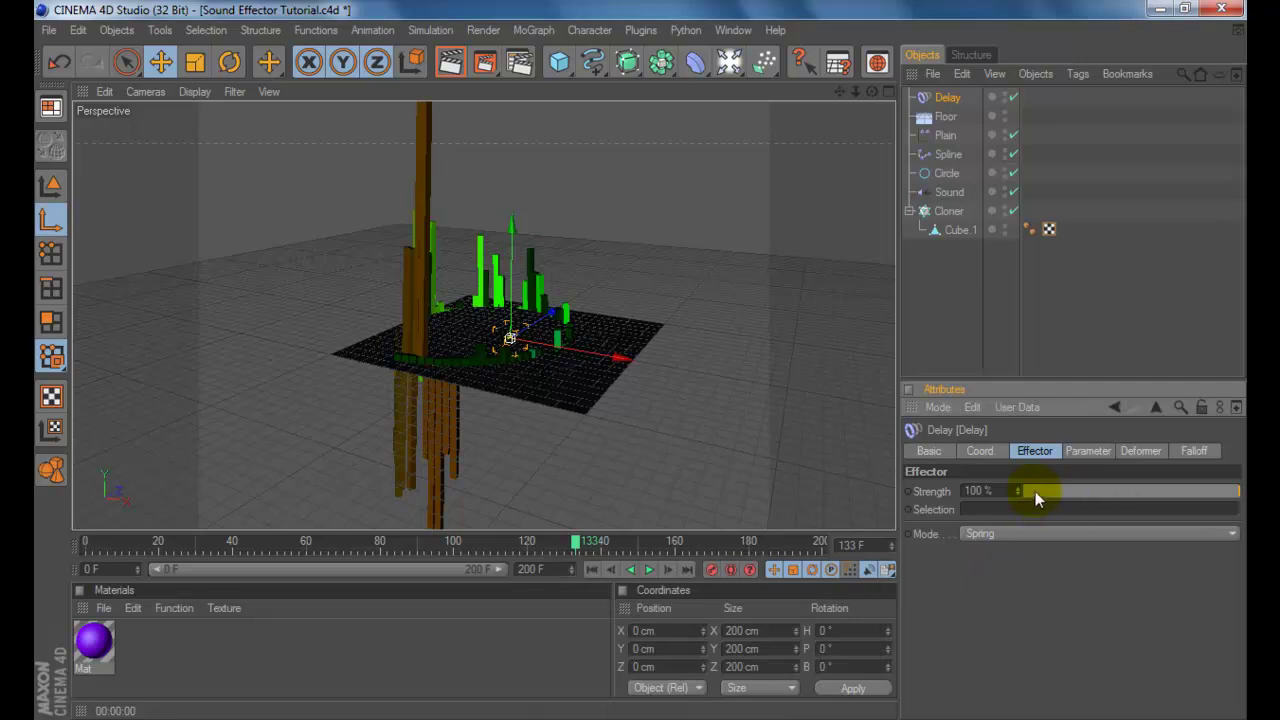
pyautogui.moveTo(1118, 494); pyautogui.dragTo(1116, 492)
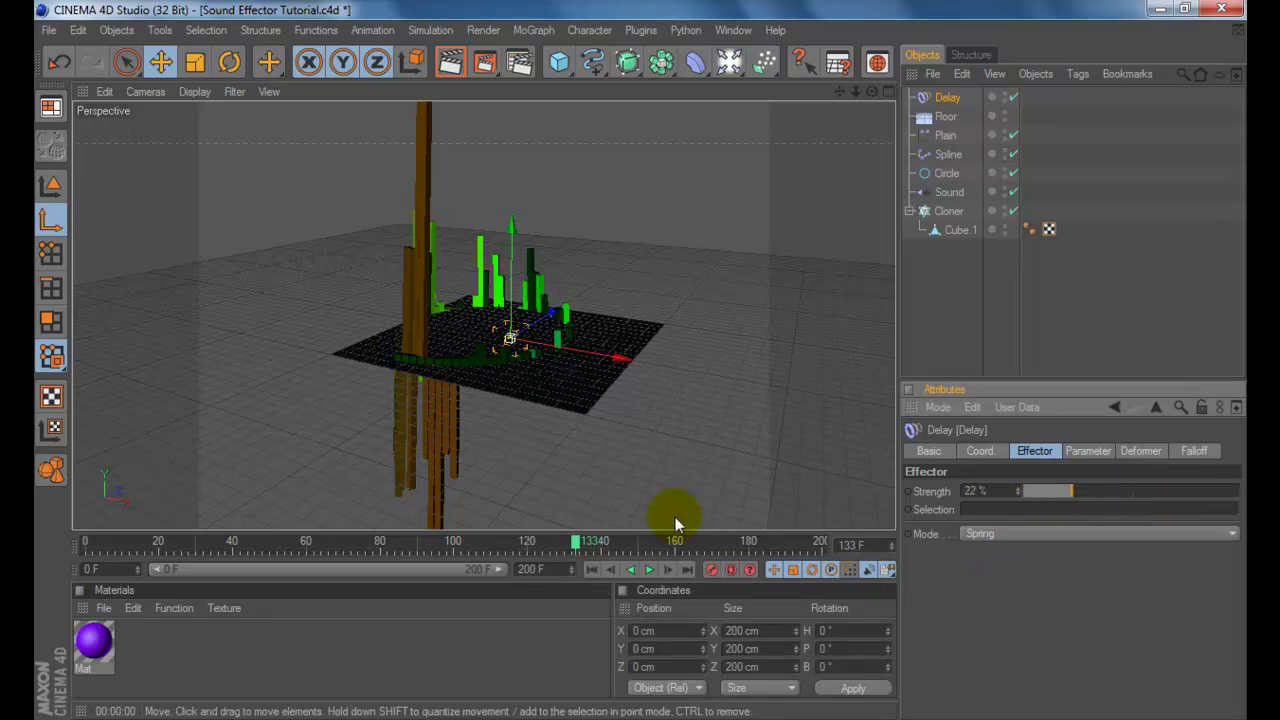
pyautogui.click(648, 569)
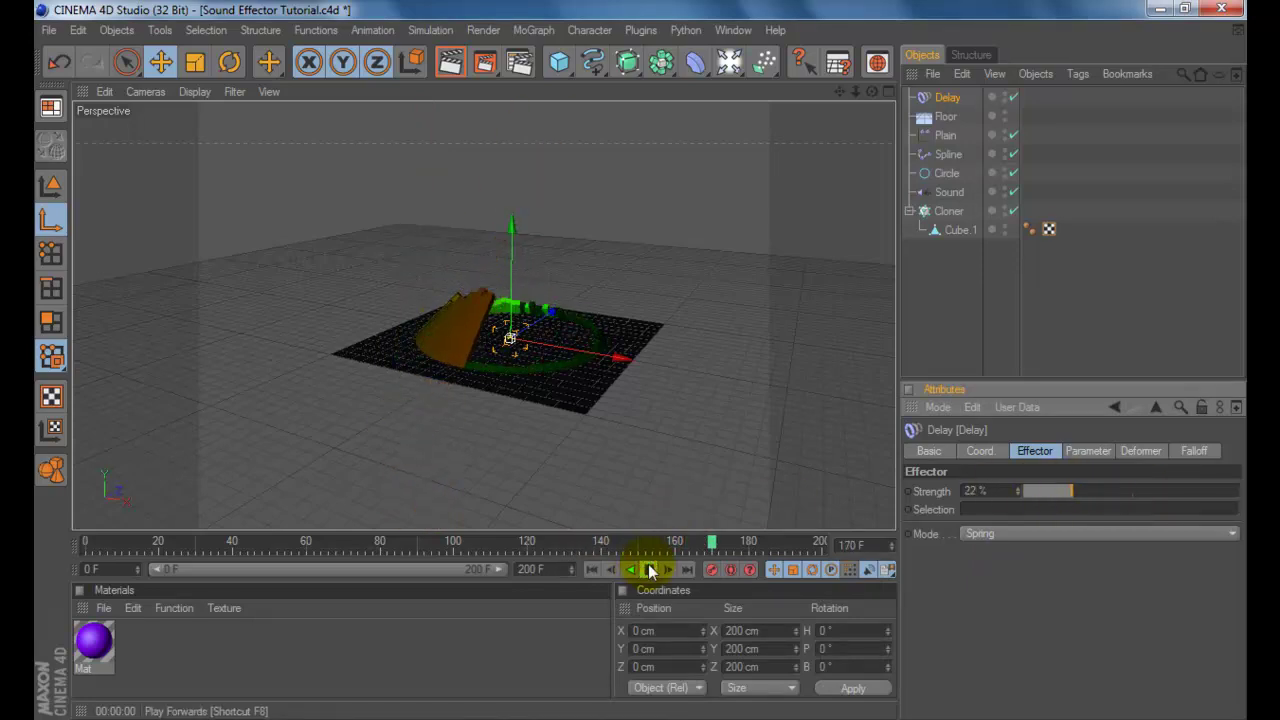
# Delete the Floor object and replay the animation from a closer view of the bars
pyautogui.click(578, 420)
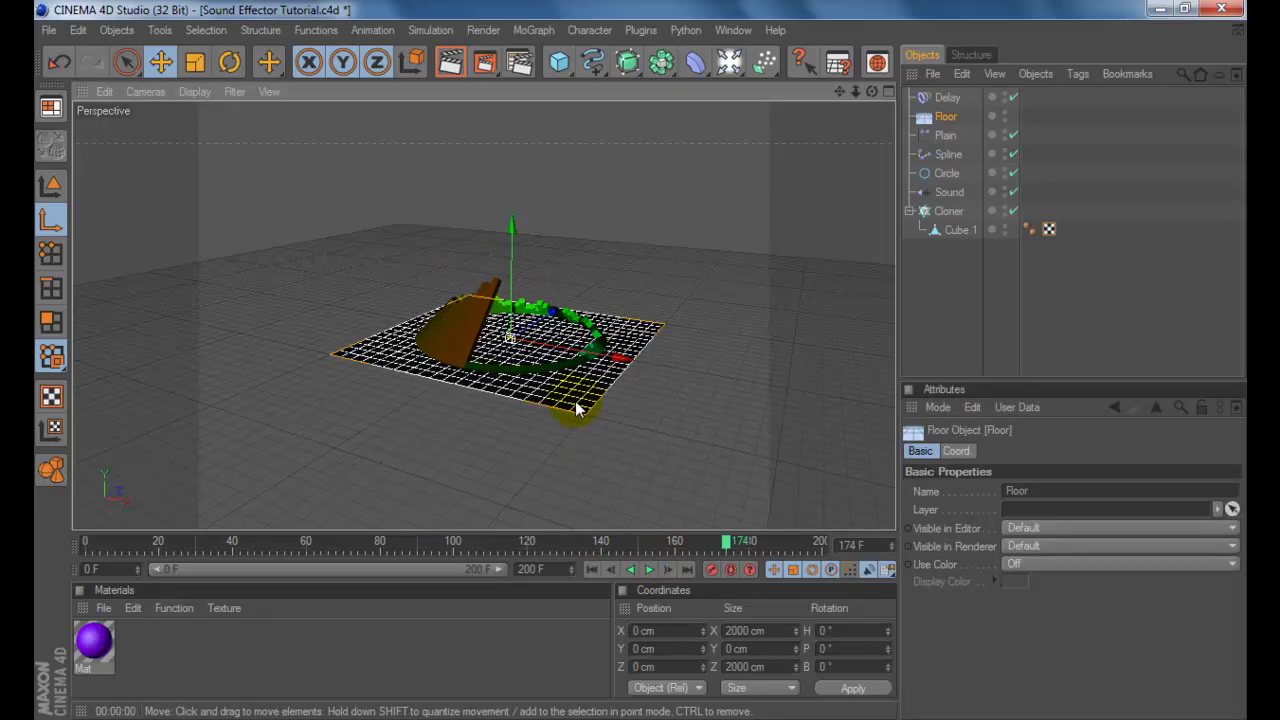
pyautogui.press('Delete')
pyautogui.click(655, 568)
pyautogui.moveTo(840, 91); pyautogui.dragTo(790, 55)
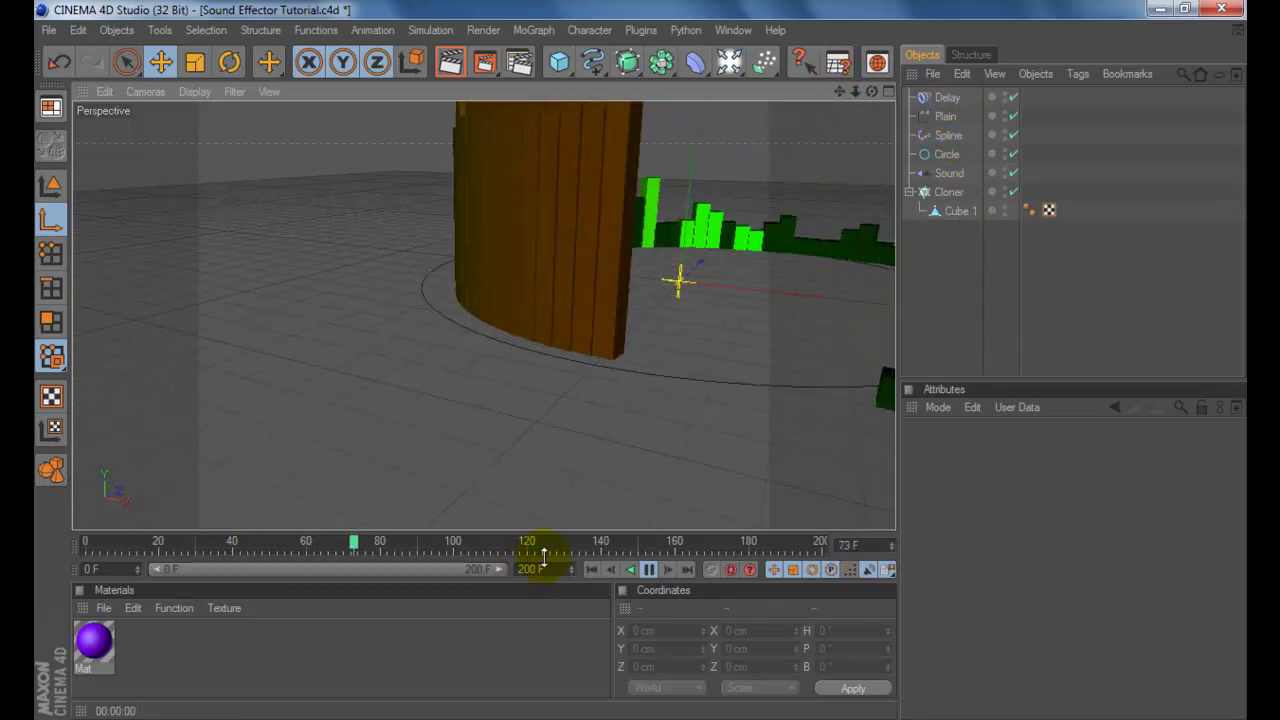
# Set the animation's end frame to 2000 and extend the timeline's preview range to frame 2000
pyautogui.moveTo(558, 568); pyautogui.dragTo(470, 569)
pyautogui.write('2000')
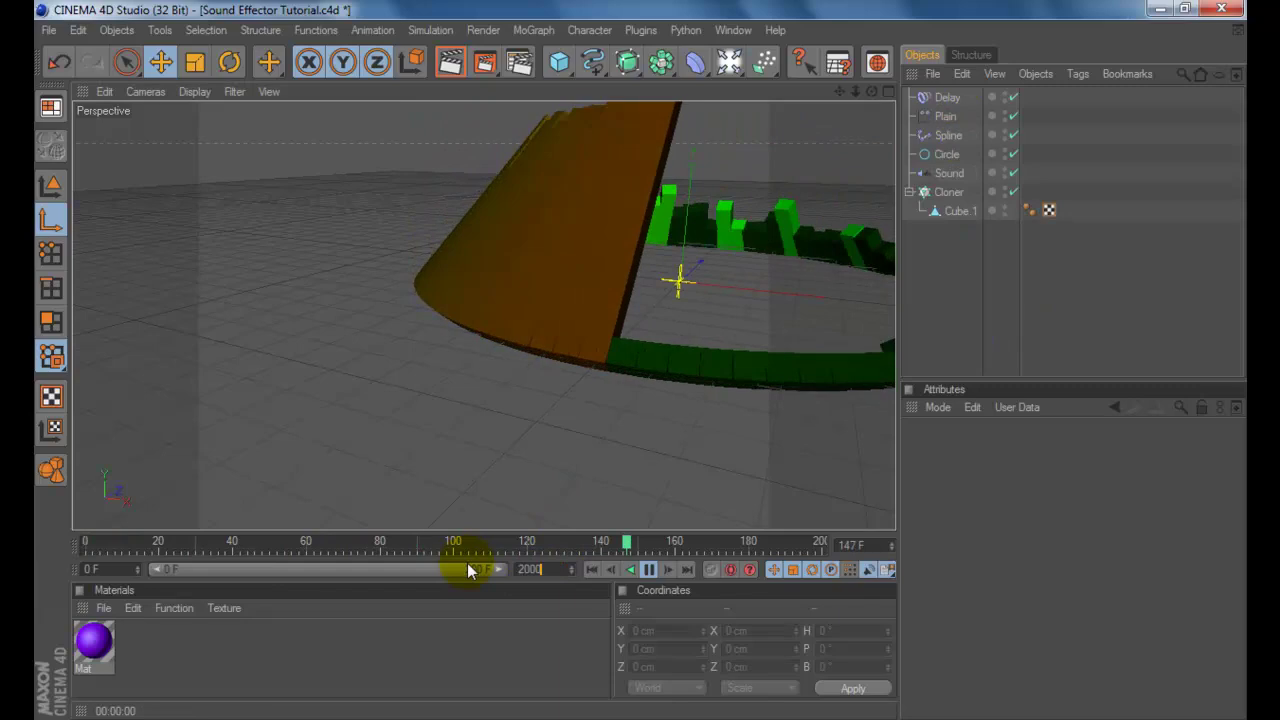
pyautogui.press('Return')
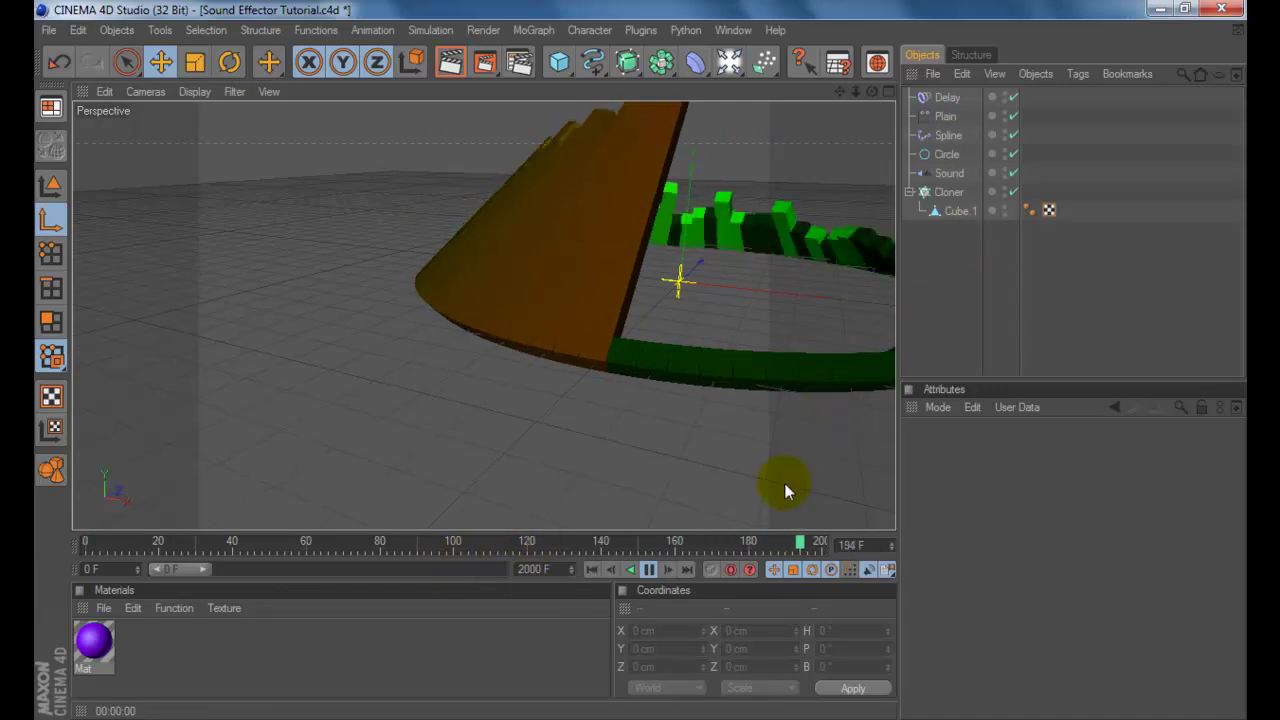
pyautogui.moveTo(204, 569); pyautogui.dragTo(579, 571)
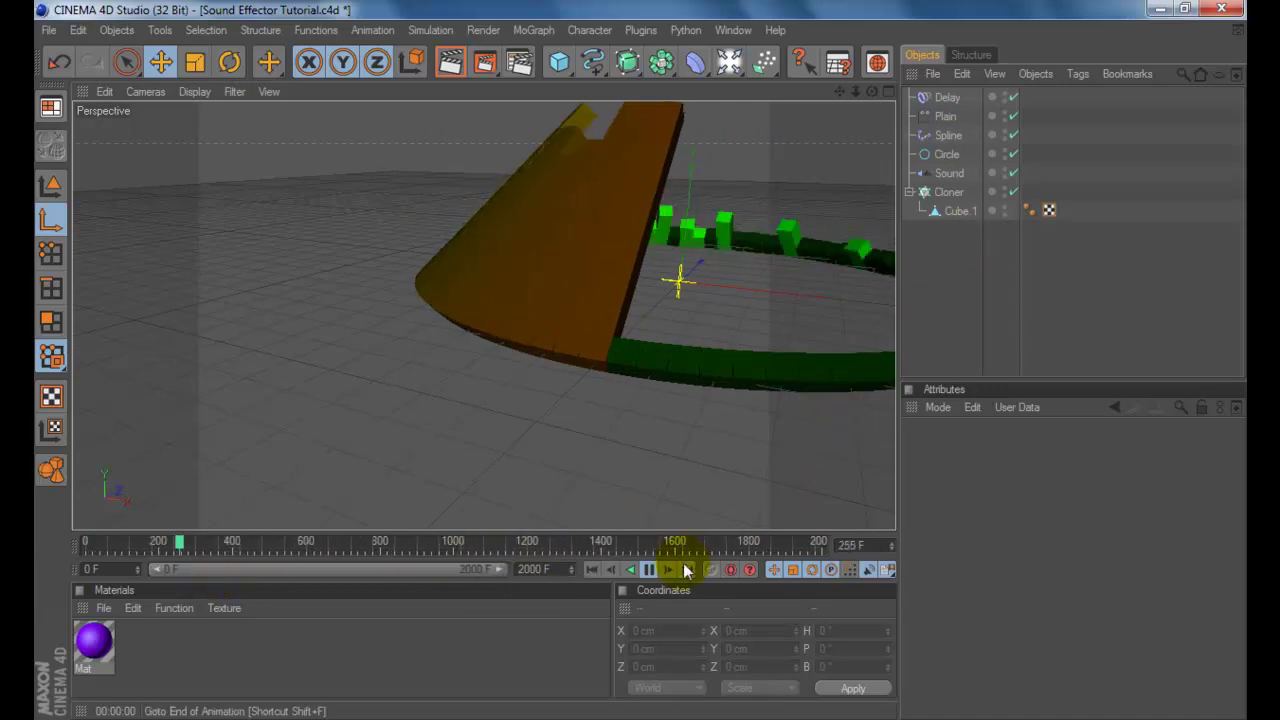
# Try the Delay effector's strength at 80%, view the bars from another side and set the strength to 66%
pyautogui.click(948, 97)
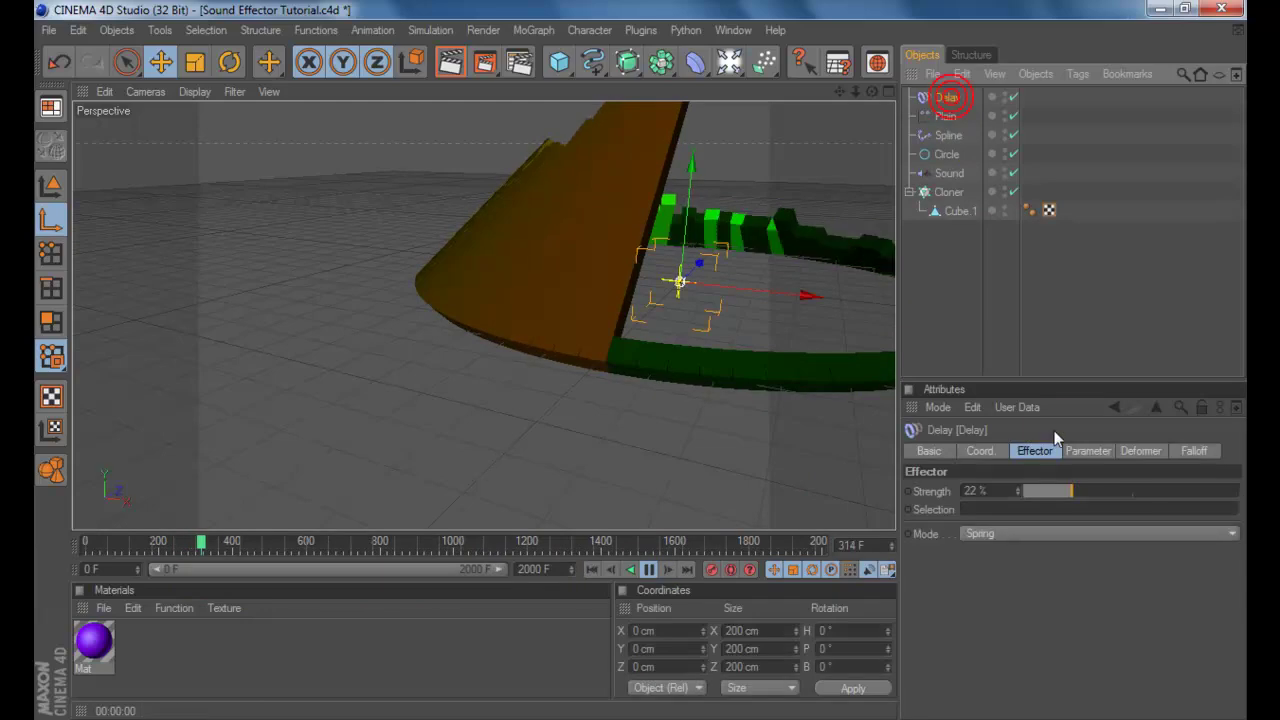
pyautogui.moveTo(1071, 489); pyautogui.dragTo(1198, 489)
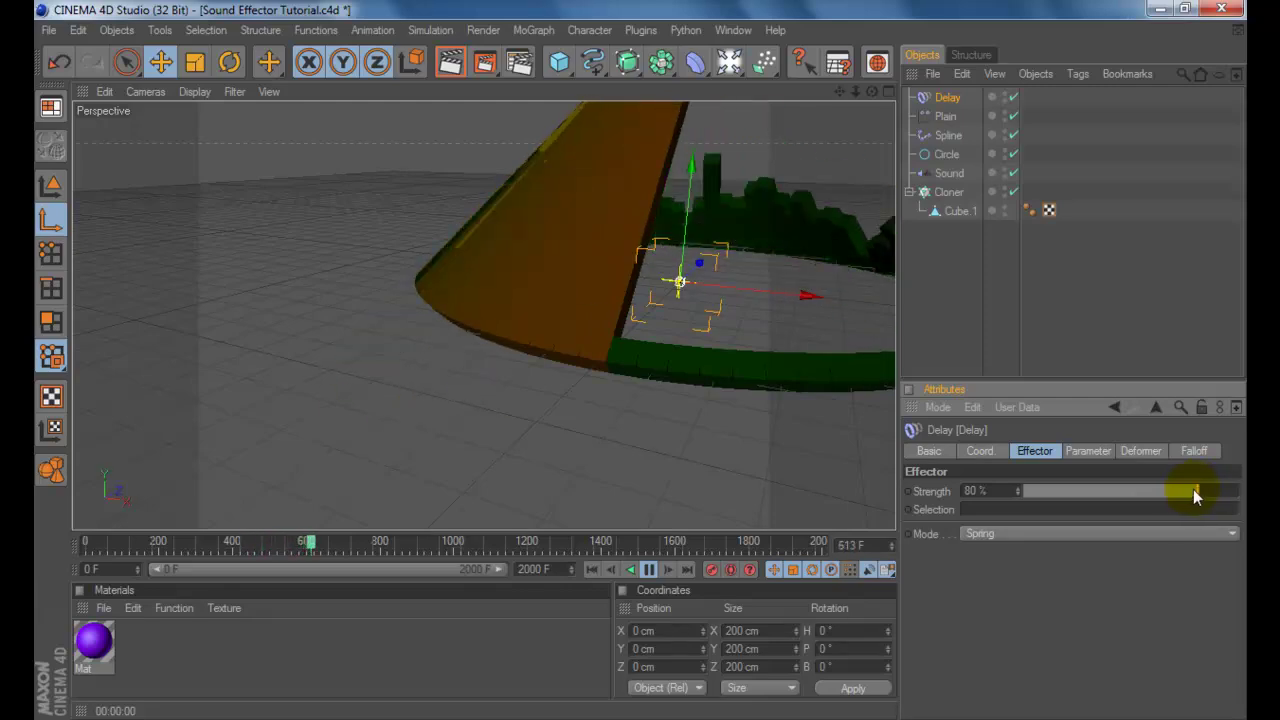
pyautogui.moveTo(871, 91); pyautogui.dragTo(1008, 122)
pyautogui.moveTo(840, 91); pyautogui.dragTo(770, 90)
pyautogui.moveTo(1088, 490); pyautogui.dragTo(1165, 487)
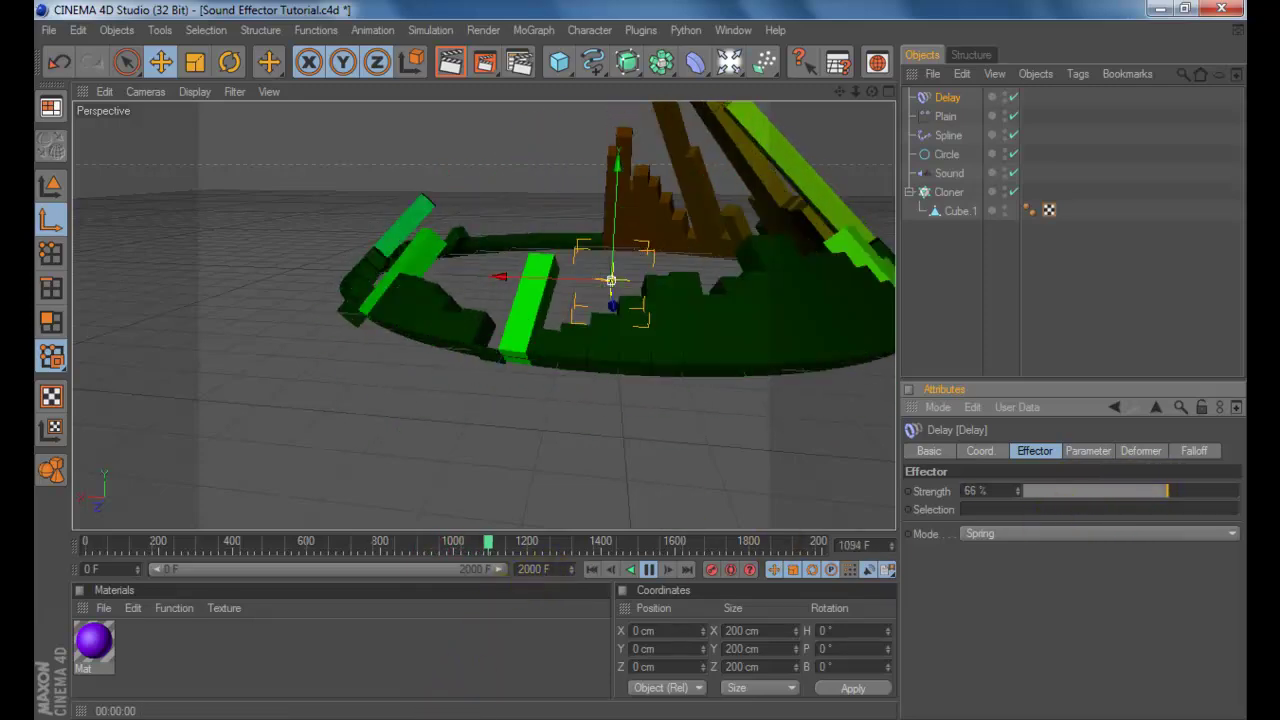
# Add the note "SEE IT ADDS A NICE EFFECT" in Notepad and return to Cinema 4D
pyautogui.click(478, 718)
pyautogui.click(558, 718)
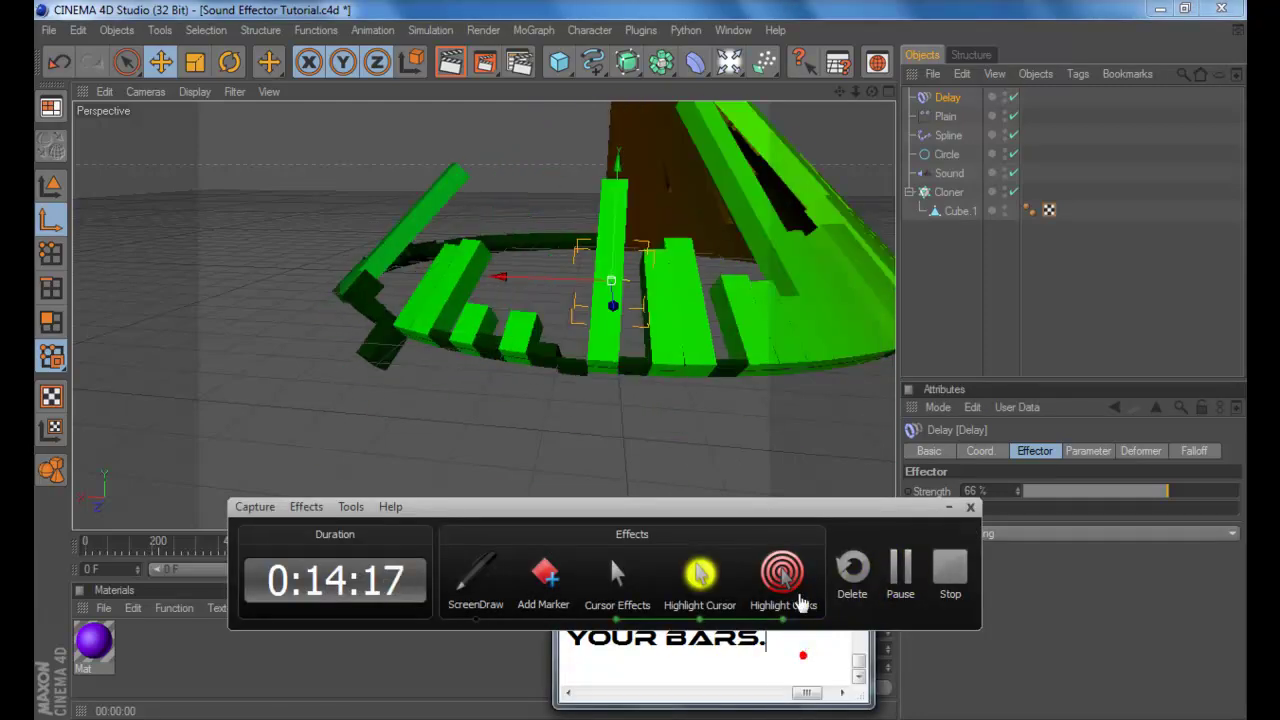
pyautogui.click(948, 507)
pyautogui.hotkey('ctrl', 'a')
pyautogui.write('SEE IT AD')
pyautogui.write('DS A NICE ')
pyautogui.write('EFFECT')
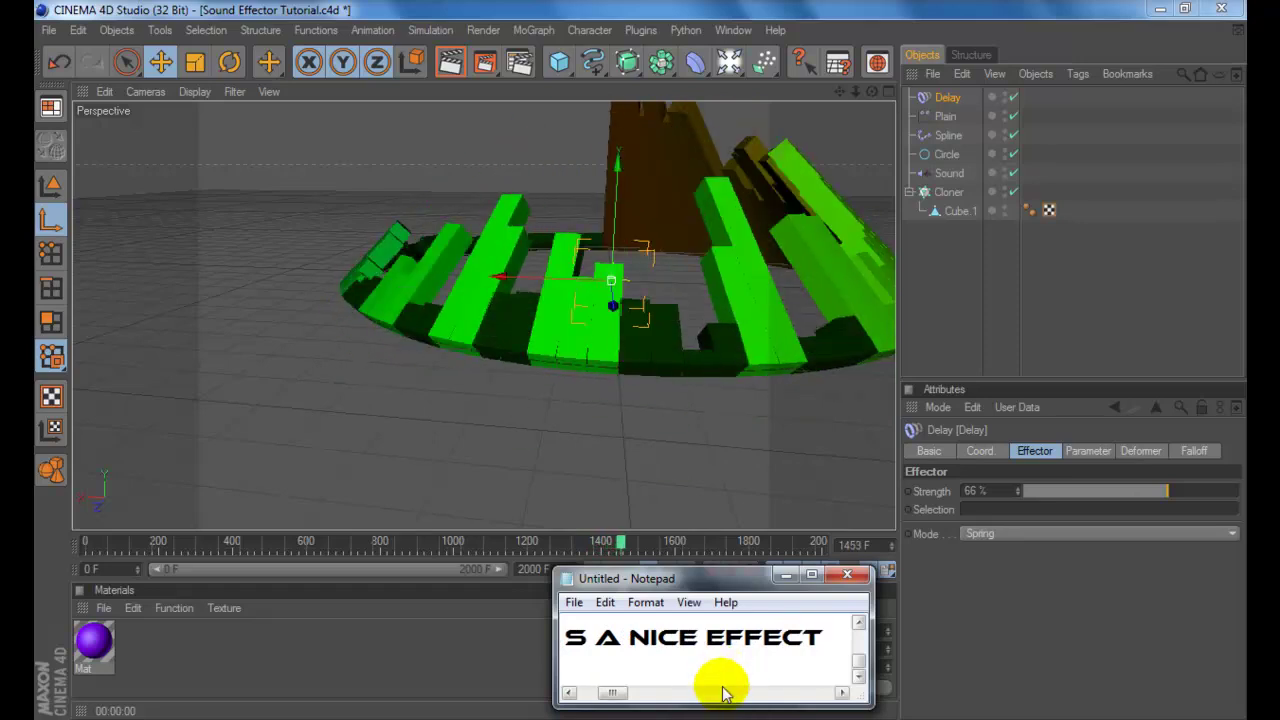
pyautogui.click(690, 719)
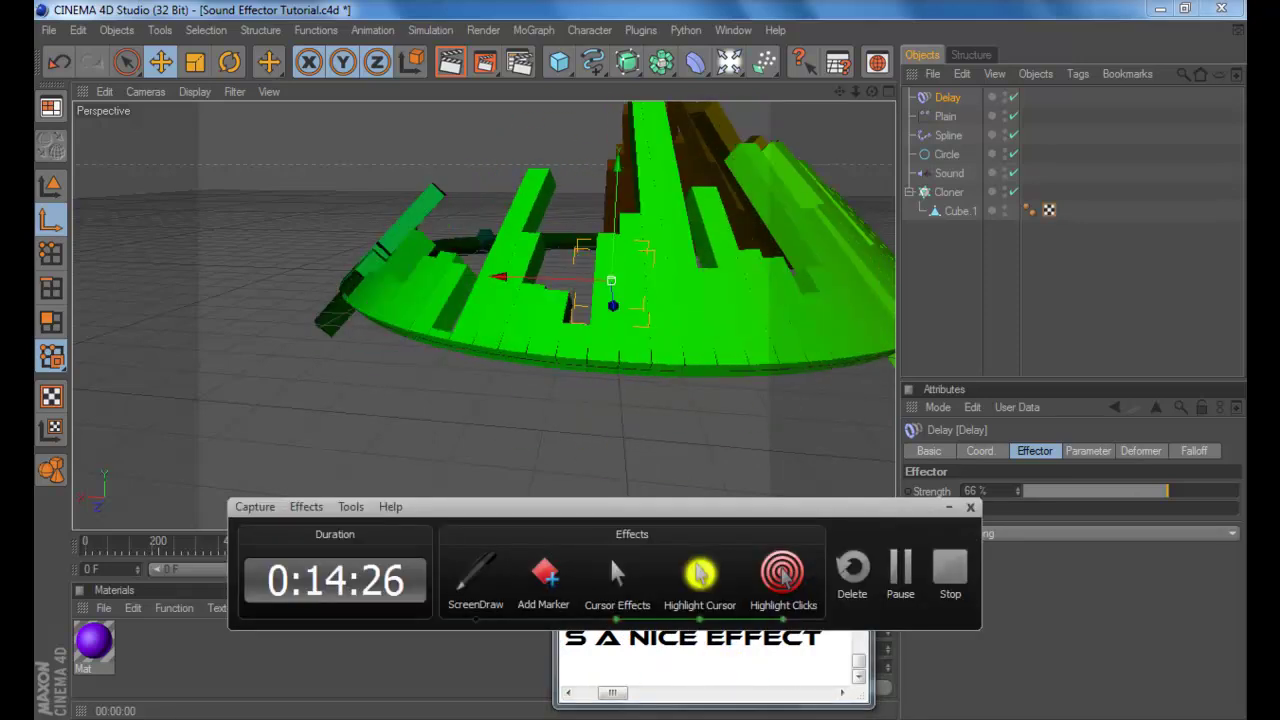
pyautogui.click(580, 719)
pyautogui.click(785, 577)
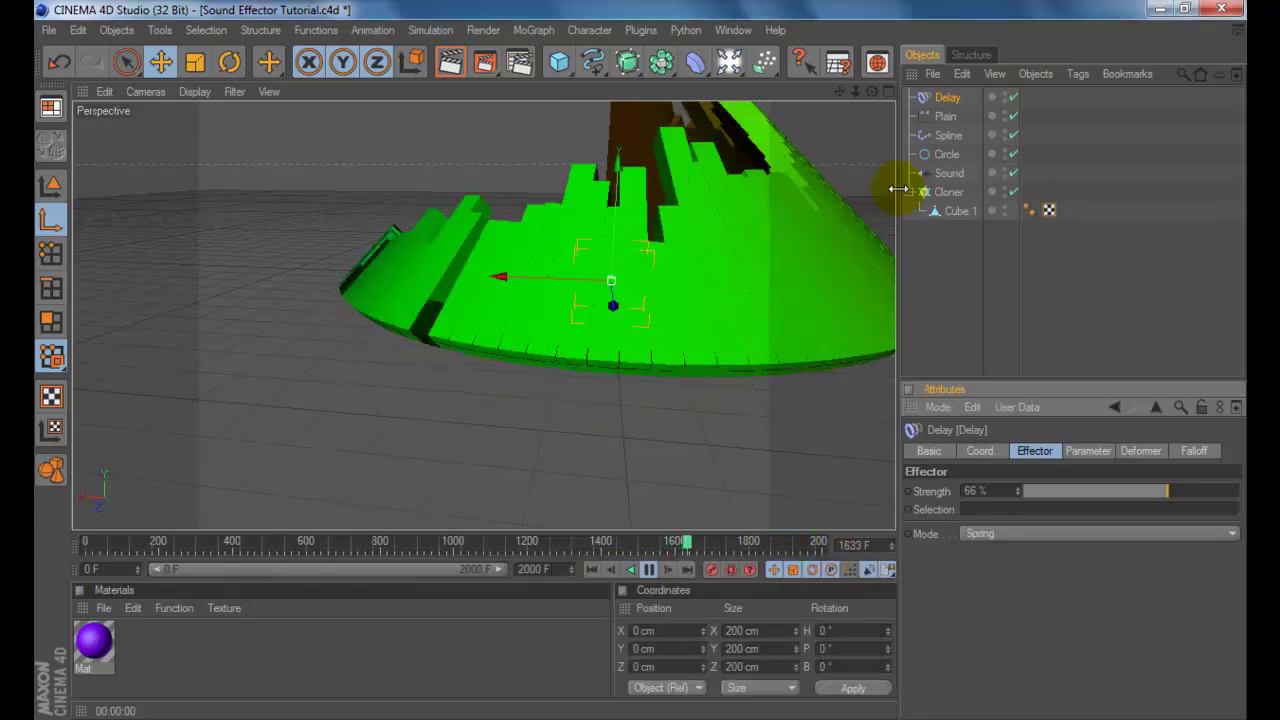
# Add a MoGraph Random effector to the Cloner and stop the playback
pyautogui.click(930, 192)
pyautogui.click(522, 30)
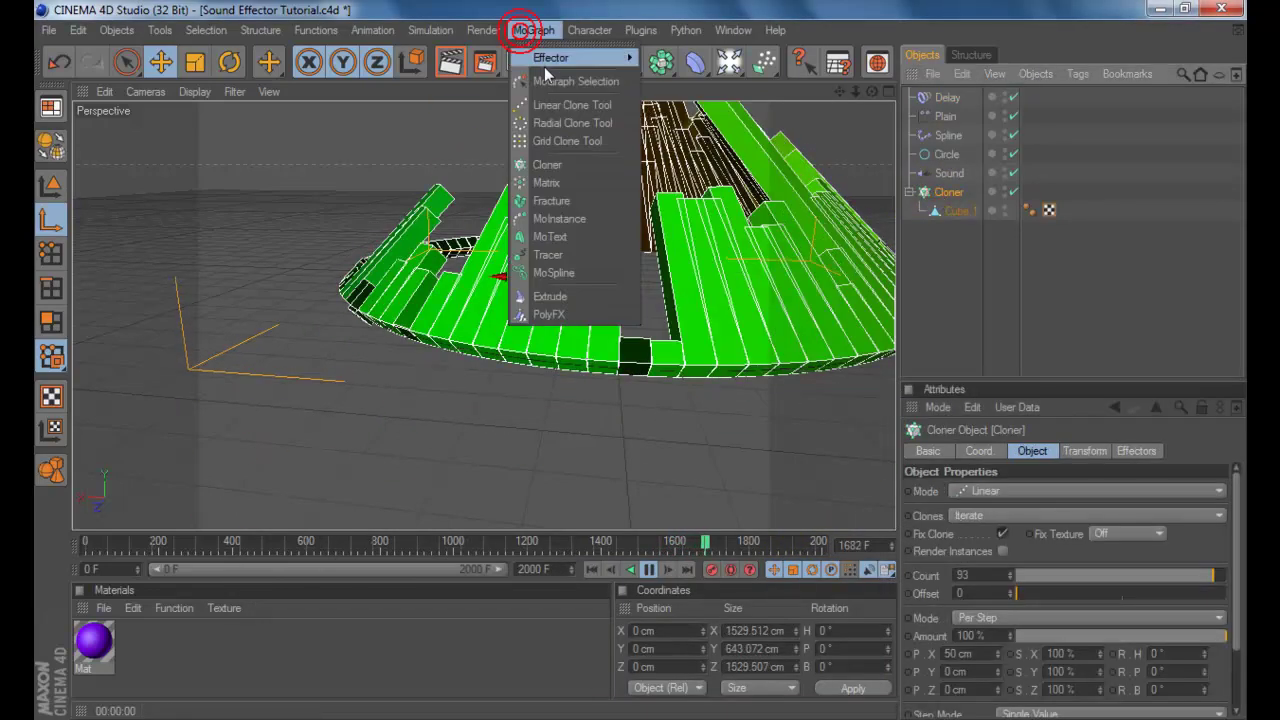
pyautogui.moveTo(595, 58)
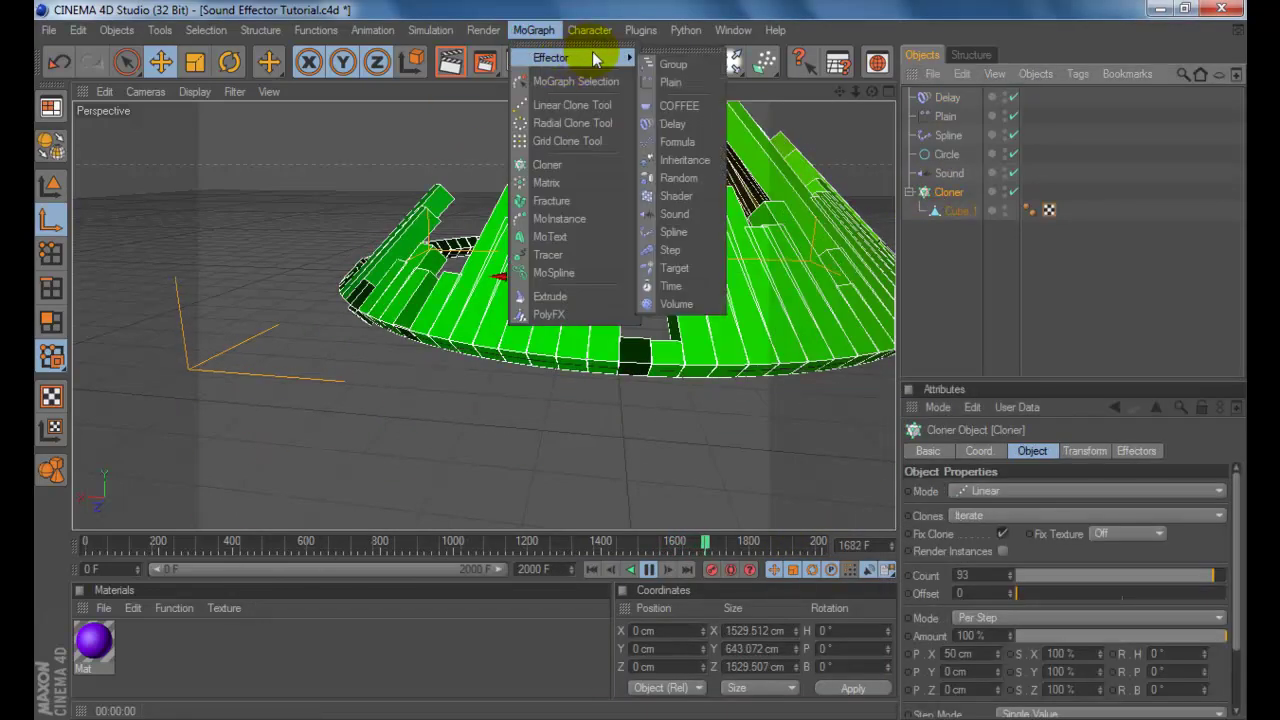
pyautogui.click(704, 193)
pyautogui.moveTo(604, 64)
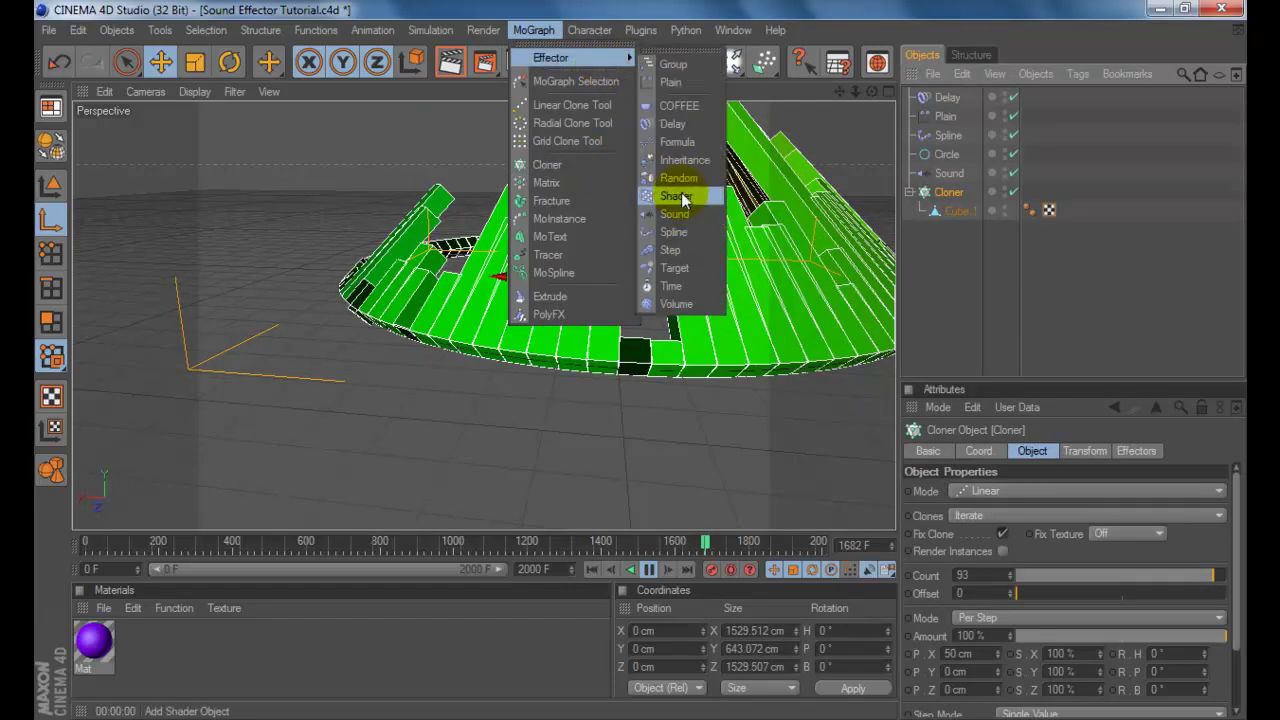
pyautogui.click(674, 180)
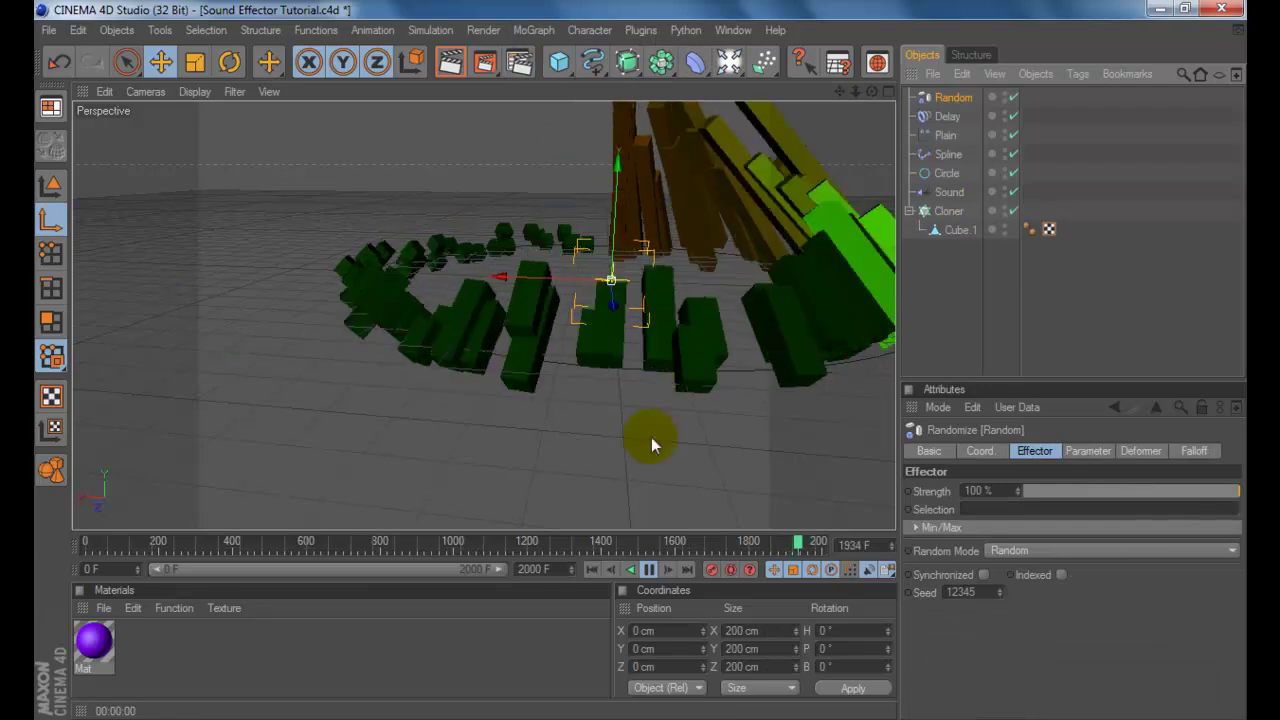
pyautogui.click(648, 569)
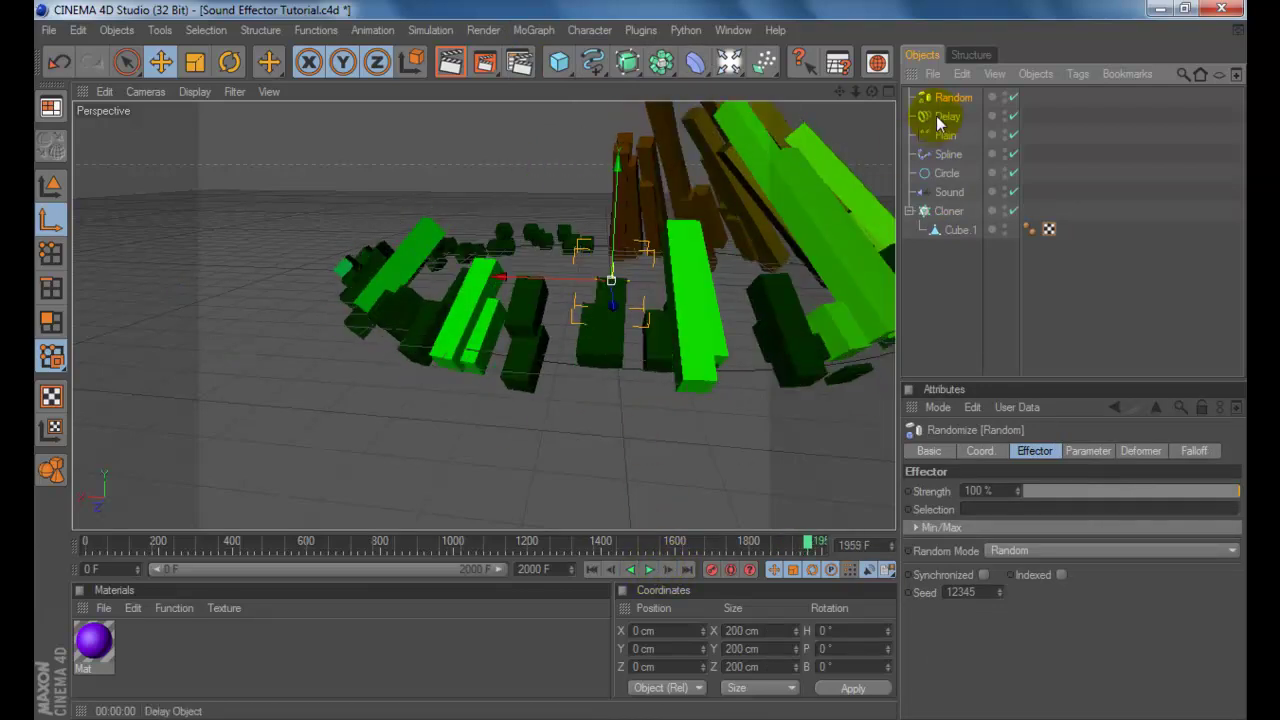
# Disable the Delay effector, select the Plain effector and briefly preview the animation
pyautogui.click(1013, 116)
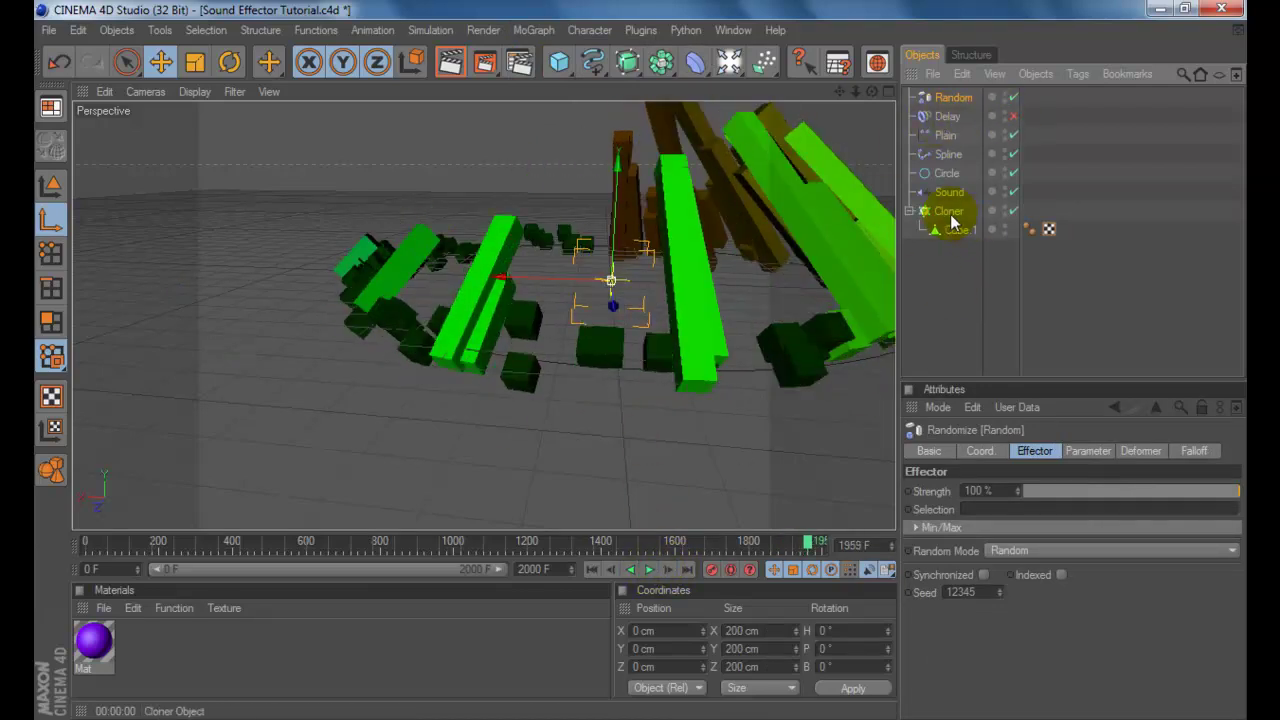
pyautogui.click(950, 212)
pyautogui.click(948, 155)
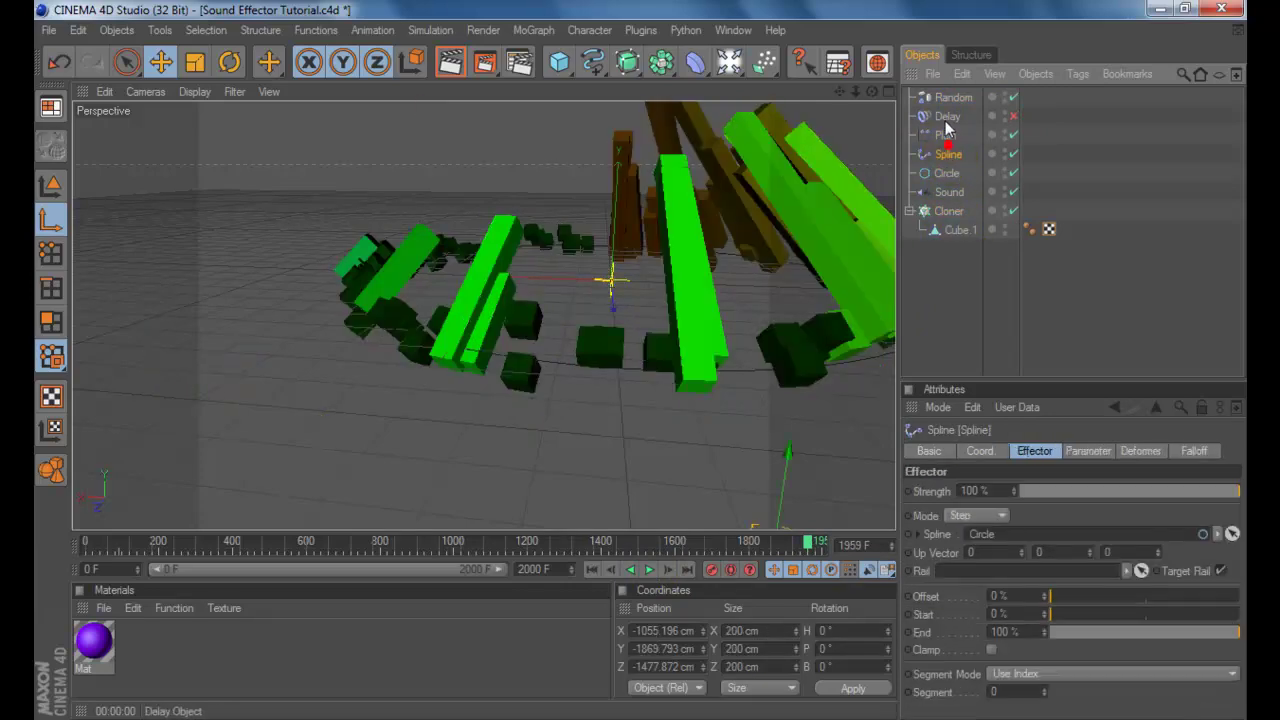
pyautogui.click(945, 118)
pyautogui.click(945, 135)
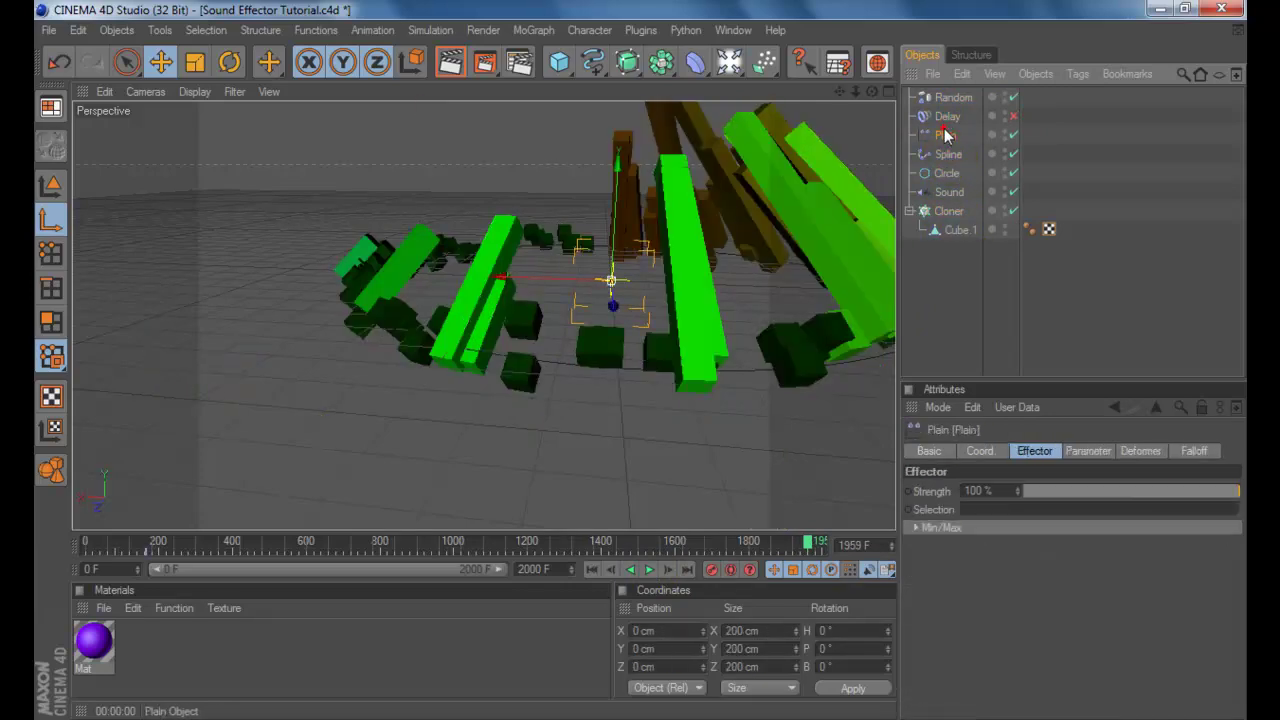
pyautogui.click(648, 569)
pyautogui.click(648, 569)
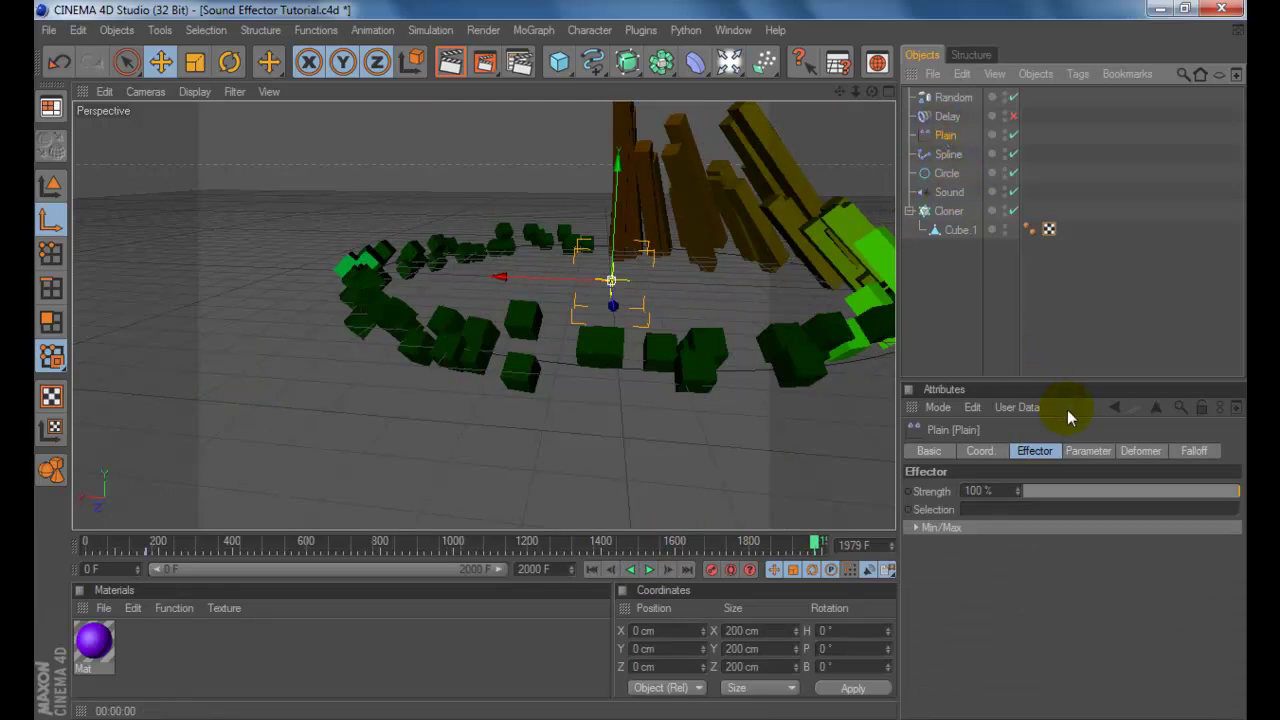
# Set the Plain effector's U Transform parameter to 29%
pyautogui.click(1088, 451)
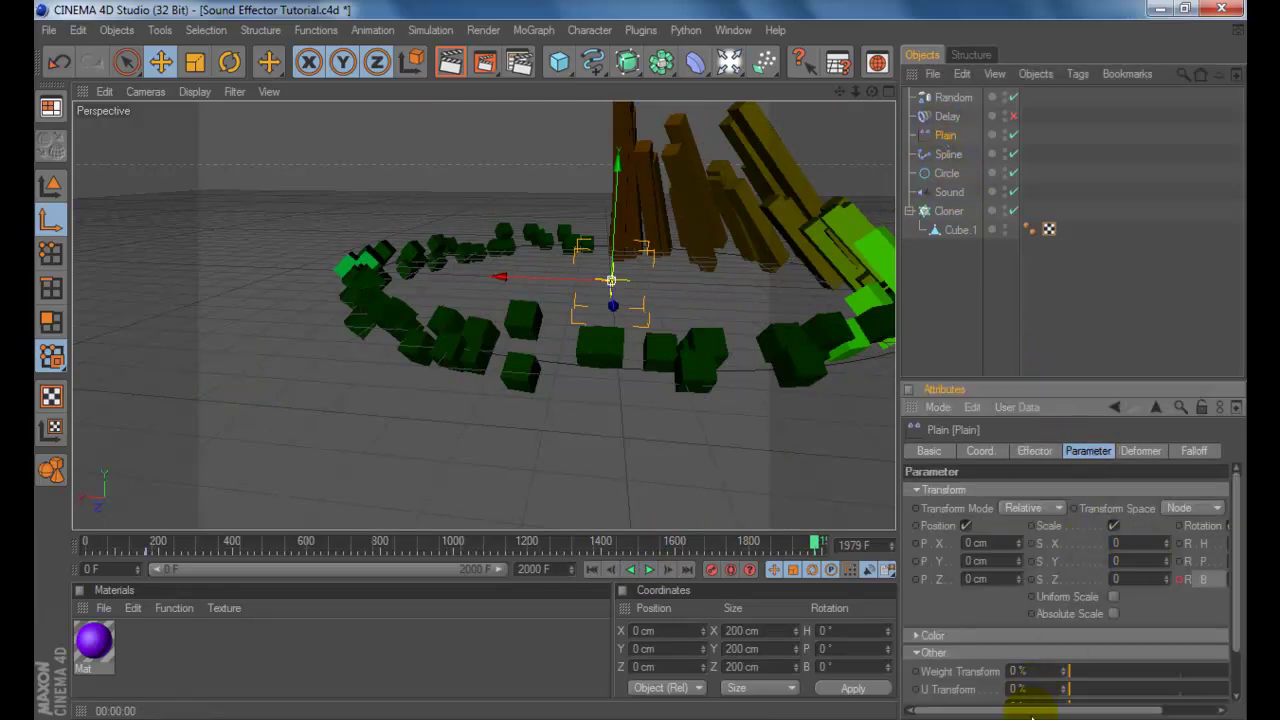
pyautogui.moveTo(1032, 712); pyautogui.dragTo(1095, 712)
pyautogui.click(1064, 689)
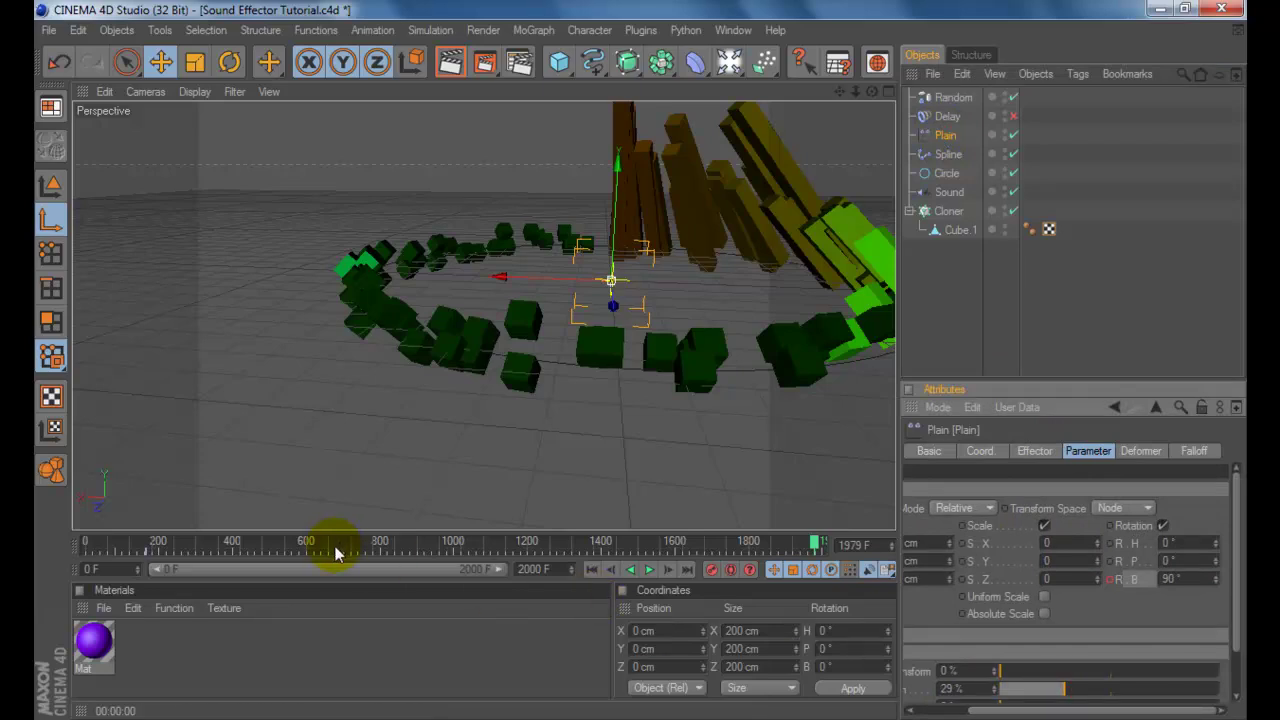
# Narrow the timeline to frames 0–358, select the keyframe range from about frame 75 to 170, and restore the full 2000-frame range
pyautogui.moveTo(497, 580); pyautogui.dragTo(224, 570)
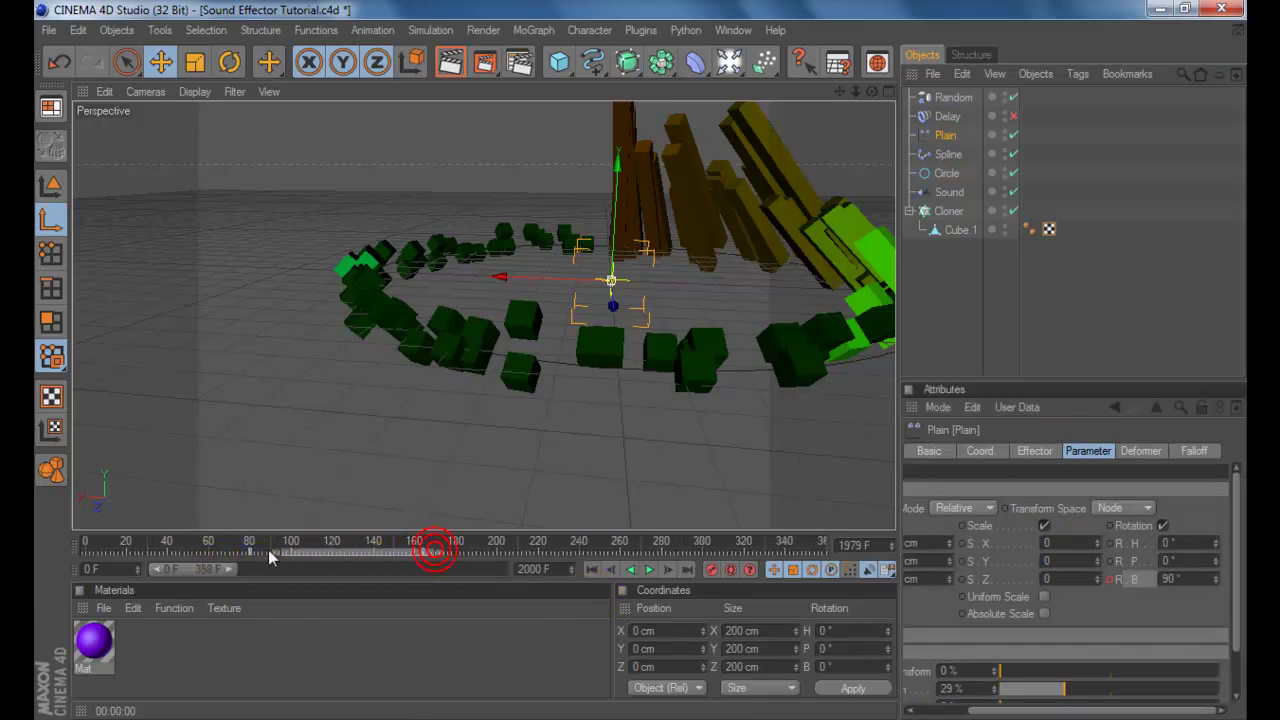
pyautogui.click(242, 550)
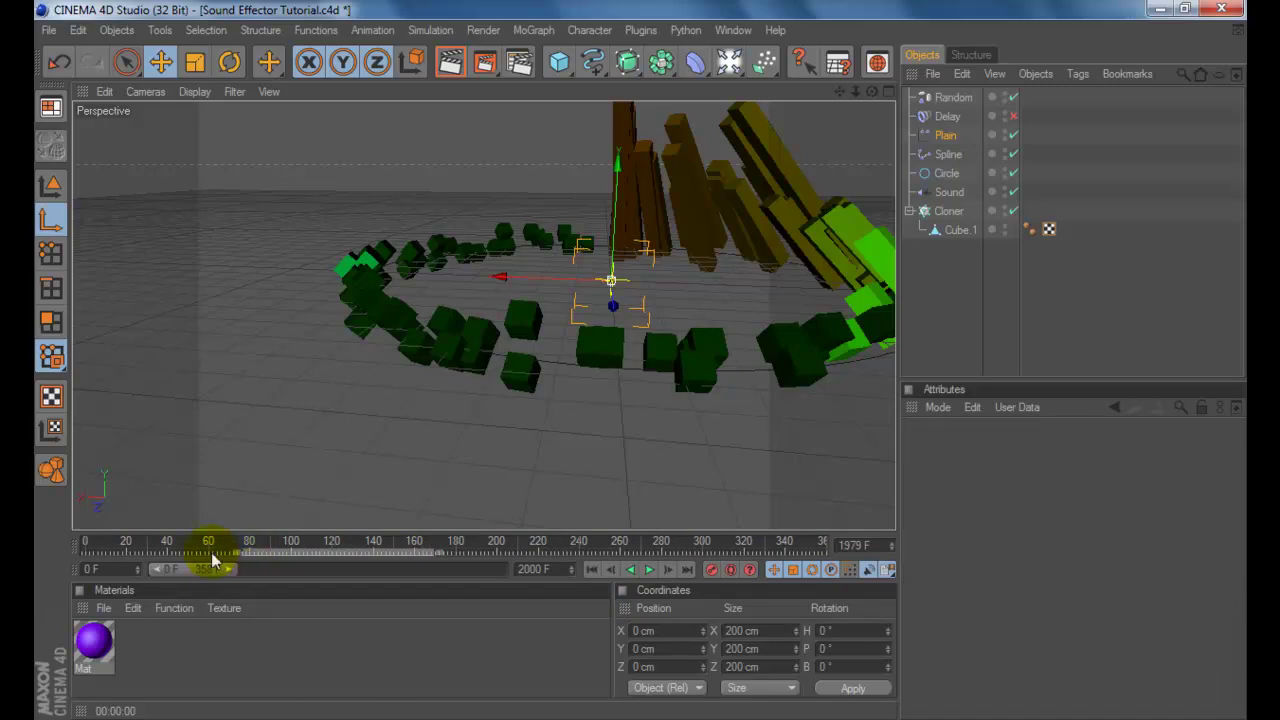
pyautogui.moveTo(226, 570); pyautogui.dragTo(528, 543)
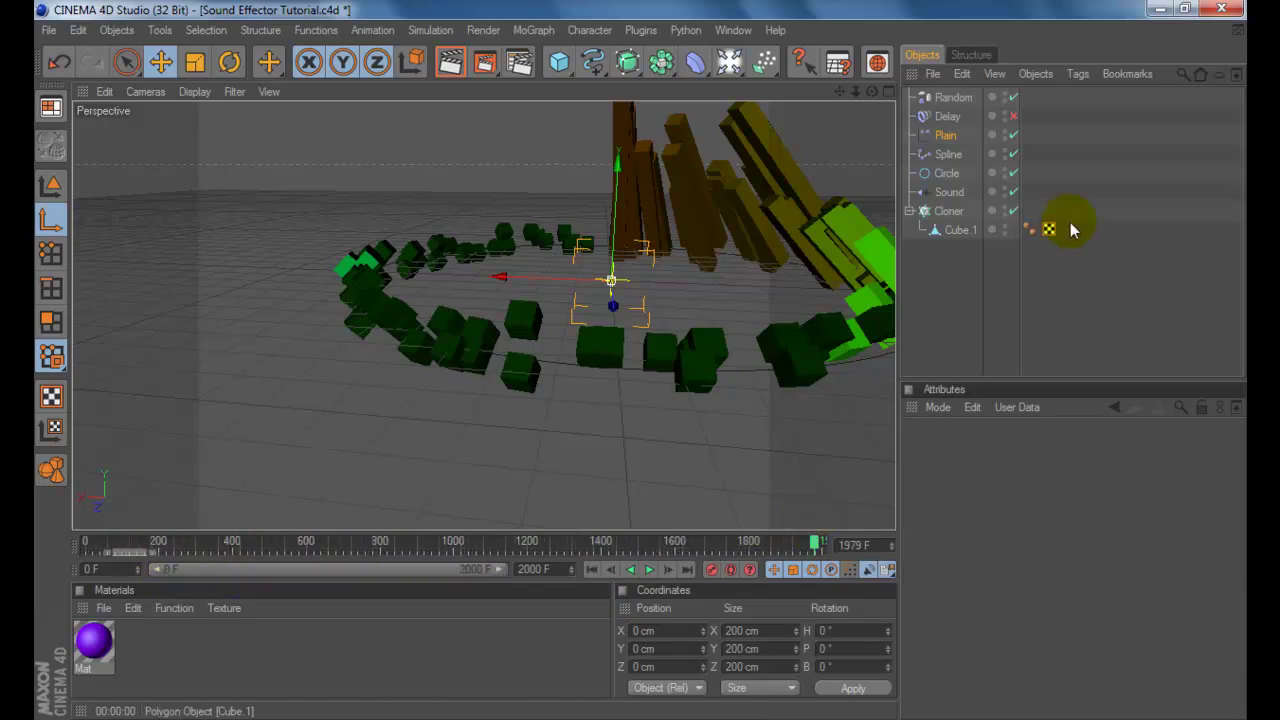
pyautogui.click(1000, 280)
# Turn off the Random effector's position, enable its rotation and set the bank rotation (R.B) to 180°
pyautogui.click(955, 98)
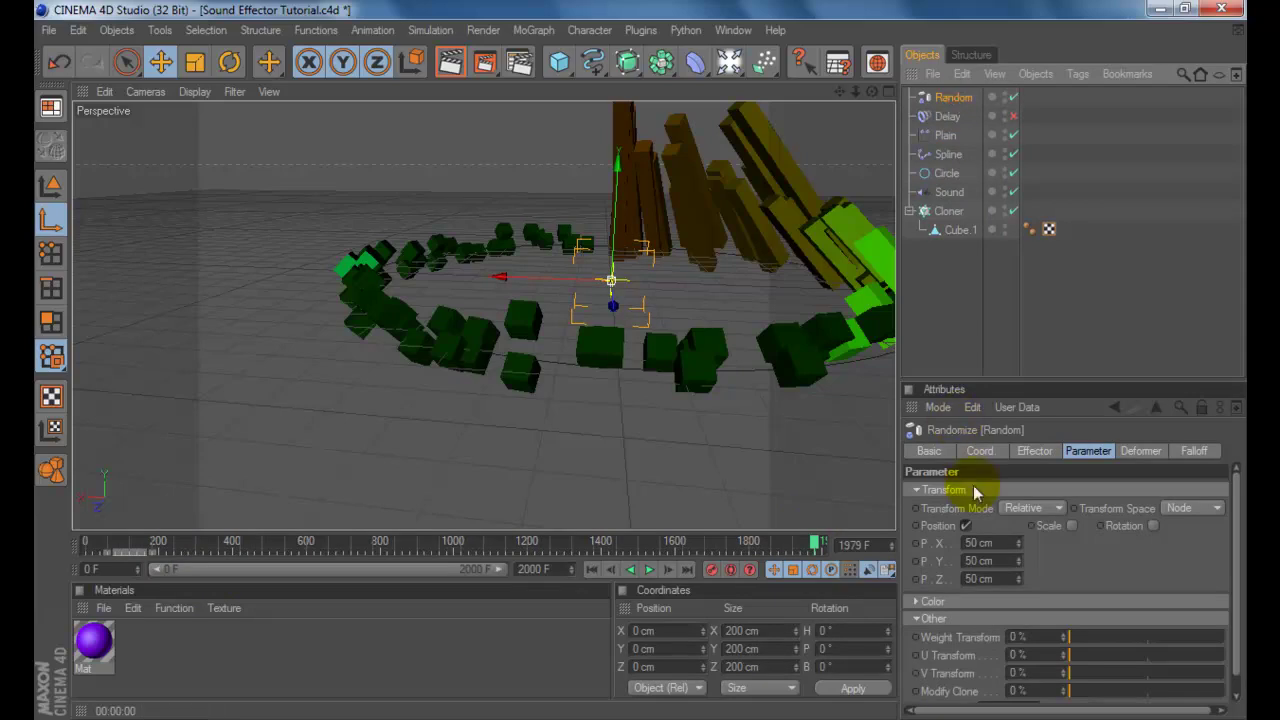
pyautogui.click(967, 525)
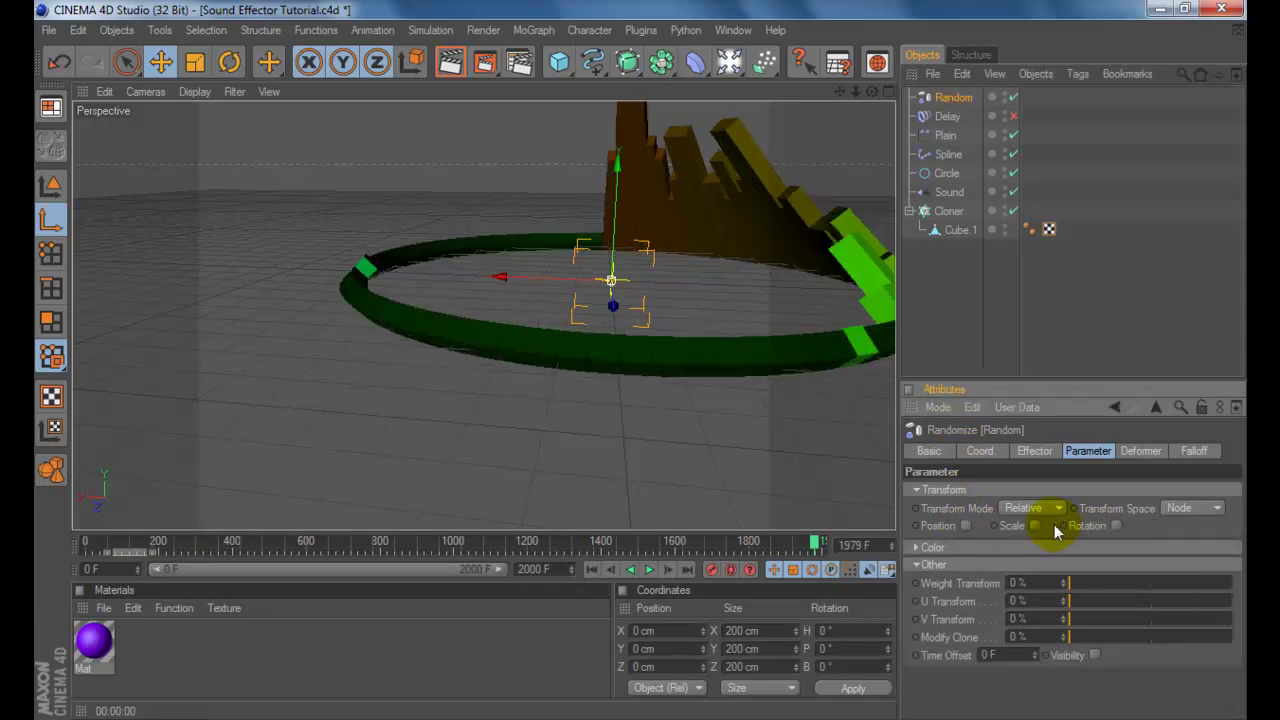
pyautogui.click(1035, 526)
pyautogui.click(1077, 525)
pyautogui.click(1116, 526)
pyautogui.moveTo(1164, 578)
pyautogui.mouseDown()
pyautogui.moveTo(1130, 606)
pyautogui.moveTo(1146, 574)
pyautogui.moveTo(1161, 581)
pyautogui.mouseUp()
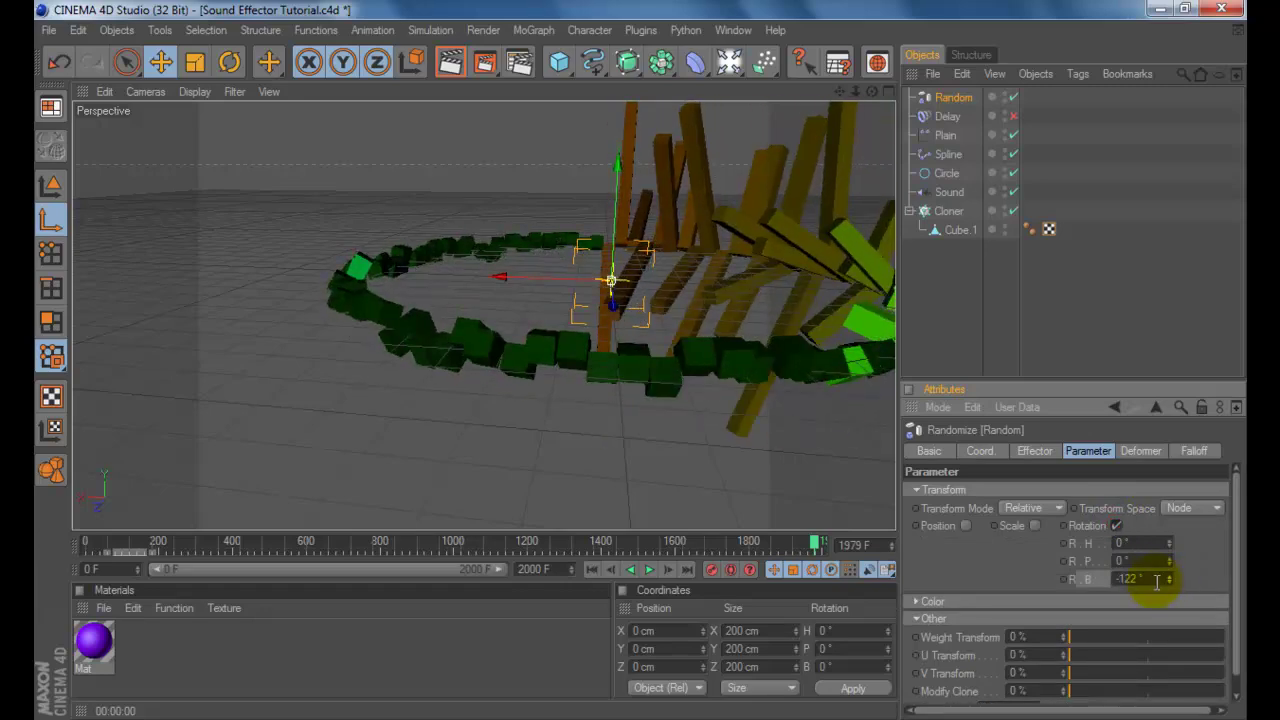
pyautogui.write('1')
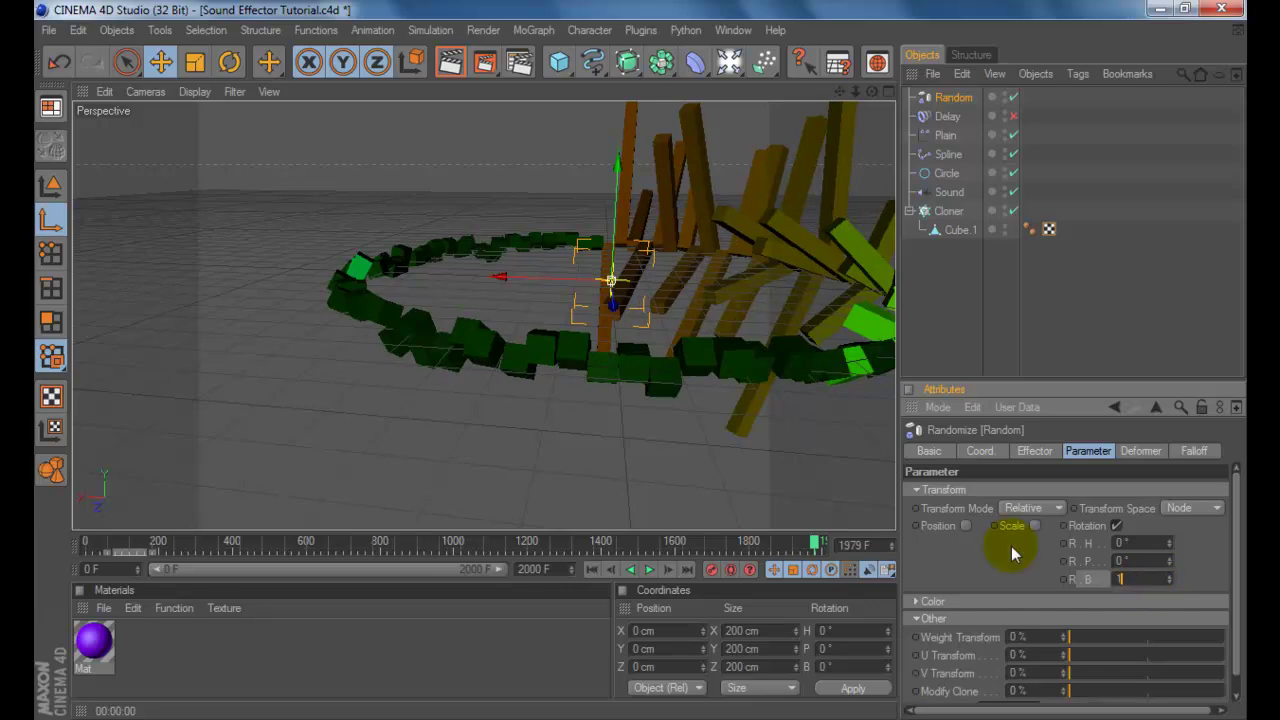
pyautogui.write('80')
pyautogui.press('Return')
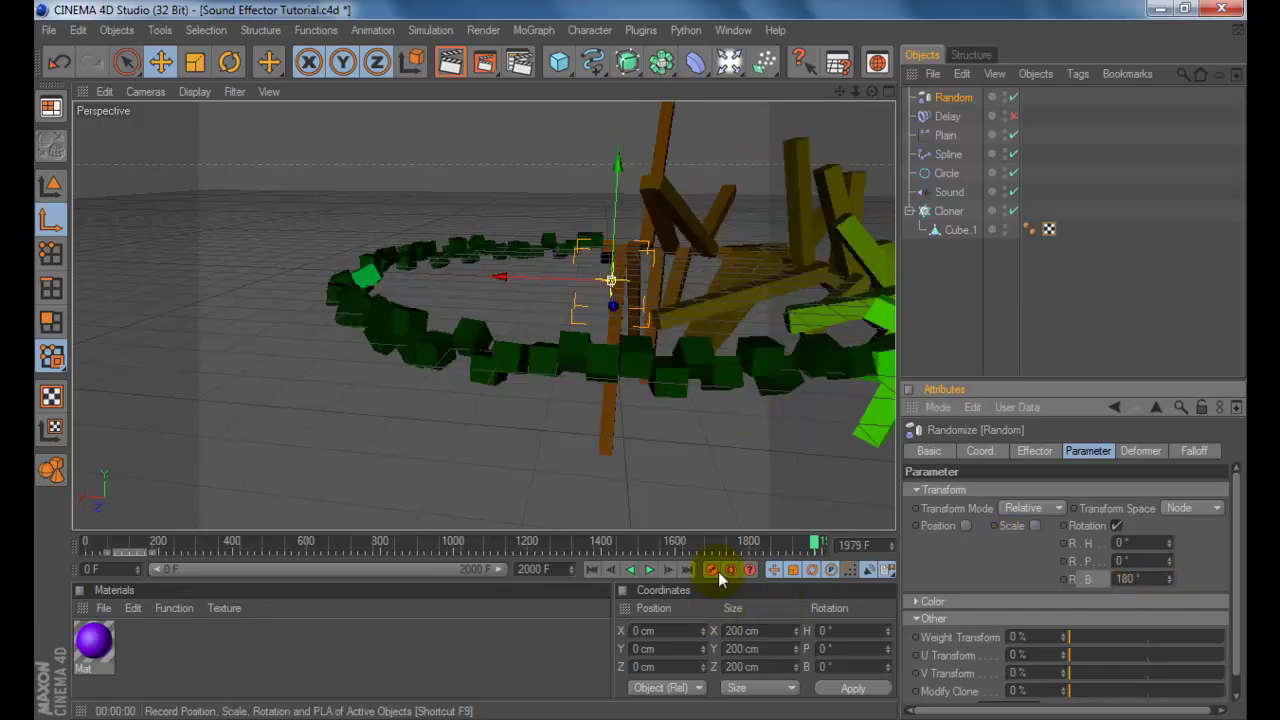
# Play the animation from another view, enable the Random effector's scale and adjust its Y scale
pyautogui.click(649, 569)
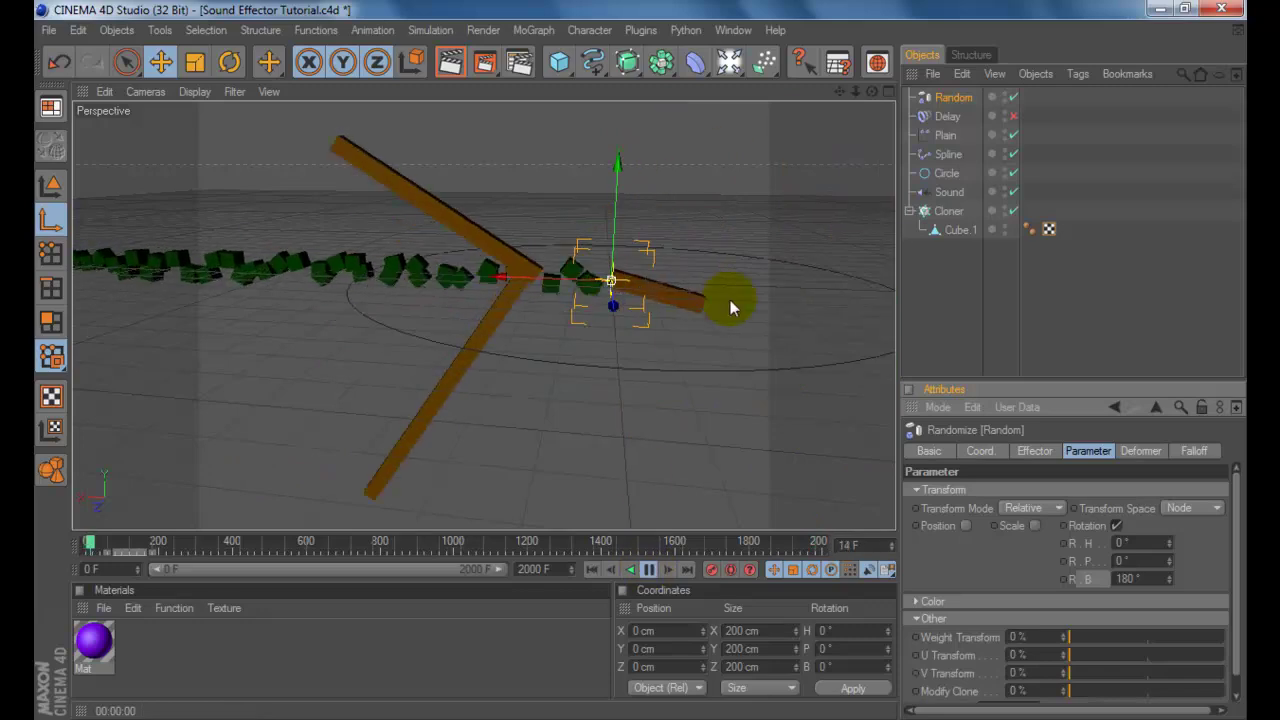
pyautogui.moveTo(871, 91); pyautogui.dragTo(855, 95)
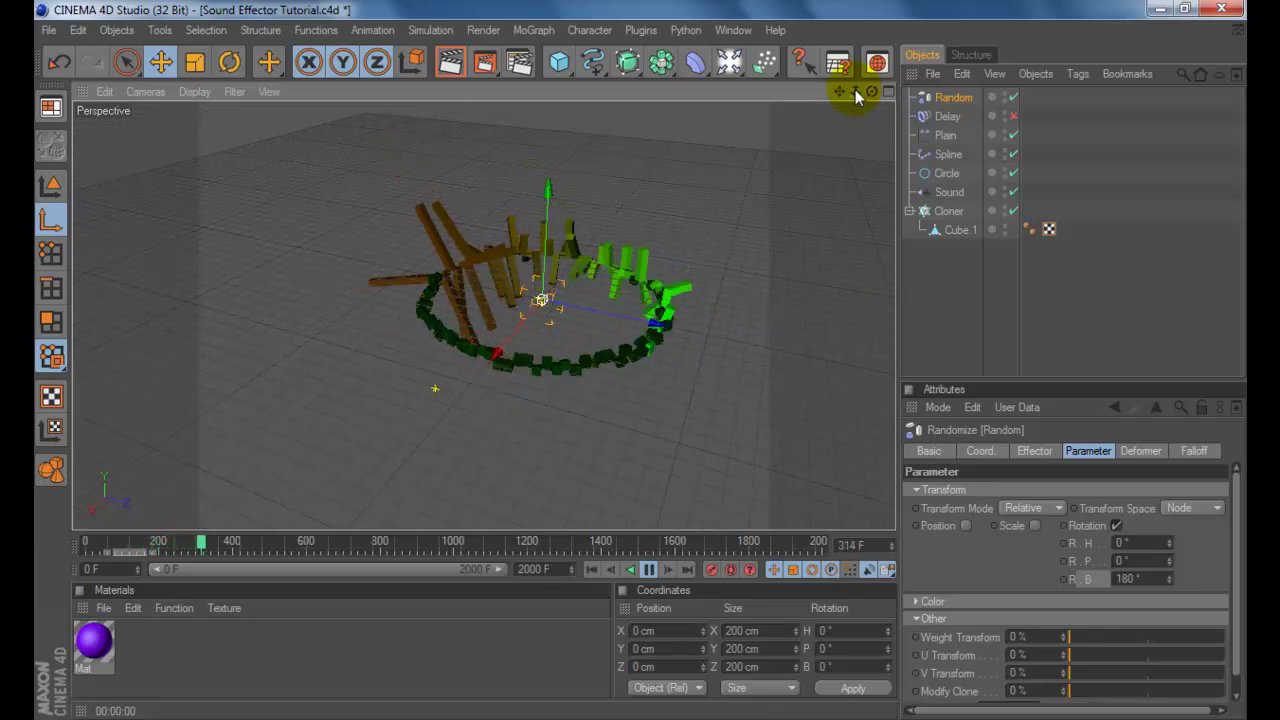
pyautogui.click(1032, 526)
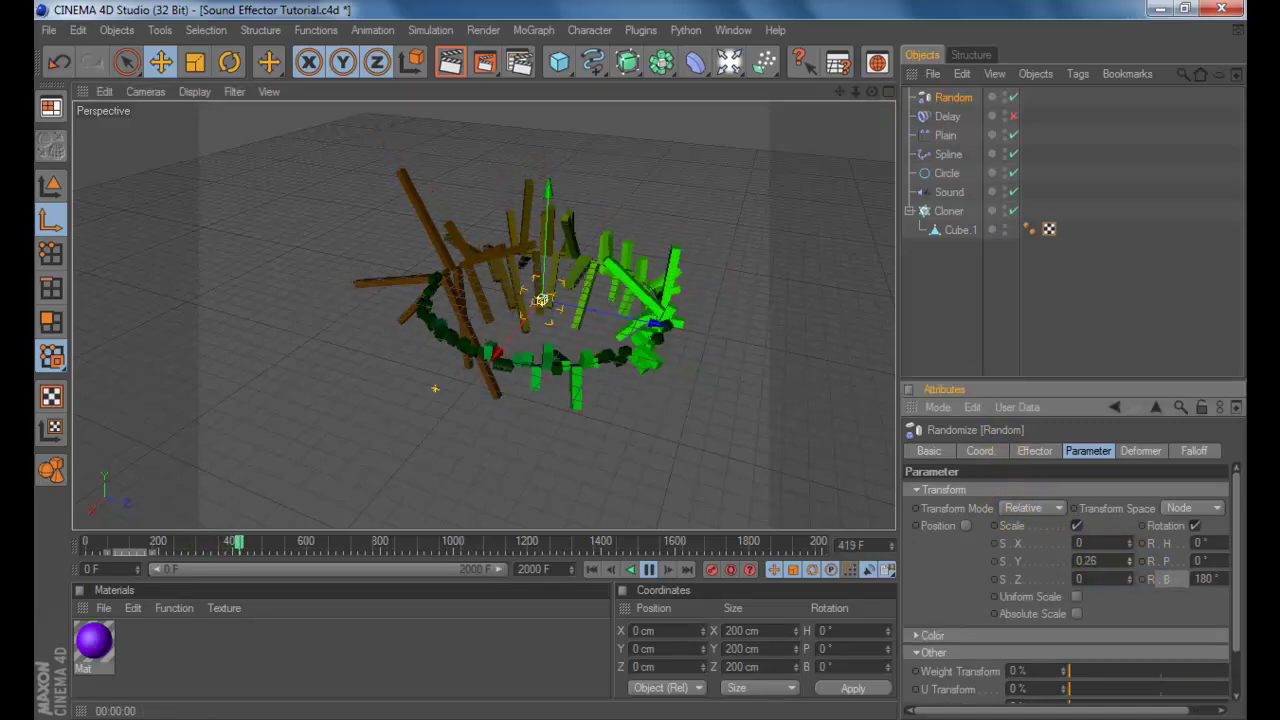
pyautogui.moveTo(1130, 560); pyautogui.dragTo(1134, 600)
# Set the falloff weight to 0% on both the Random and Plain effectors
pyautogui.click(1194, 450)
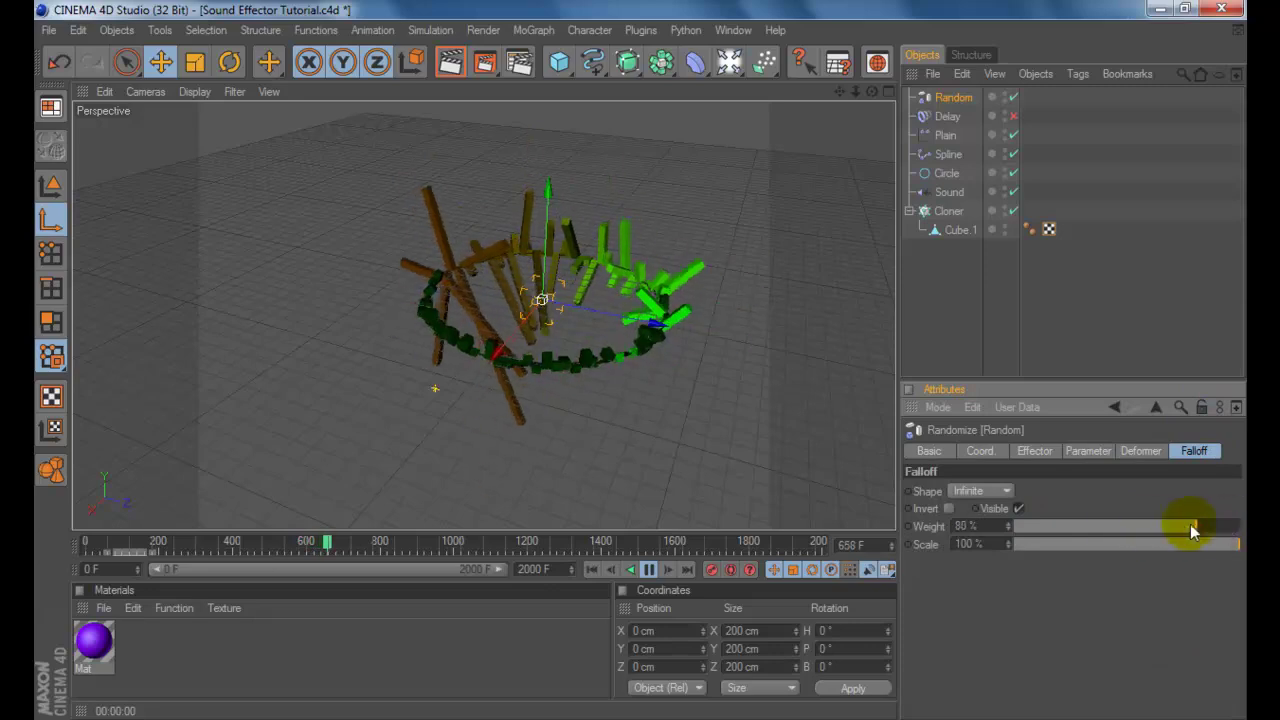
pyautogui.moveTo(1113, 523)
pyautogui.mouseDown()
pyautogui.moveTo(1220, 520)
pyautogui.moveTo(1014, 520)
pyautogui.moveTo(1238, 528)
pyautogui.moveTo(1107, 526)
pyautogui.mouseUp()
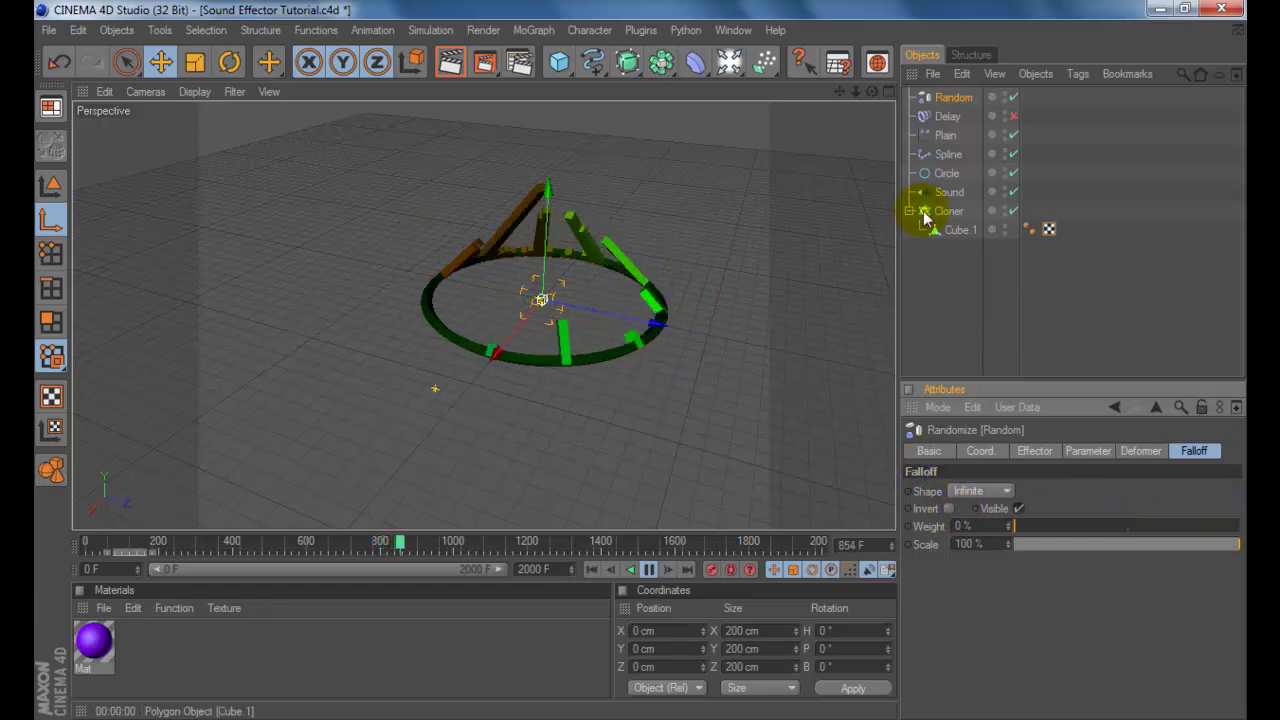
pyautogui.click(935, 173)
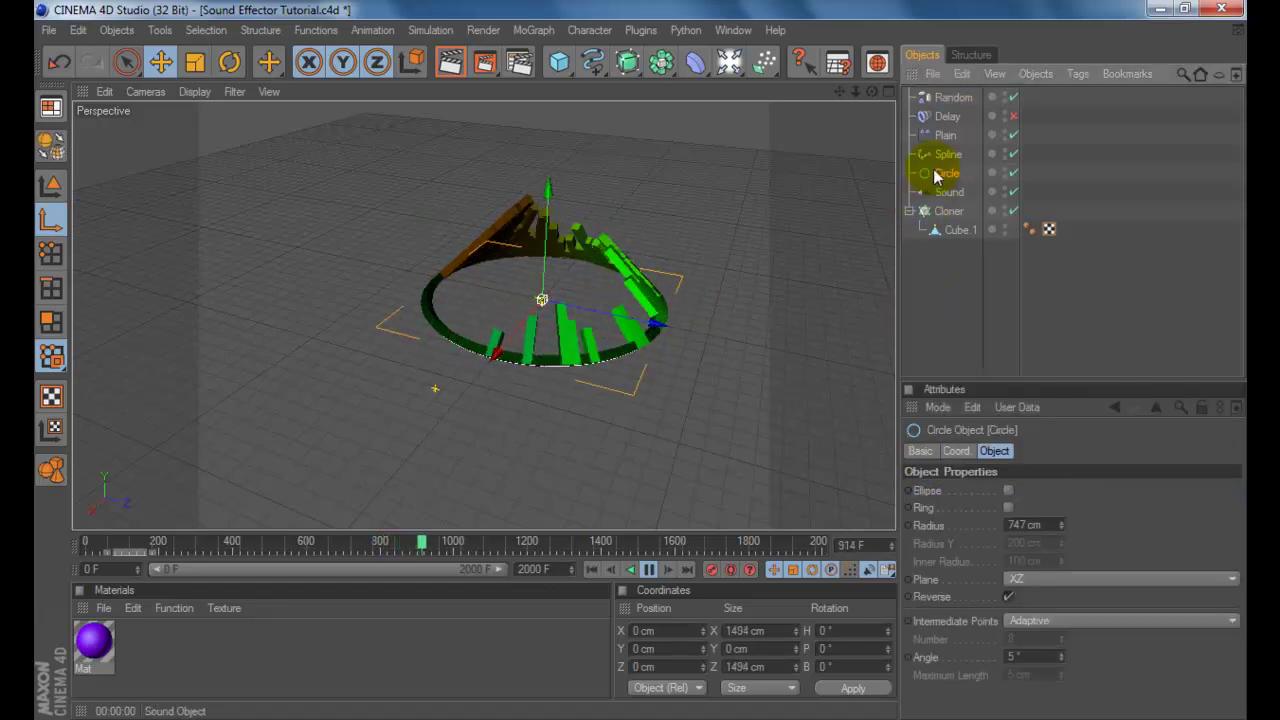
pyautogui.click(930, 138)
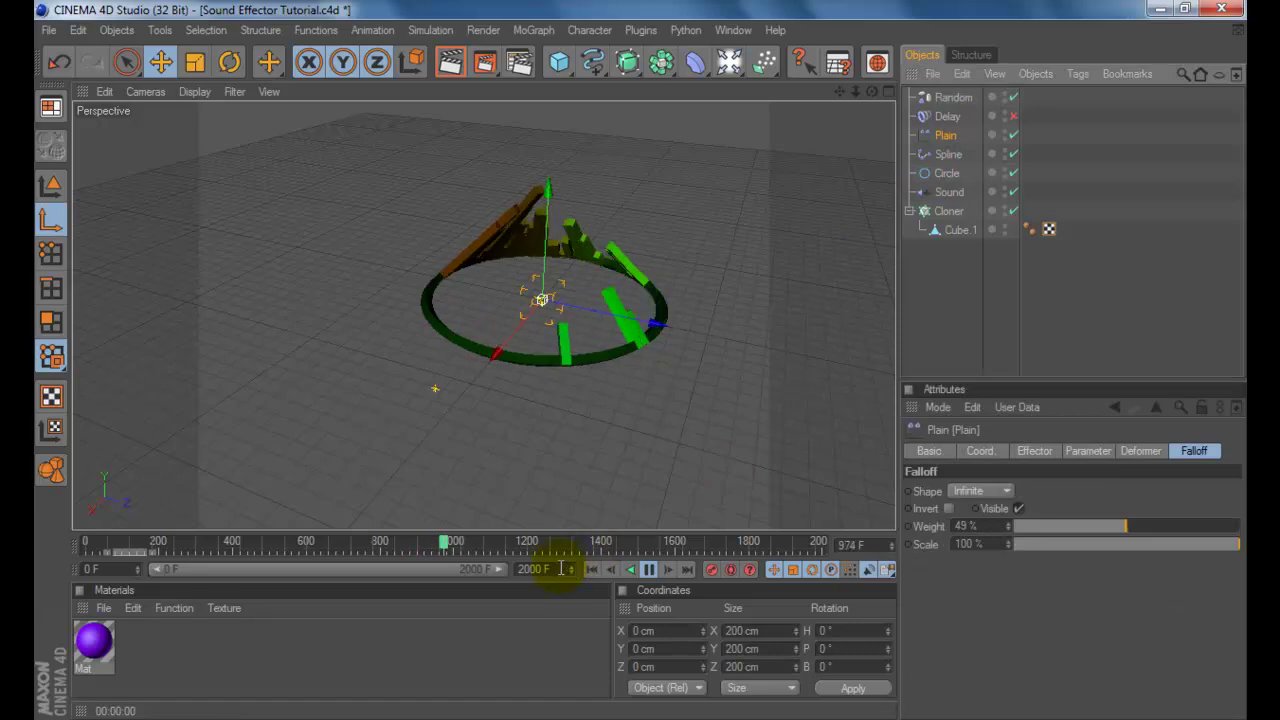
pyautogui.moveTo(1129, 518); pyautogui.dragTo(981, 532)
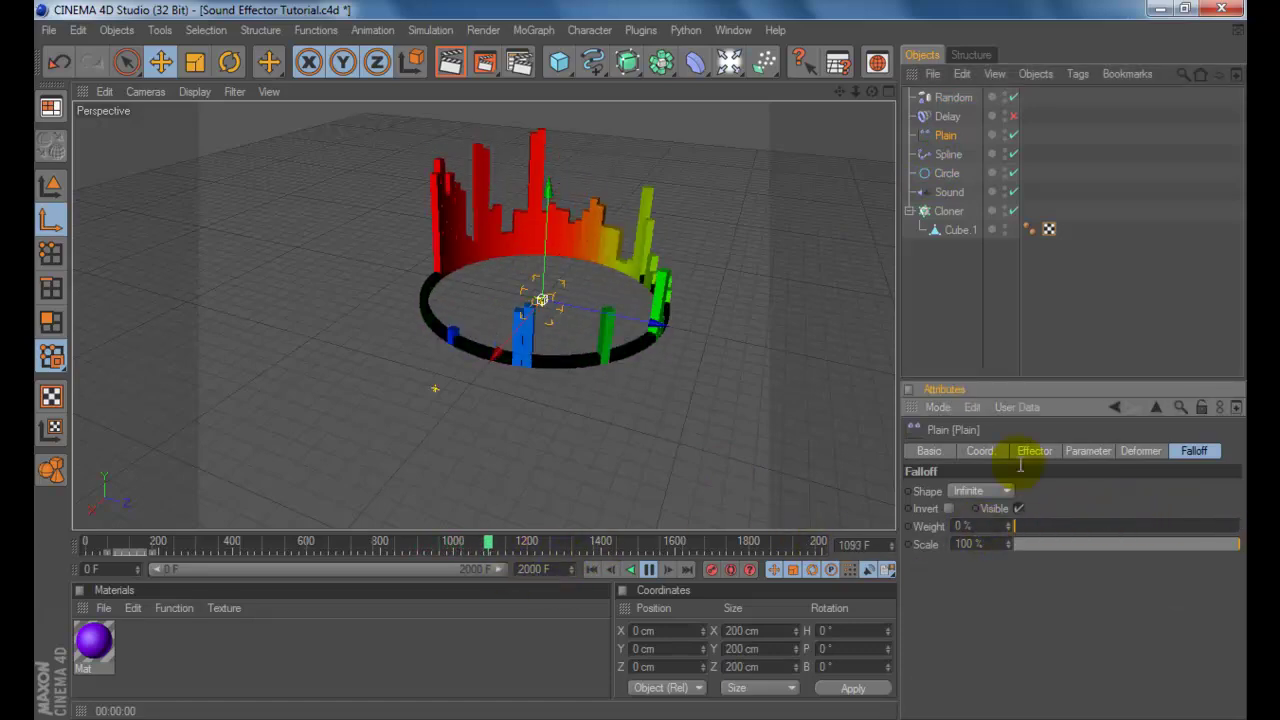
pyautogui.click(1055, 330)
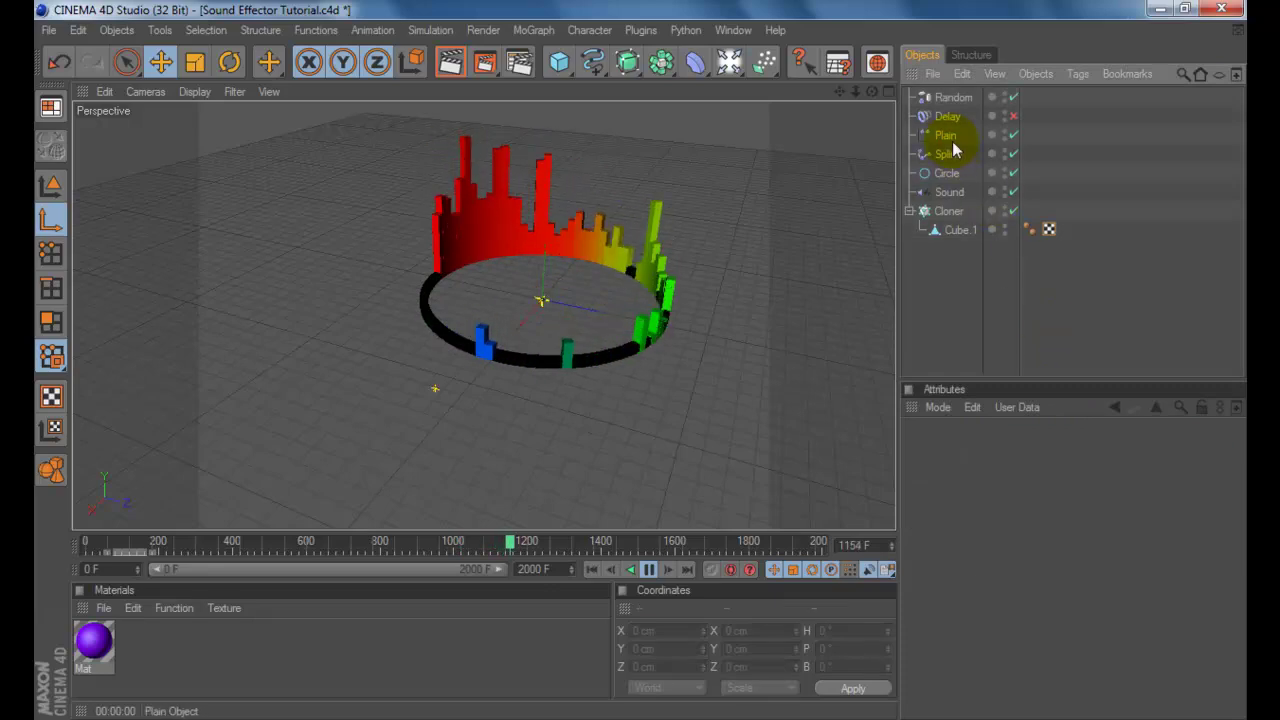
# Keyframe the Random effector's falloff weight from 0% at frame 1374 to 100% at frame 1607 and preview the animation
pyautogui.click(950, 98)
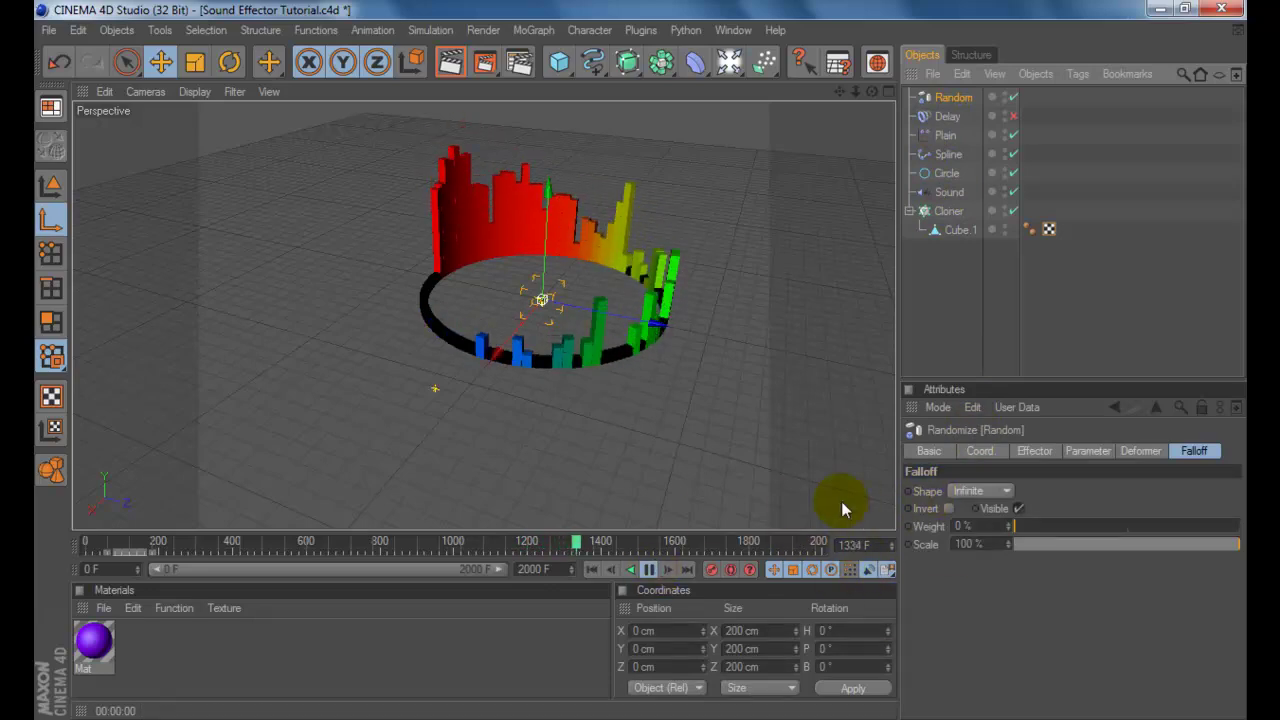
pyautogui.click(649, 569)
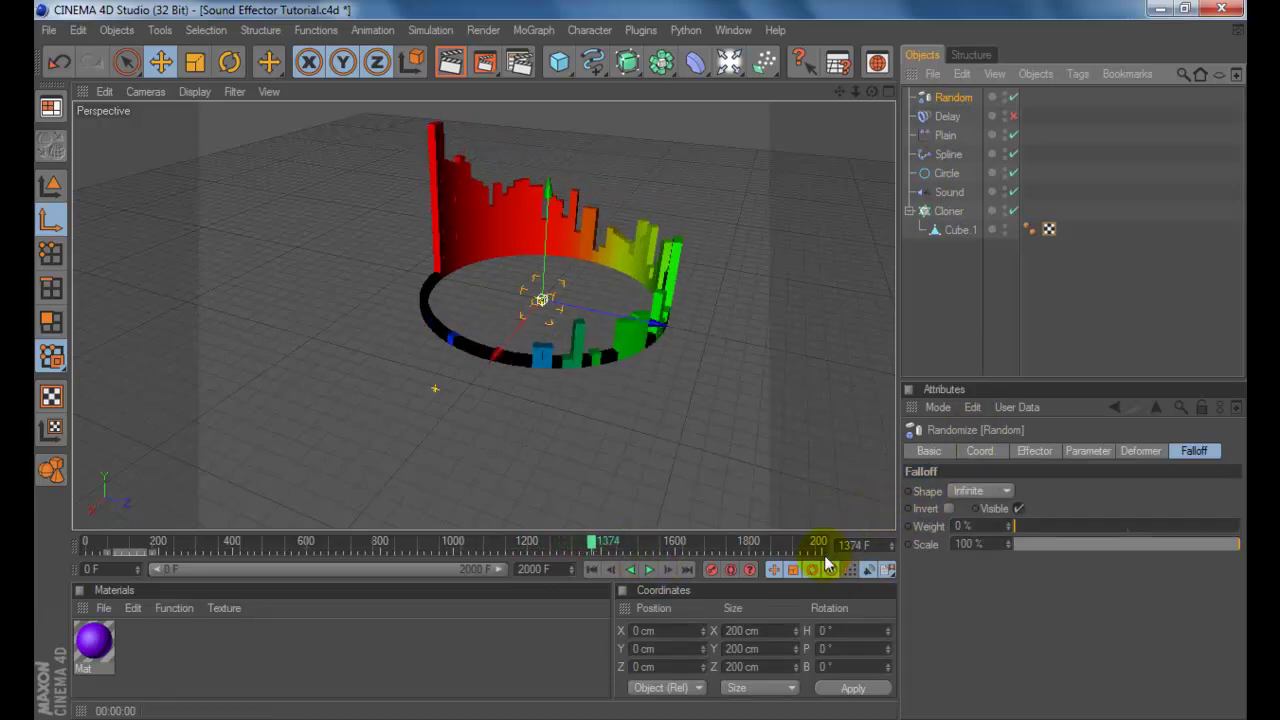
pyautogui.click(677, 541)
pyautogui.click(1031, 525)
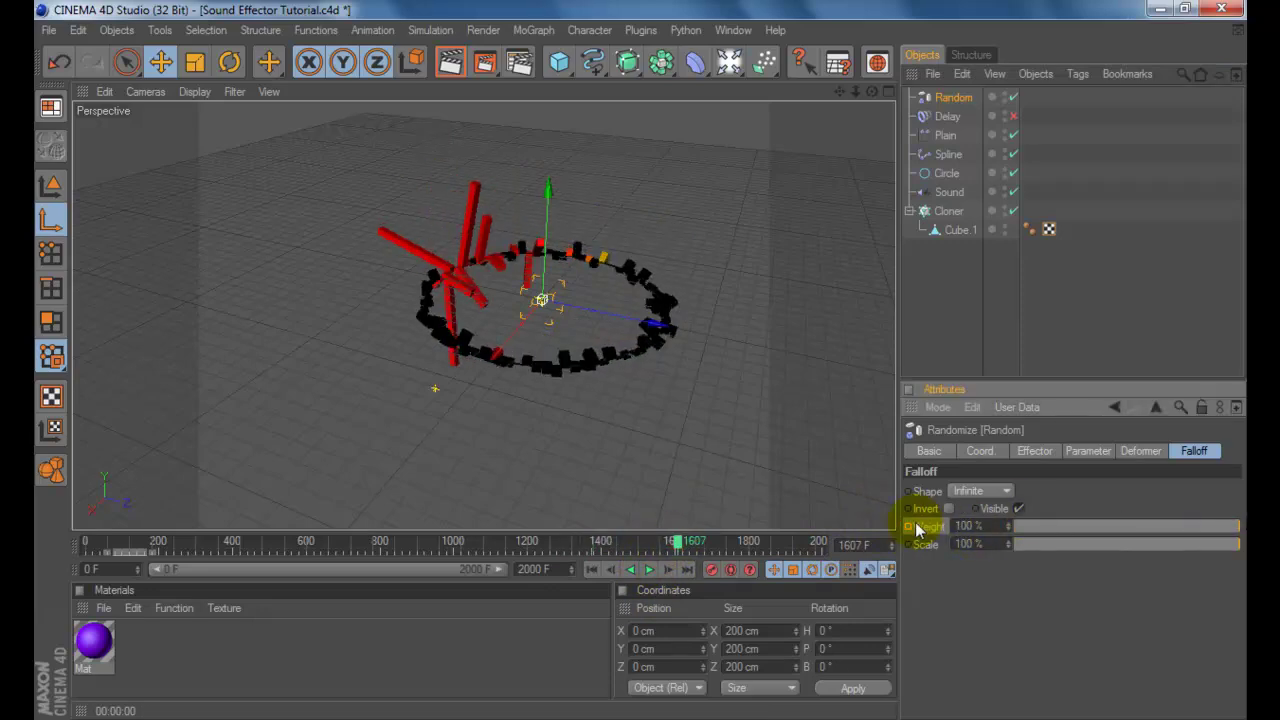
pyautogui.click(531, 540)
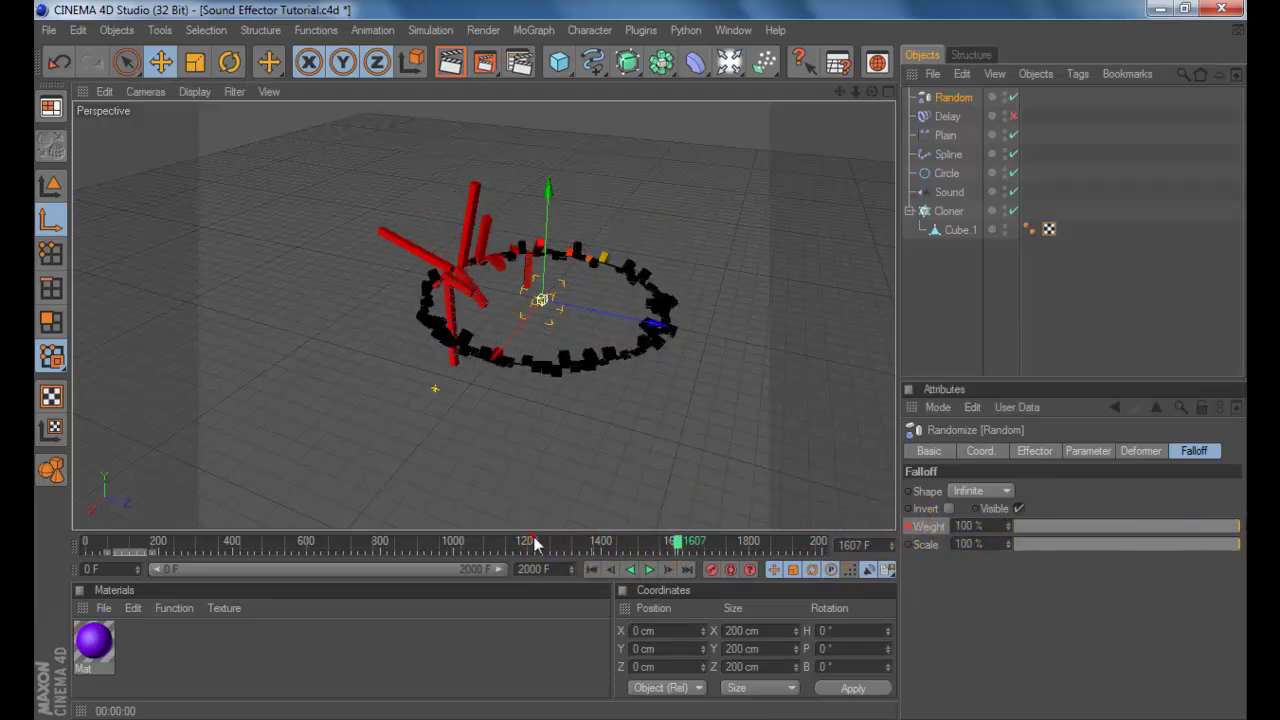
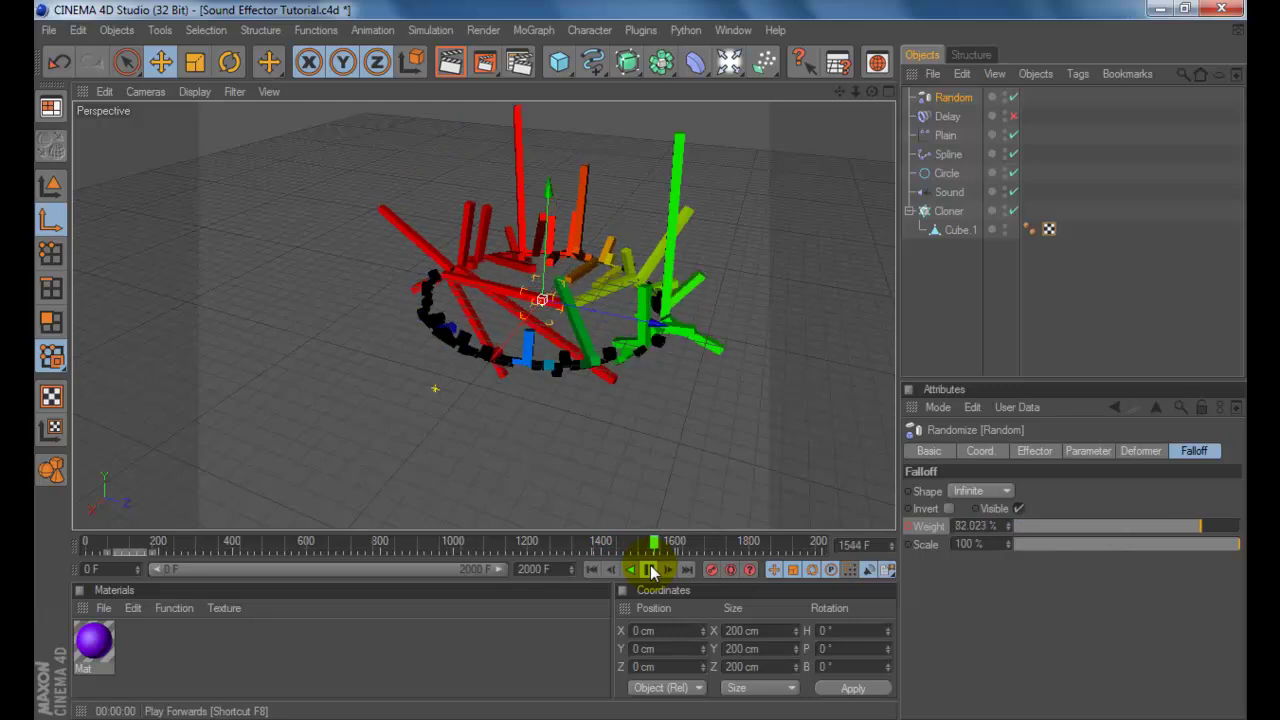
pyautogui.click(651, 570)
# Switch to Notepad and add a new line beginning "SO EX" and ending "AND MAKE YOUR OWN"
pyautogui.hotkey('alt', 'Tab')
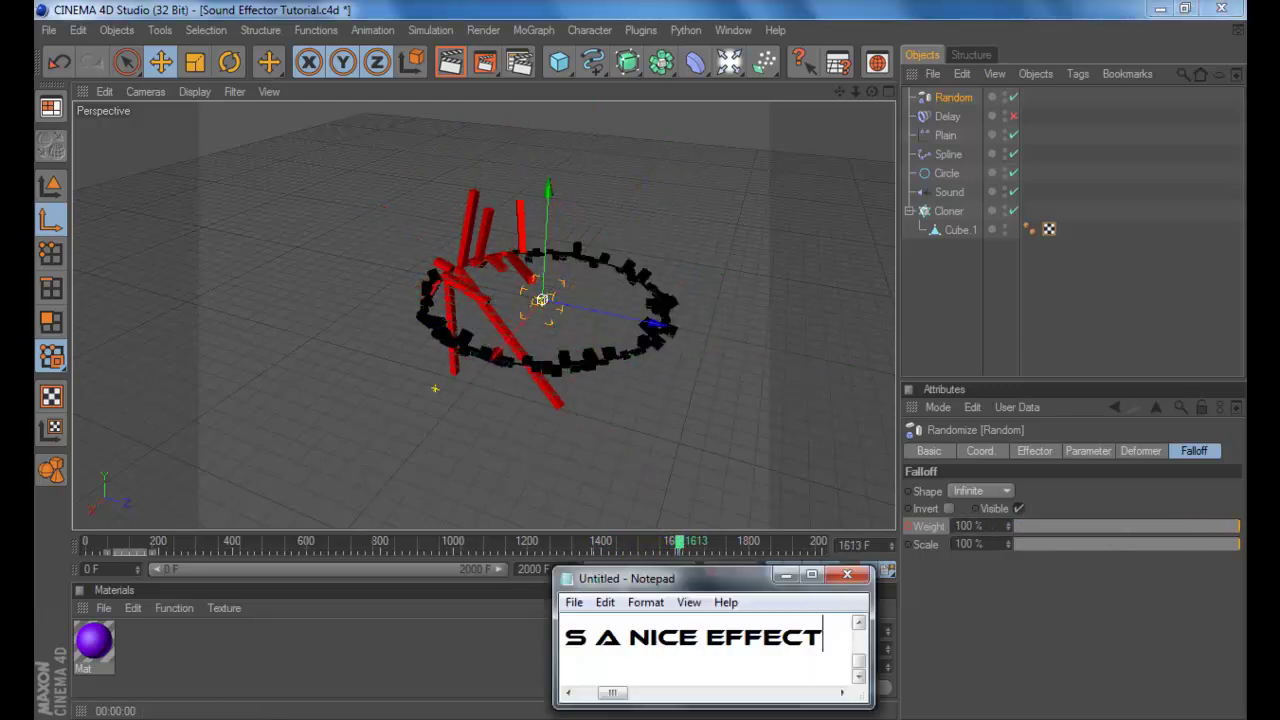
pyautogui.press('Return')
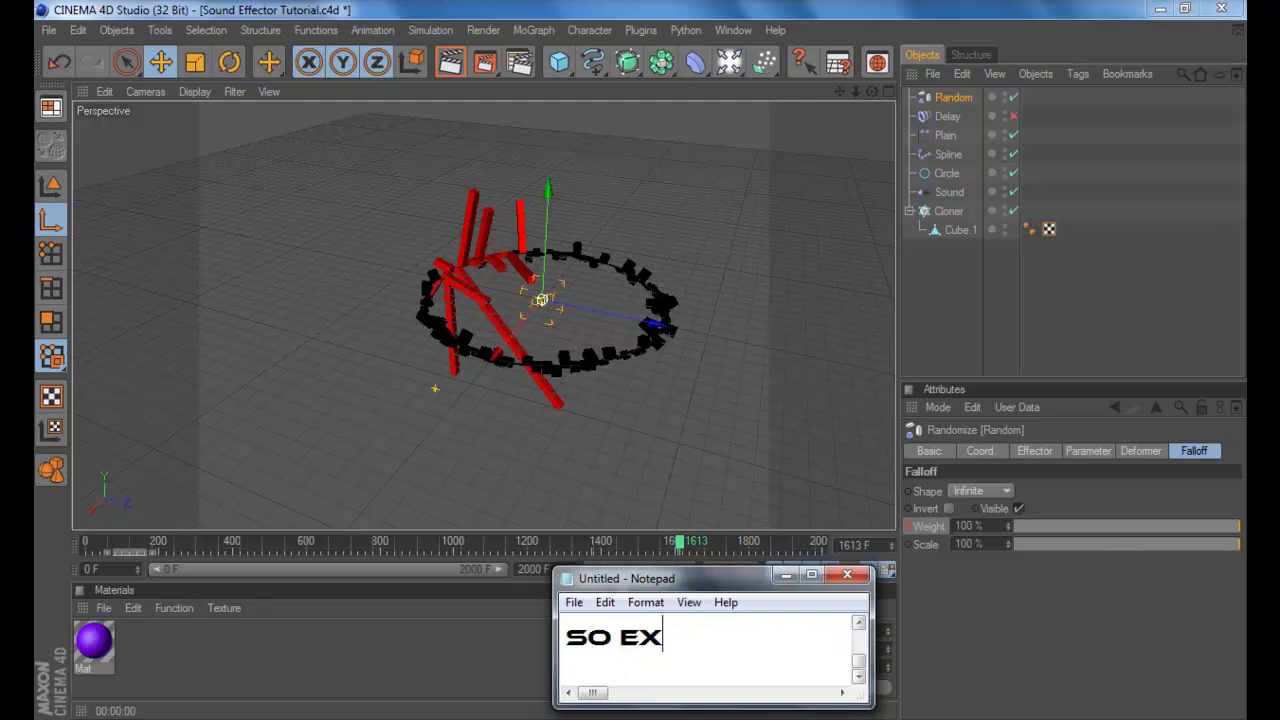
pyautogui.write('AND MAKE YOU')
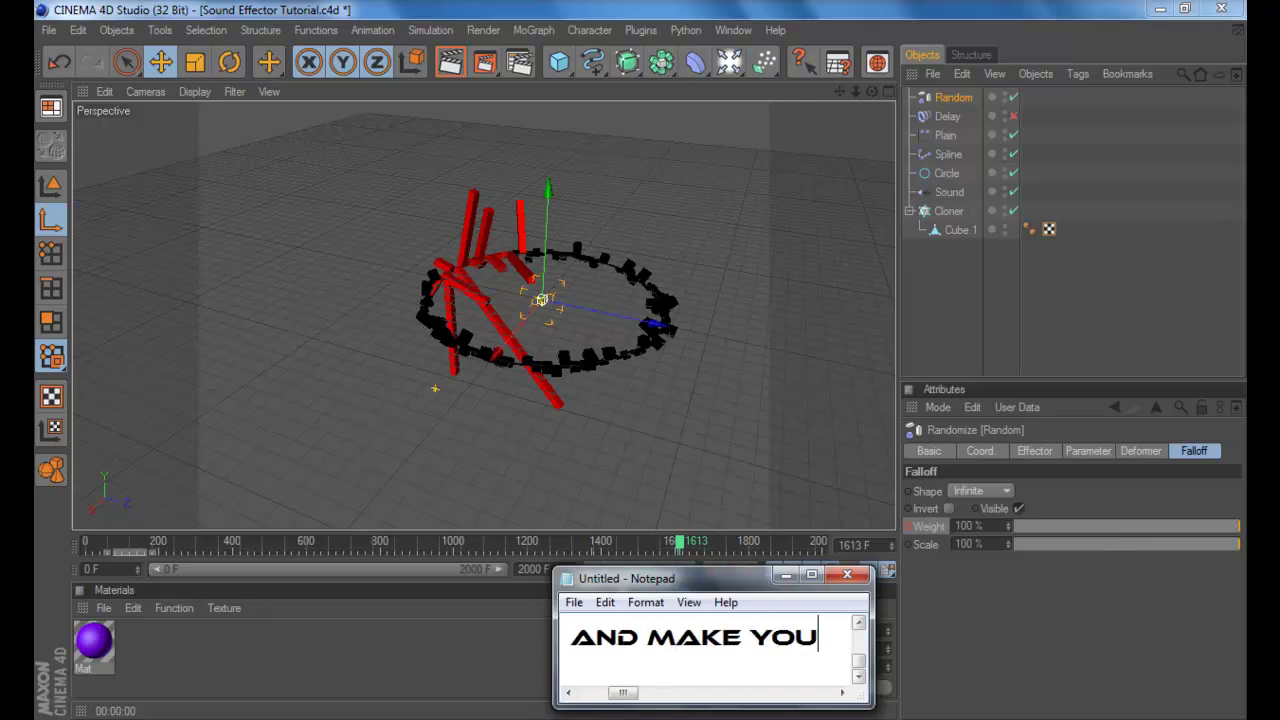
pyautogui.write('R W')
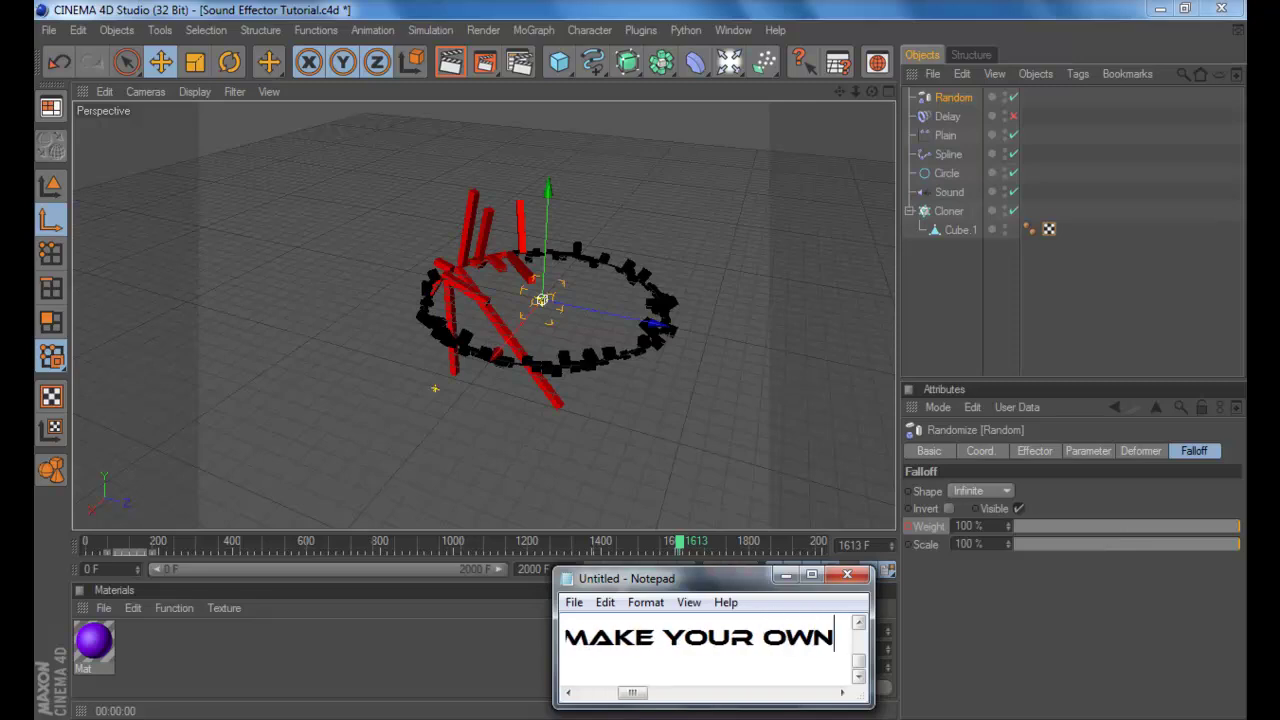
pyautogui.write('N')
pyautogui.hotkey('ctrl', 'a')
pyautogui.press('BackSpace')
# Add a new Notepad line reading "IF YOU MAKE SOMETHING THAT IS UBER GOOD THEN ADD IT AS A VIDEO RESPONSE."
pyautogui.click(630, 640)
pyautogui.write('IF')
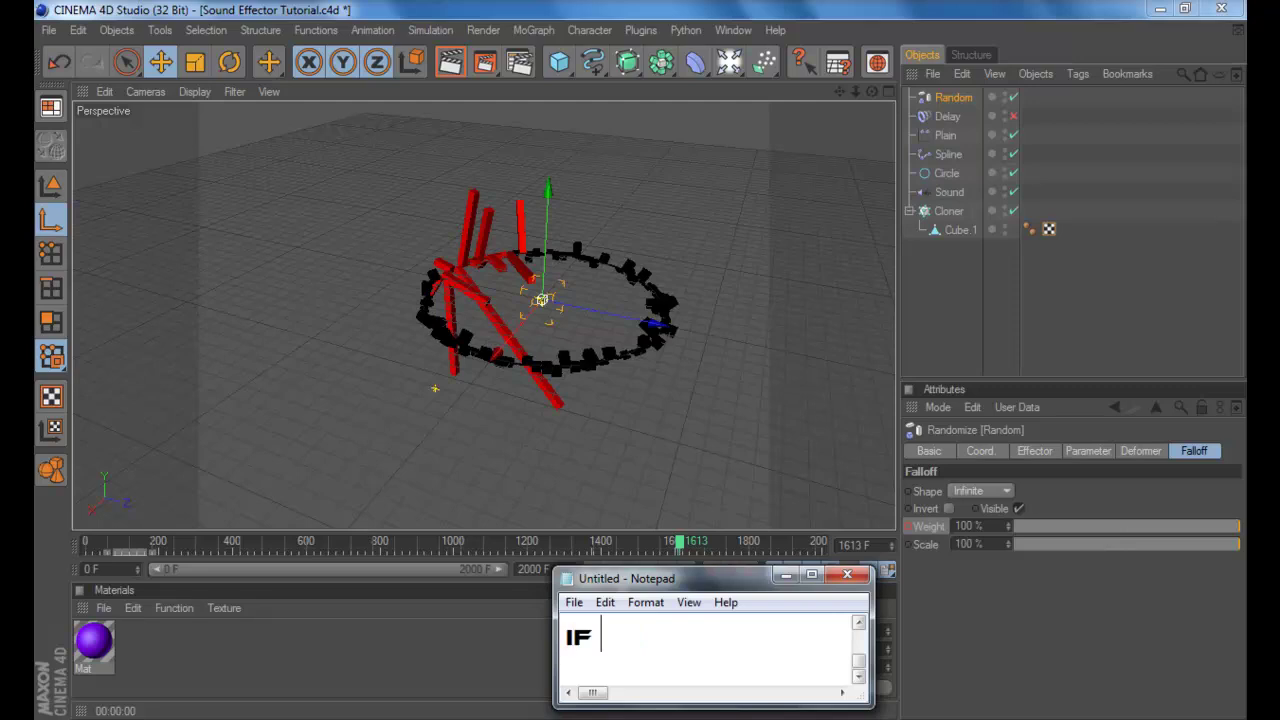
pyautogui.write(' YOU MAKE SO')
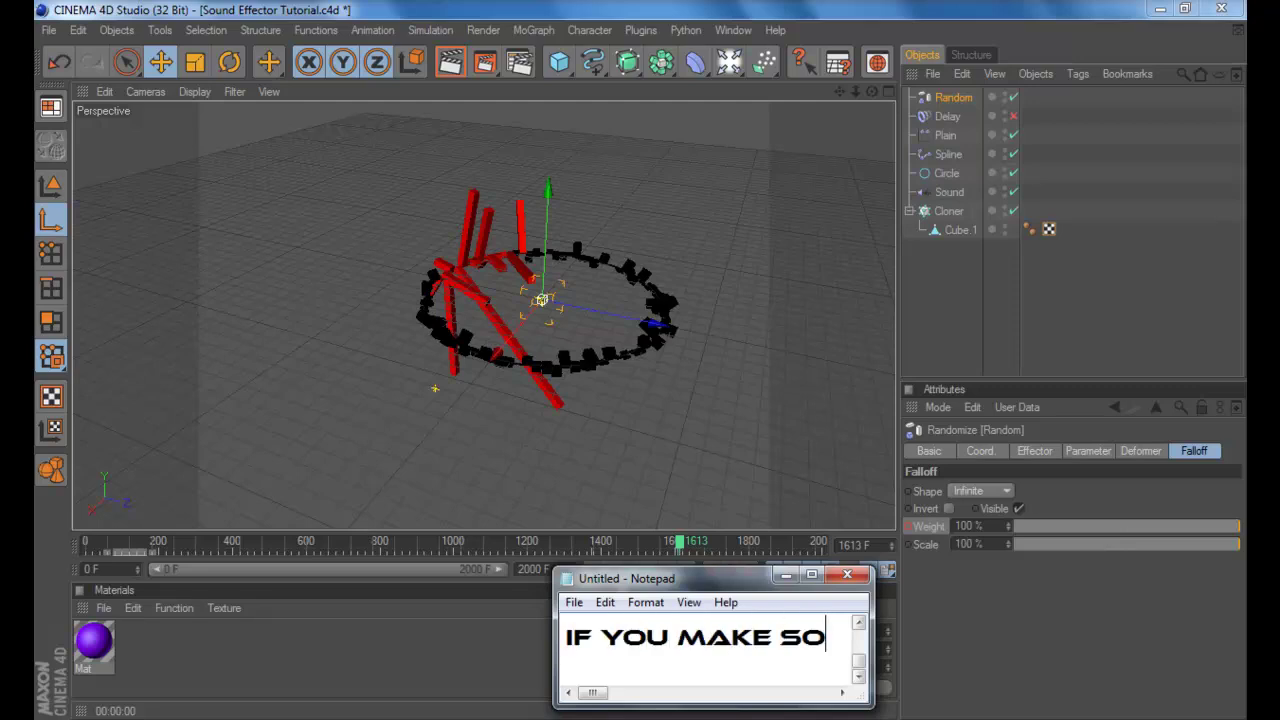
pyautogui.write('METHING TH')
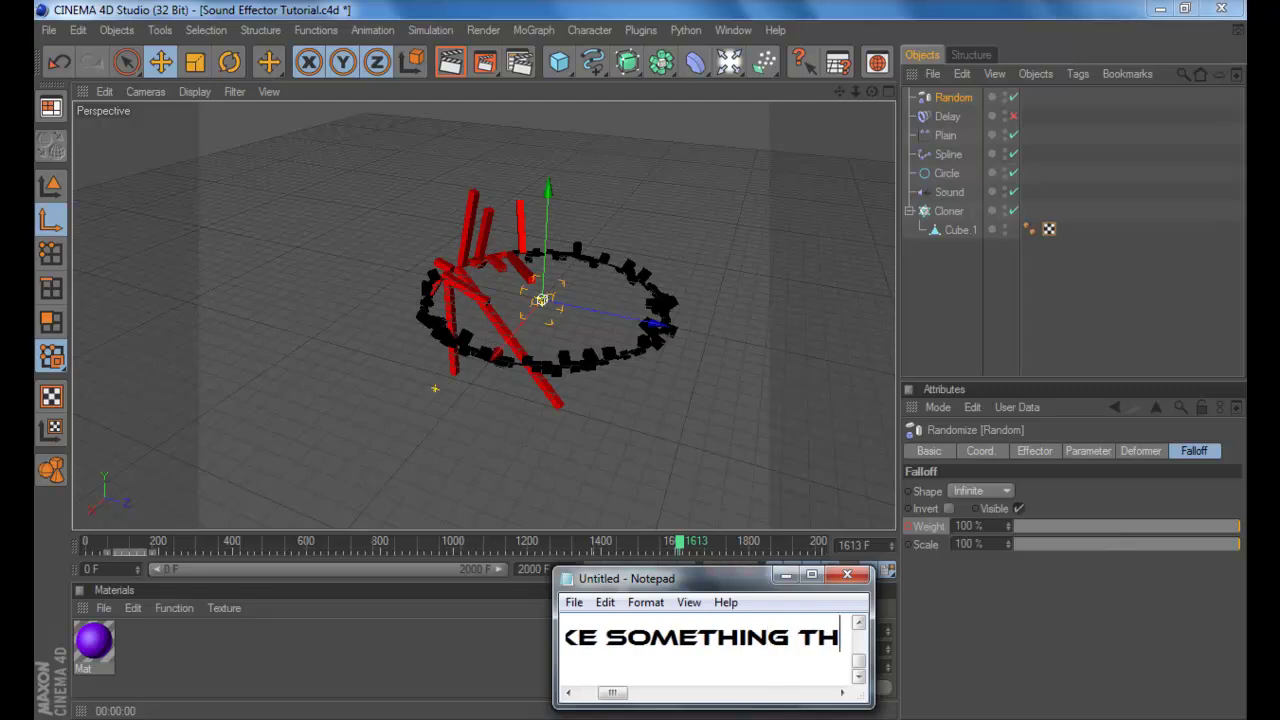
pyautogui.write('AT IS ')
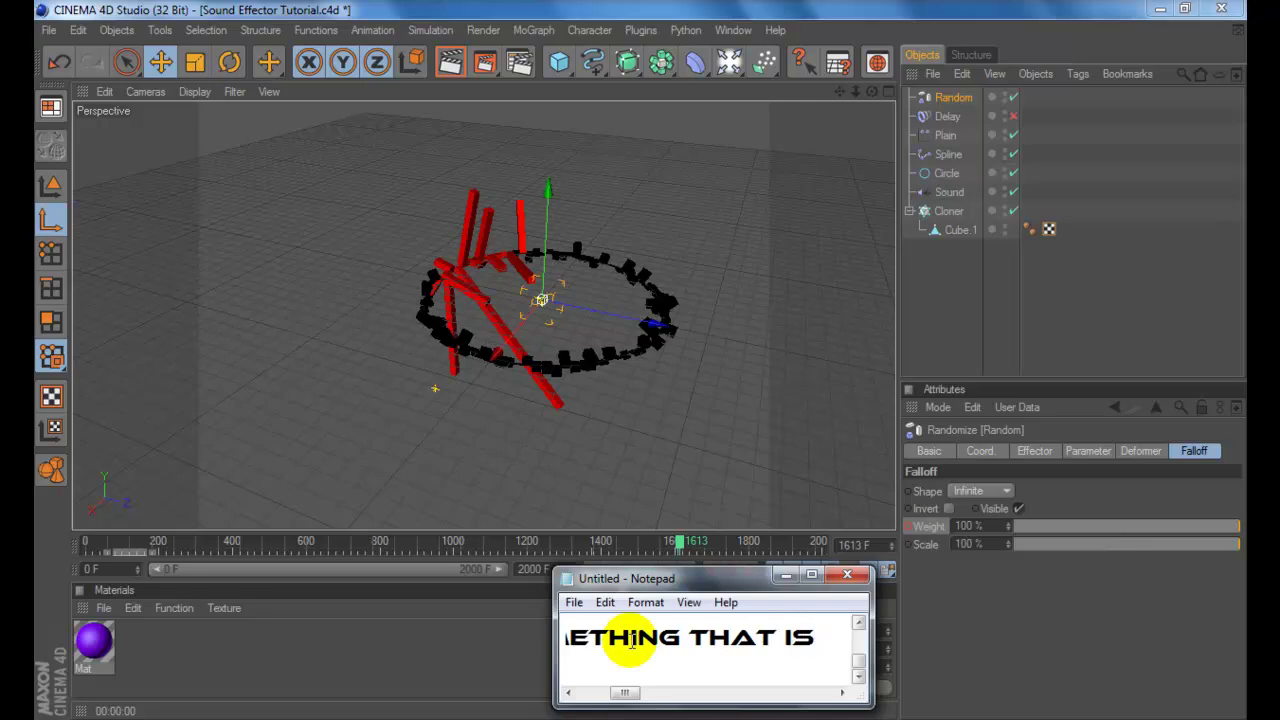
pyautogui.write('UBER')
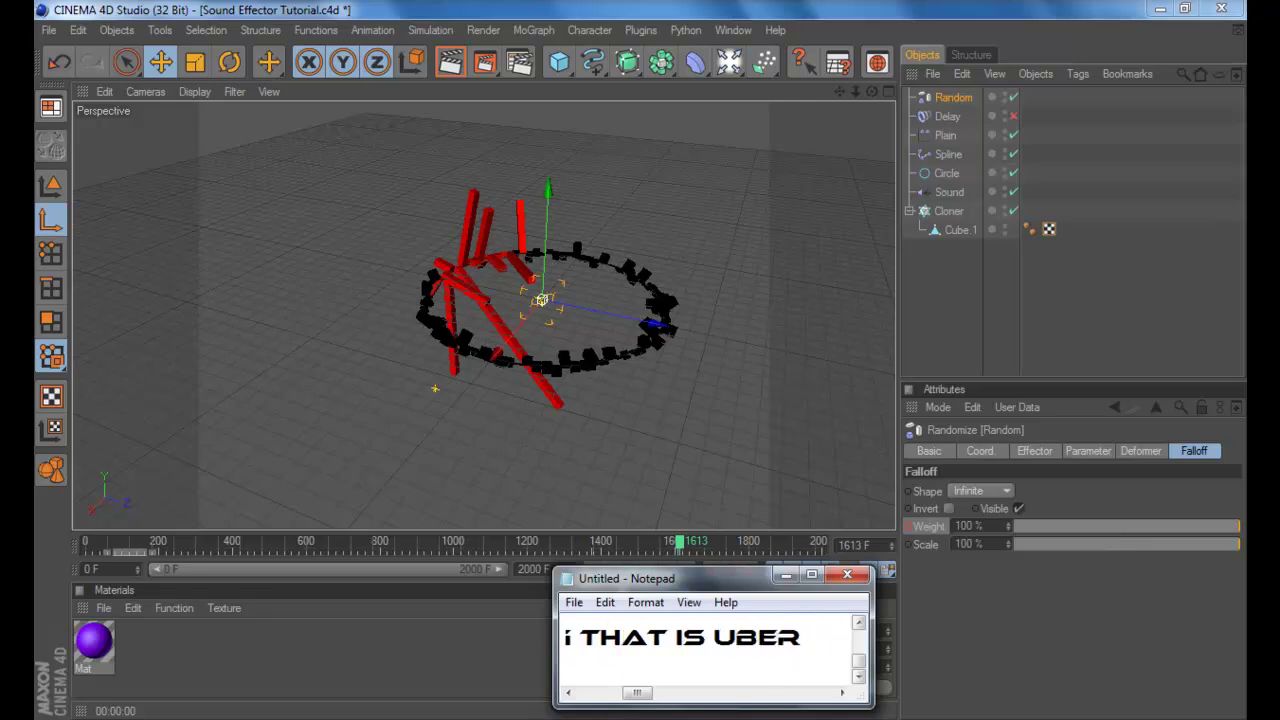
pyautogui.write('GOOD THEN ')
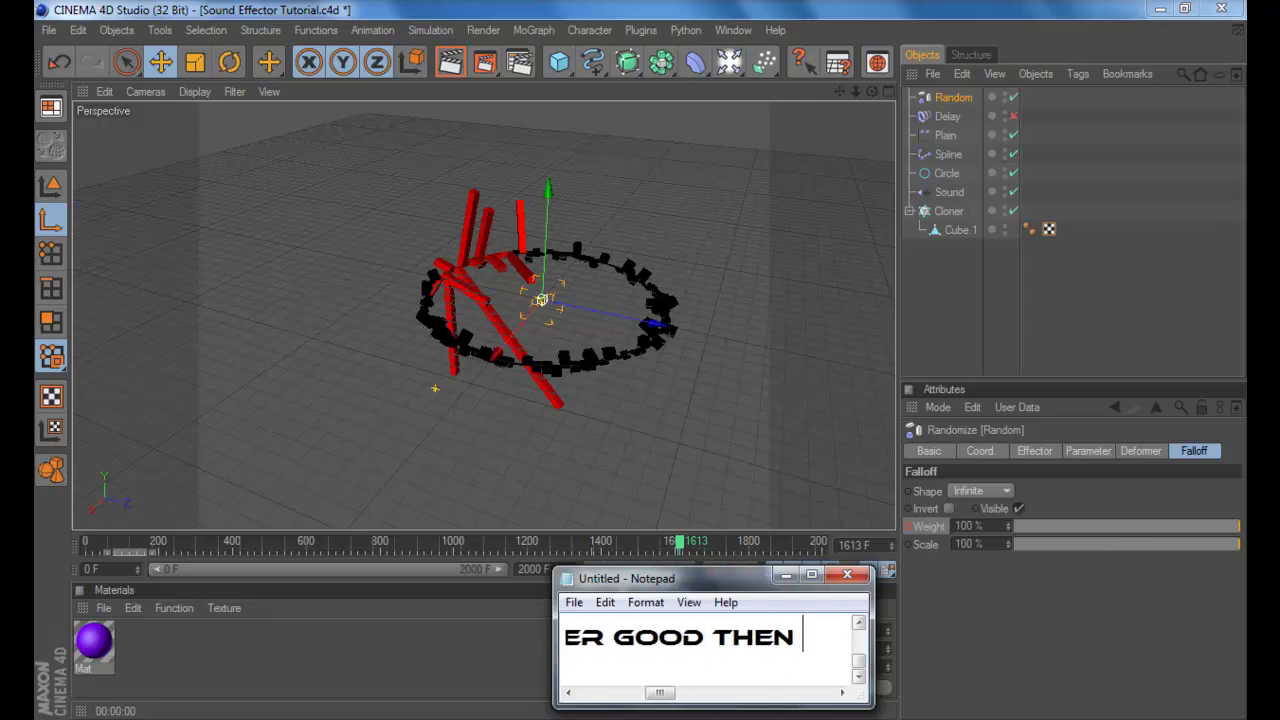
pyautogui.write('ADD IT AS A ')
pyautogui.write('VIDEO ')
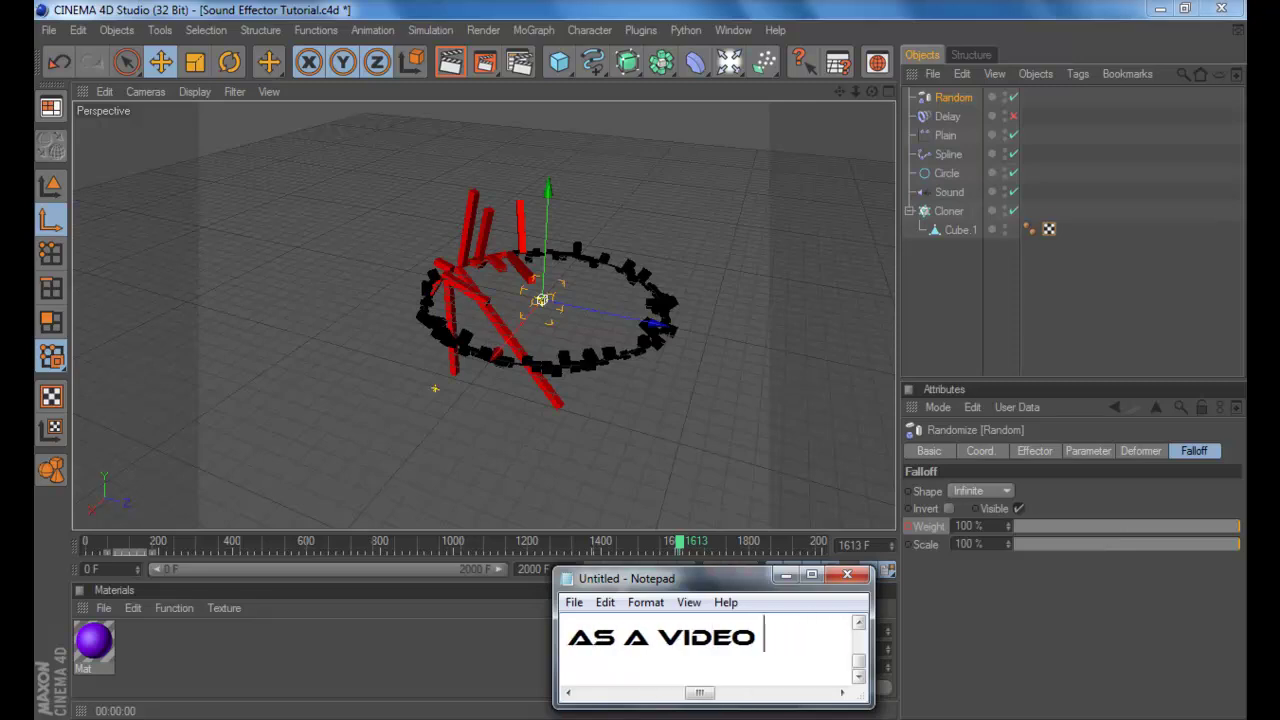
pyautogui.write('RESPONSE')
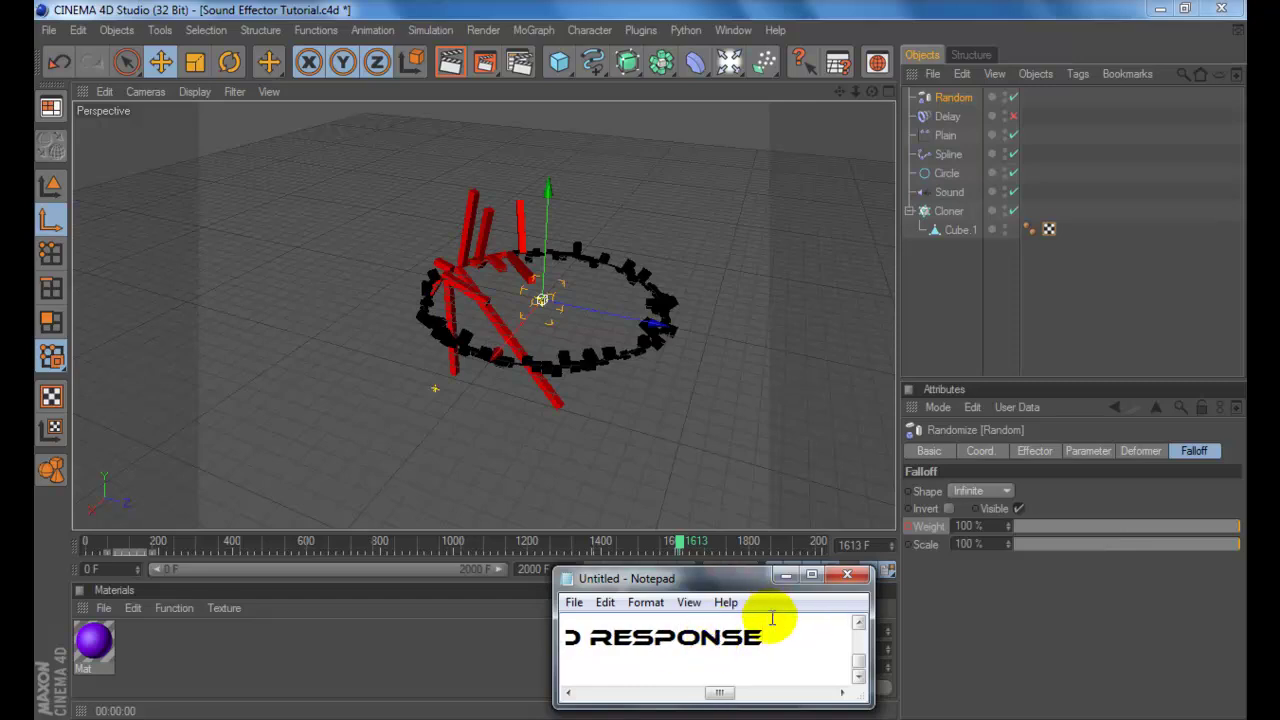
pyautogui.write('.')
pyautogui.press('Return')
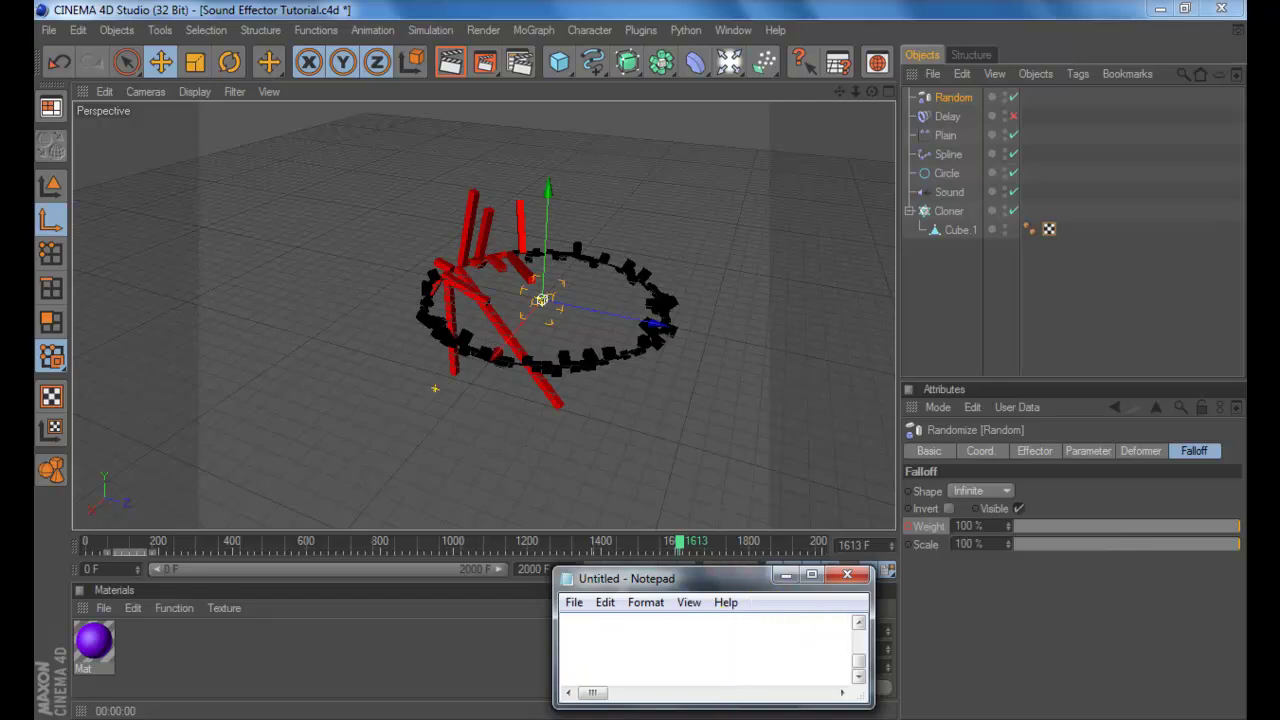
# Write the next line as "WELL ANYWAYS IM RUNNIN OUT OF TIME SO UM BYE!"
pyautogui.write('WELL ANYW')
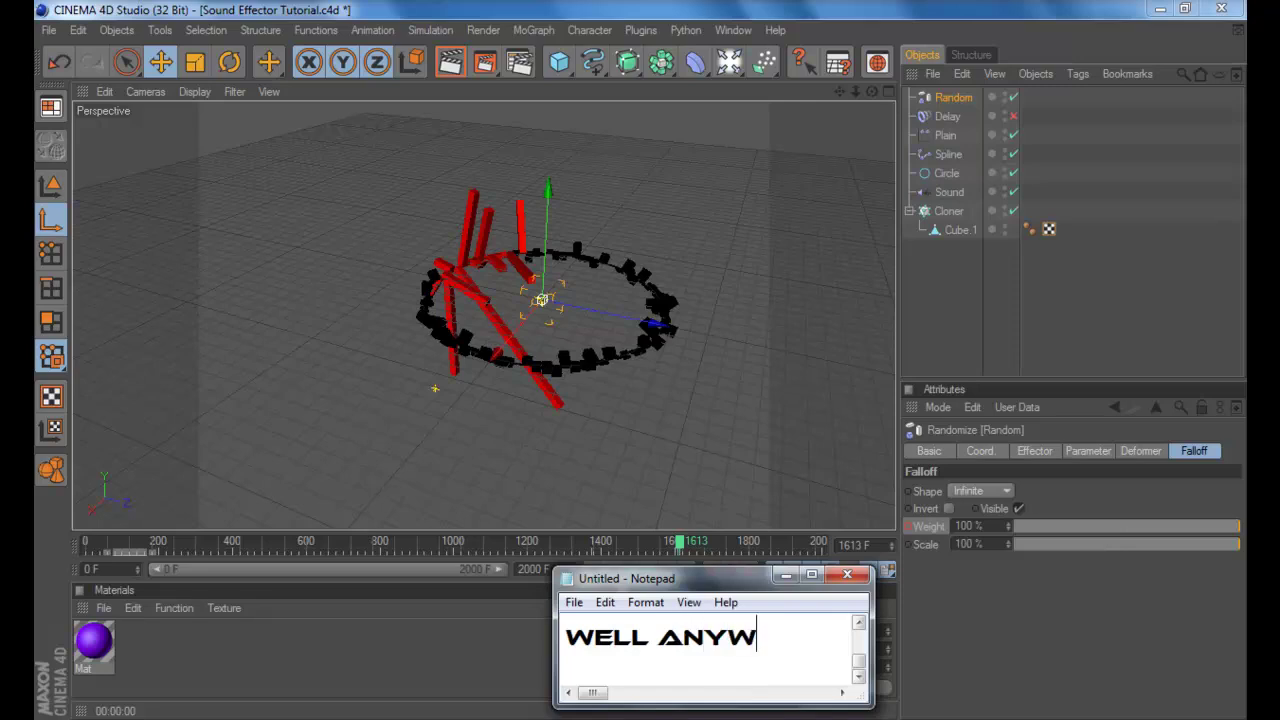
pyautogui.write('AYS IM RUNNING')
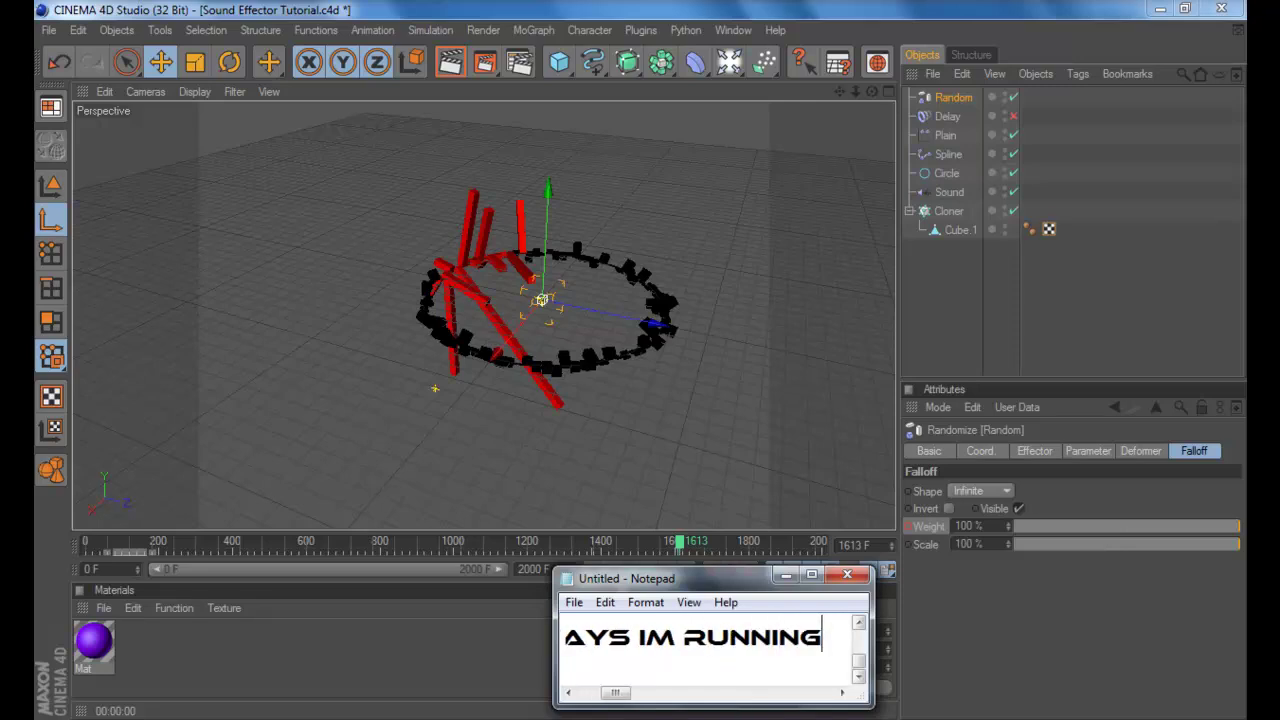
pyautogui.press('BackSpace')
pyautogui.write('OUT OF TIME')
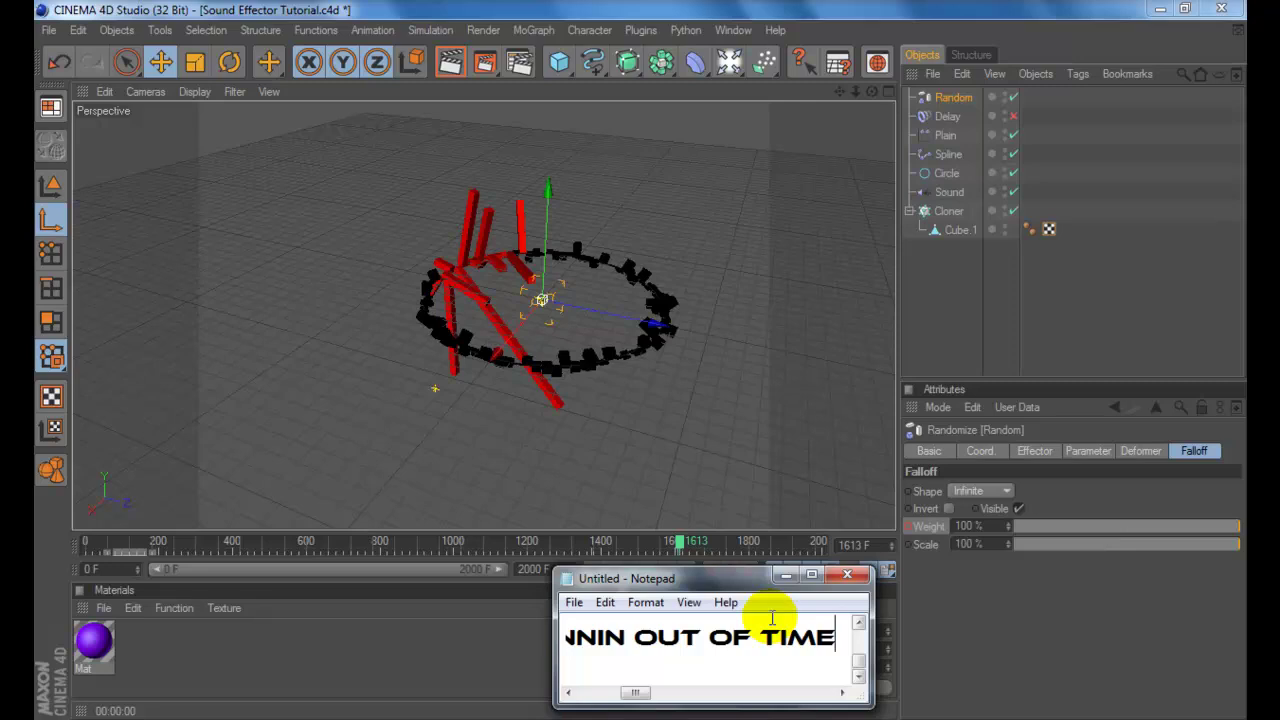
pyautogui.write('OS')
pyautogui.press('BackSpace')
pyautogui.press('BackSpace')
pyautogui.write('SO UM BYE!')
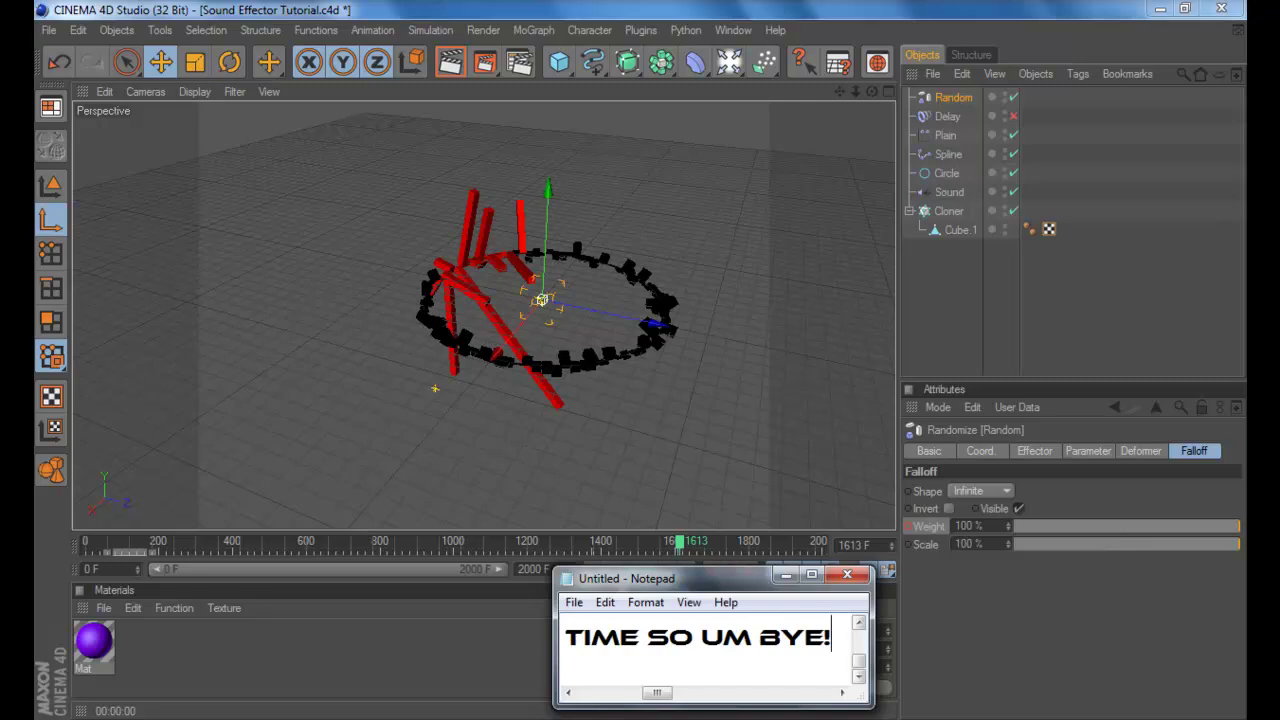
# Write "COMMENT RATE AND SUBSCRIBE" as the closing text of the note
pyautogui.hotkey('ctrl', 'a')
pyautogui.press('BackSpace')
pyautogui.write('COMMENBT')
pyautogui.press('BackSpace')
pyautogui.press('BackSpace')
pyautogui.write('T RATE AND SU')
pyautogui.write('BSCRIE')
pyautogui.press('BackSpace')
pyautogui.write('BV')
pyautogui.write('E')
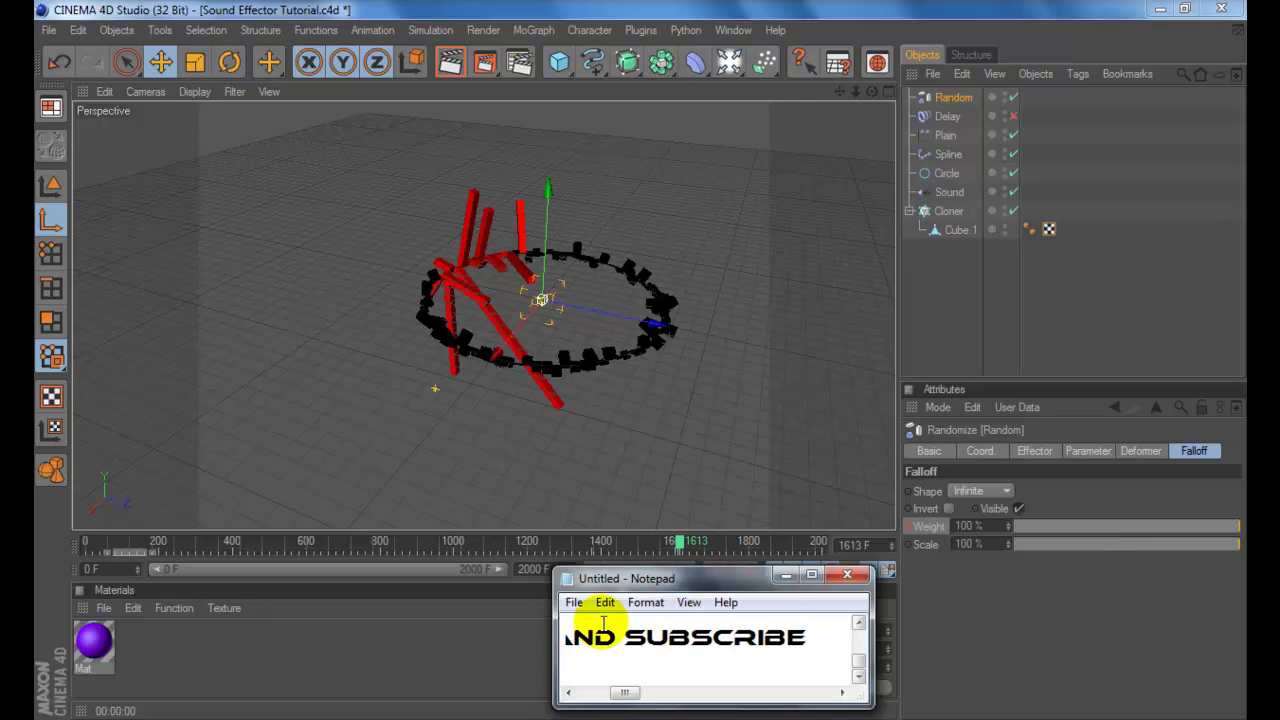
pyautogui.click(576, 606)
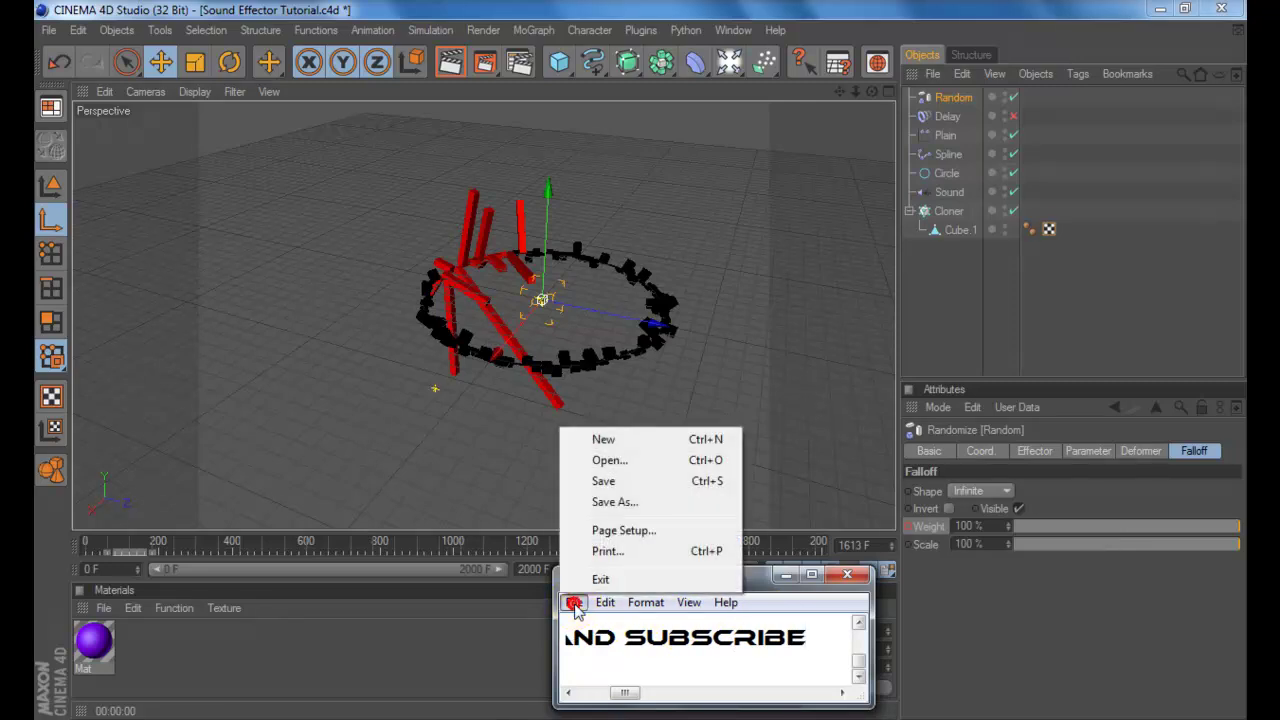
pyautogui.click(600, 503)
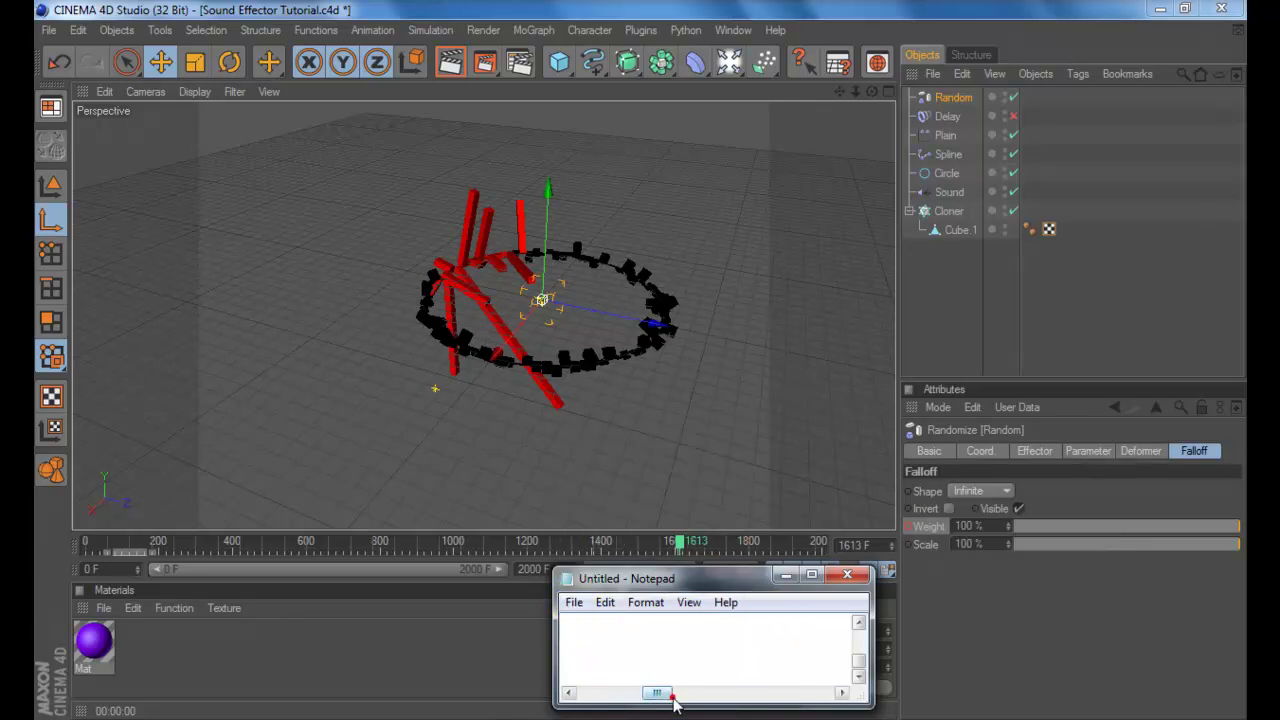
pyautogui.click(1060, 718)
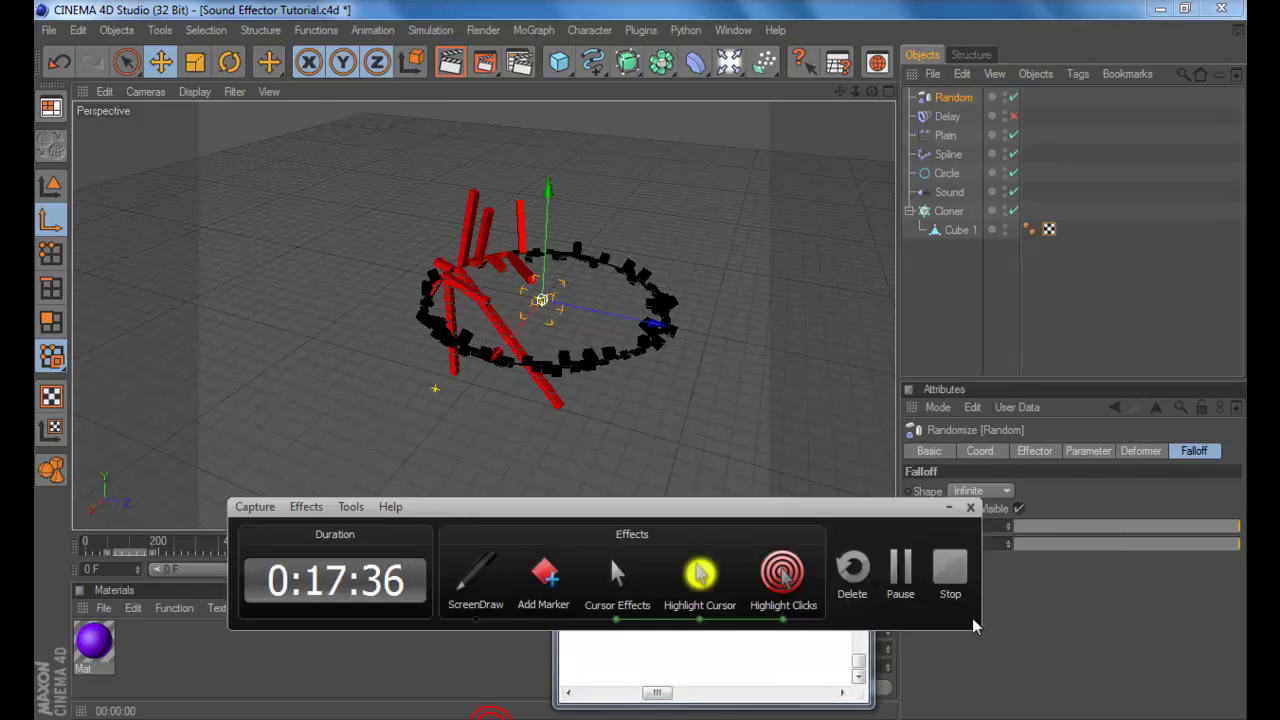